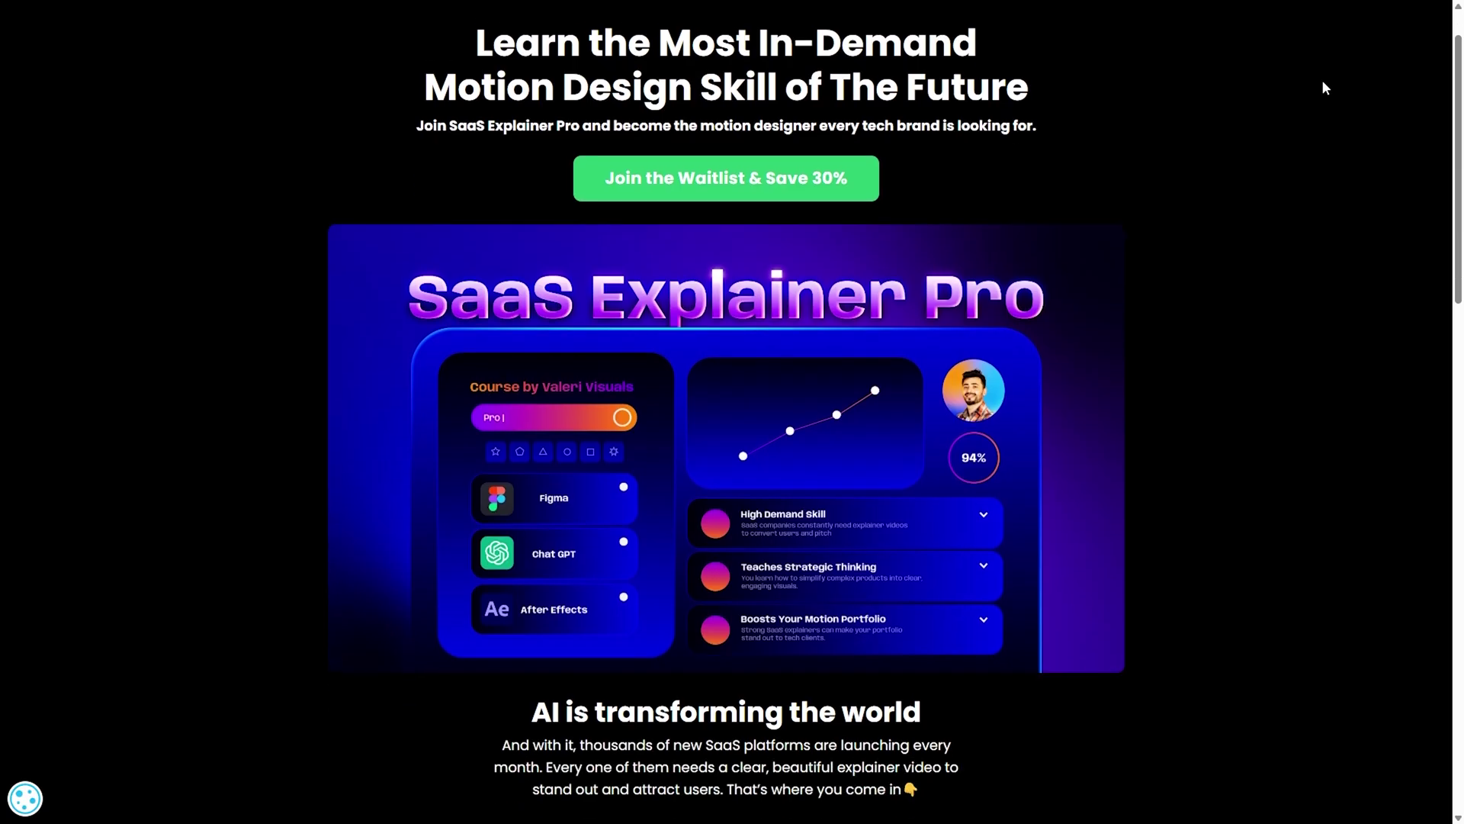
Look through the SaaS Explainer Pro course page down to the Motion Bundle pricing options
{"action": "scroll", "coordinate": [1321, 79], "scroll_direction": "down", "scroll_amount": 4}
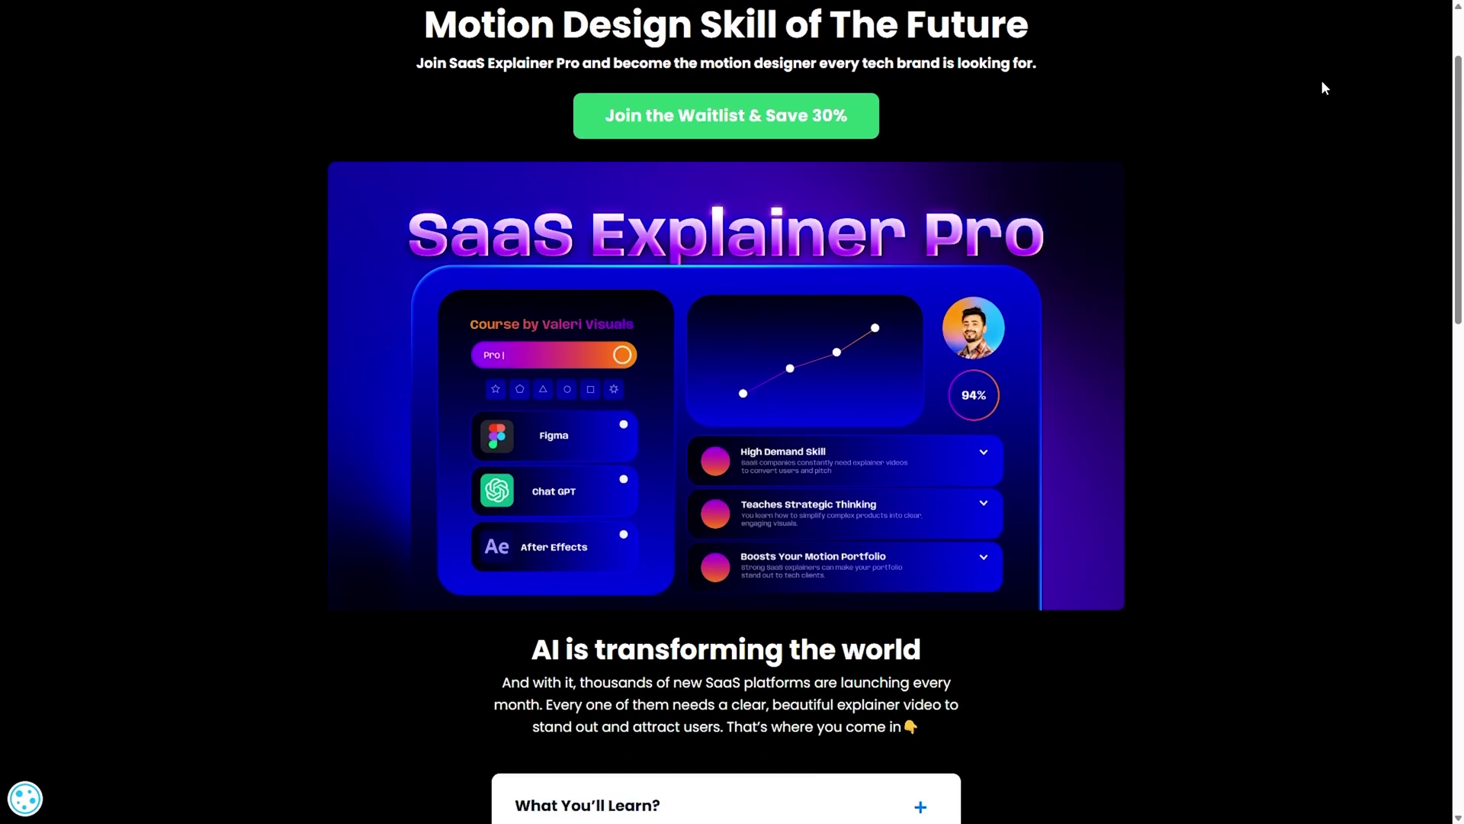
{"action": "scroll", "coordinate": [1322, 89], "scroll_direction": "down", "scroll_amount": 5}
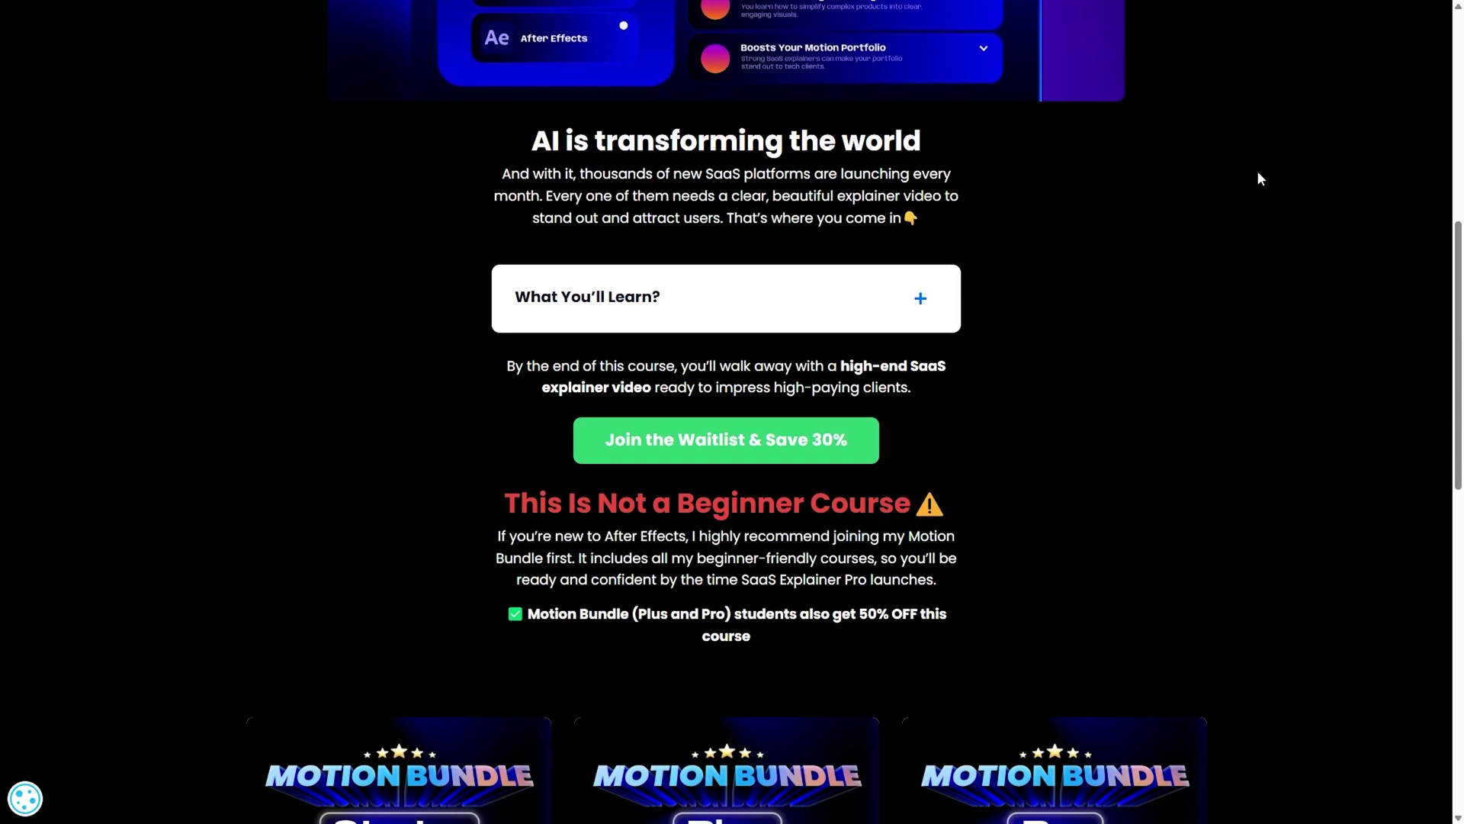
{"action": "scroll", "coordinate": [1230, 200], "scroll_direction": "down", "scroll_amount": 7}
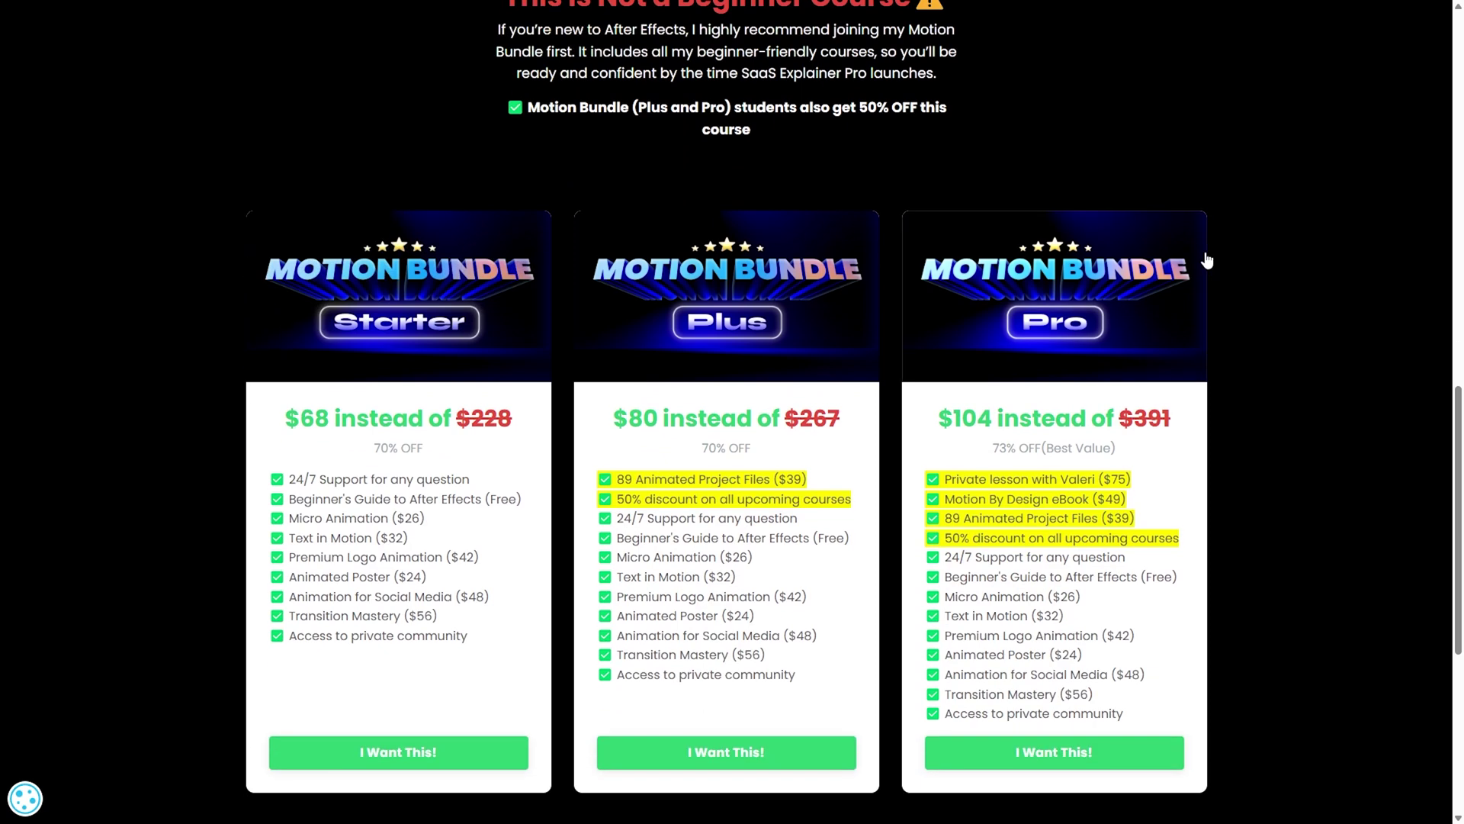
{"action": "scroll", "coordinate": [1217, 280], "scroll_direction": "down", "scroll_amount": 5}
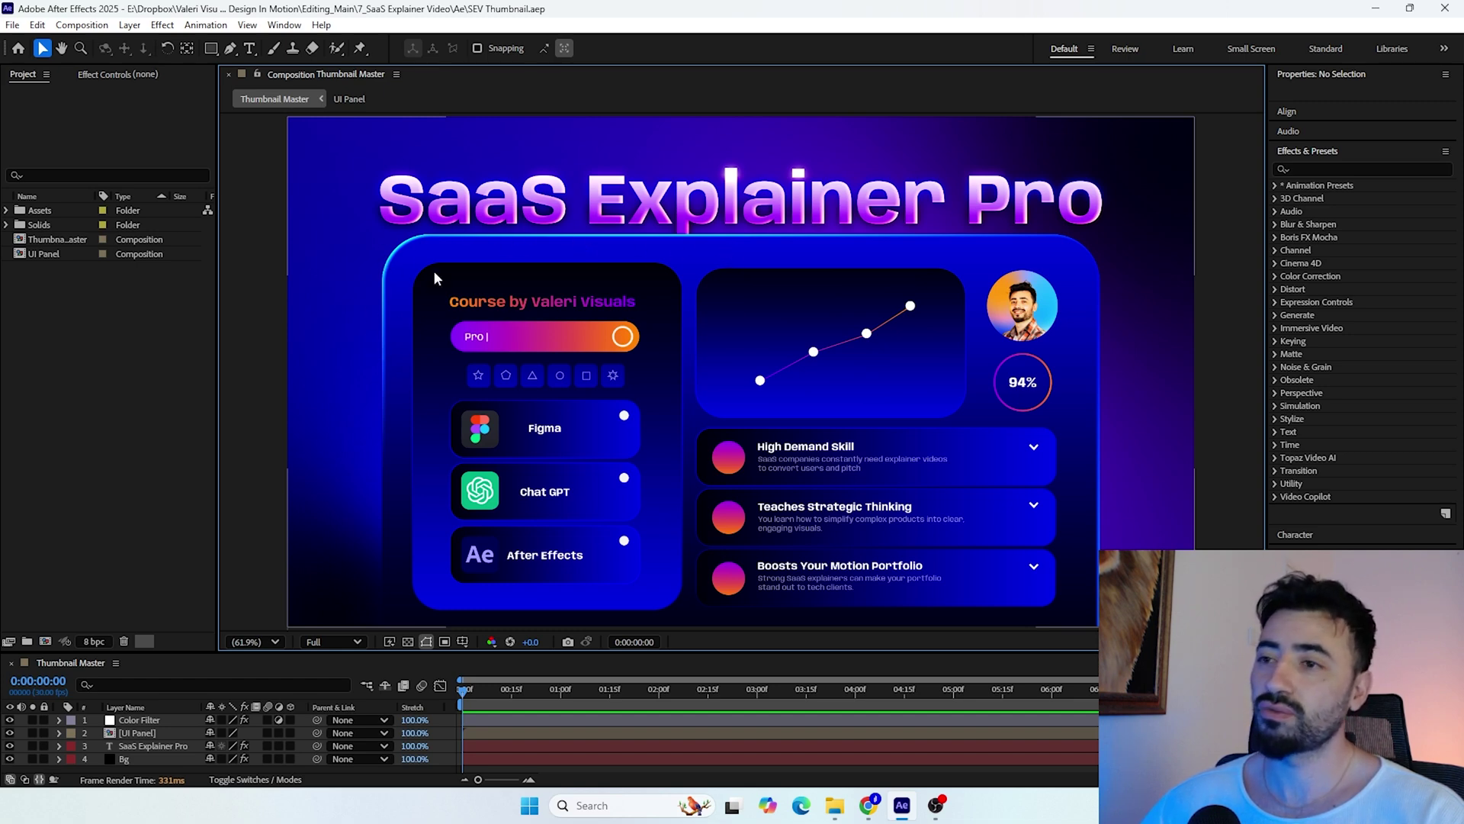
In After Effects, open the UI Panel precomposition from Thumbnail Master and look through its layer stack
{"action": "double_click", "coordinate": [165, 733]}
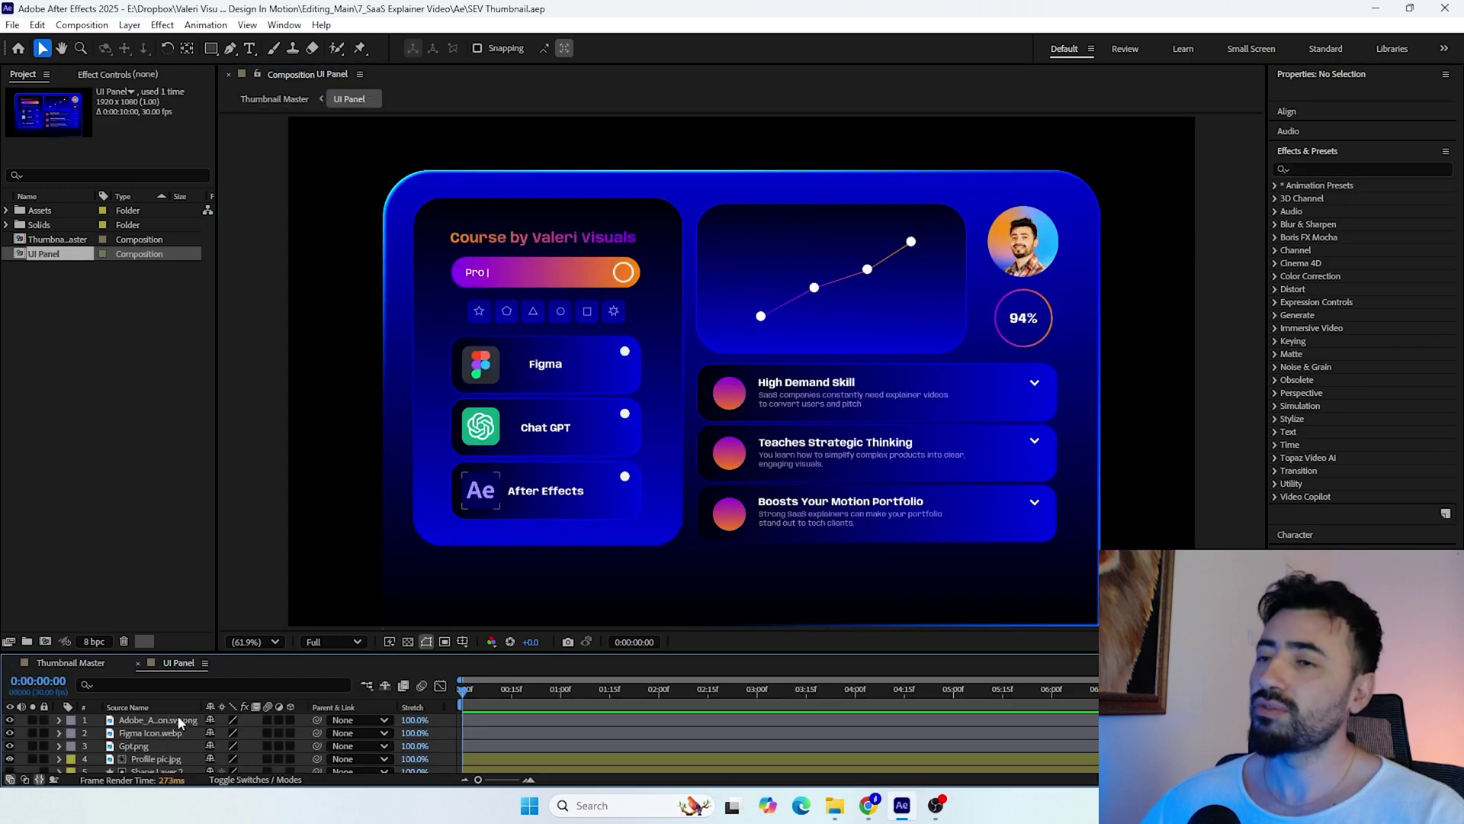
{"action": "scroll", "coordinate": [177, 715], "scroll_direction": "down", "scroll_amount": 1}
{"action": "scroll", "coordinate": [179, 721], "scroll_direction": "down", "scroll_amount": 1}
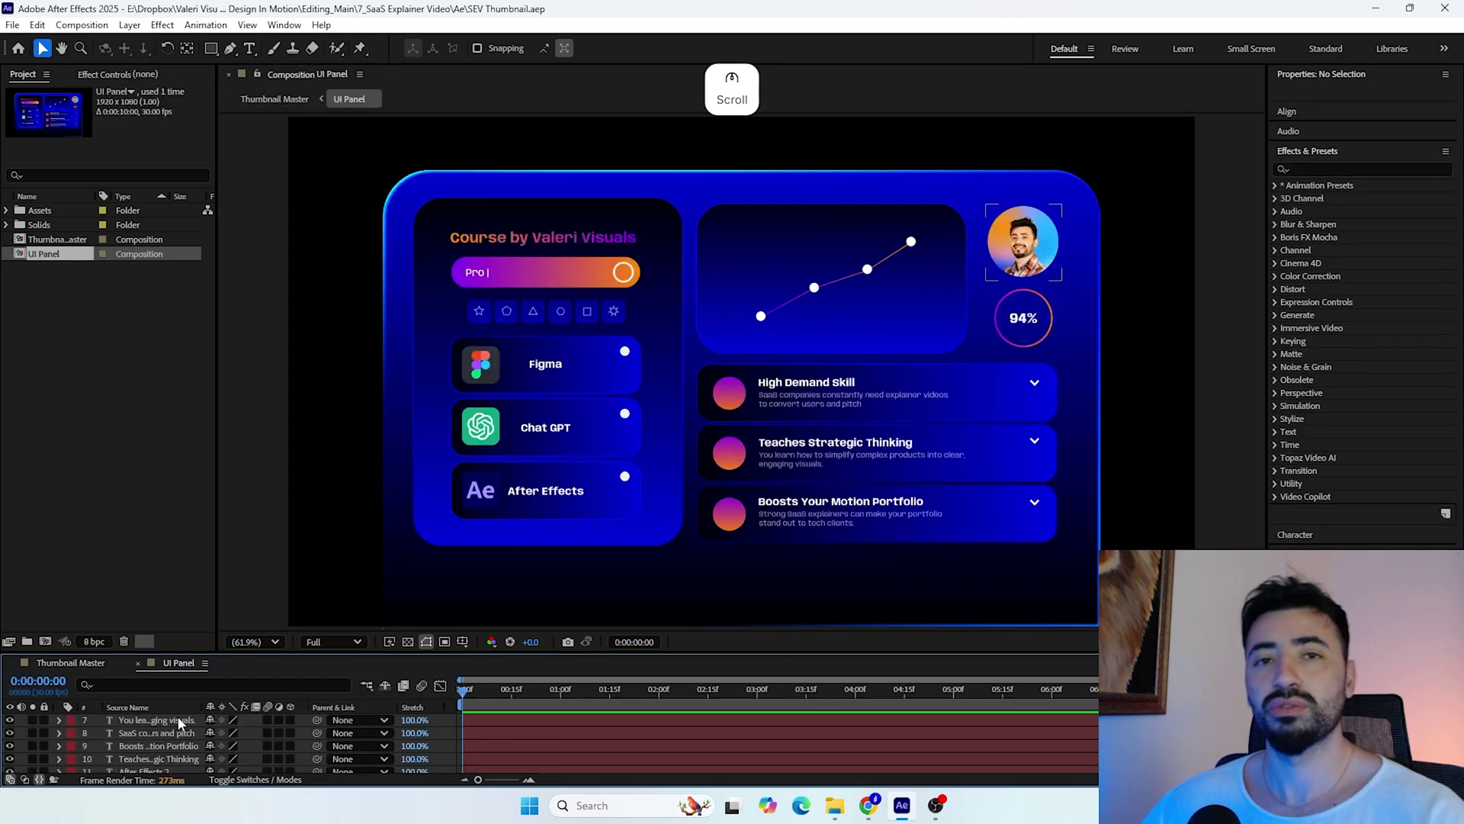
{"action": "scroll", "coordinate": [177, 716], "scroll_direction": "down", "scroll_amount": 4}
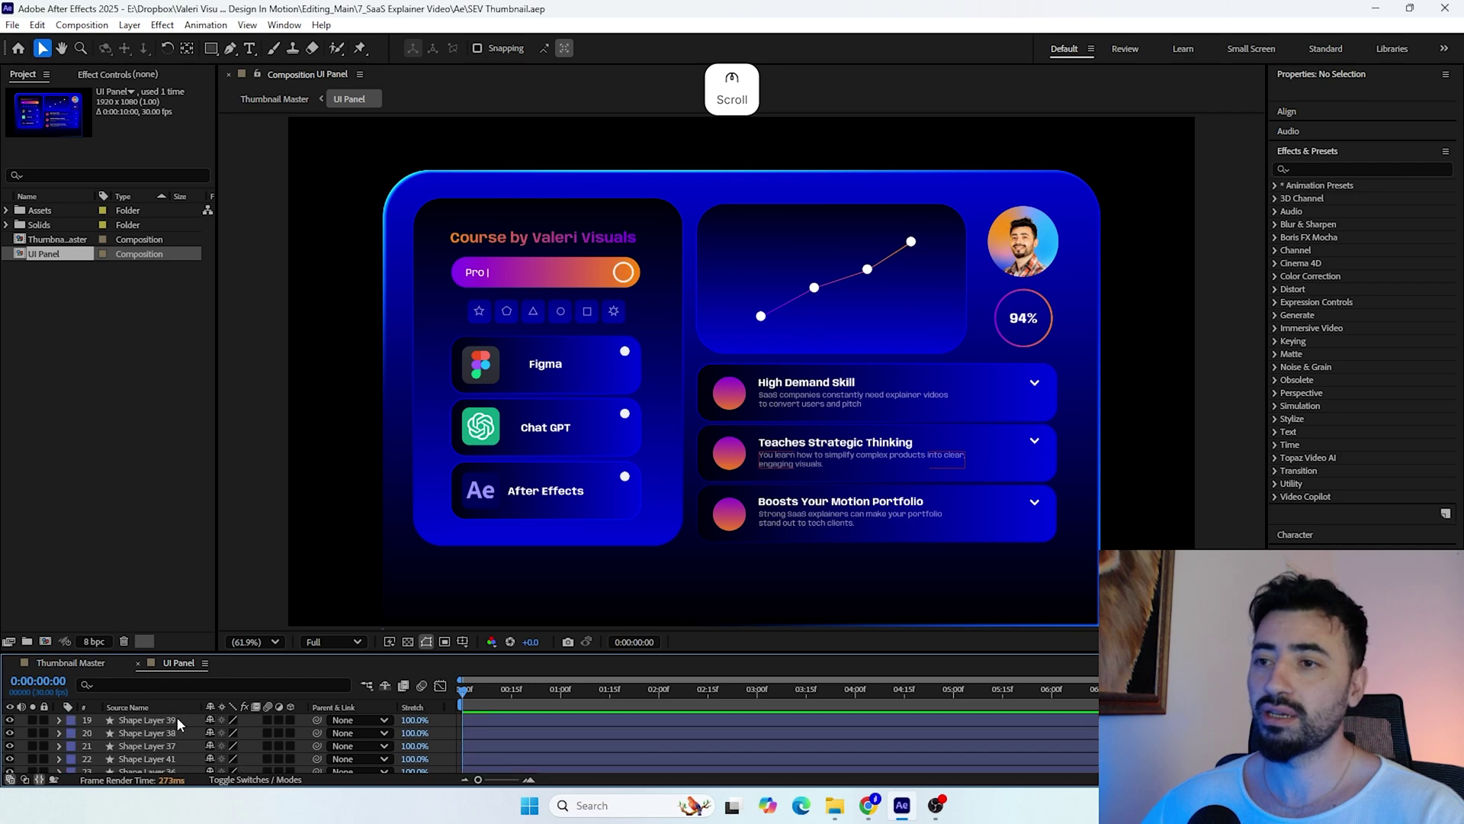
{"action": "scroll", "coordinate": [176, 716], "scroll_direction": "down", "scroll_amount": 7}
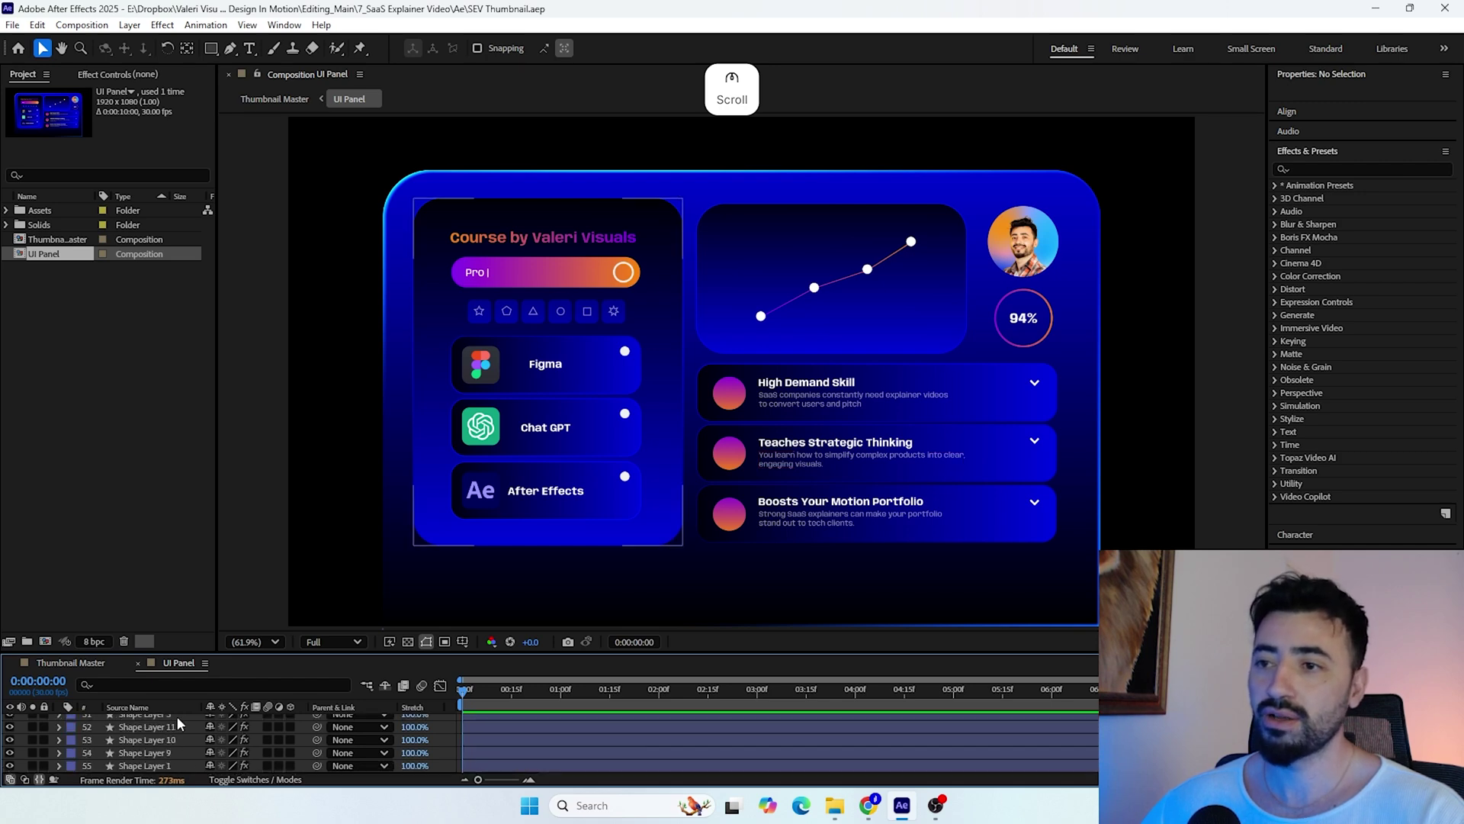
Inspect the effects on Shape Layer 1, the large background panel, examining its upper-left edge glow and the first CC Light Sweep's settings
{"action": "left_click", "coordinate": [153, 765]}
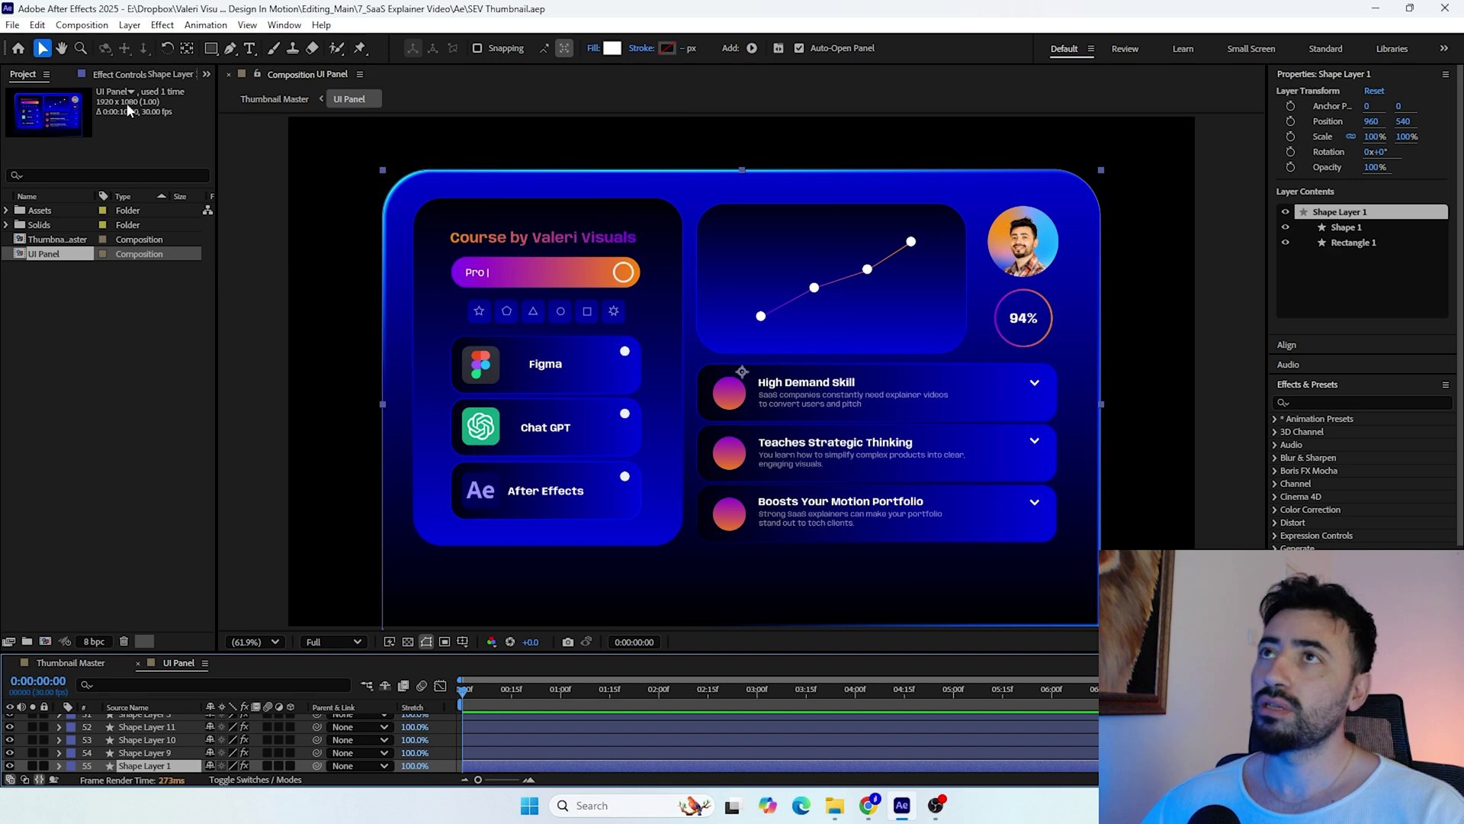
{"action": "left_click", "coordinate": [125, 76]}
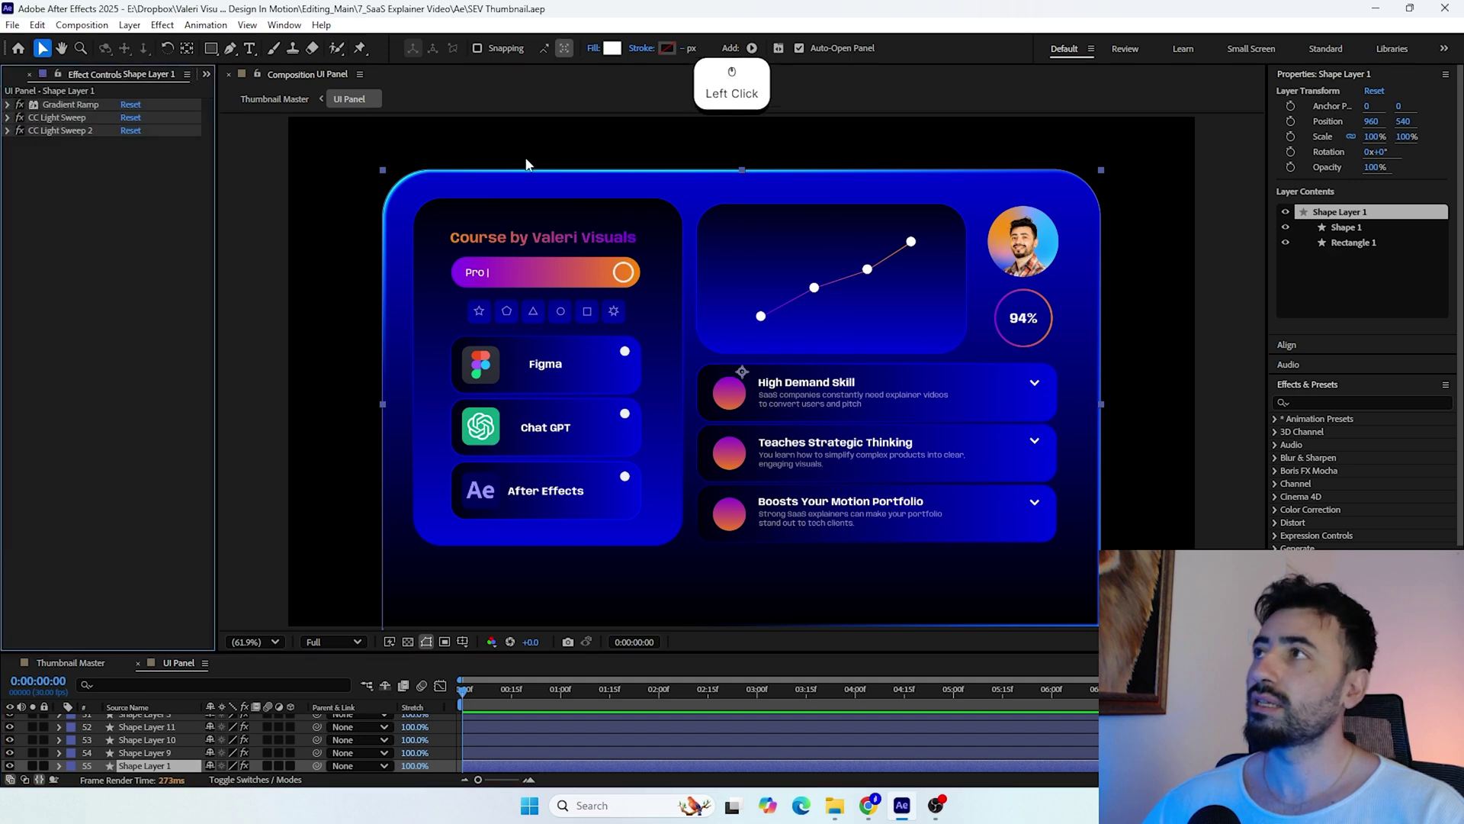
{"action": "scroll", "coordinate": [546, 162], "scroll_direction": "up", "scroll_amount": 2}
{"action": "left_click_drag", "start_coordinate": [546, 162], "coordinate": [672, 364]}
{"action": "left_click", "coordinate": [736, 221]}
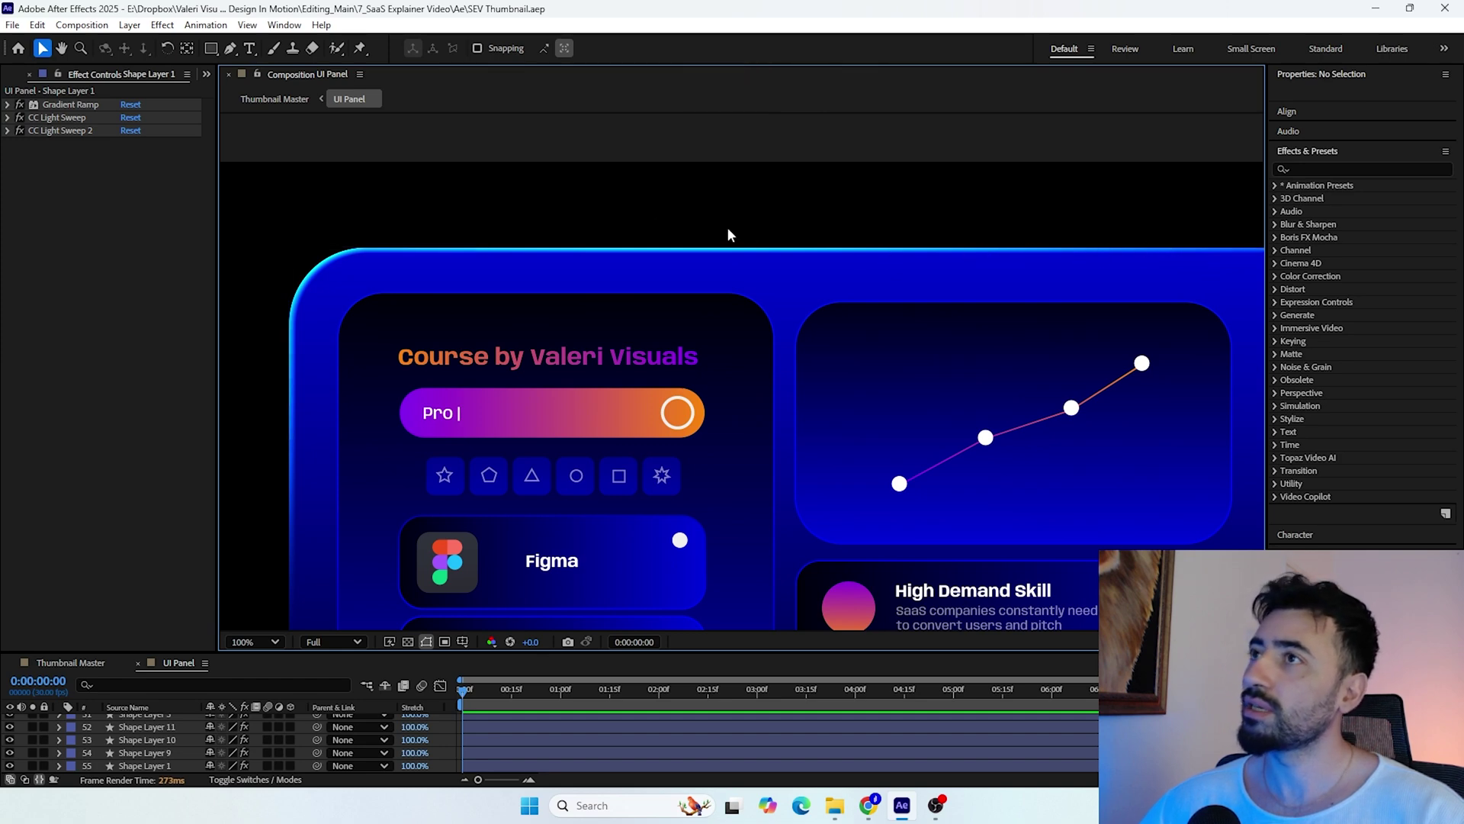
{"action": "left_click_drag", "start_coordinate": [296, 292], "coordinate": [361, 291]}
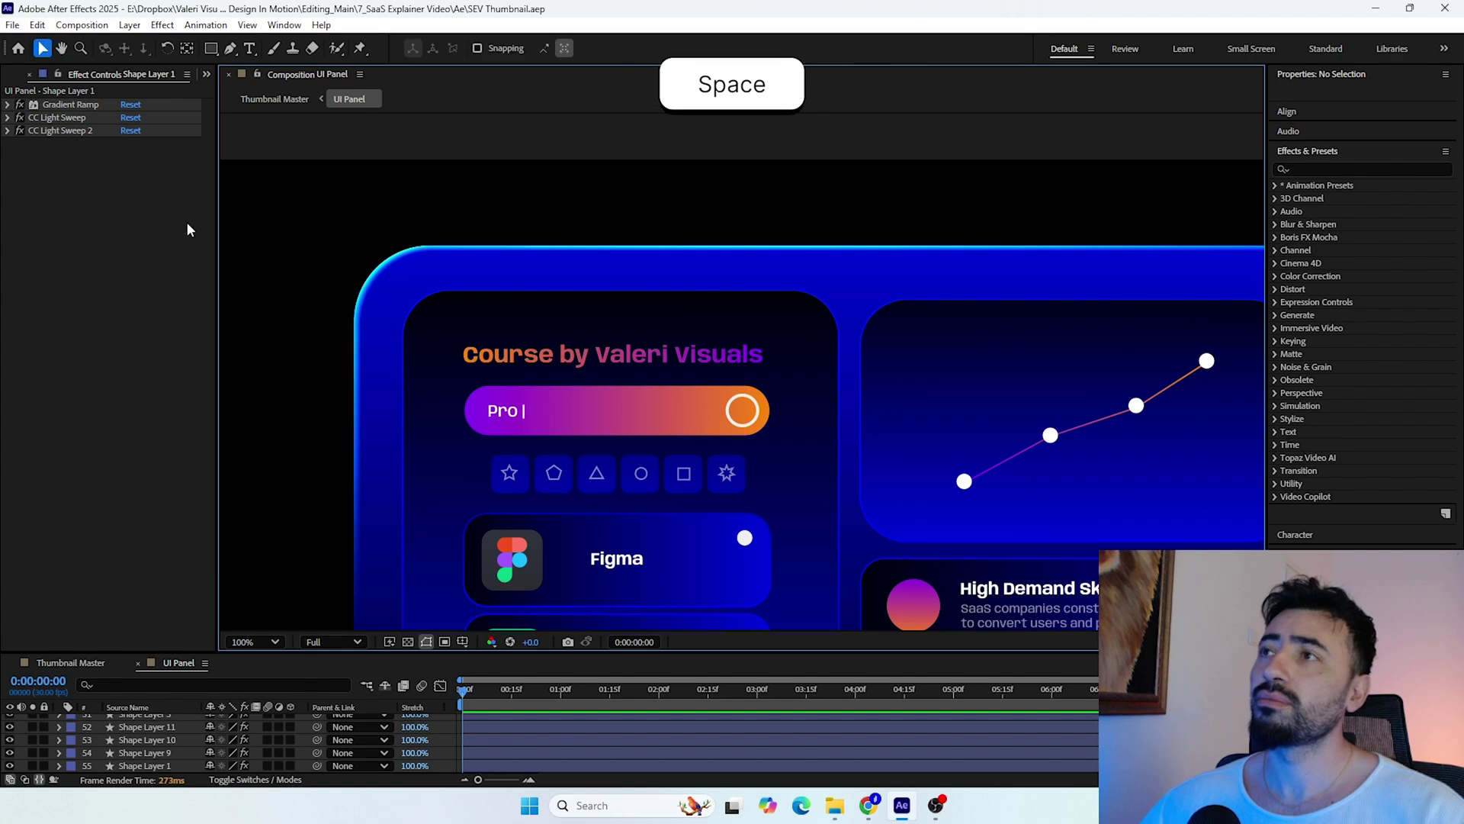
{"action": "left_click", "coordinate": [7, 119]}
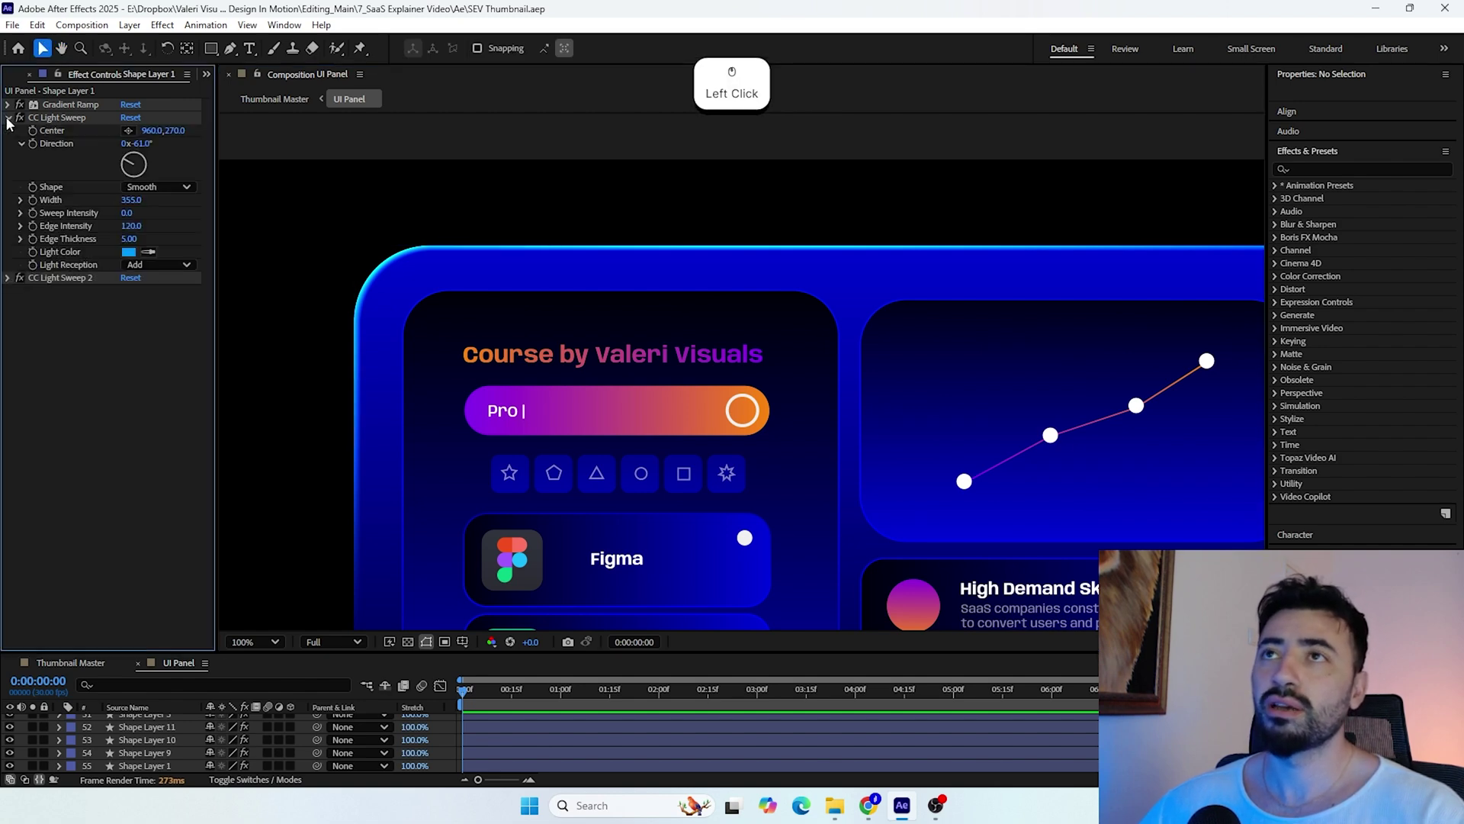
Set the first CC Light Sweep's direction to -50° while soloing the background panel's shape layer, and restore the other layers' visibility
{"action": "left_click", "coordinate": [70, 116]}
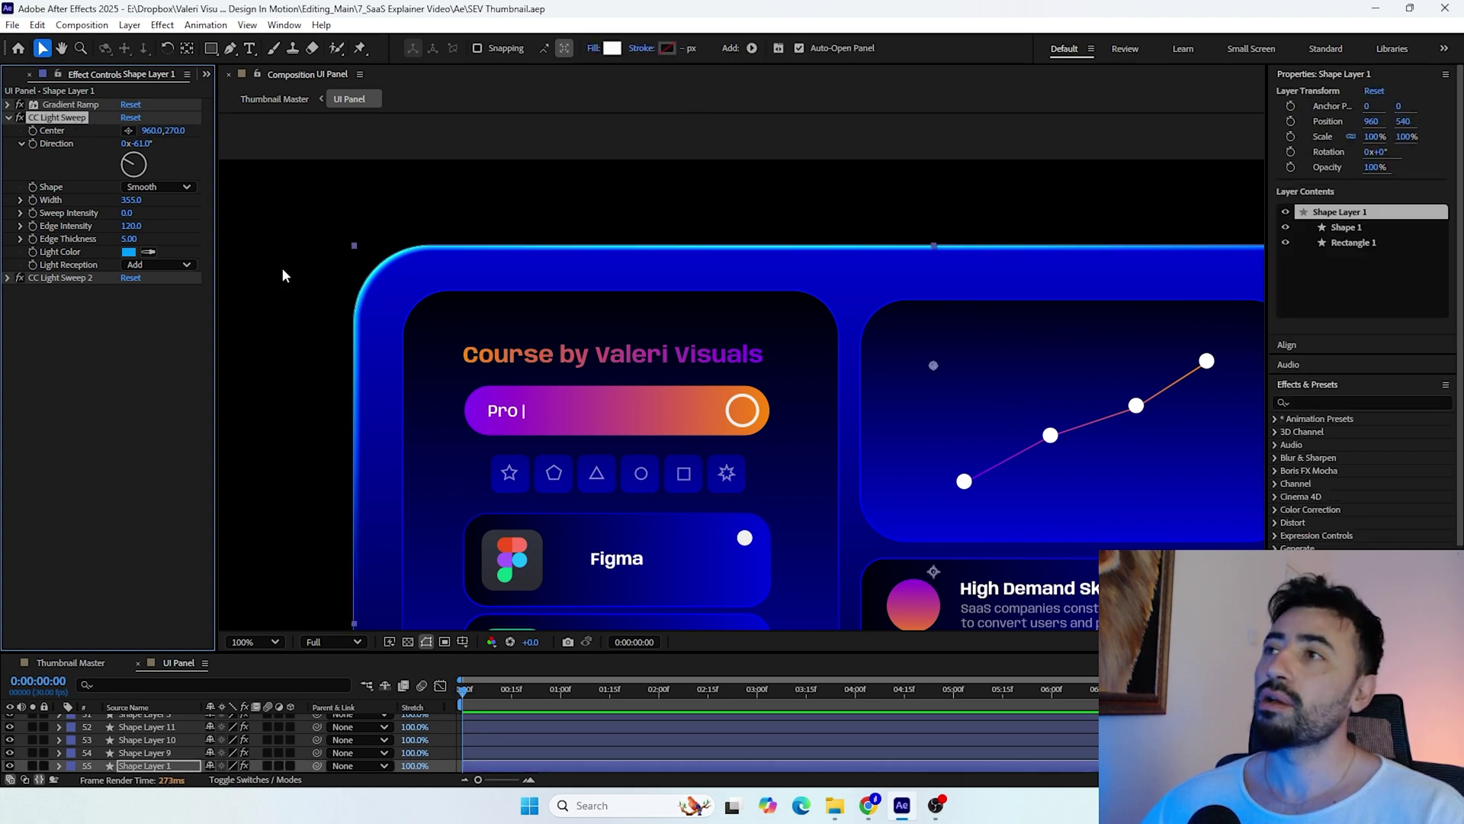
{"action": "left_click", "coordinate": [36, 765]}
{"action": "mouse_move", "coordinate": [133, 158]}
{"action": "left_mouse_down"}
{"action": "mouse_move", "coordinate": [133, 172]}
{"action": "mouse_move", "coordinate": [155, 171]}
{"action": "mouse_move", "coordinate": [127, 160]}
{"action": "left_mouse_up"}
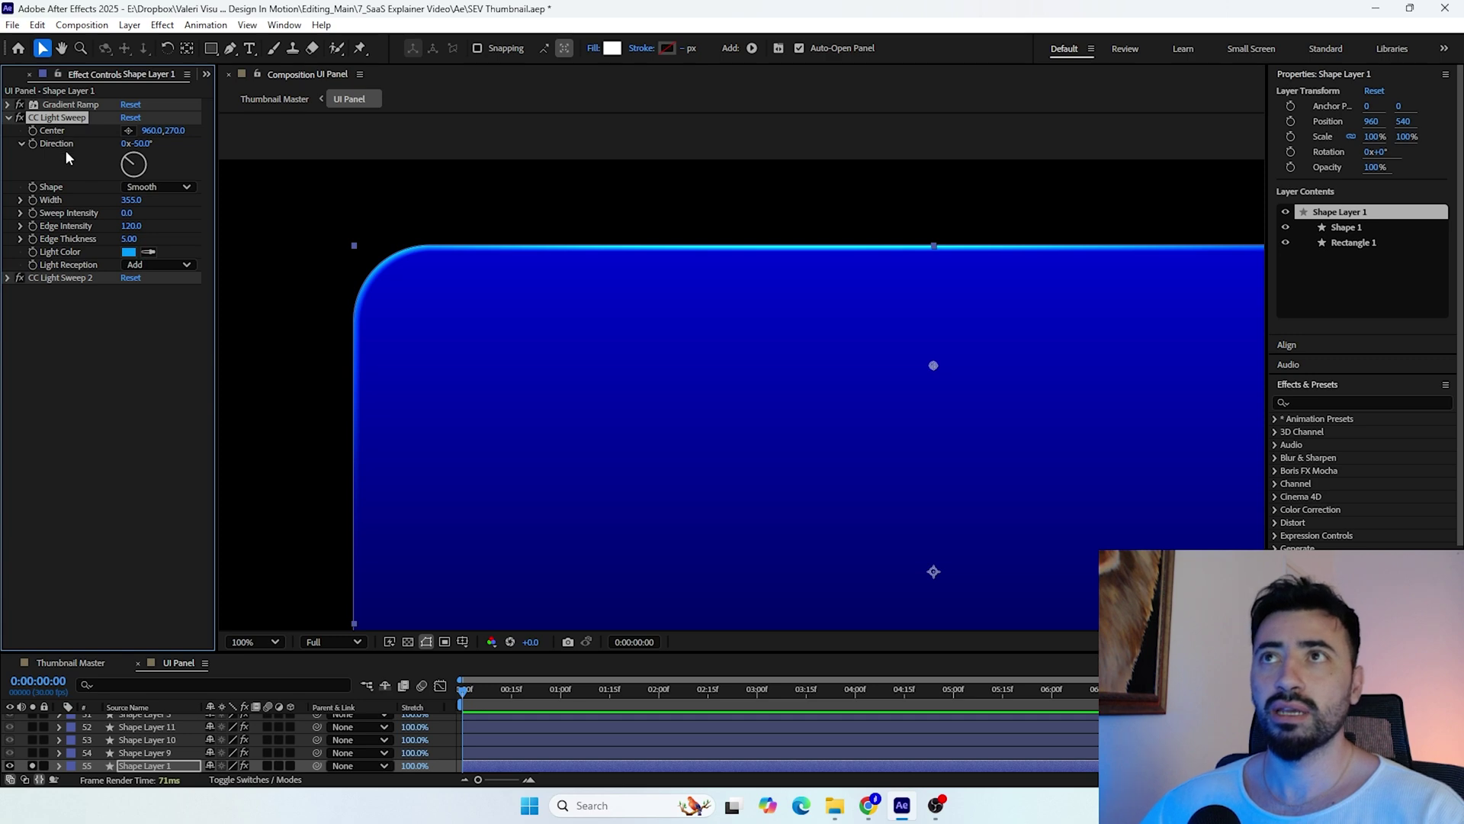
{"action": "left_click", "coordinate": [9, 118]}
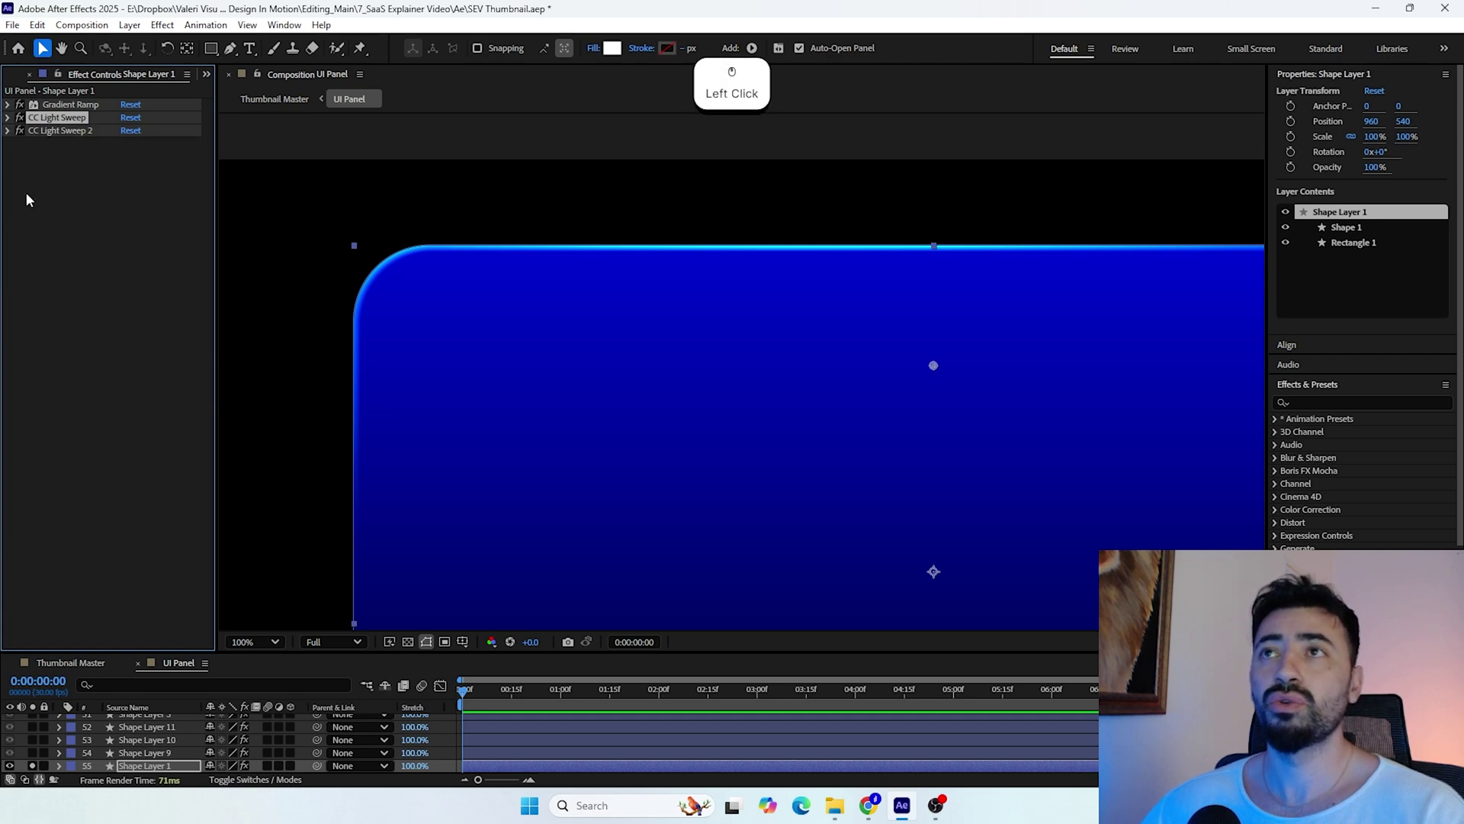
{"action": "left_click", "coordinate": [32, 766]}
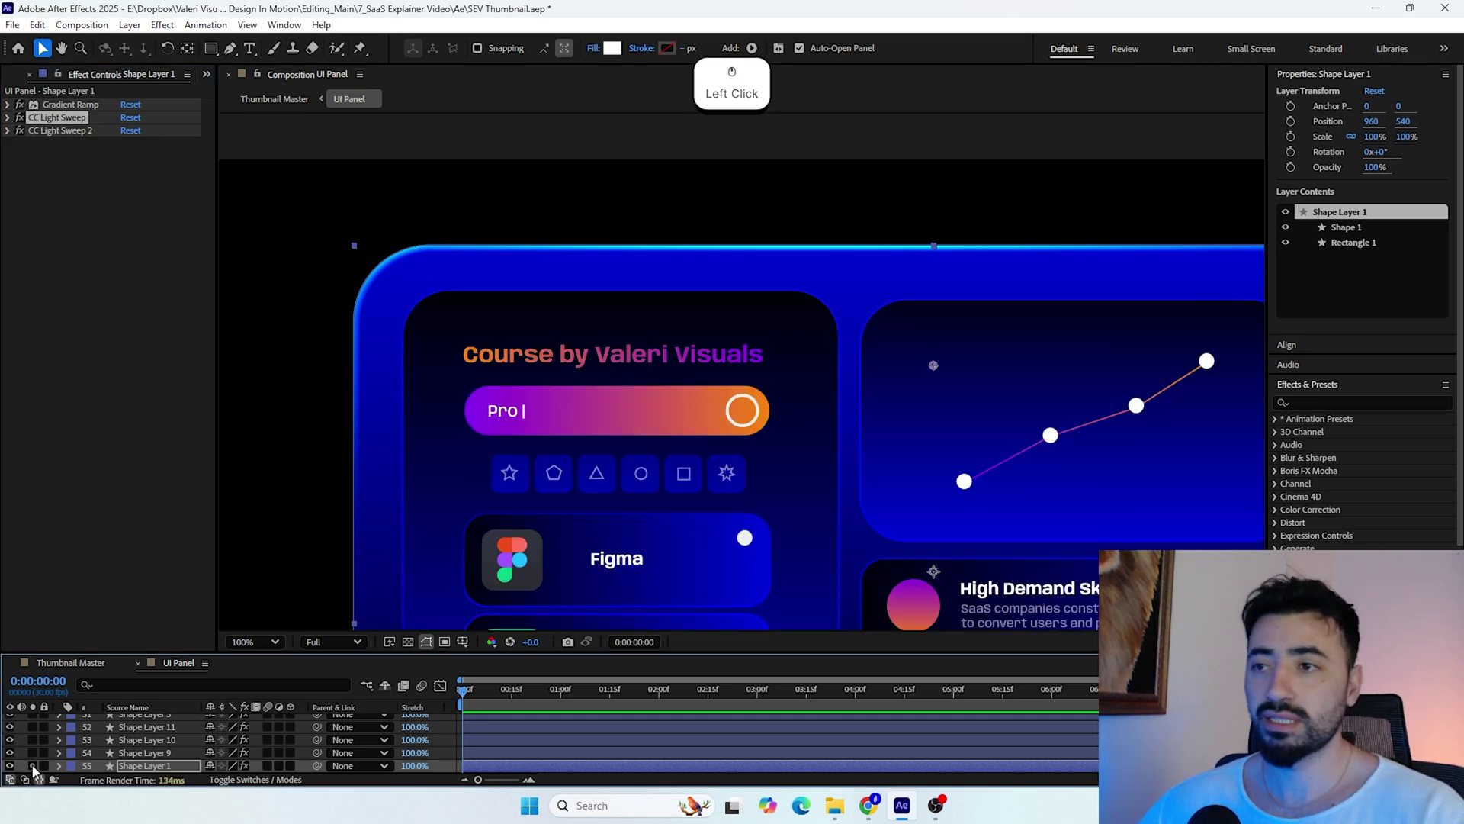
Fit the composition in the viewer, return to Thumbnail Master and examine the Bg layer's 4-Color Gradient settings
{"action": "left_click", "coordinate": [226, 643]}
{"action": "left_click", "coordinate": [260, 334]}
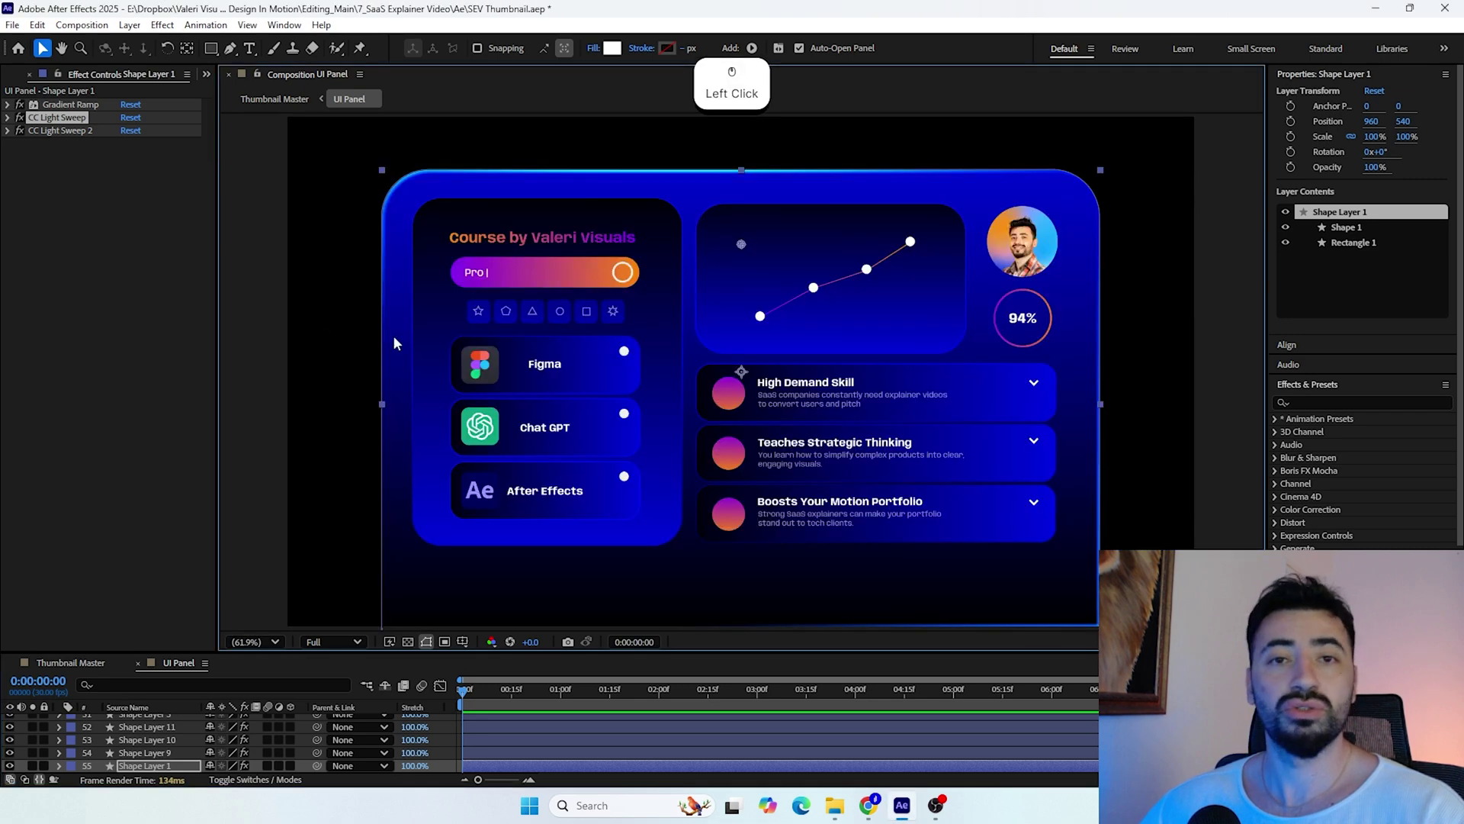
{"action": "left_click", "coordinate": [59, 663]}
{"action": "left_click", "coordinate": [107, 759]}
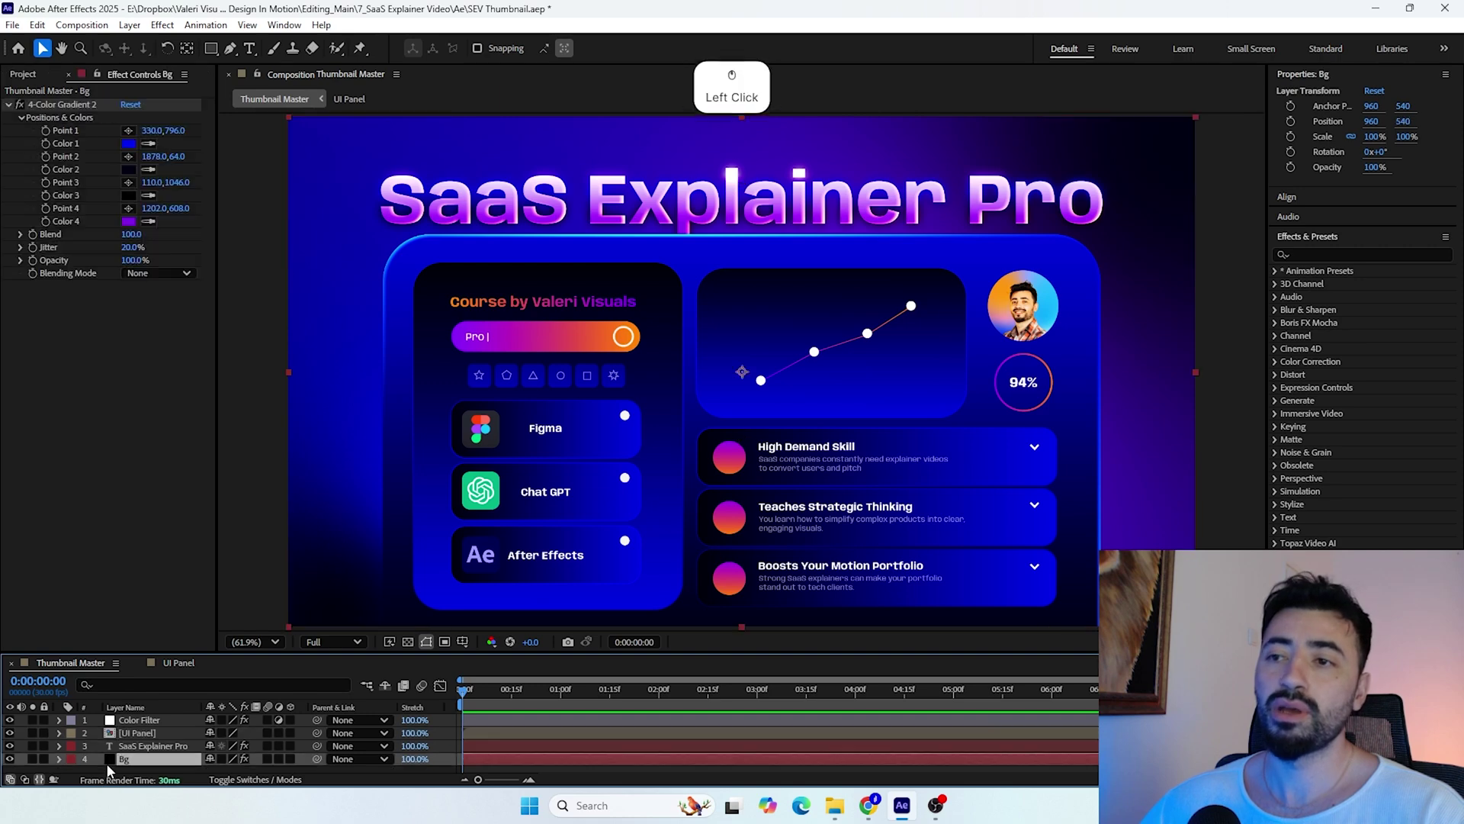
{"action": "left_click", "coordinate": [114, 772]}
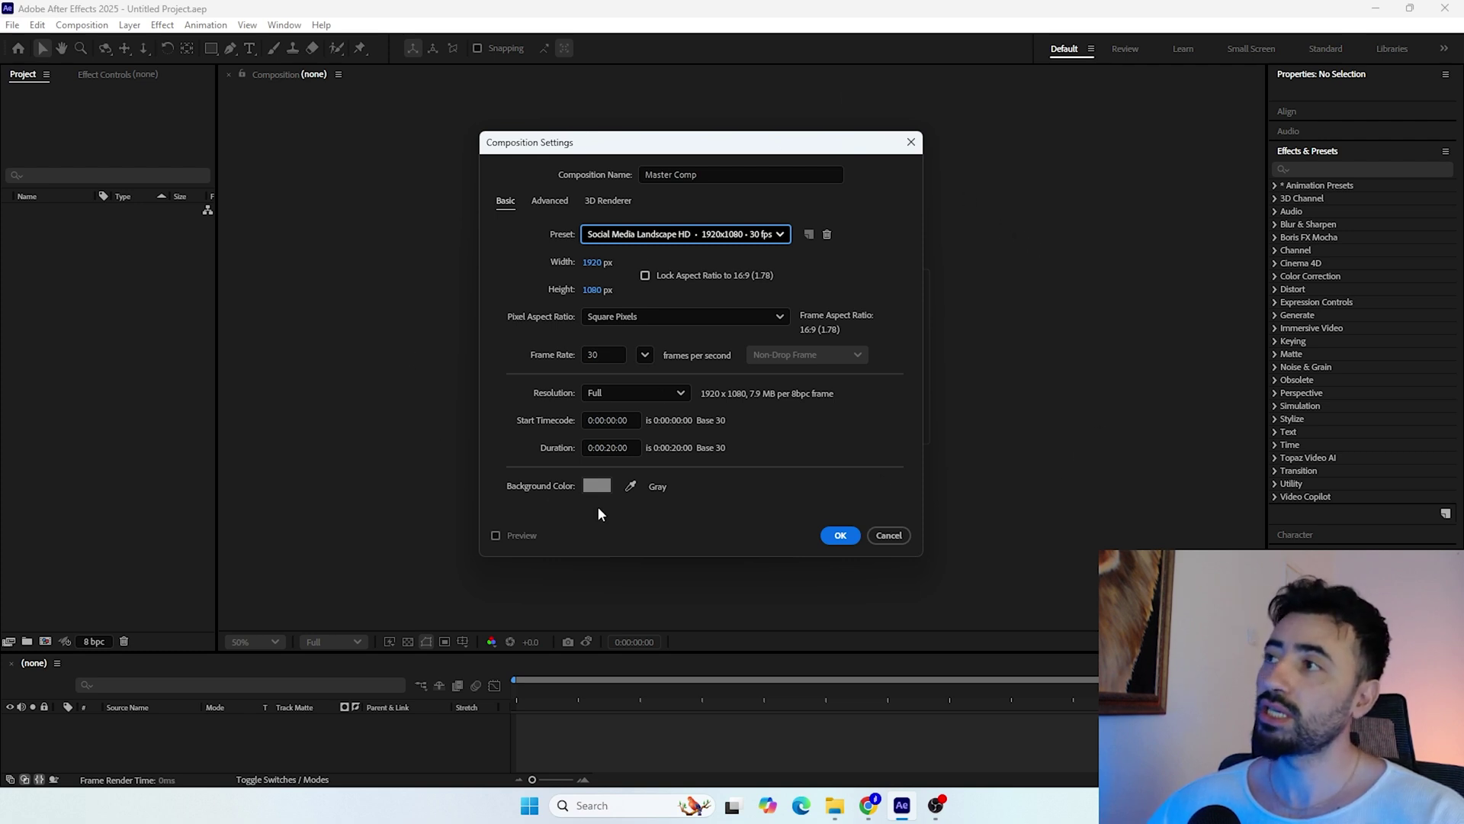
Create the 1920x1080, 30 fps, 20-second composition Master Comp and add a full-frame rectangle shape without a stroke
{"action": "key", "text": "Return"}
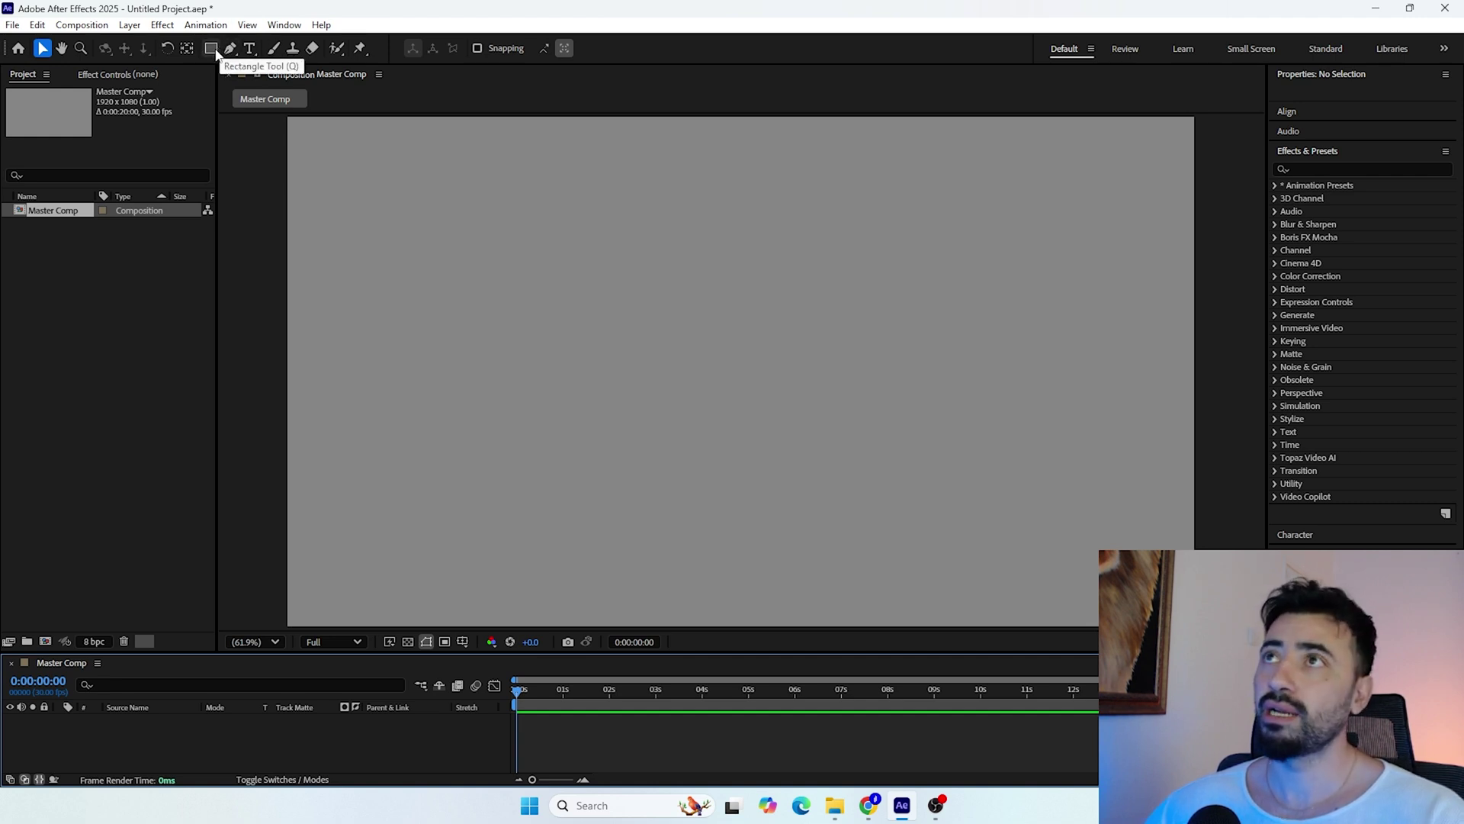
{"action": "double_click", "coordinate": [211, 48]}
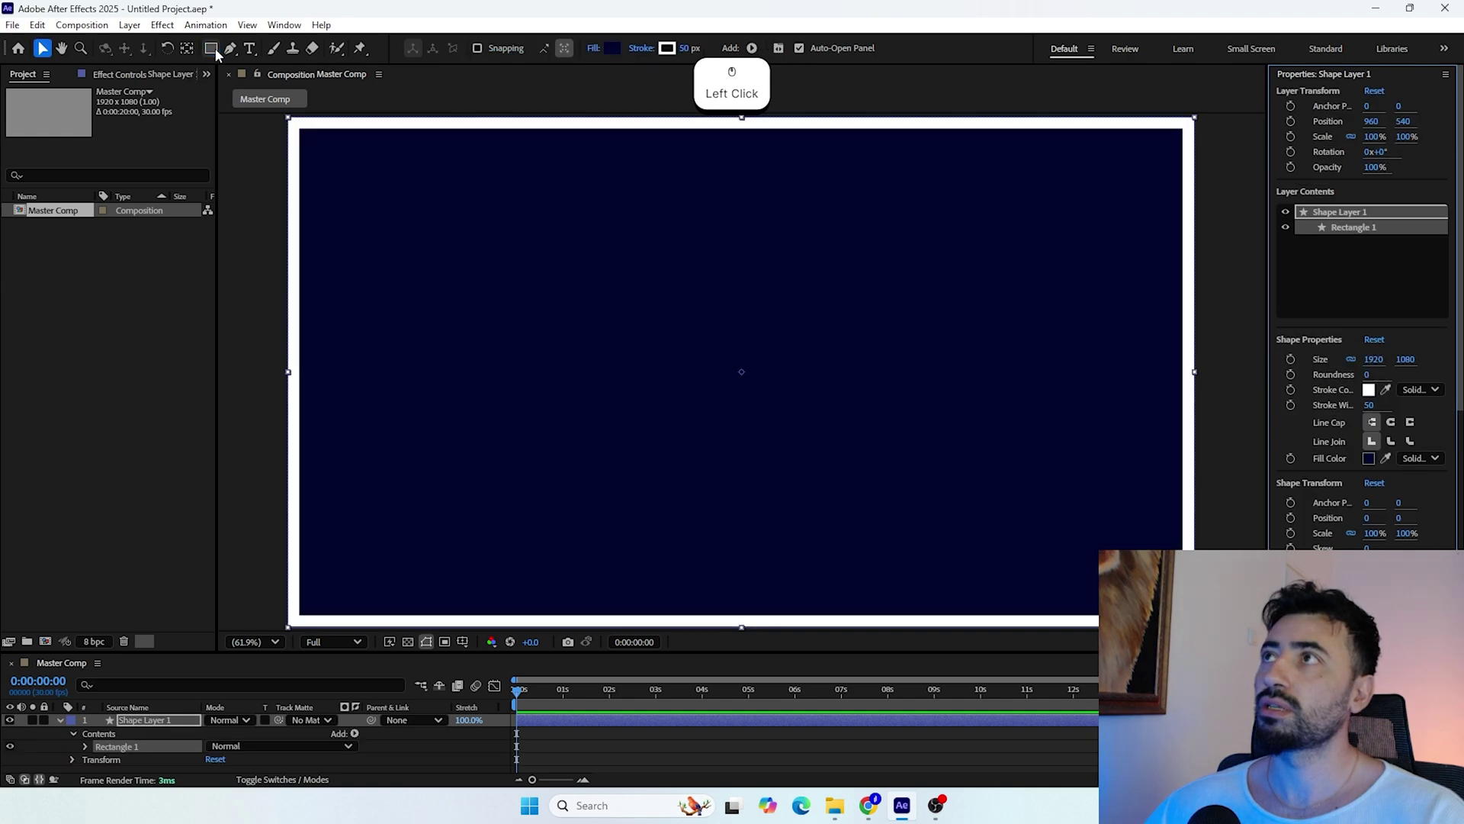
{"action": "left_click", "coordinate": [638, 49]}
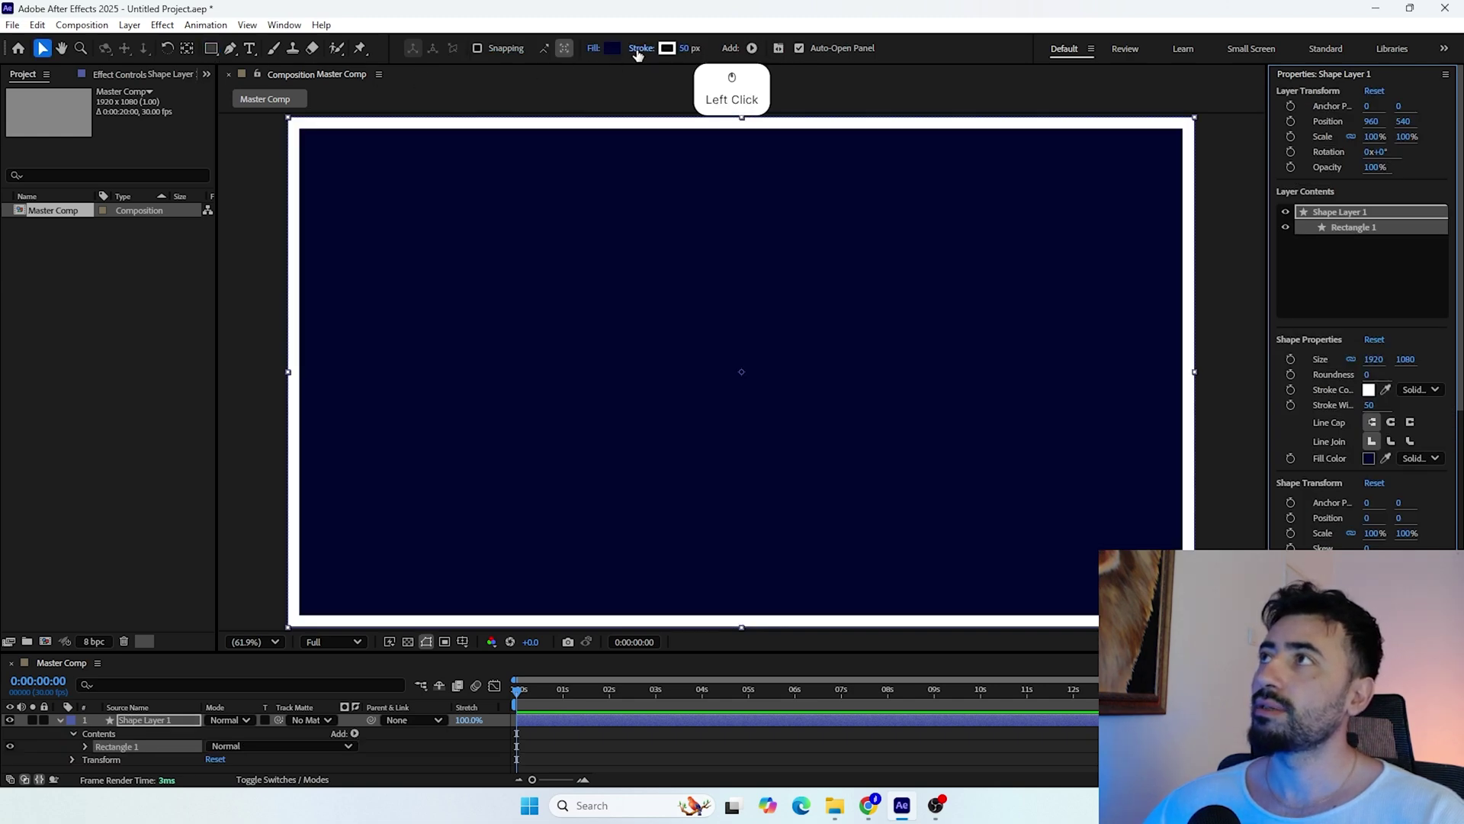
{"action": "left_click", "coordinate": [650, 360]}
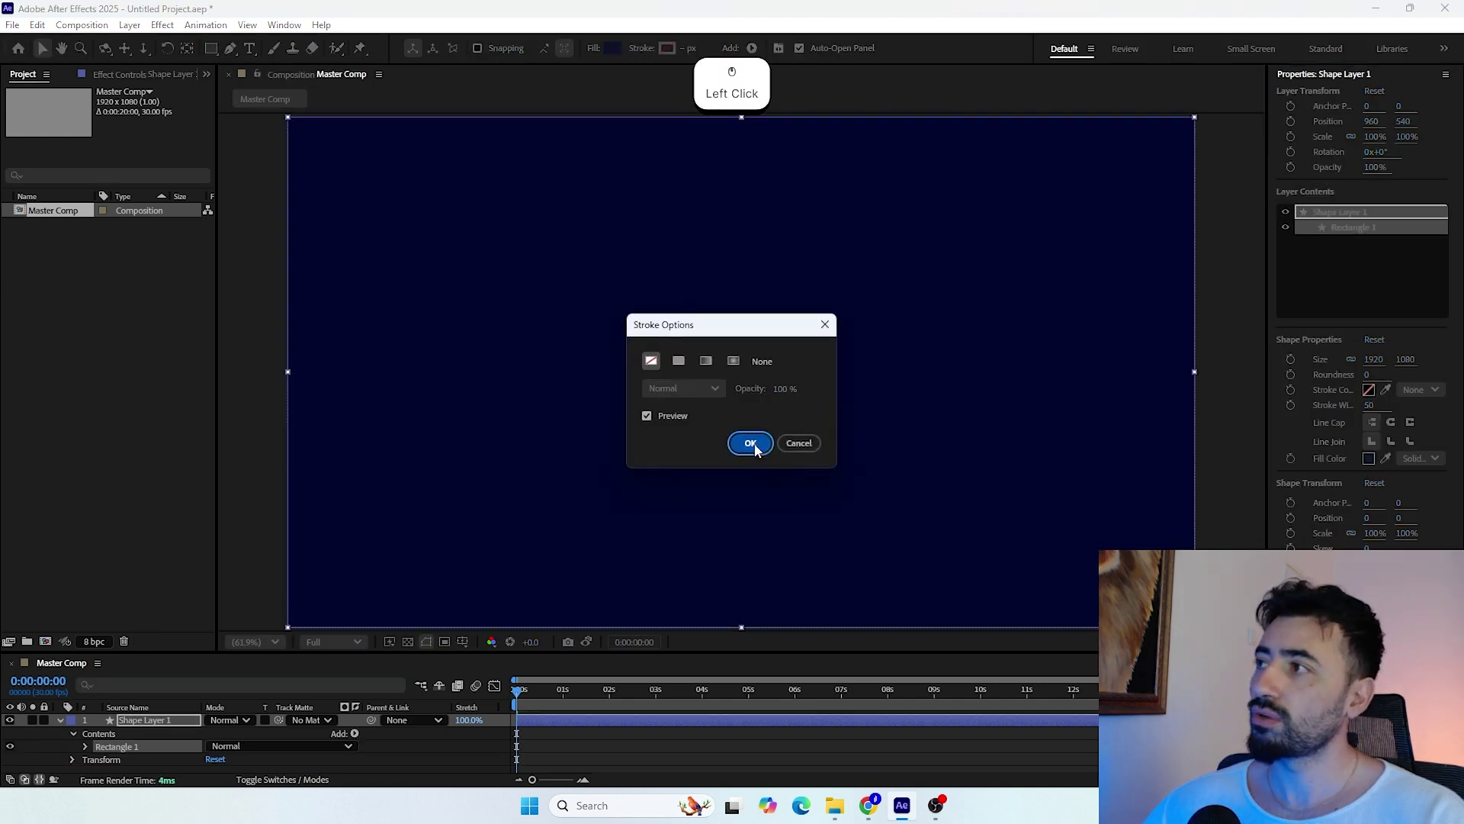
{"action": "left_click", "coordinate": [751, 443]}
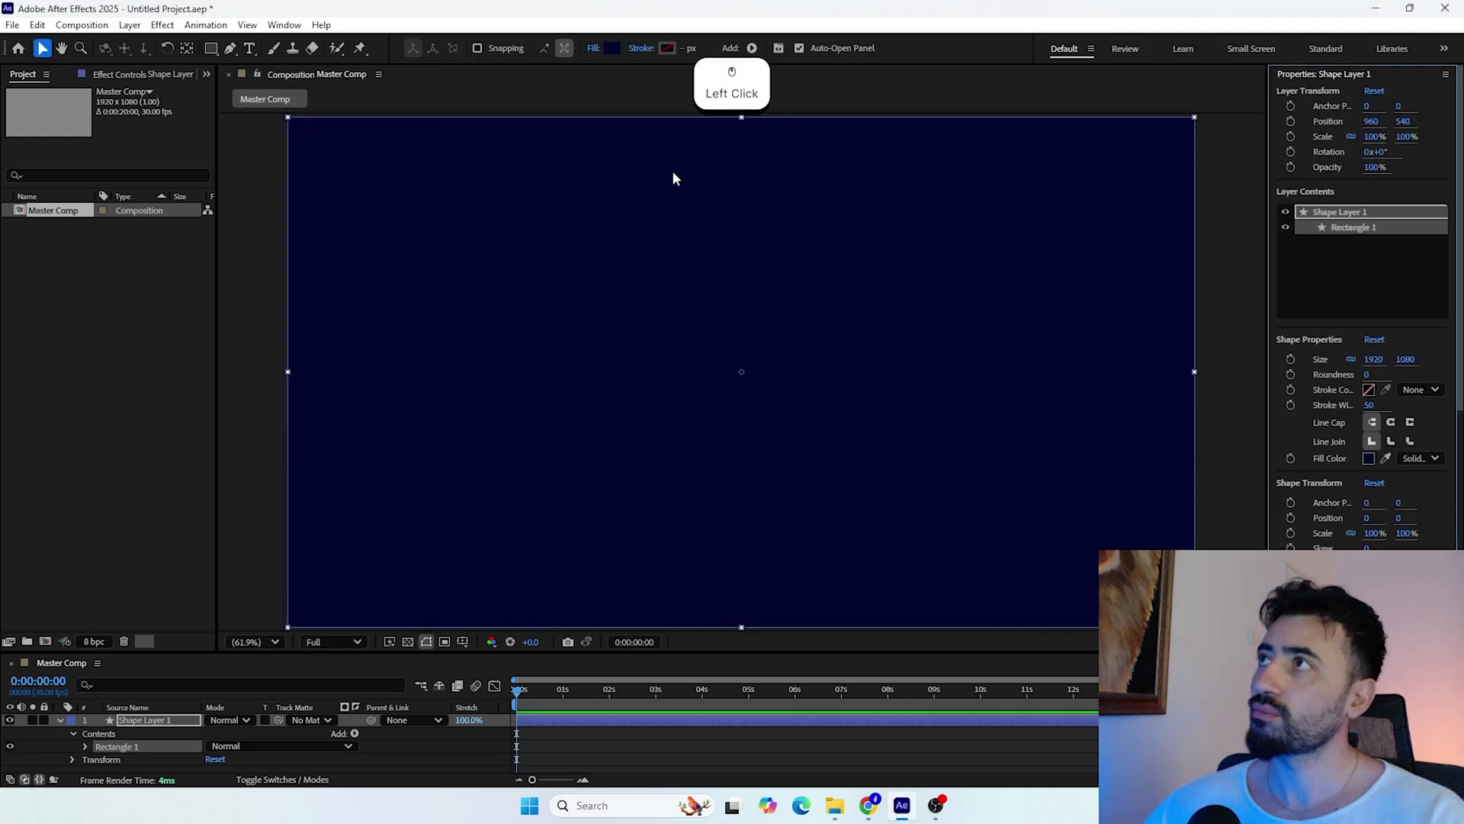
Change the rectangle's fill to a slightly brighter, purer dark navy blue
{"action": "left_click", "coordinate": [612, 49]}
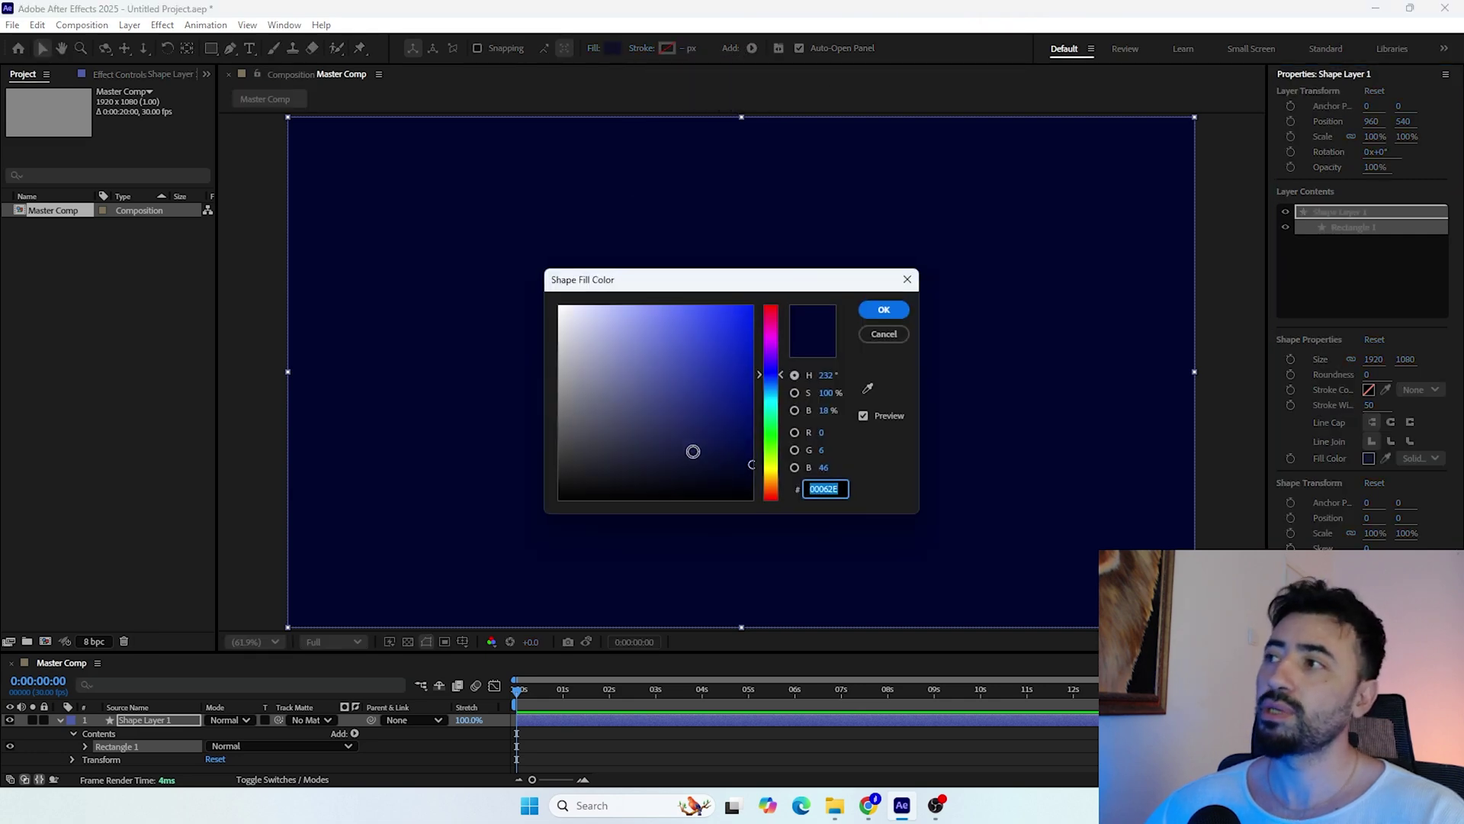
{"action": "left_click", "coordinate": [774, 381]}
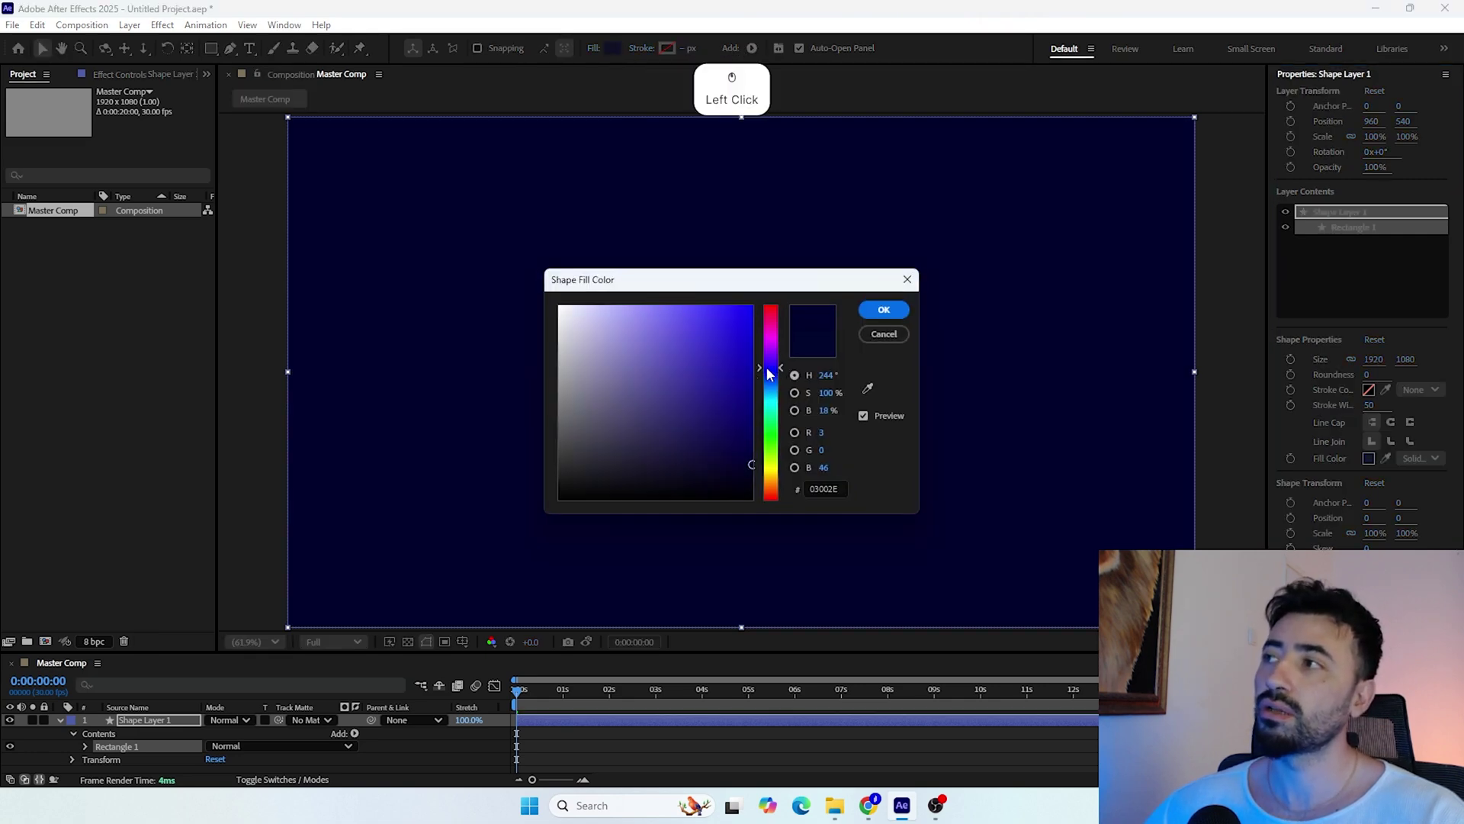
{"action": "left_click", "coordinate": [878, 313]}
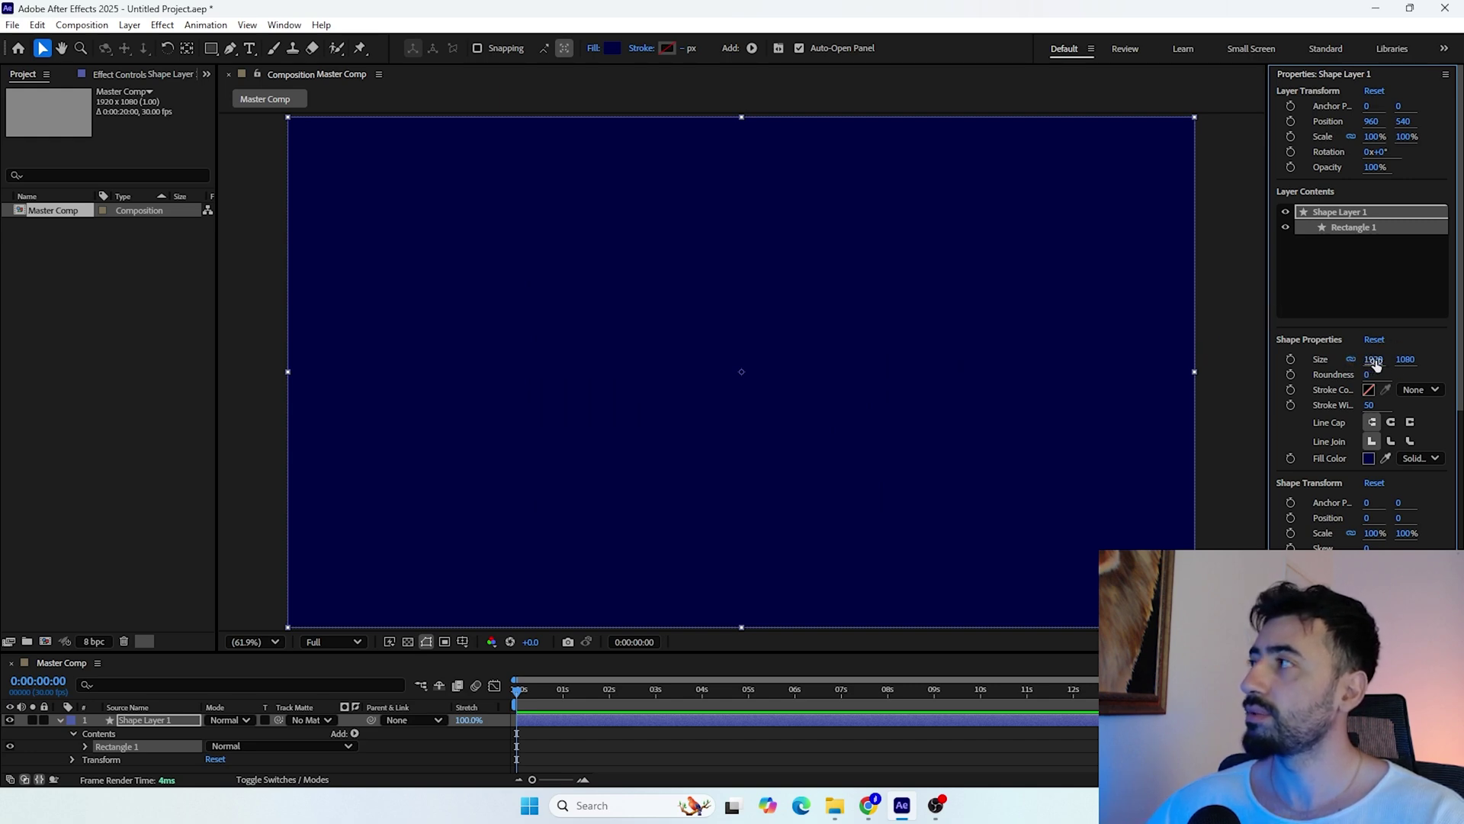
Resize the rectangle path proportionally to 1200 x 675
{"action": "left_click_drag", "start_coordinate": [1373, 363], "coordinate": [980, 378]}
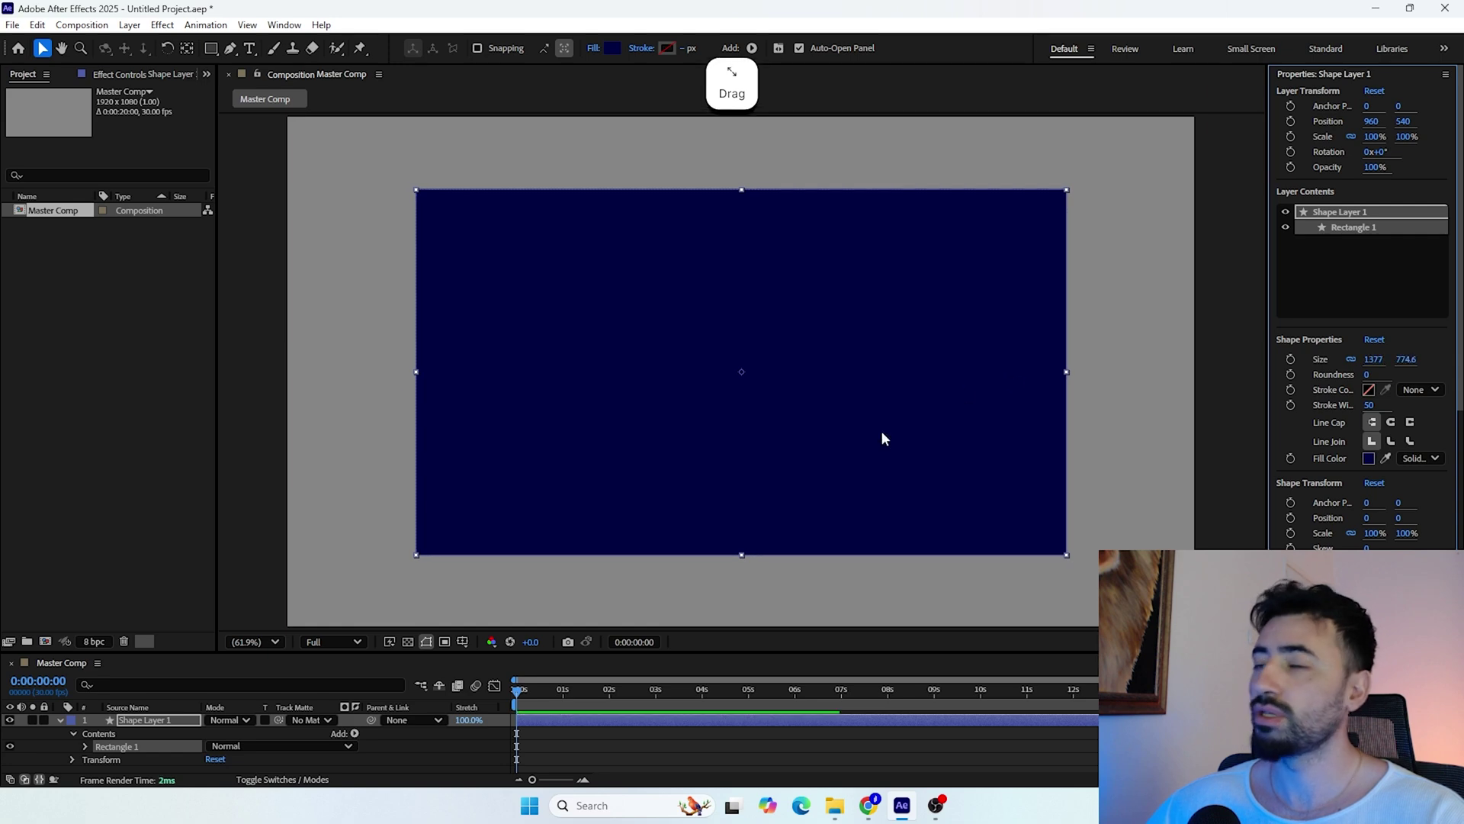
{"action": "left_click", "coordinate": [84, 748]}
{"action": "left_click", "coordinate": [99, 759]}
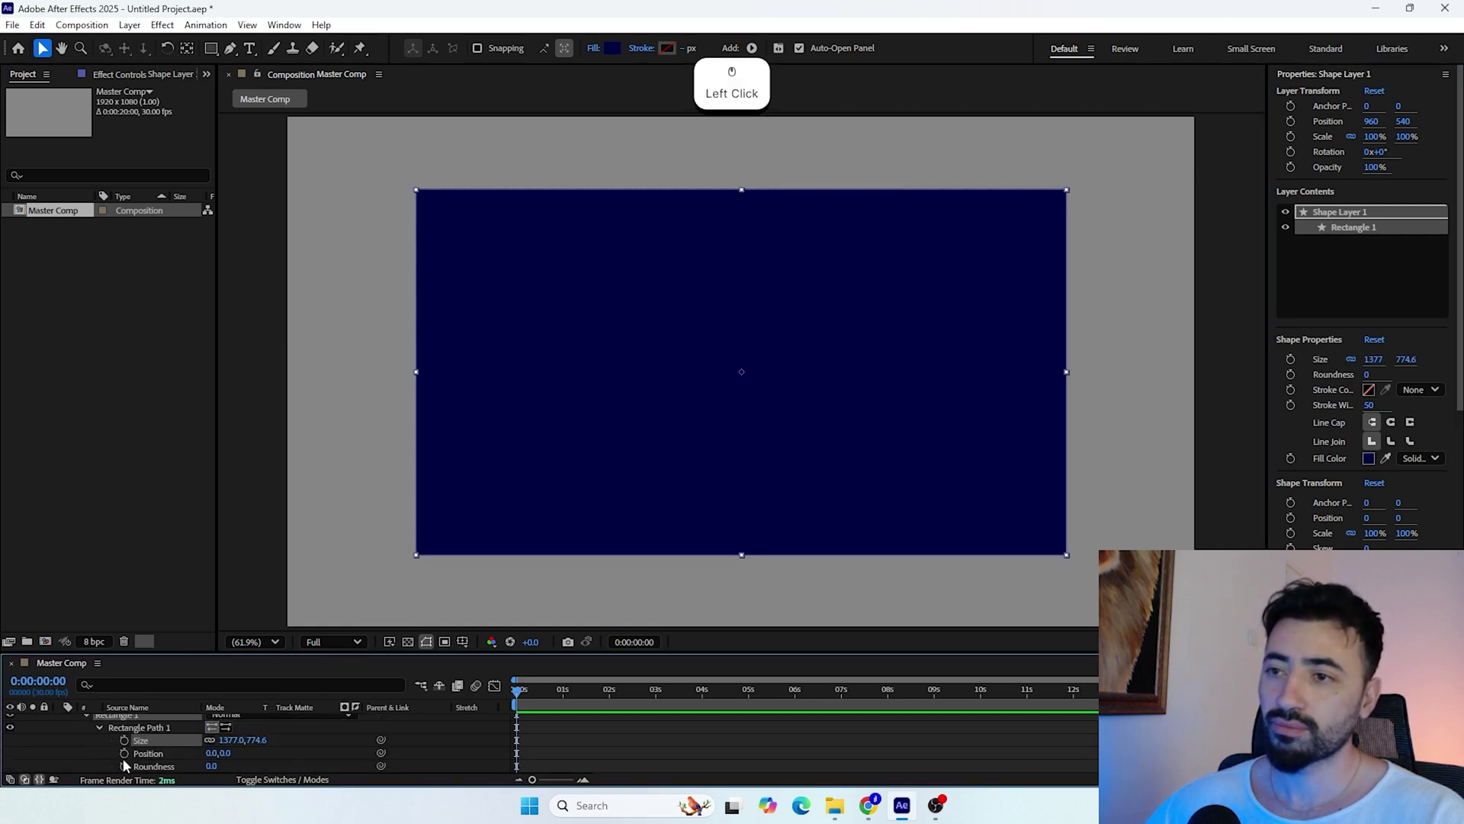
{"action": "left_click_drag", "start_coordinate": [228, 740], "coordinate": [171, 740]}
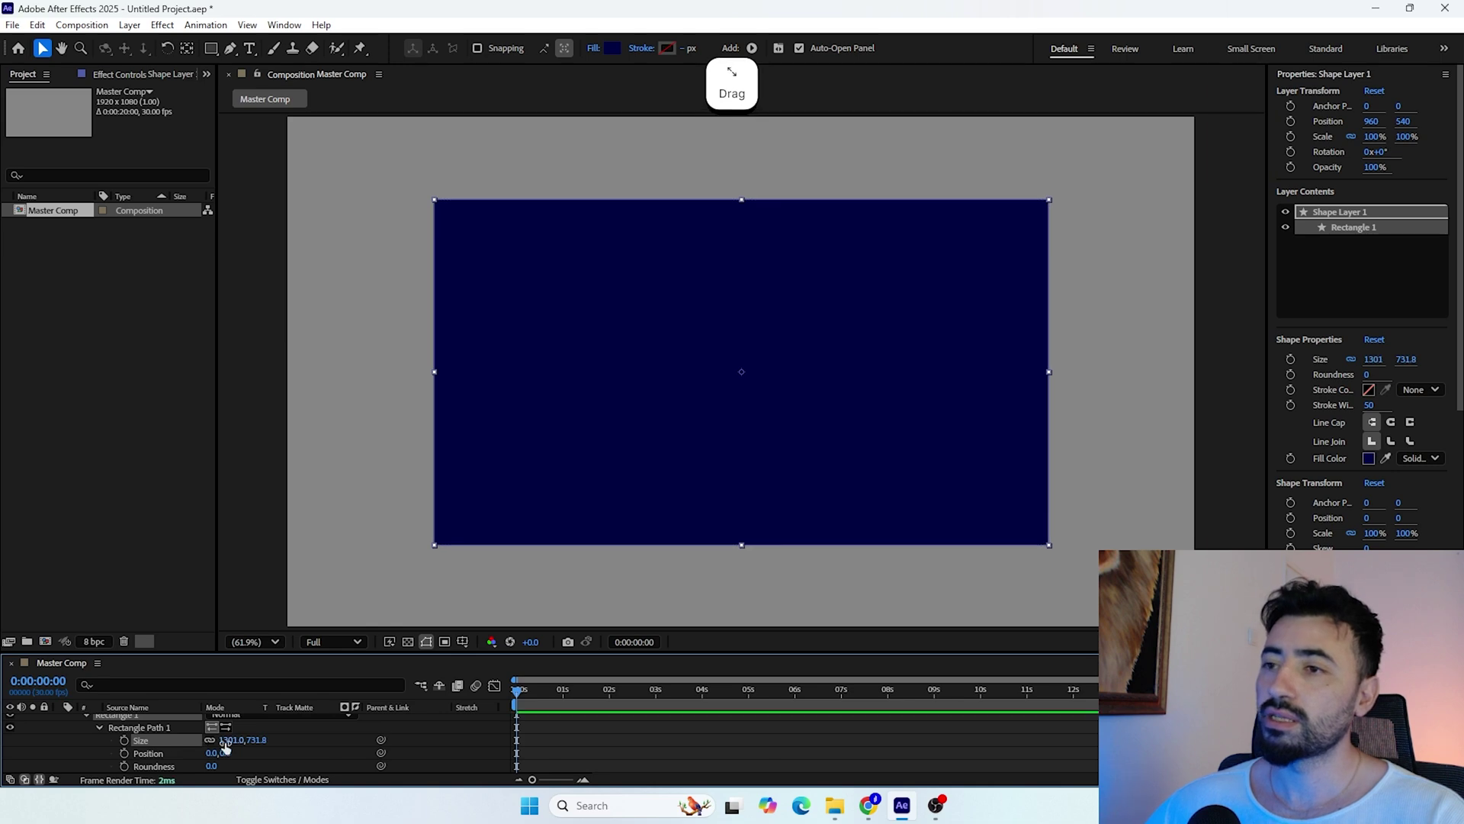
{"action": "left_click", "coordinate": [229, 739]}
{"action": "type", "text": "1200"}
{"action": "key", "text": "Return"}
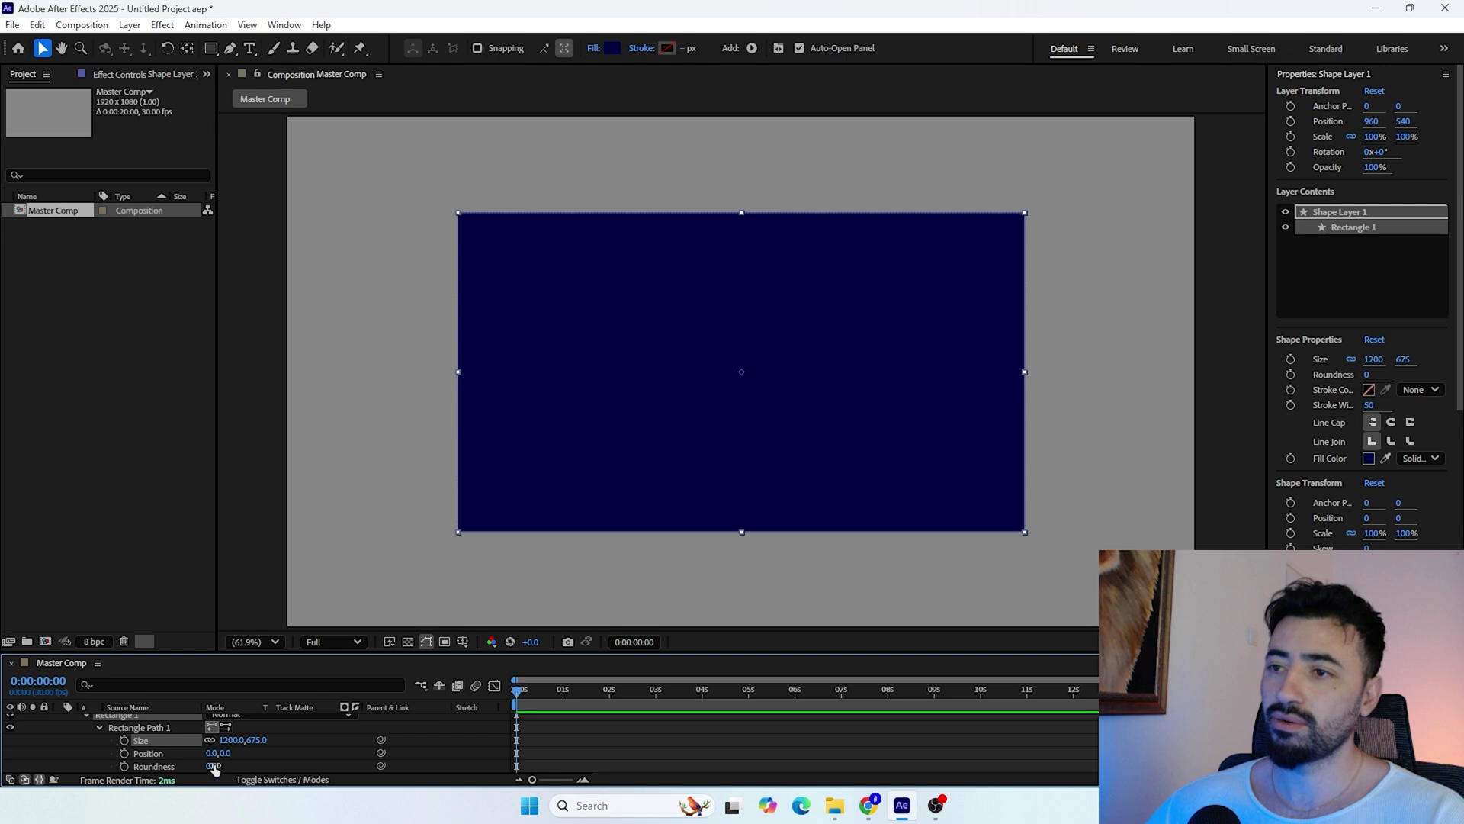
Round the rectangle's corners with a roundness of 90
{"action": "mouse_move", "coordinate": [213, 767]}
{"action": "left_mouse_down"}
{"action": "mouse_move", "coordinate": [305, 776]}
{"action": "mouse_move", "coordinate": [189, 780]}
{"action": "left_mouse_up"}
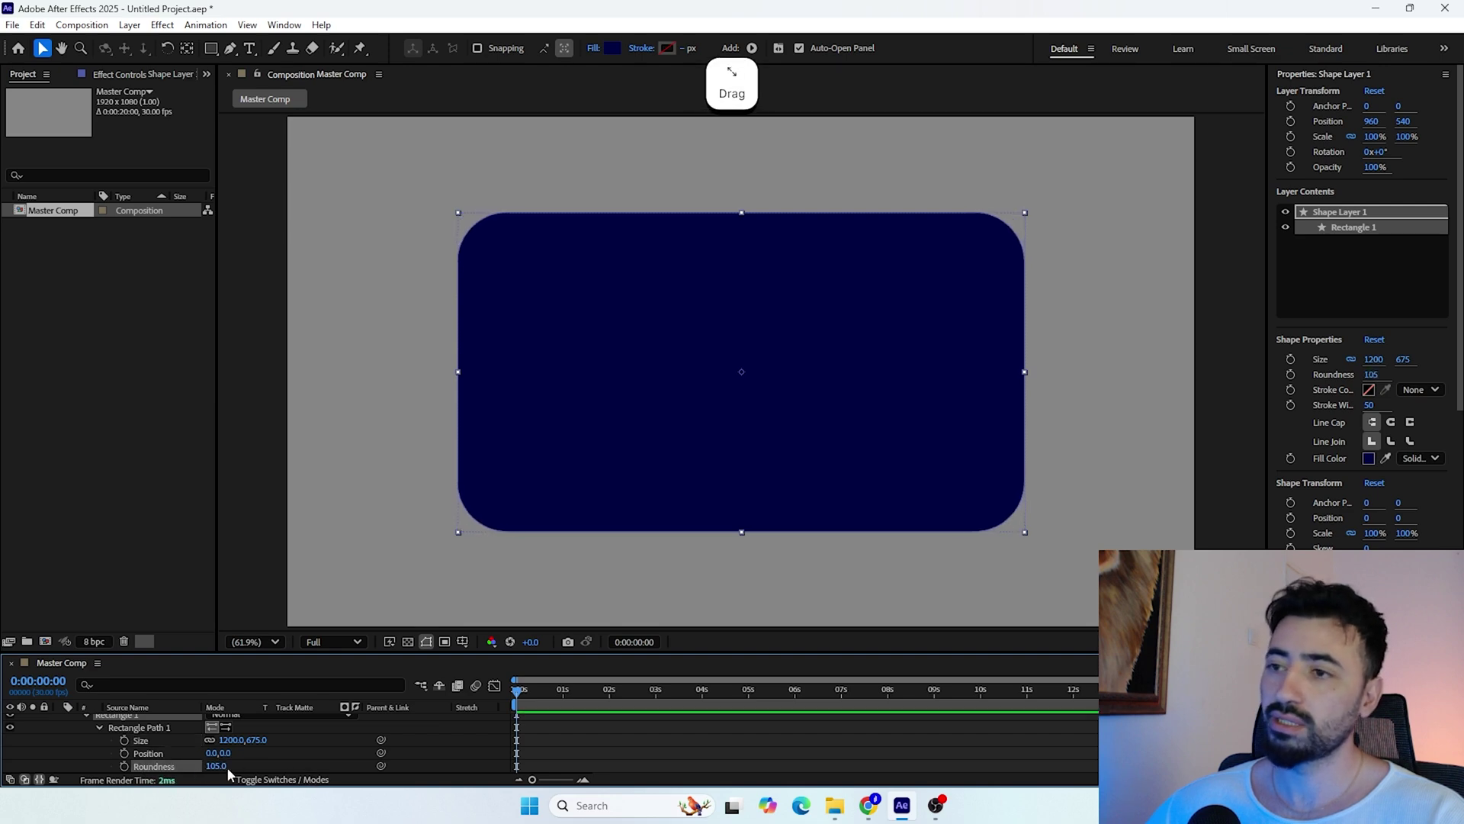
{"action": "left_click", "coordinate": [216, 765]}
{"action": "type", "text": "90"}
{"action": "key", "text": "Return"}
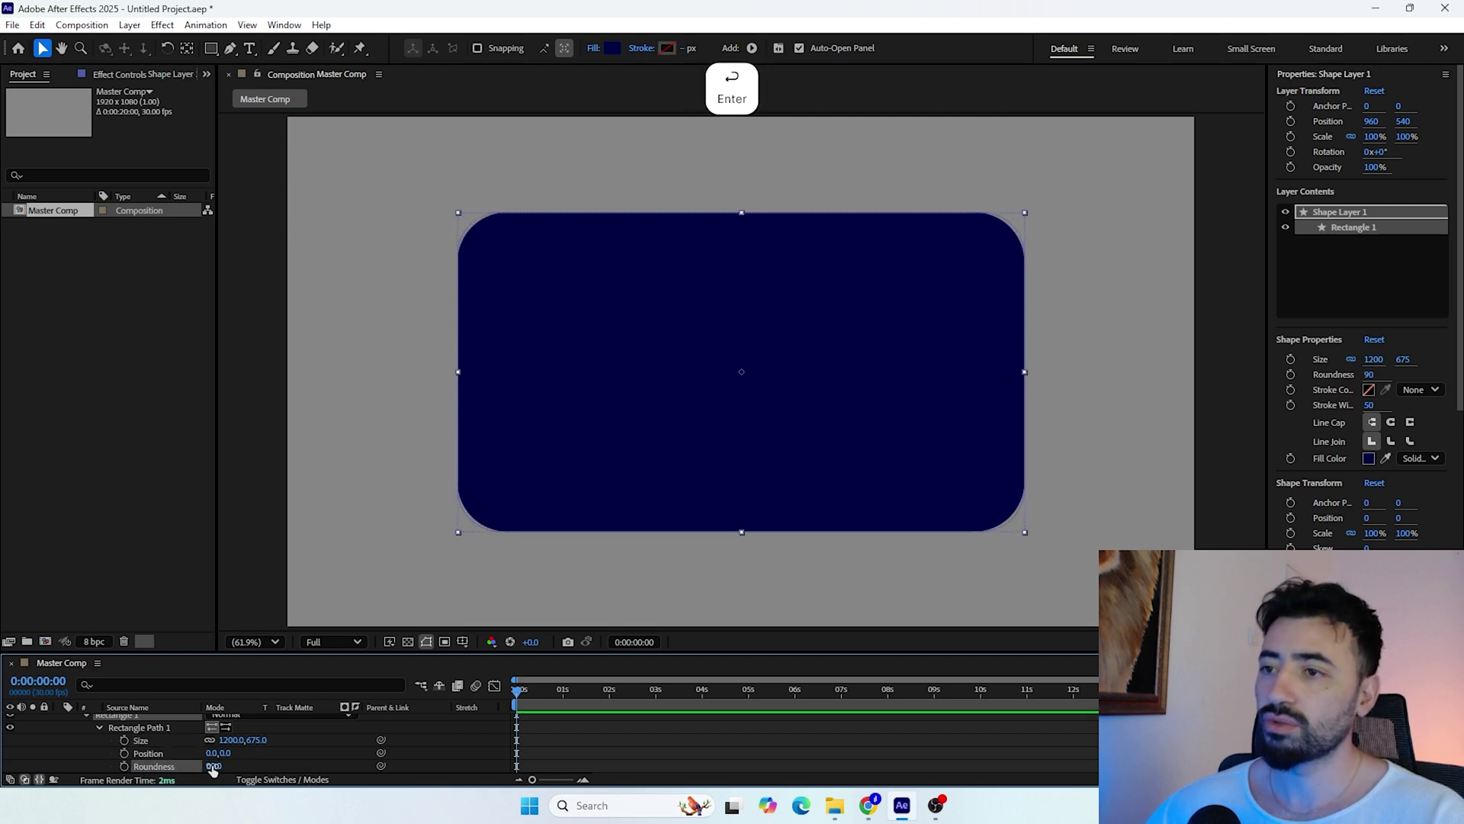
{"action": "scroll", "coordinate": [125, 747], "scroll_direction": "up", "scroll_amount": 2}
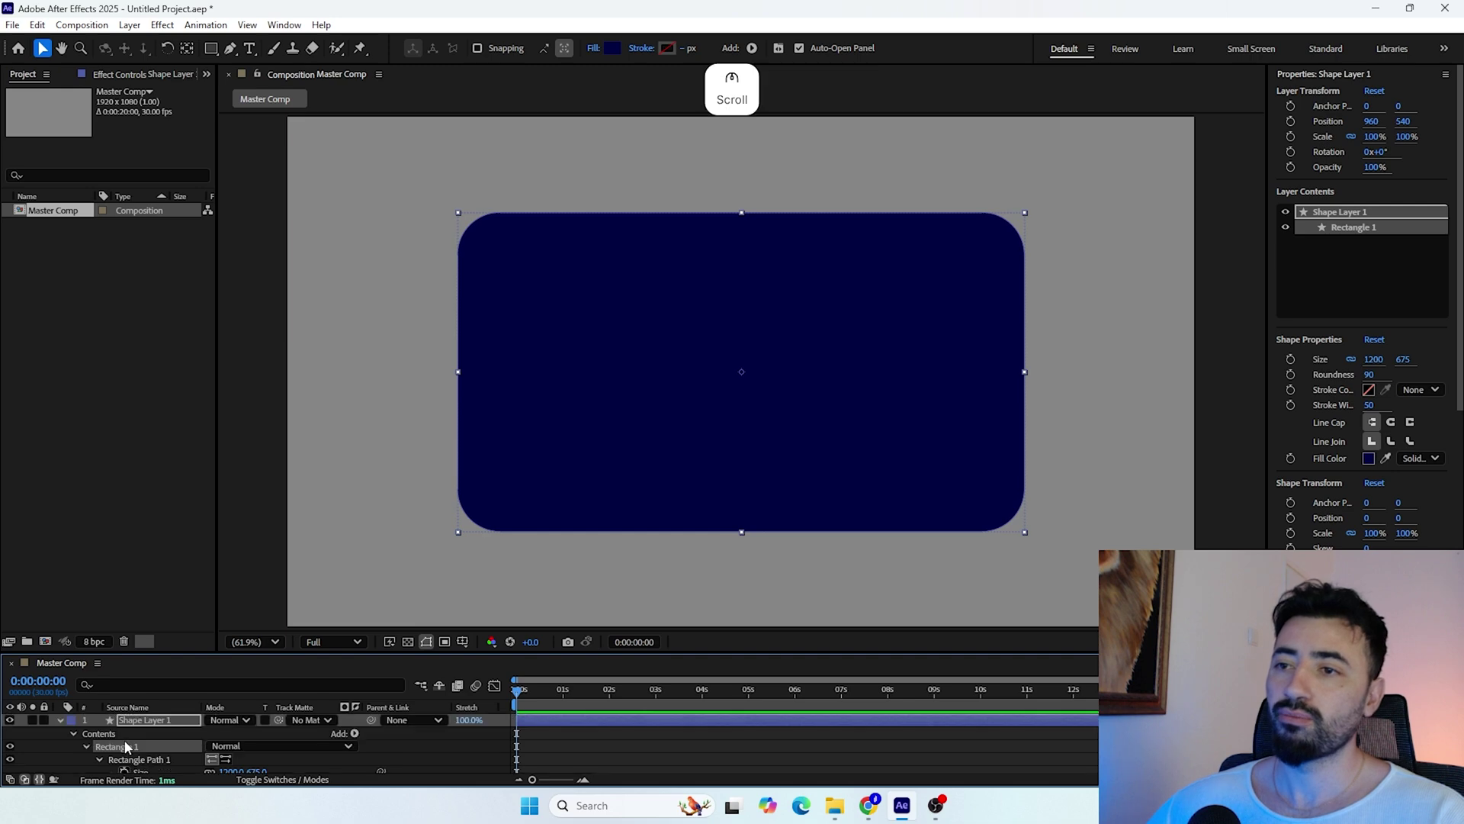
Apply the CC Light Sweep effect to the rectangle's shape layer and centre the sweep on the rectangle
{"action": "left_click", "coordinate": [60, 720]}
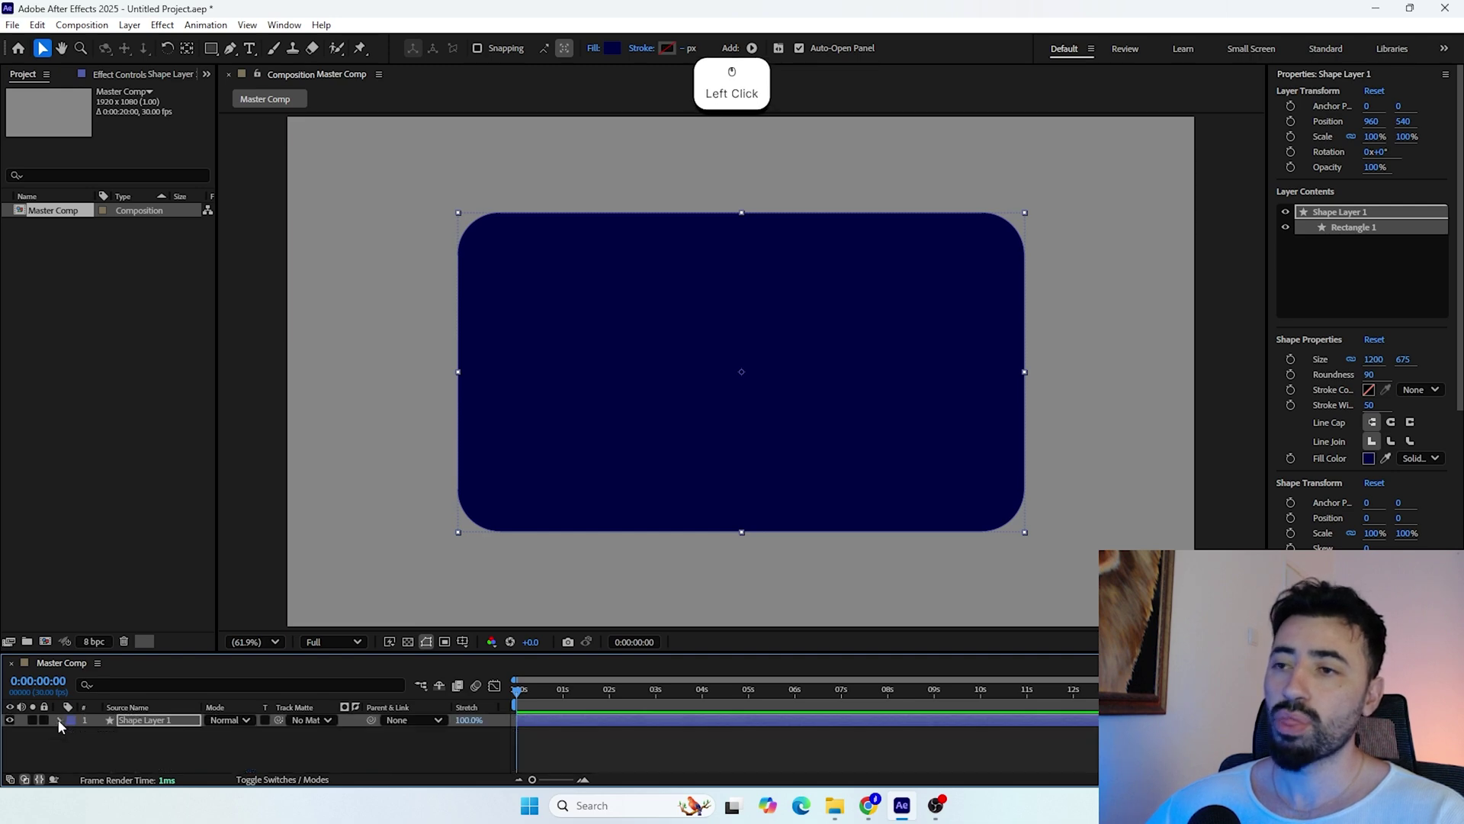
{"action": "left_click", "coordinate": [148, 719]}
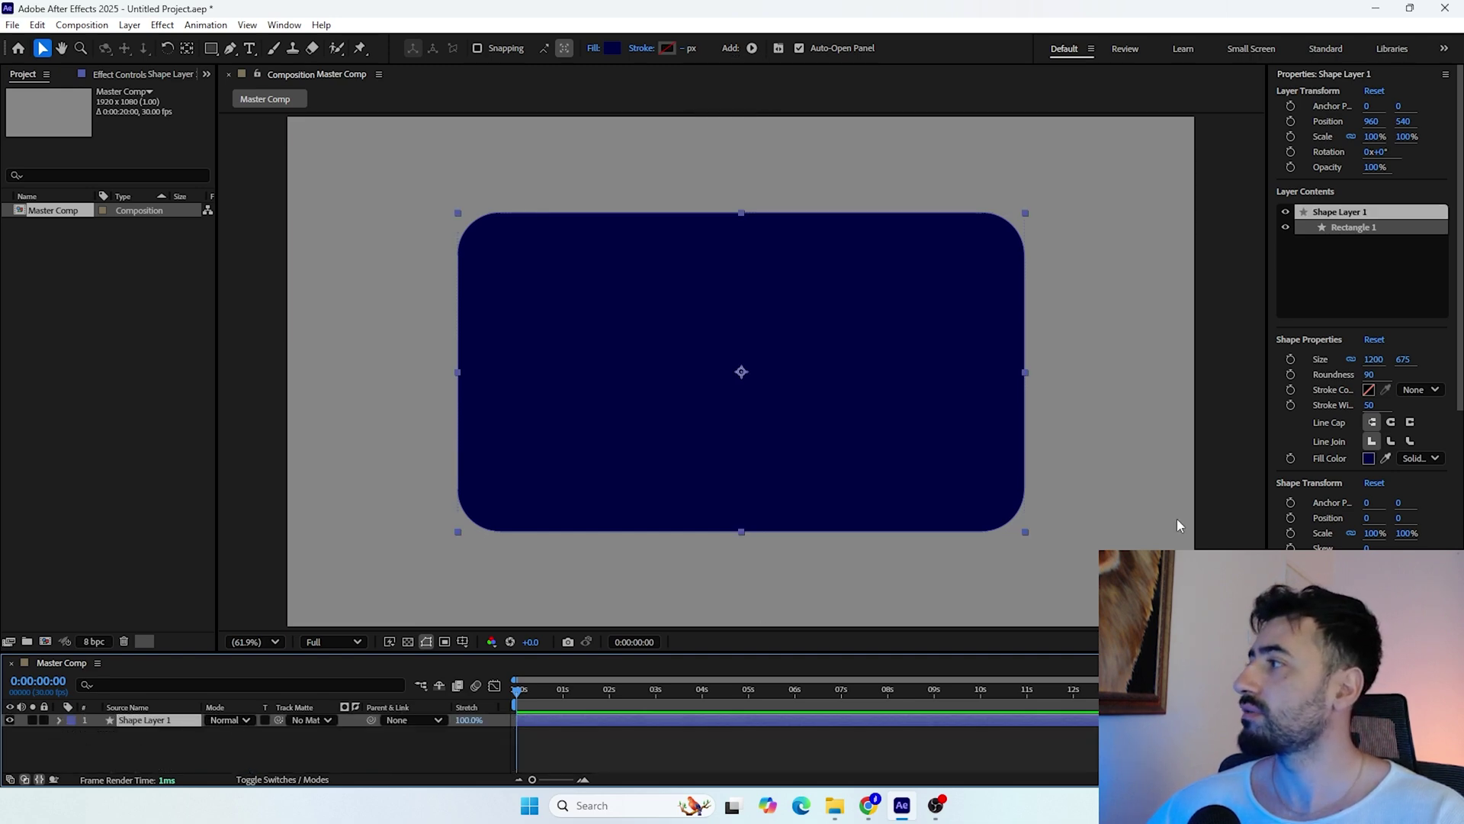
{"action": "scroll", "coordinate": [1362, 305], "scroll_direction": "down", "scroll_amount": 3}
{"action": "left_click", "coordinate": [1308, 546]}
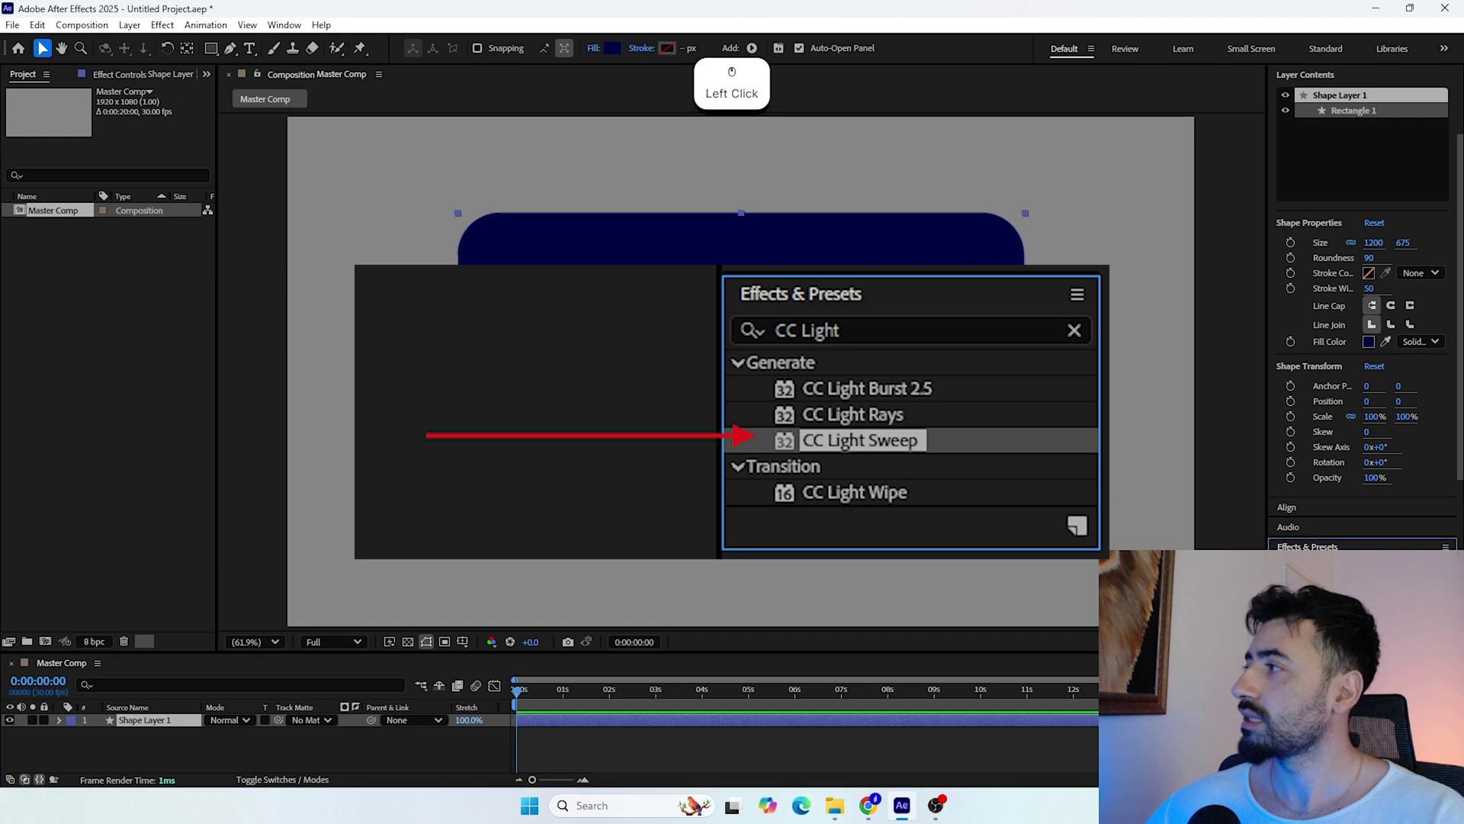
{"action": "type", "text": "swe"}
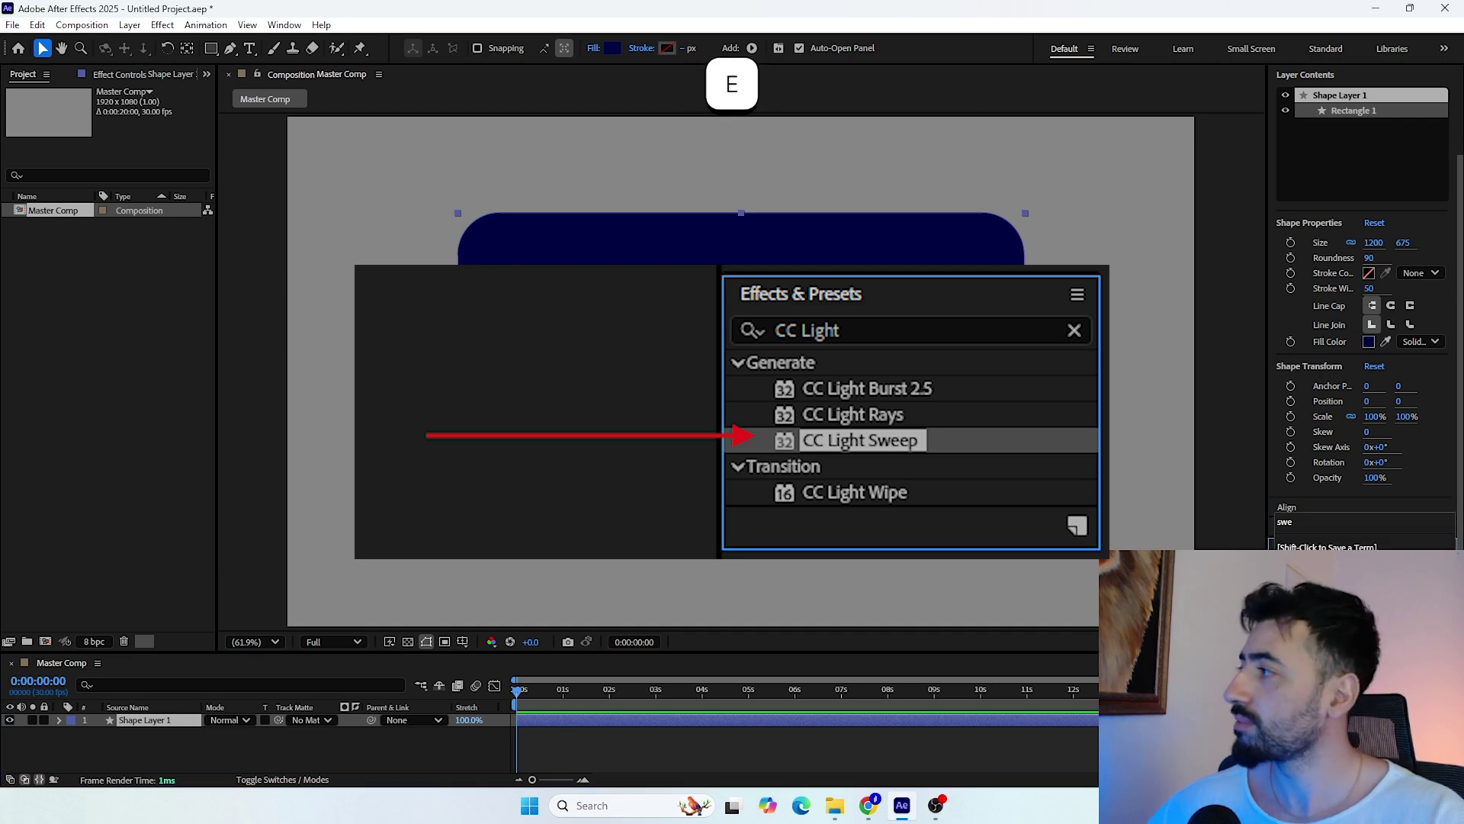
{"action": "left_click_drag", "start_coordinate": [1343, 602], "coordinate": [829, 414]}
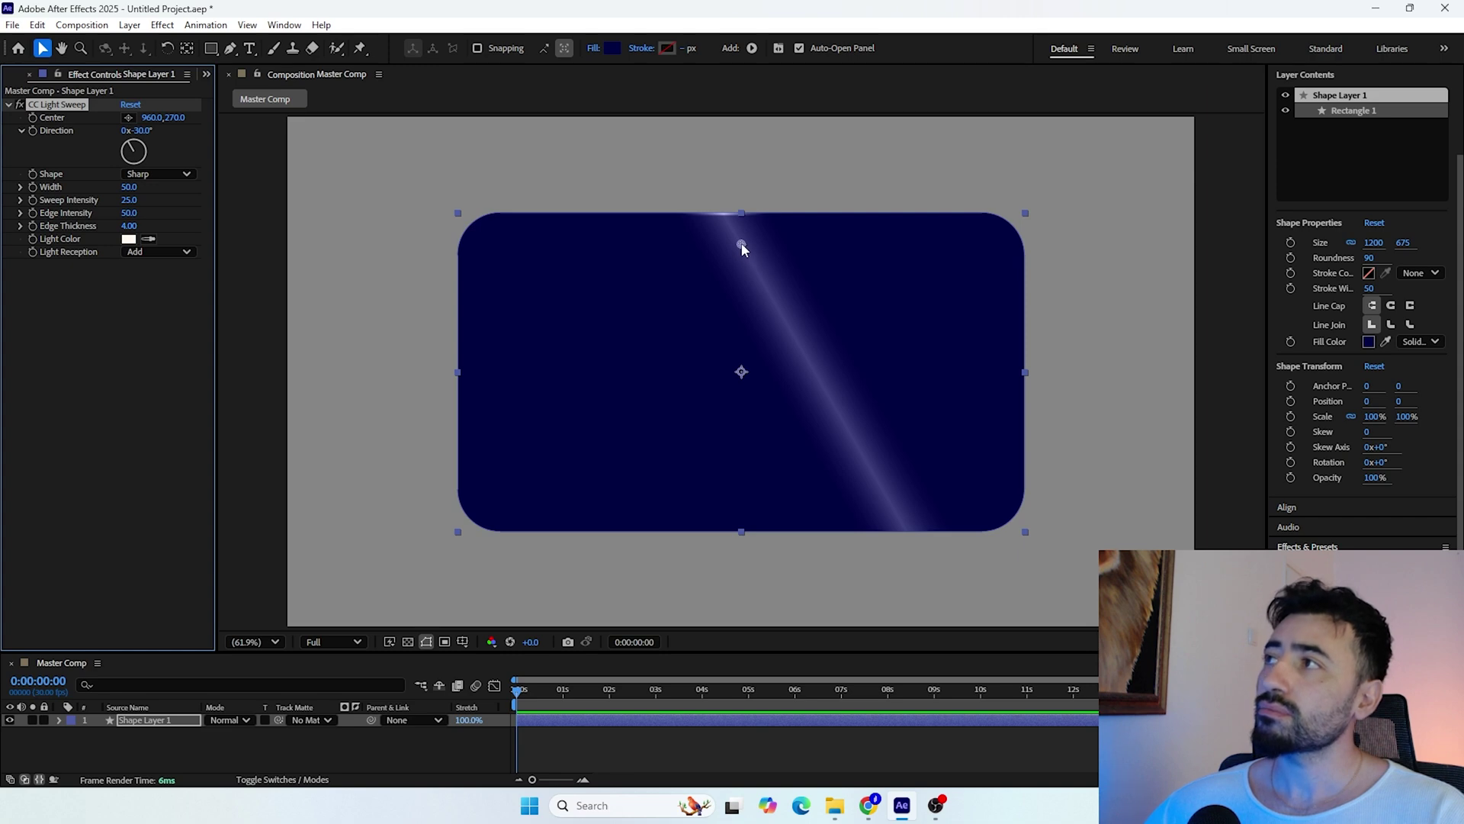
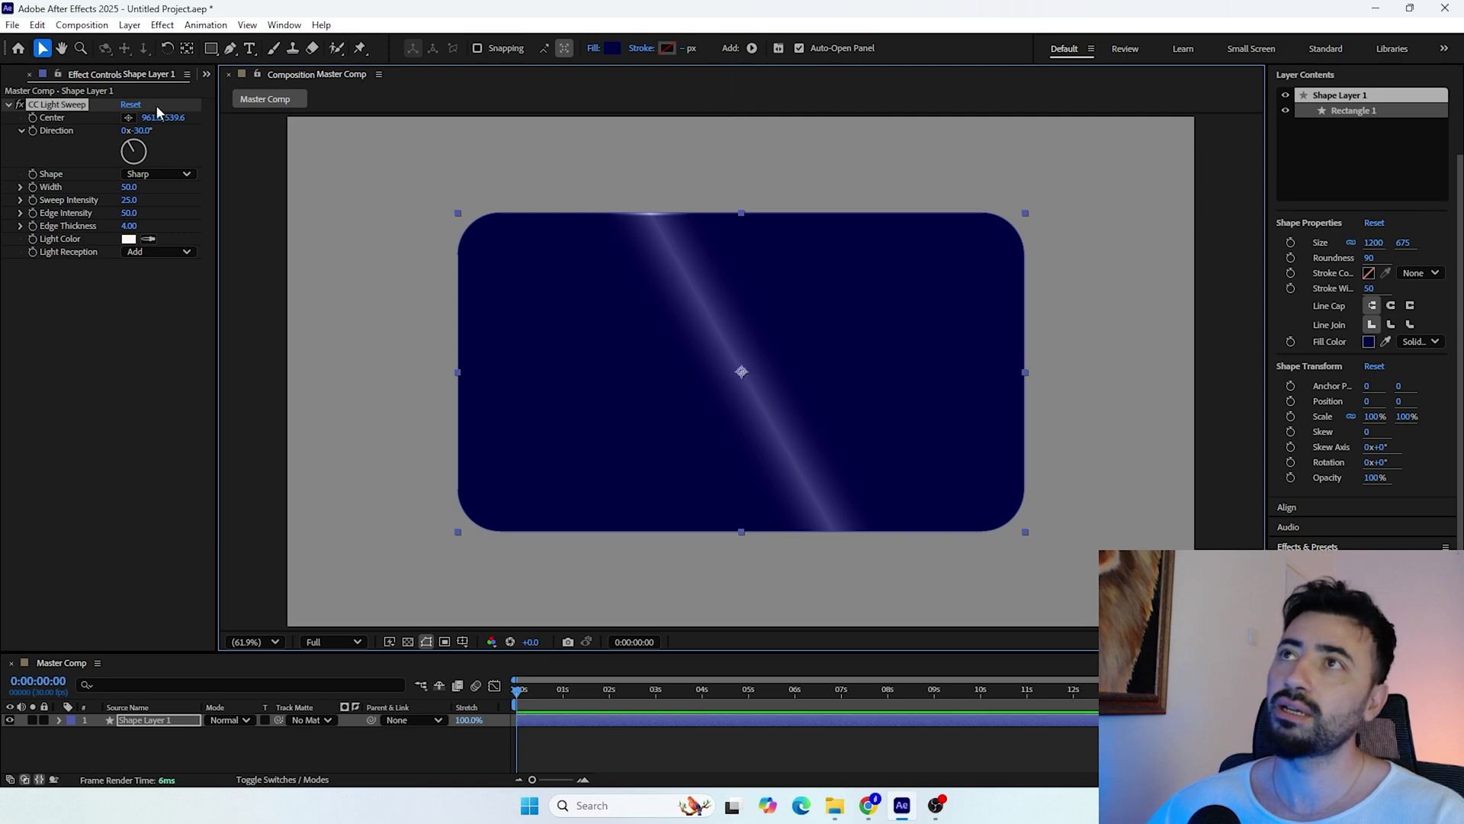
Set the light sweep's direction to 0° so the beam runs vertically
{"action": "left_click", "coordinate": [143, 131]}
{"action": "type", "text": "0"}
{"action": "key", "text": "Return"}
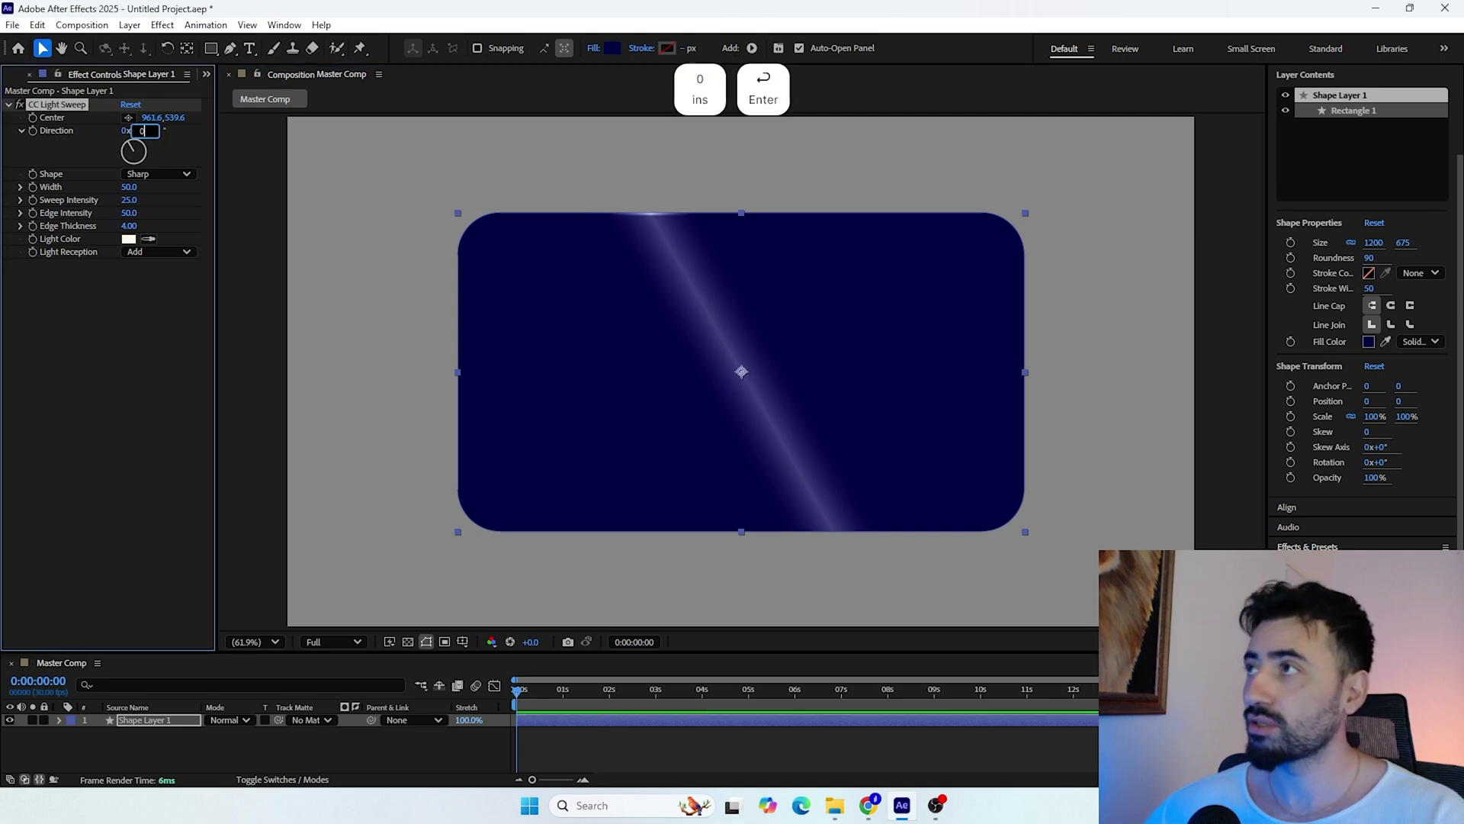
Change the light sweep's shape to Smooth and set its width to 240
{"action": "scroll", "coordinate": [747, 225], "scroll_direction": "up", "scroll_amount": 2}
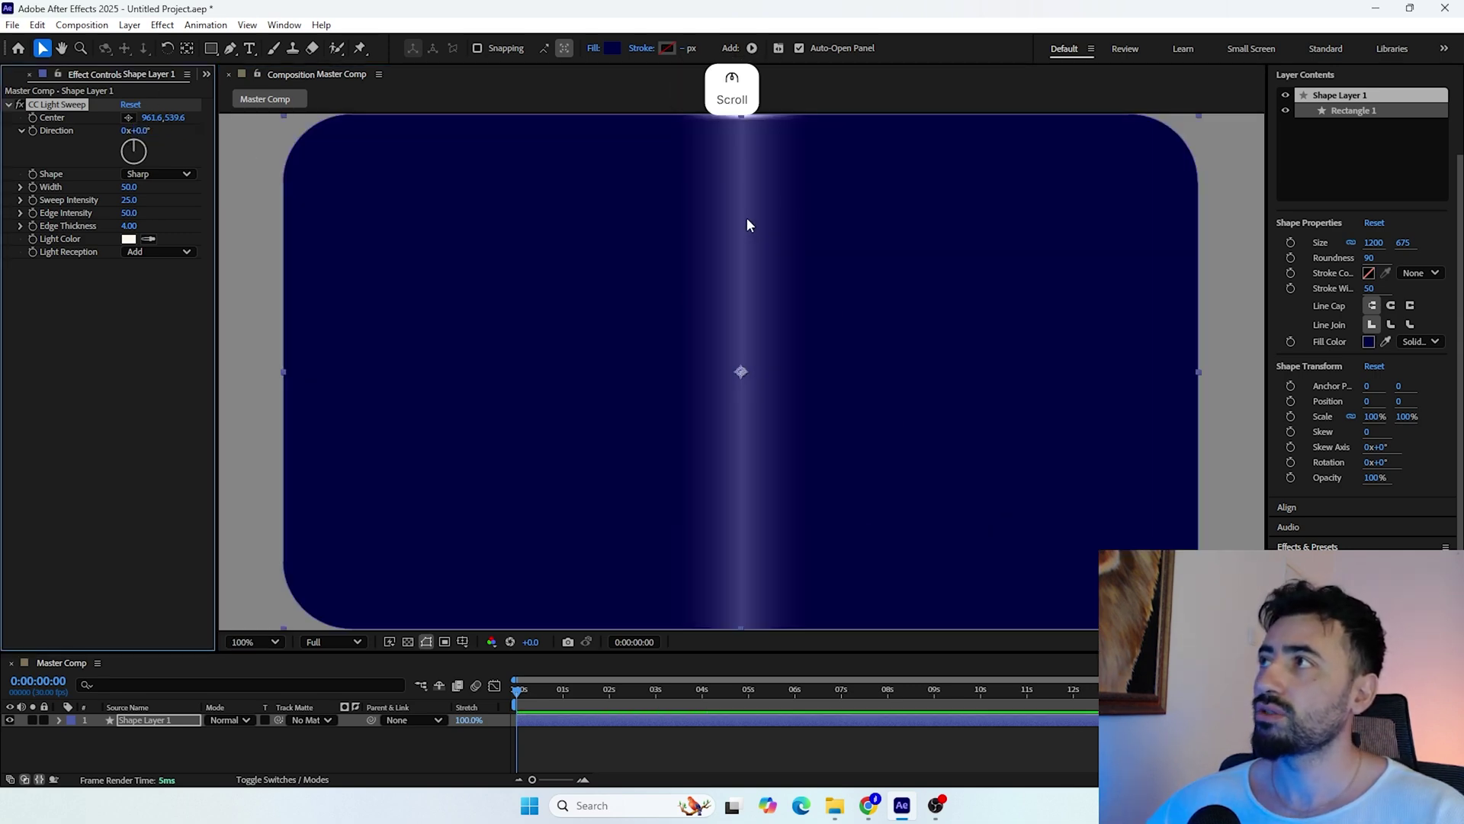
{"action": "key", "text": "space"}
{"action": "left_click_drag", "start_coordinate": [755, 180], "coordinate": [762, 287]}
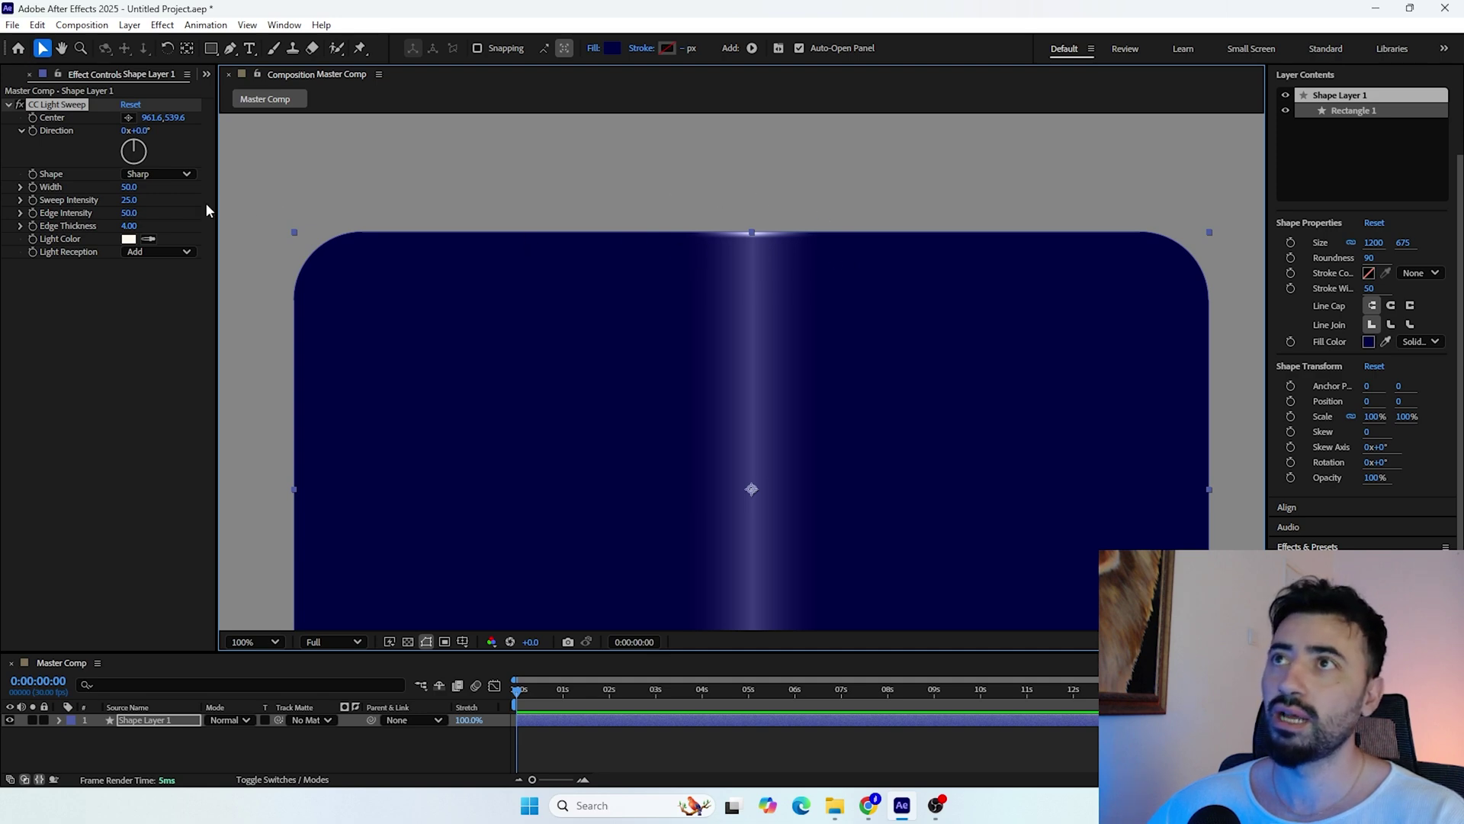
{"action": "left_click", "coordinate": [160, 174]}
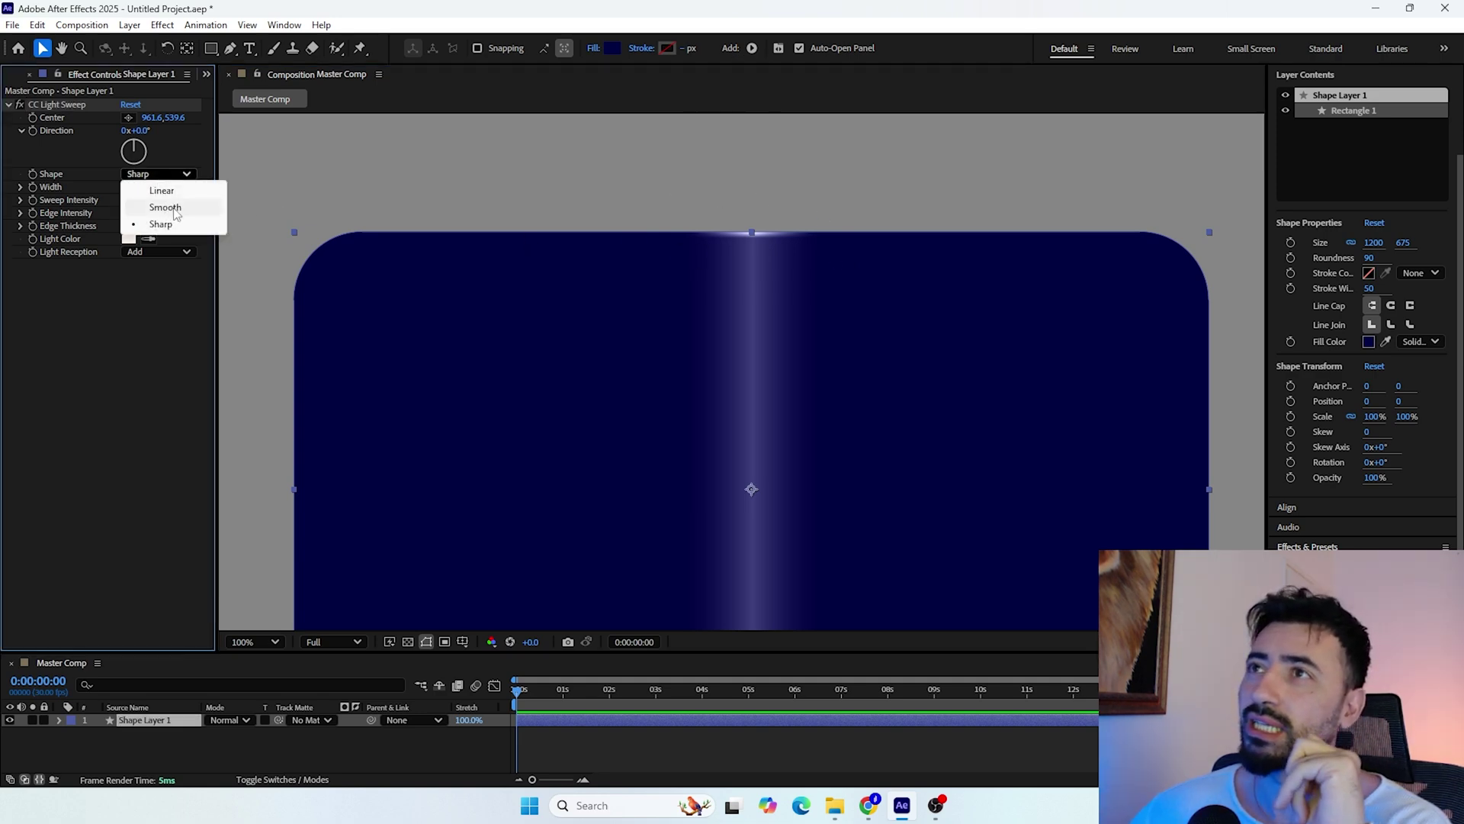
{"action": "left_click", "coordinate": [165, 208]}
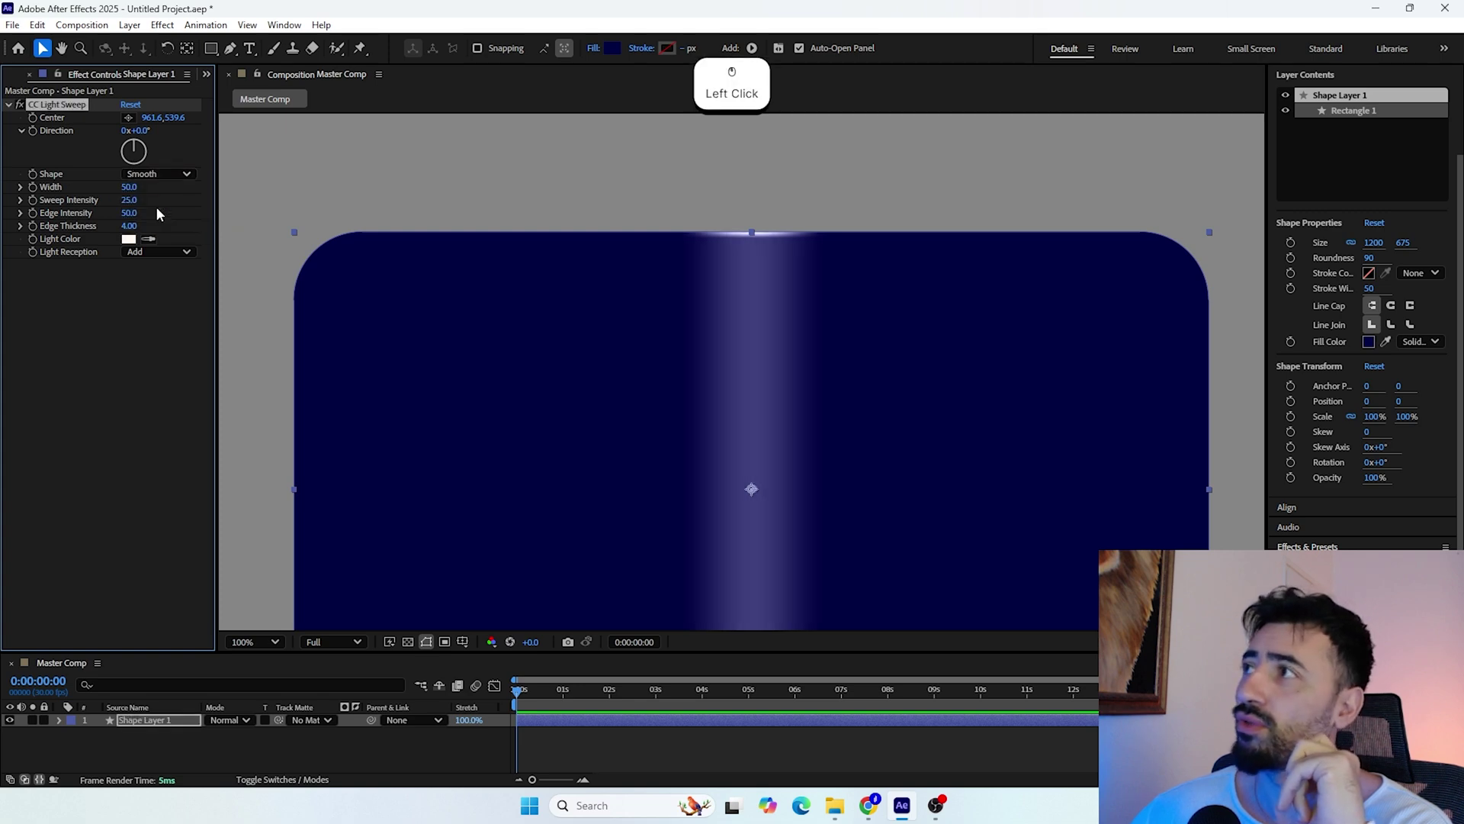
{"action": "left_click_drag", "start_coordinate": [128, 187], "coordinate": [261, 218]}
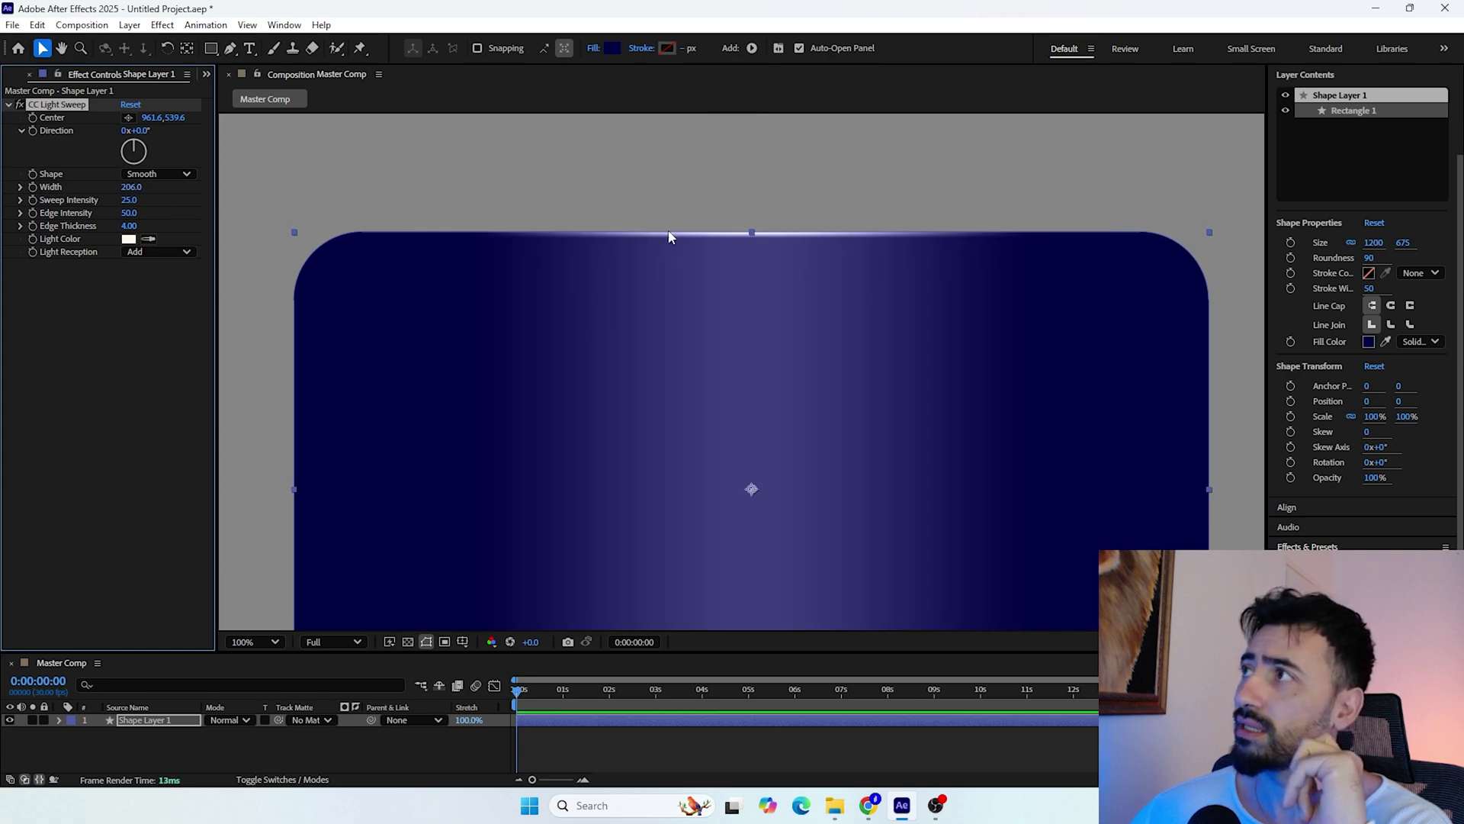
{"action": "left_click", "coordinate": [134, 187]}
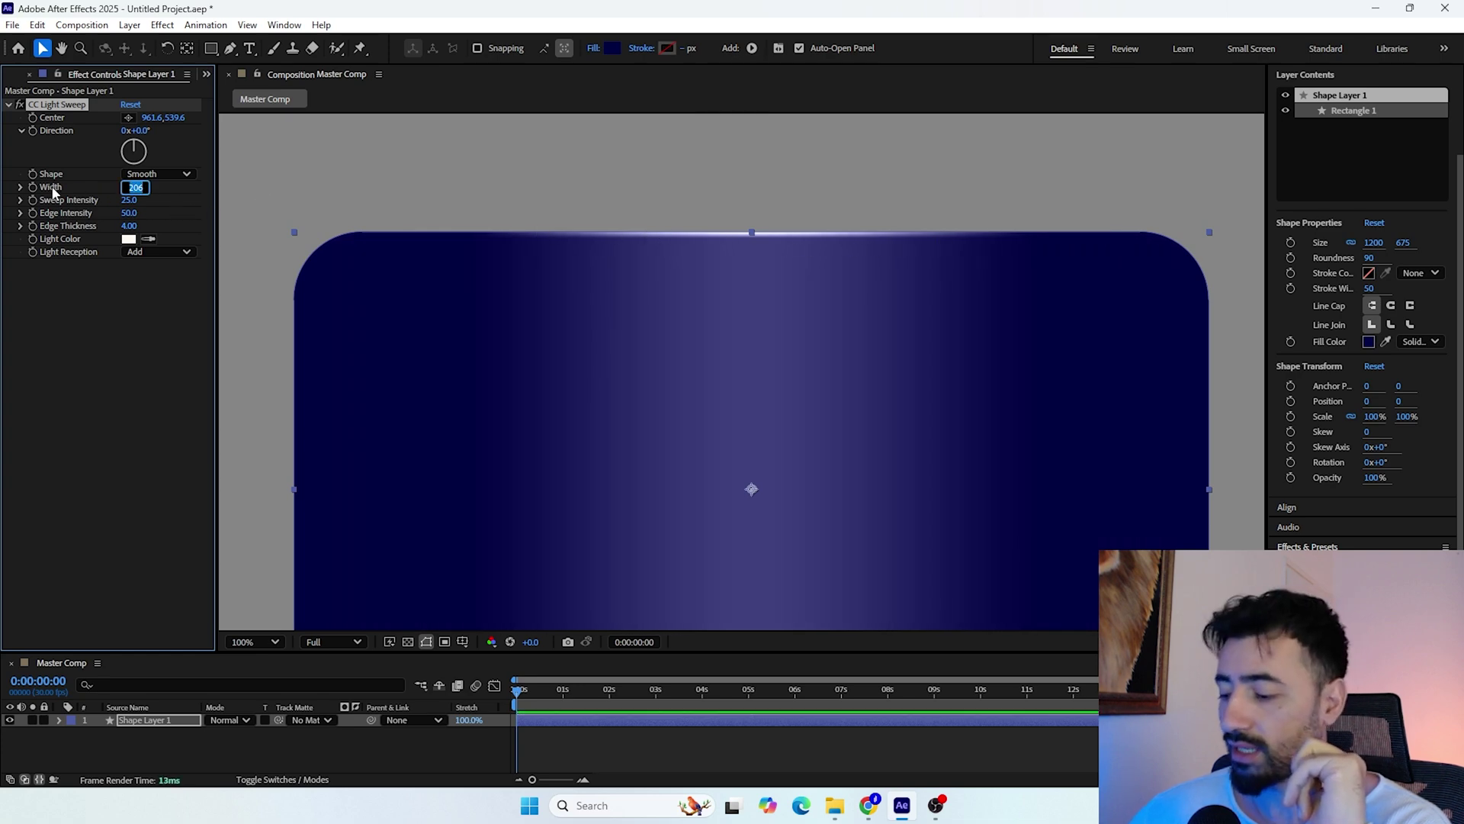
{"action": "key", "text": "BackSpace"}
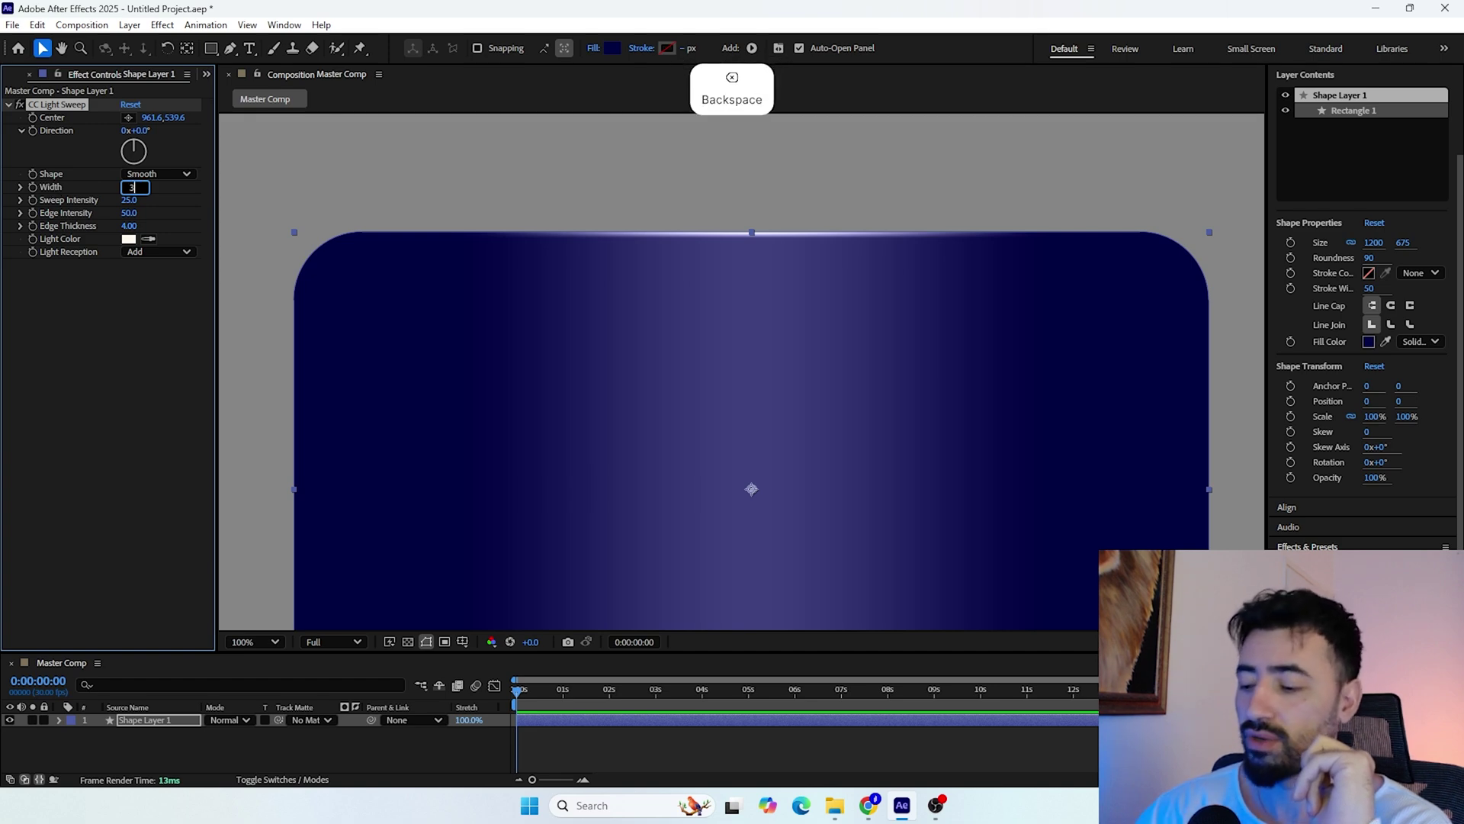
{"action": "type", "text": "240"}
{"action": "key", "text": "Return"}
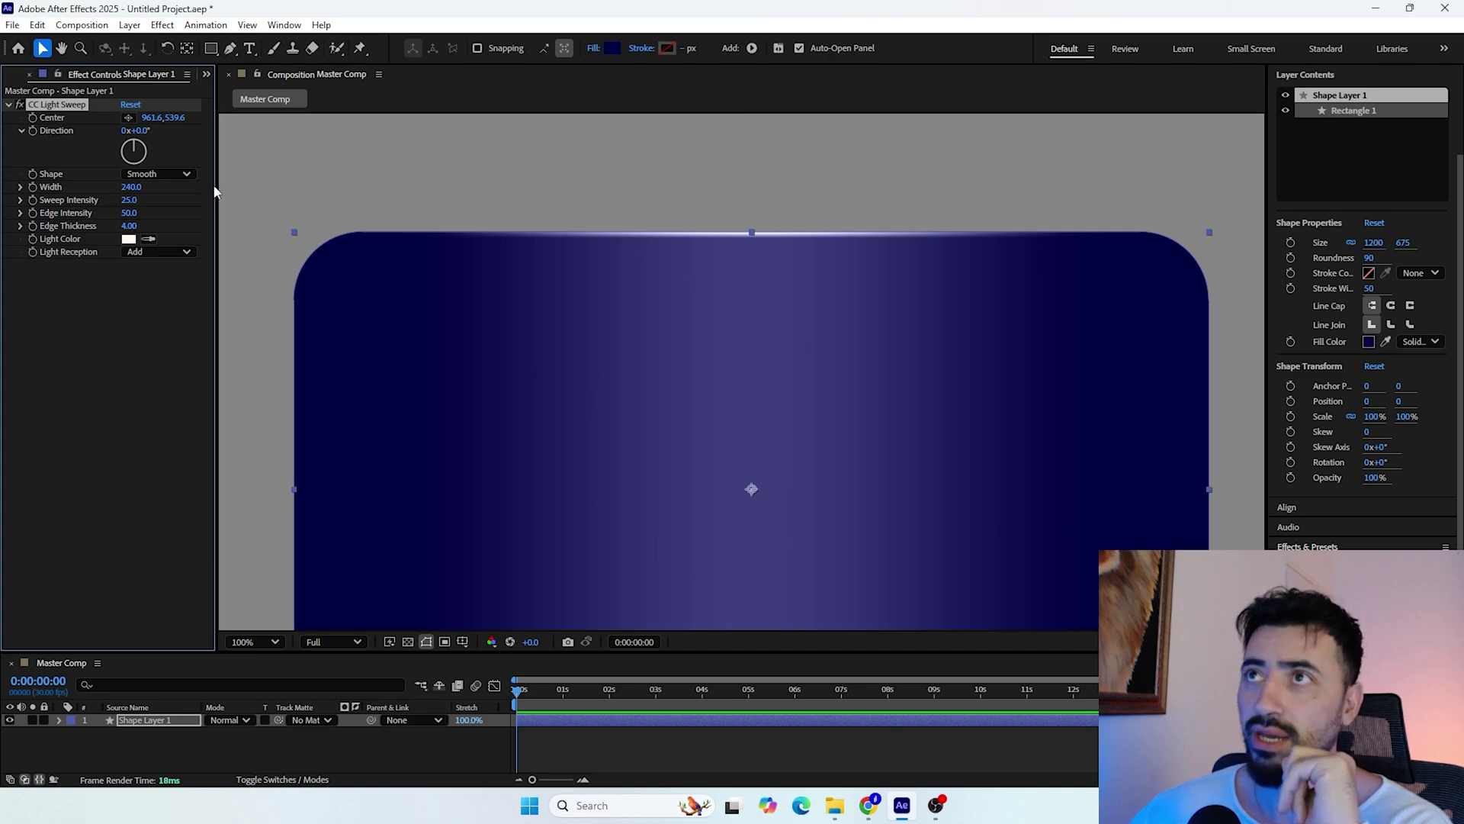
Reduce the light sweep's sweep intensity to 0 and set its edge intensity to 150
{"action": "left_click_drag", "start_coordinate": [136, 198], "coordinate": [118, 204]}
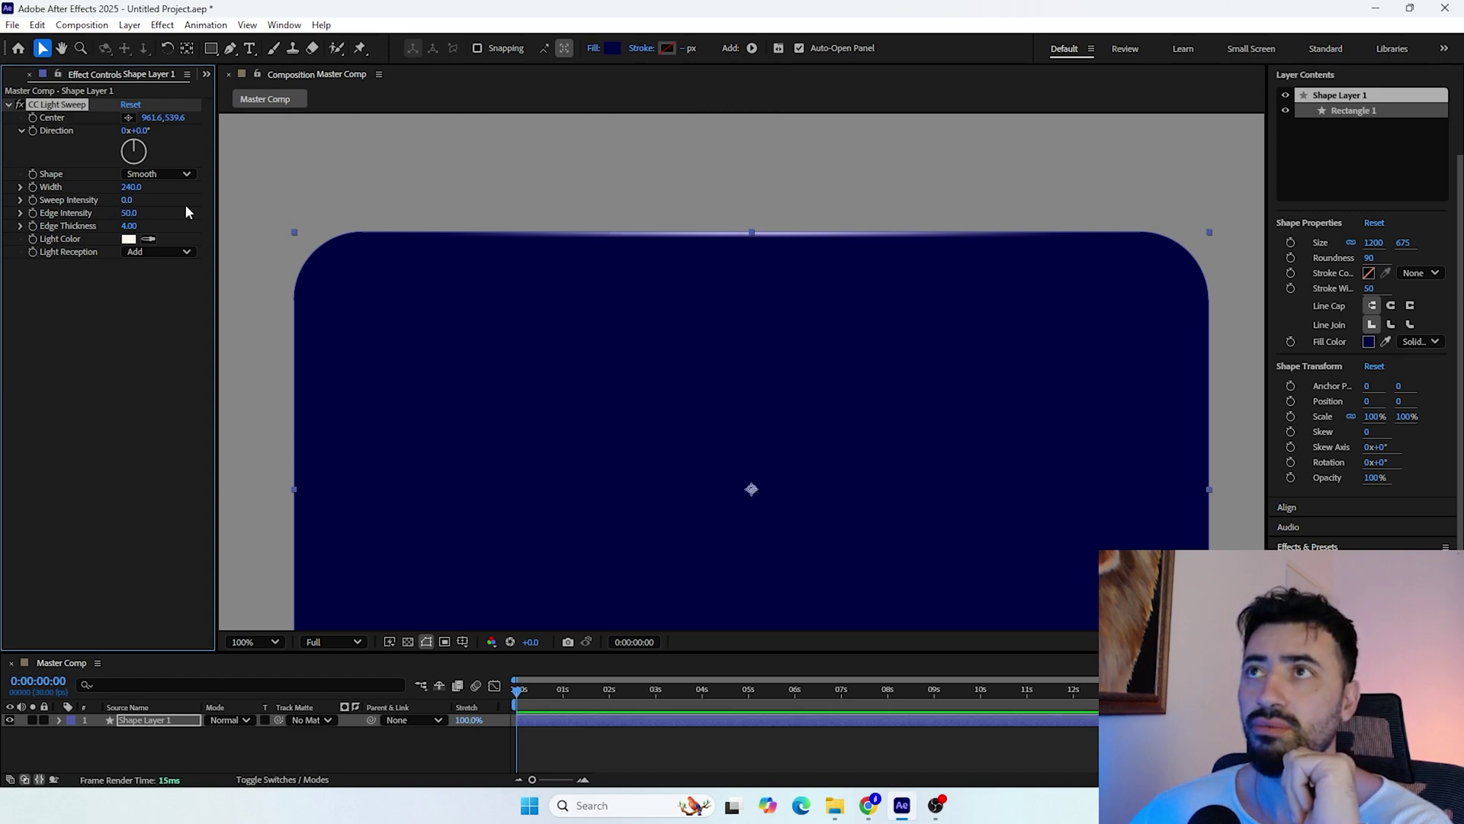
{"action": "left_click_drag", "start_coordinate": [130, 220], "coordinate": [192, 231]}
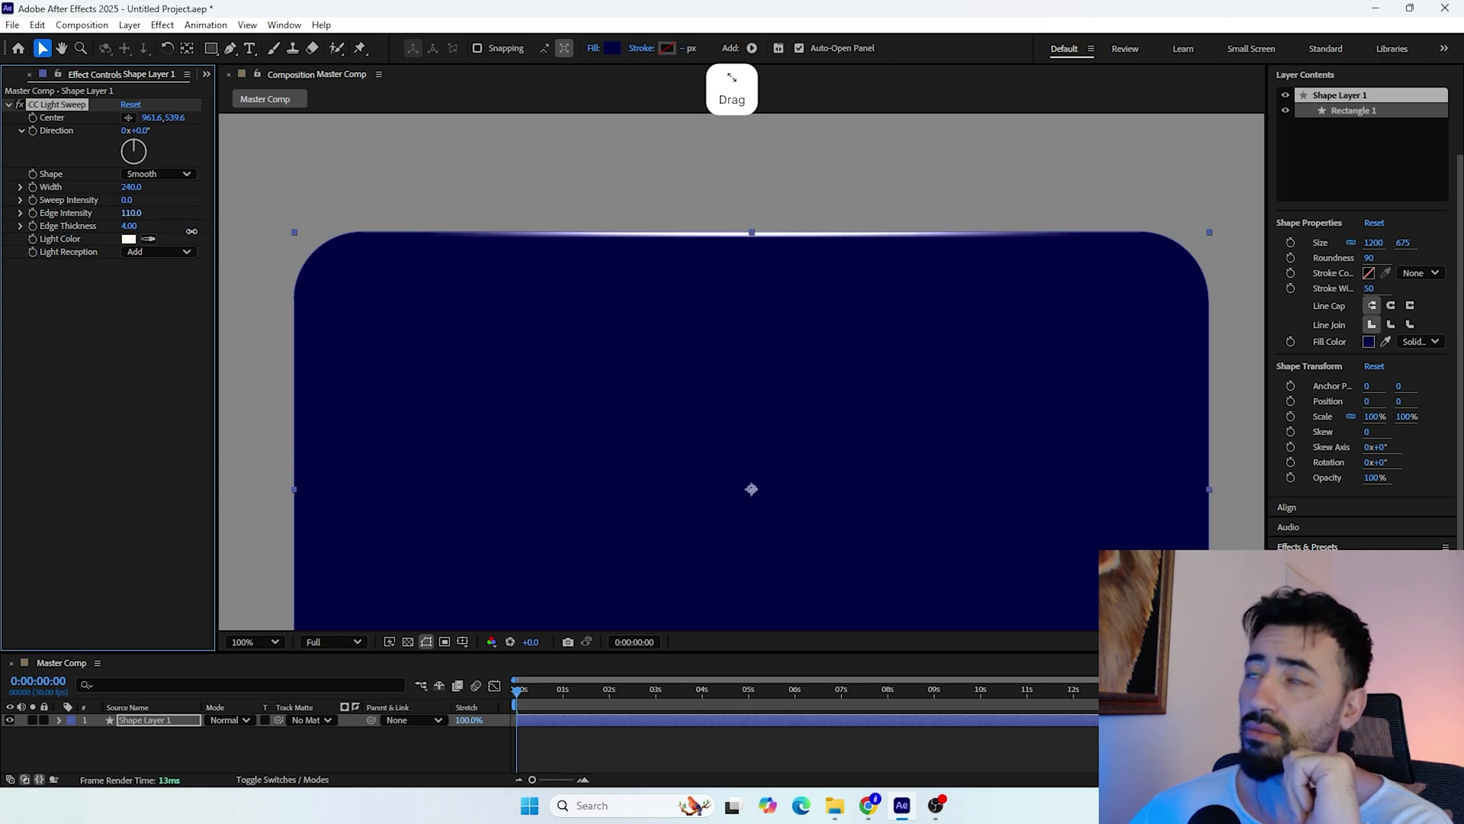
{"action": "left_click", "coordinate": [130, 213]}
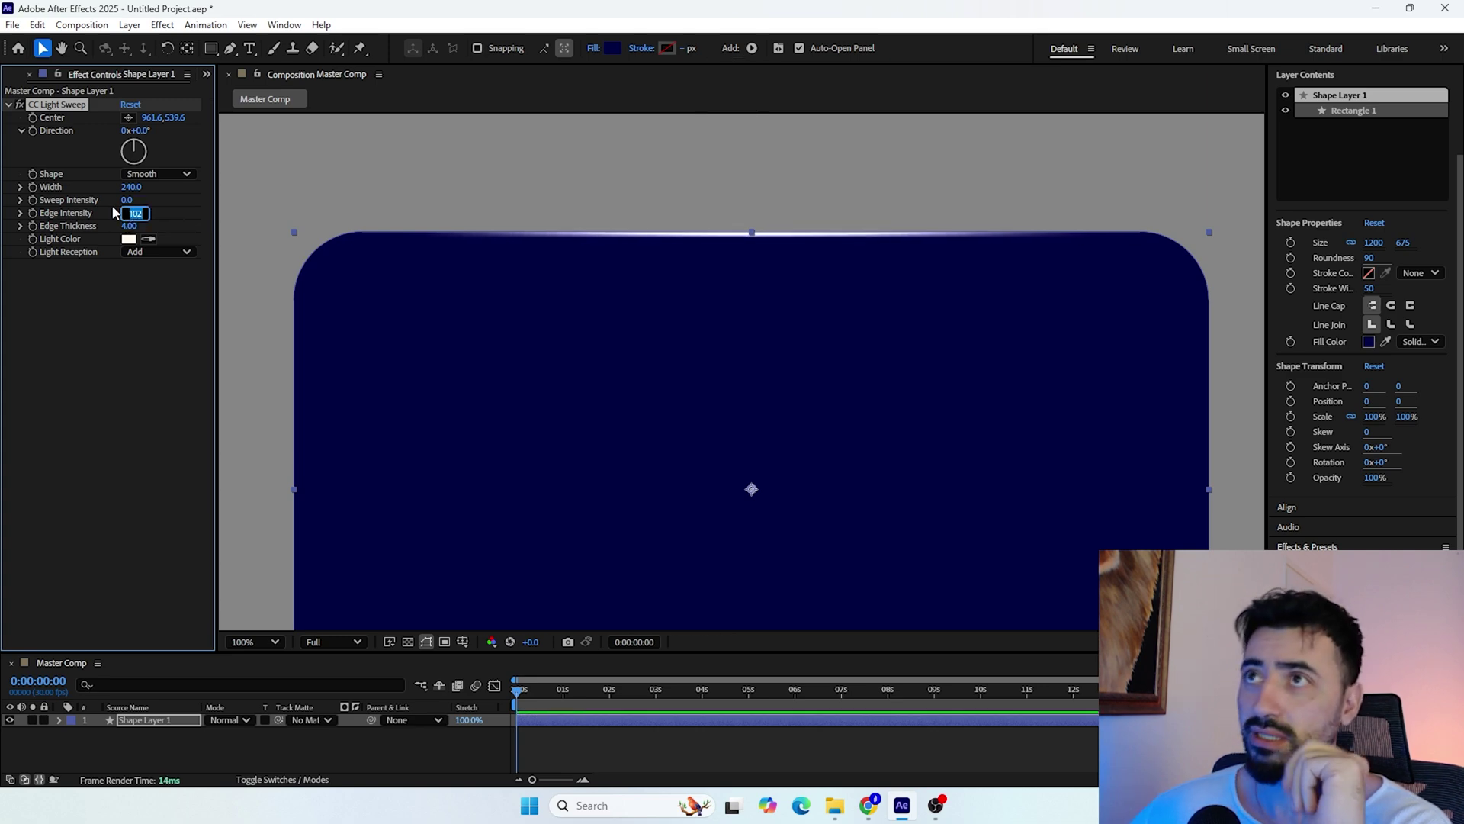
{"action": "type", "text": "150"}
{"action": "key", "text": "Return"}
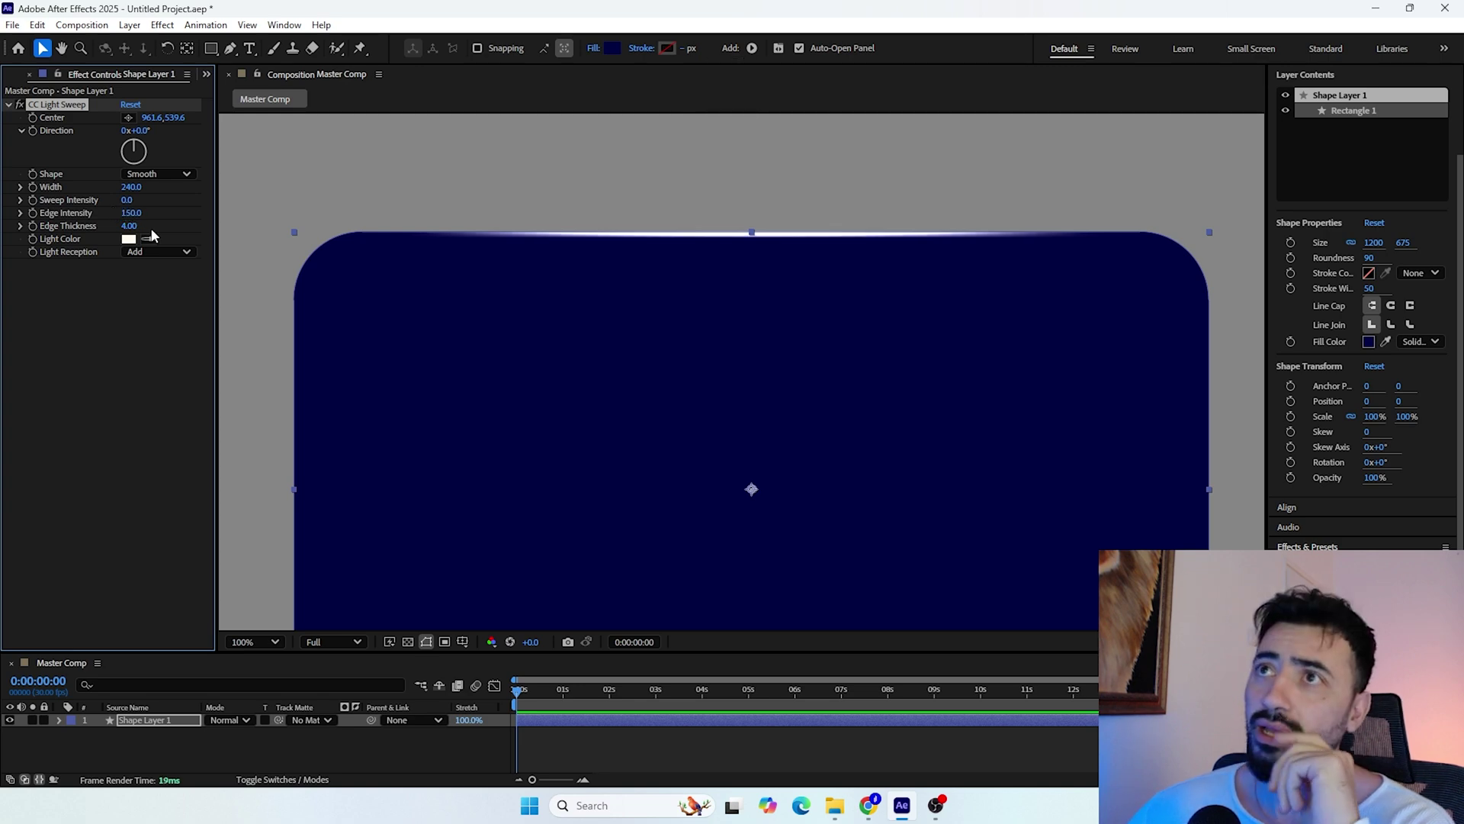
Try a thinner edge on the light sweep and return the edge thickness to 4
{"action": "mouse_move", "coordinate": [132, 227]}
{"action": "left_mouse_down"}
{"action": "mouse_move", "coordinate": [172, 237]}
{"action": "mouse_move", "coordinate": [126, 229]}
{"action": "left_mouse_up"}
{"action": "left_click", "coordinate": [126, 227]}
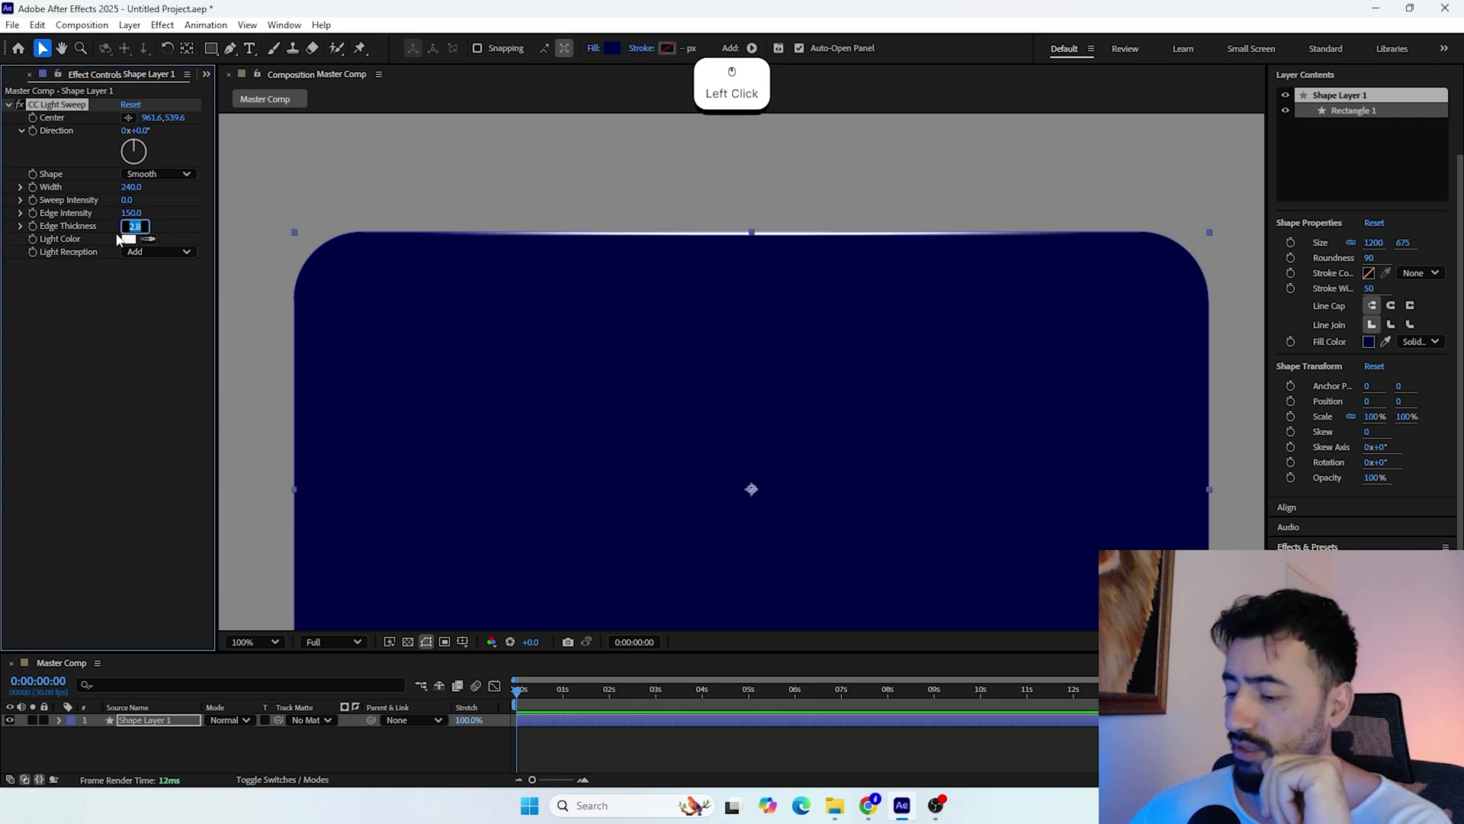
{"action": "type", "text": "4"}
{"action": "key", "text": "Return"}
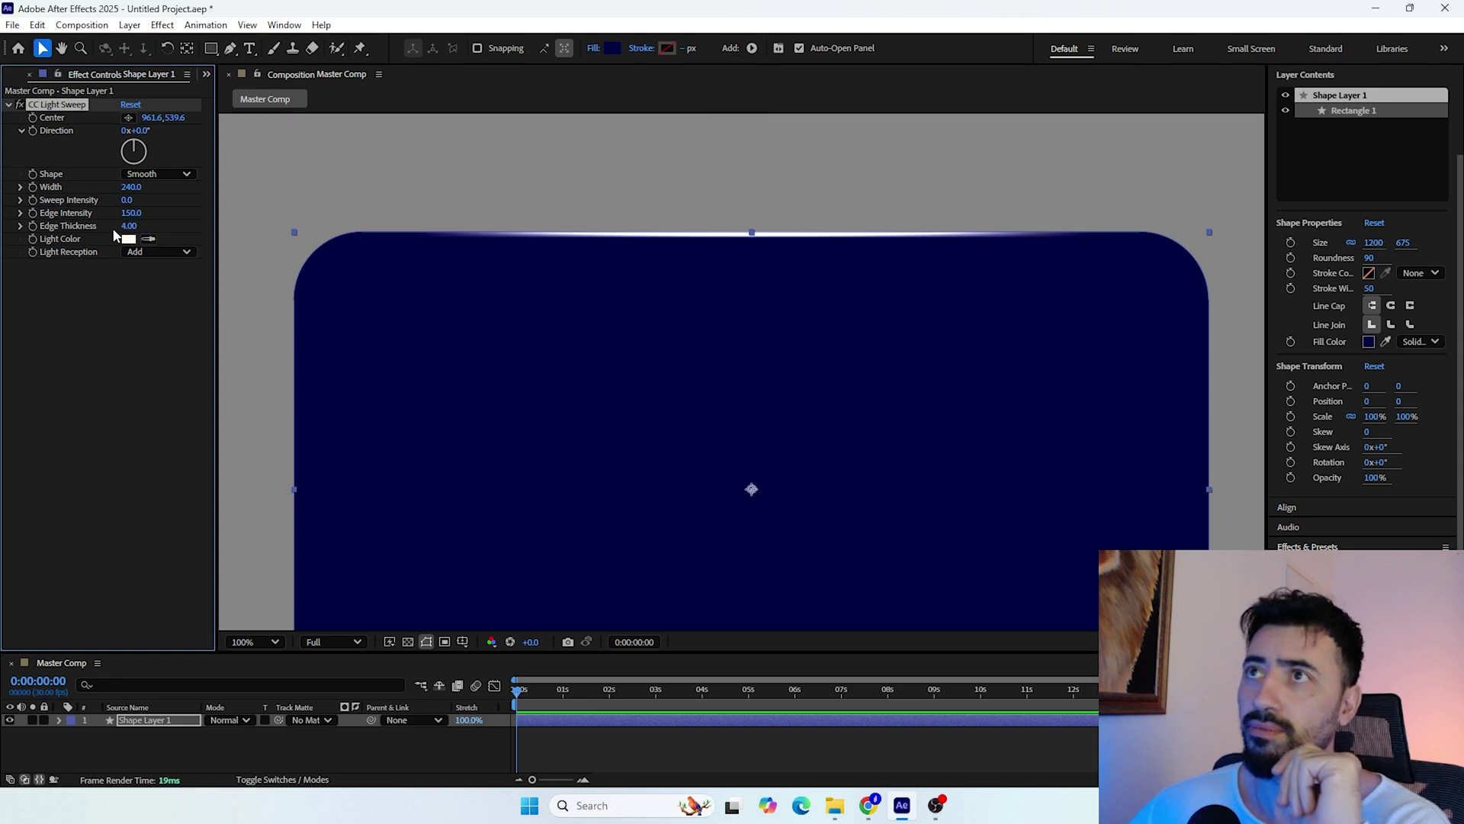
Try orange hues for the light sweep's color and settle on bright blue, 0072FF
{"action": "left_click", "coordinate": [129, 239]}
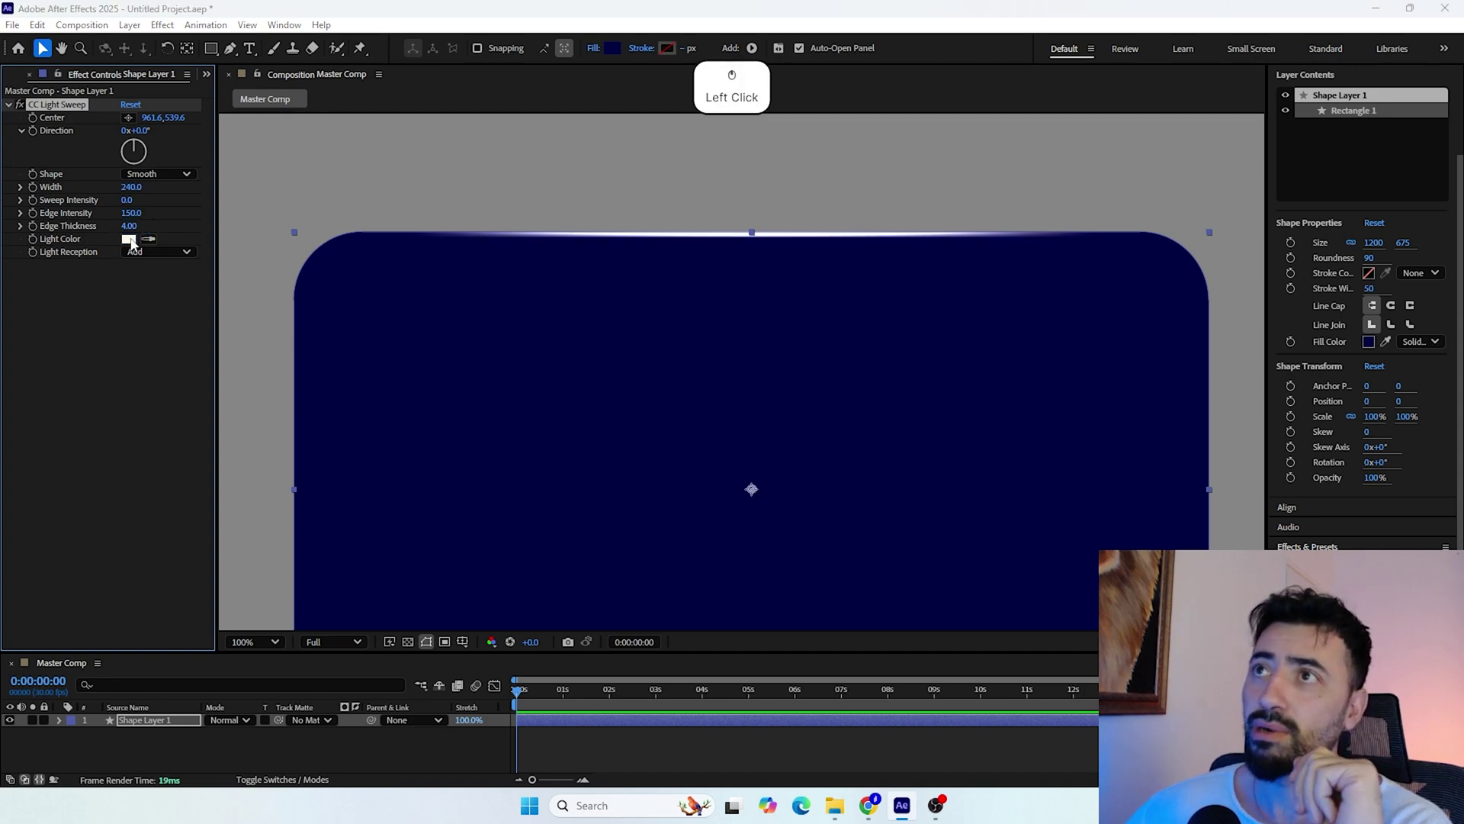
{"action": "left_click_drag", "start_coordinate": [667, 328], "coordinate": [770, 311]}
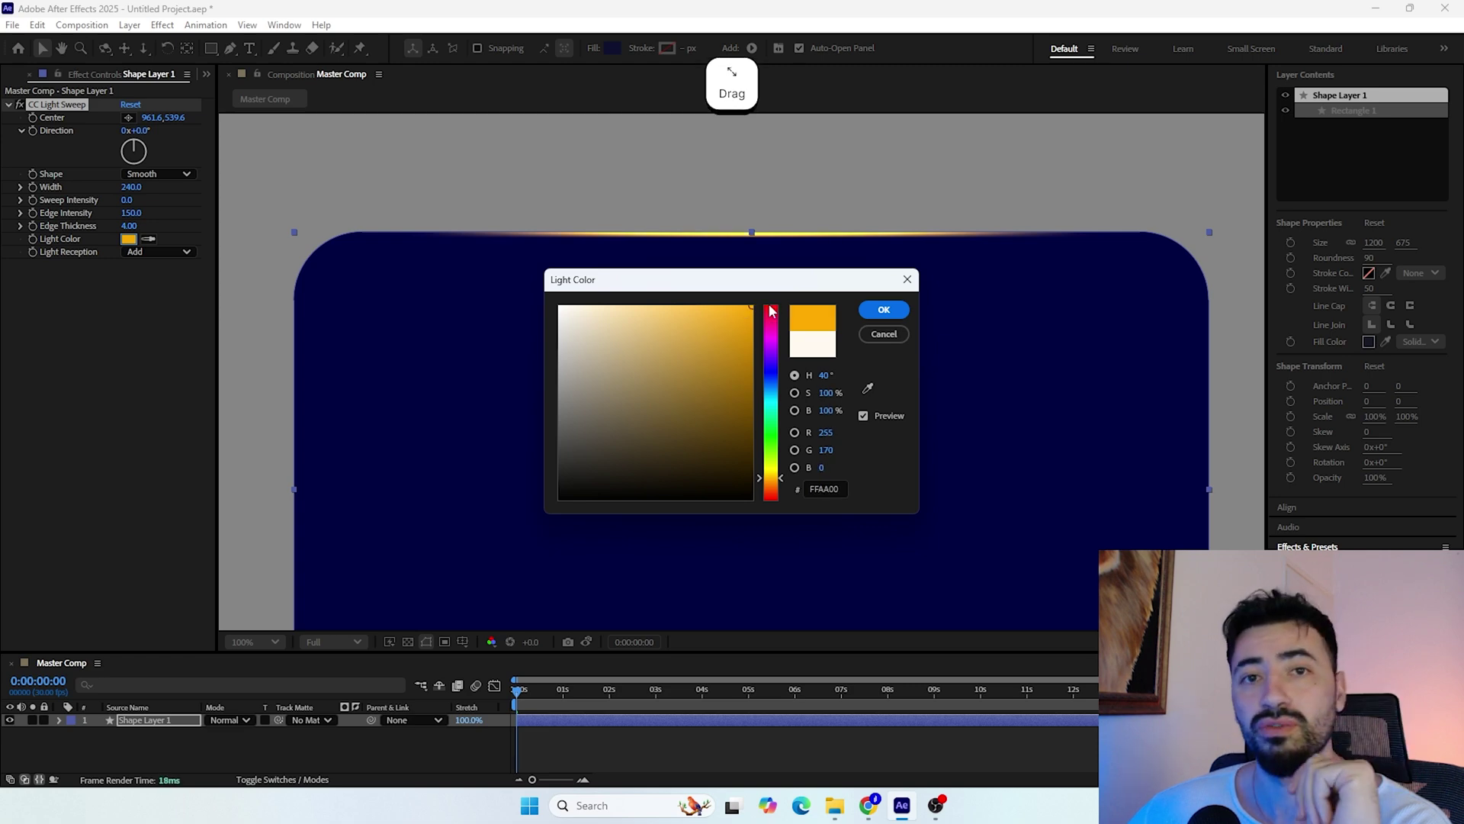
{"action": "left_click", "coordinate": [770, 467]}
{"action": "left_click", "coordinate": [770, 481]}
{"action": "left_click", "coordinate": [769, 486]}
{"action": "left_click_drag", "start_coordinate": [768, 487], "coordinate": [770, 482]}
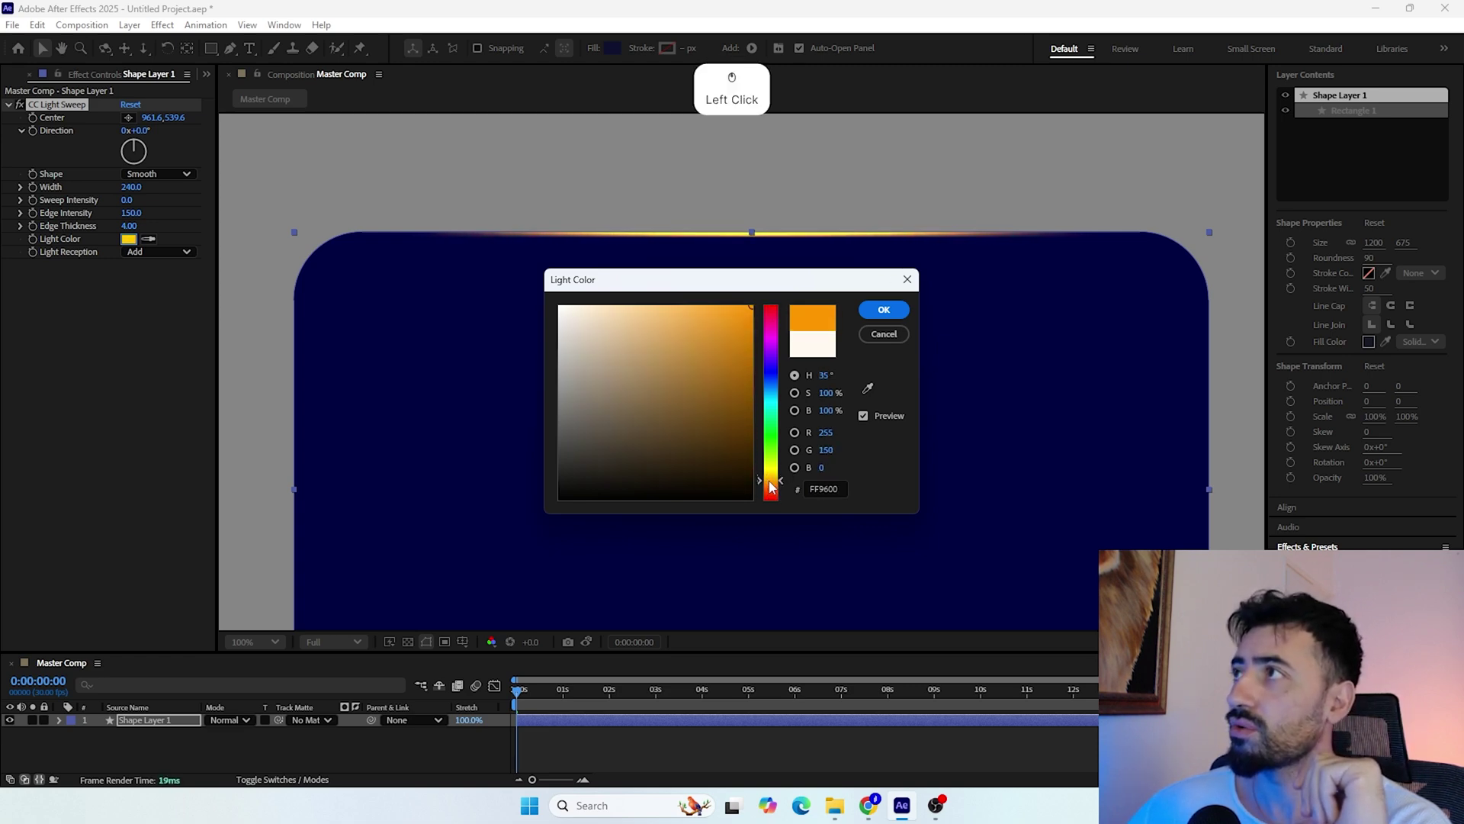
{"action": "left_click", "coordinate": [770, 479]}
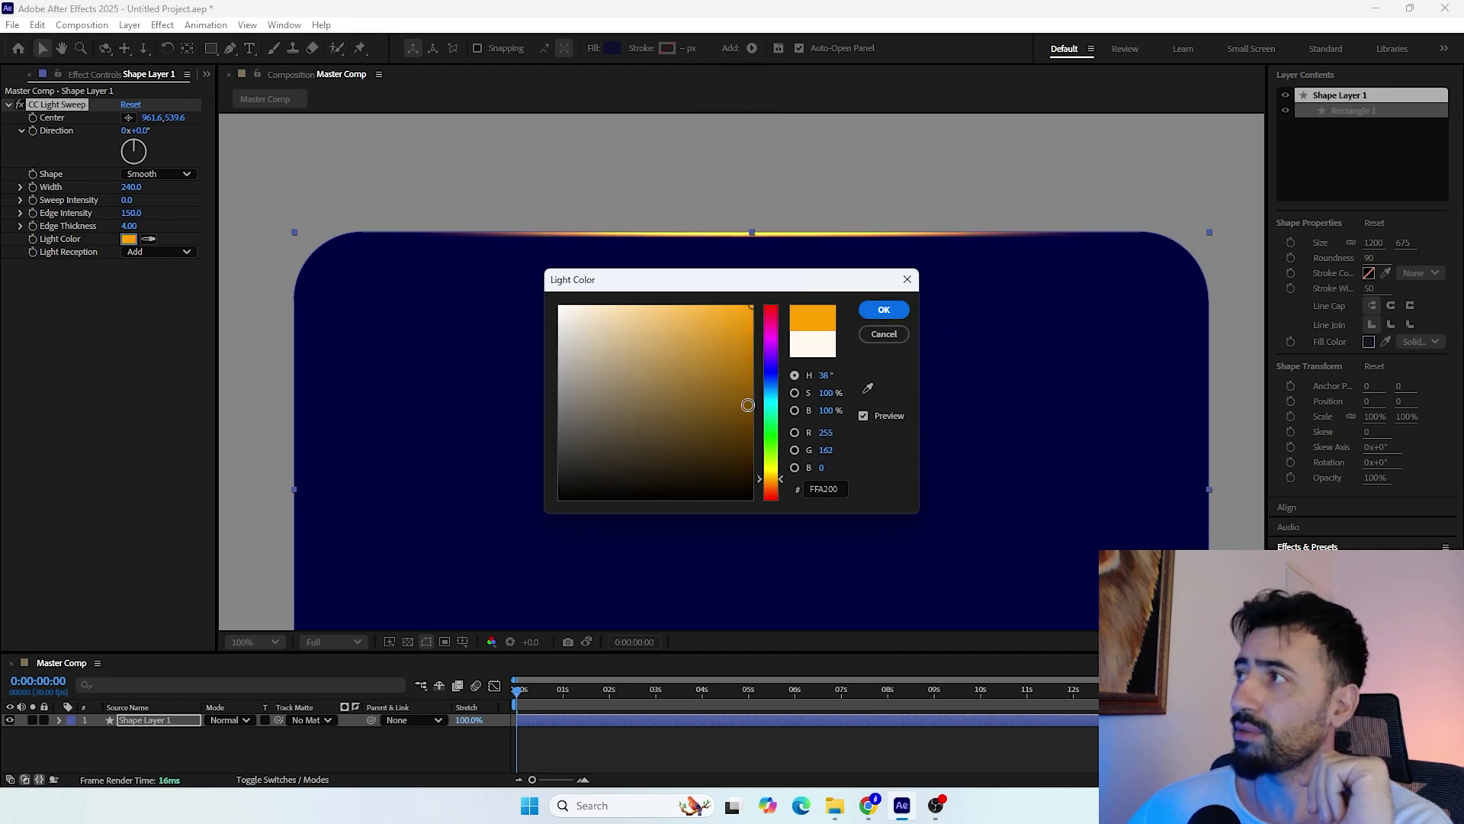
{"action": "left_click", "coordinate": [772, 389]}
{"action": "left_click", "coordinate": [773, 388]}
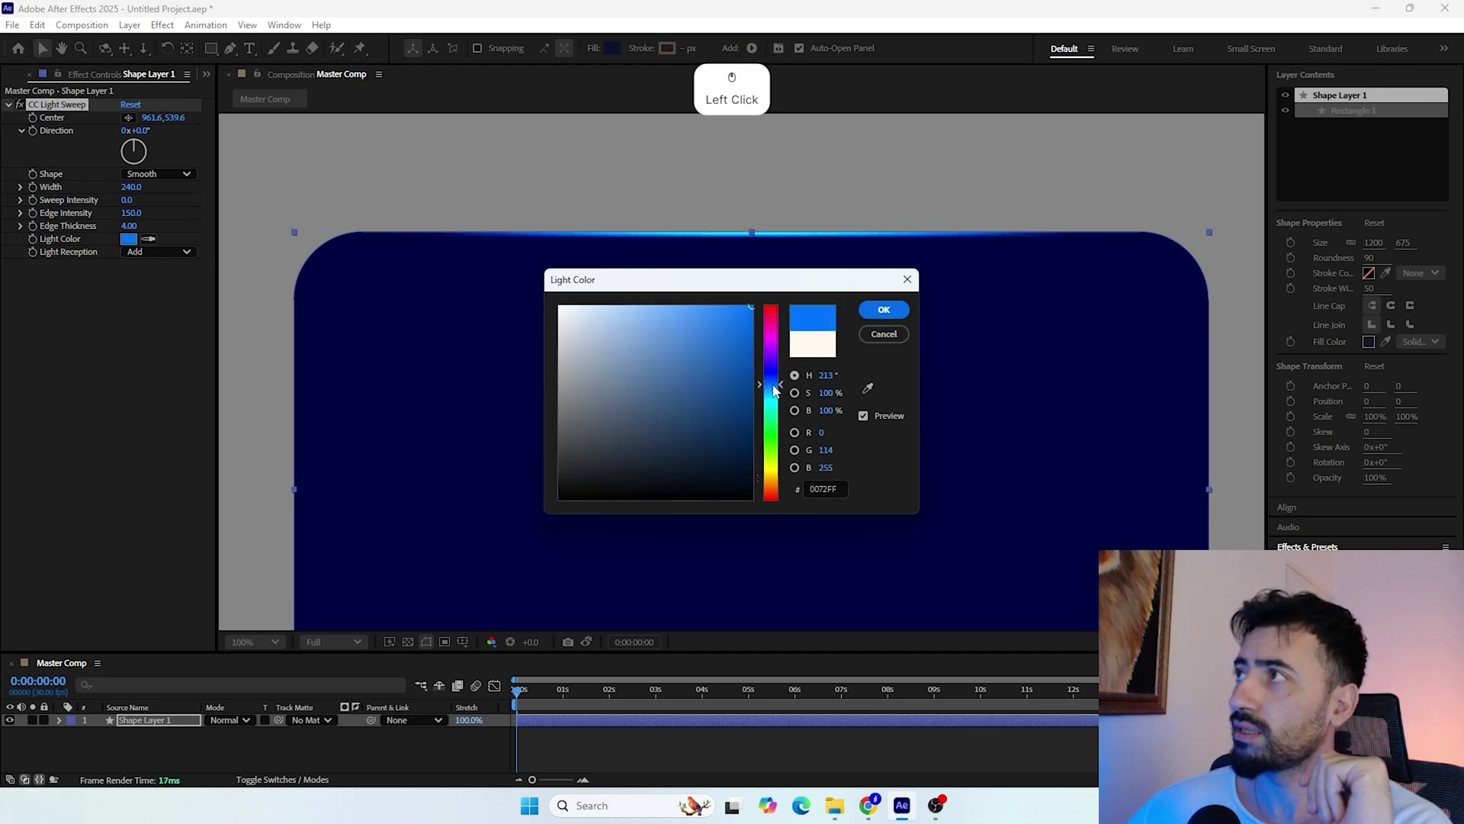
{"action": "left_click", "coordinate": [884, 310]}
Try tilting the light sweep's direction to -13° and view the whole composition
{"action": "left_click", "coordinate": [364, 156]}
{"action": "mouse_move", "coordinate": [138, 149]}
{"action": "left_mouse_down"}
{"action": "mouse_move", "coordinate": [108, 140]}
{"action": "mouse_move", "coordinate": [169, 131]}
{"action": "mouse_move", "coordinate": [128, 136]}
{"action": "left_mouse_up"}
{"action": "left_click", "coordinate": [259, 648]}
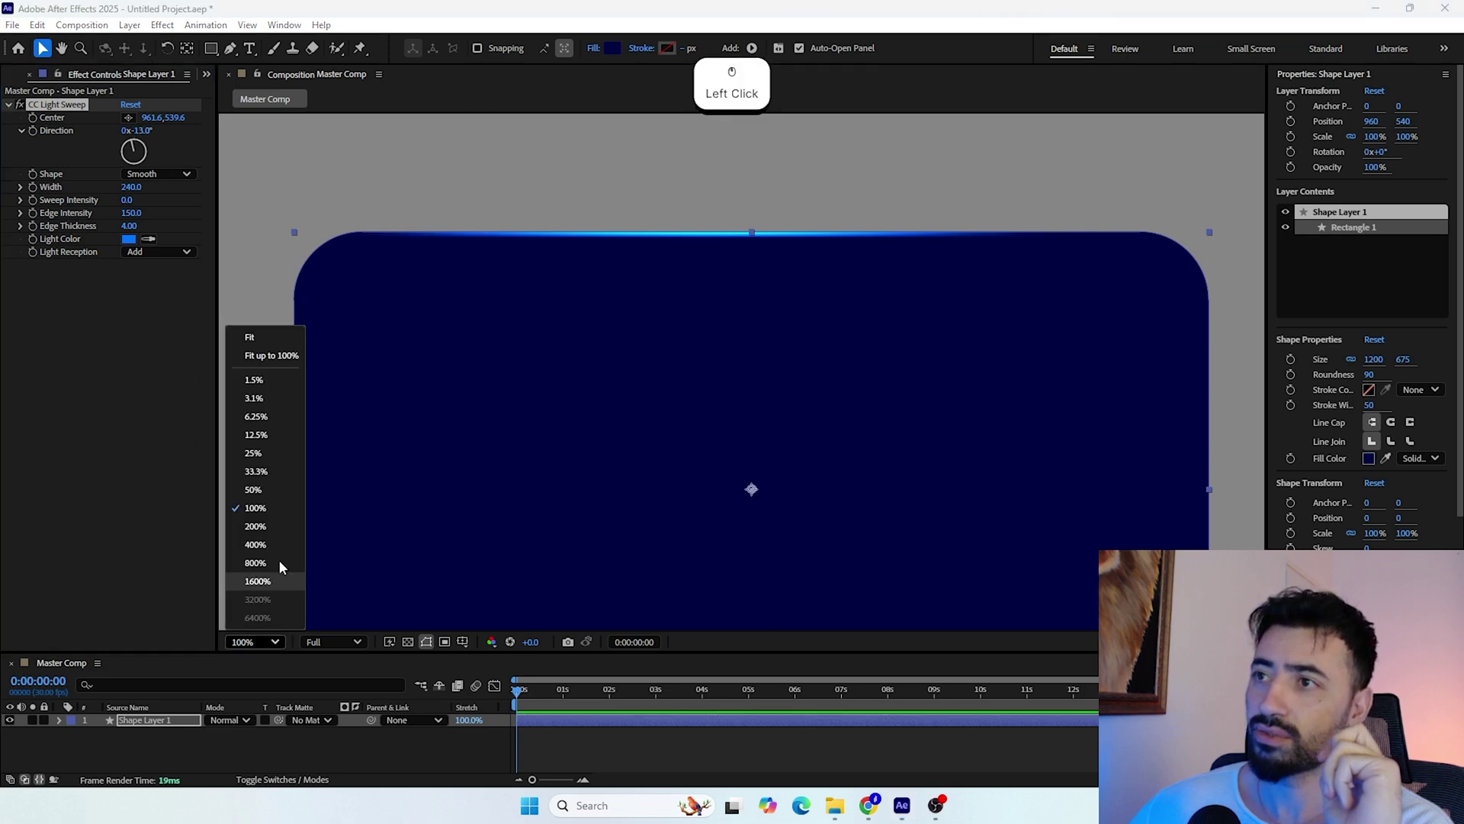
{"action": "left_click", "coordinate": [293, 352]}
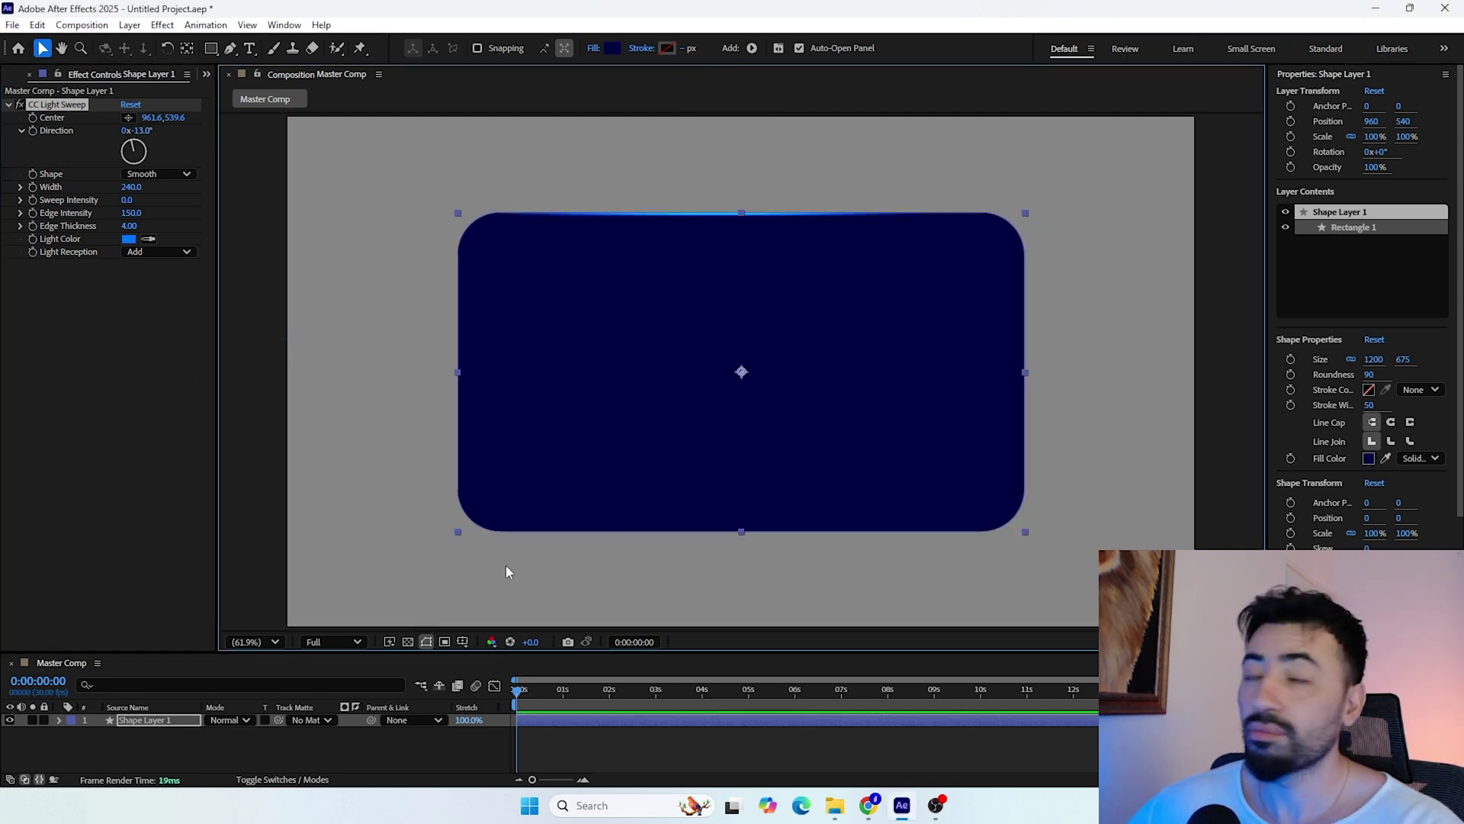
At the start of the timeline, set the light sweep's direction to 0° and keyframe it
{"action": "left_click", "coordinate": [521, 689]}
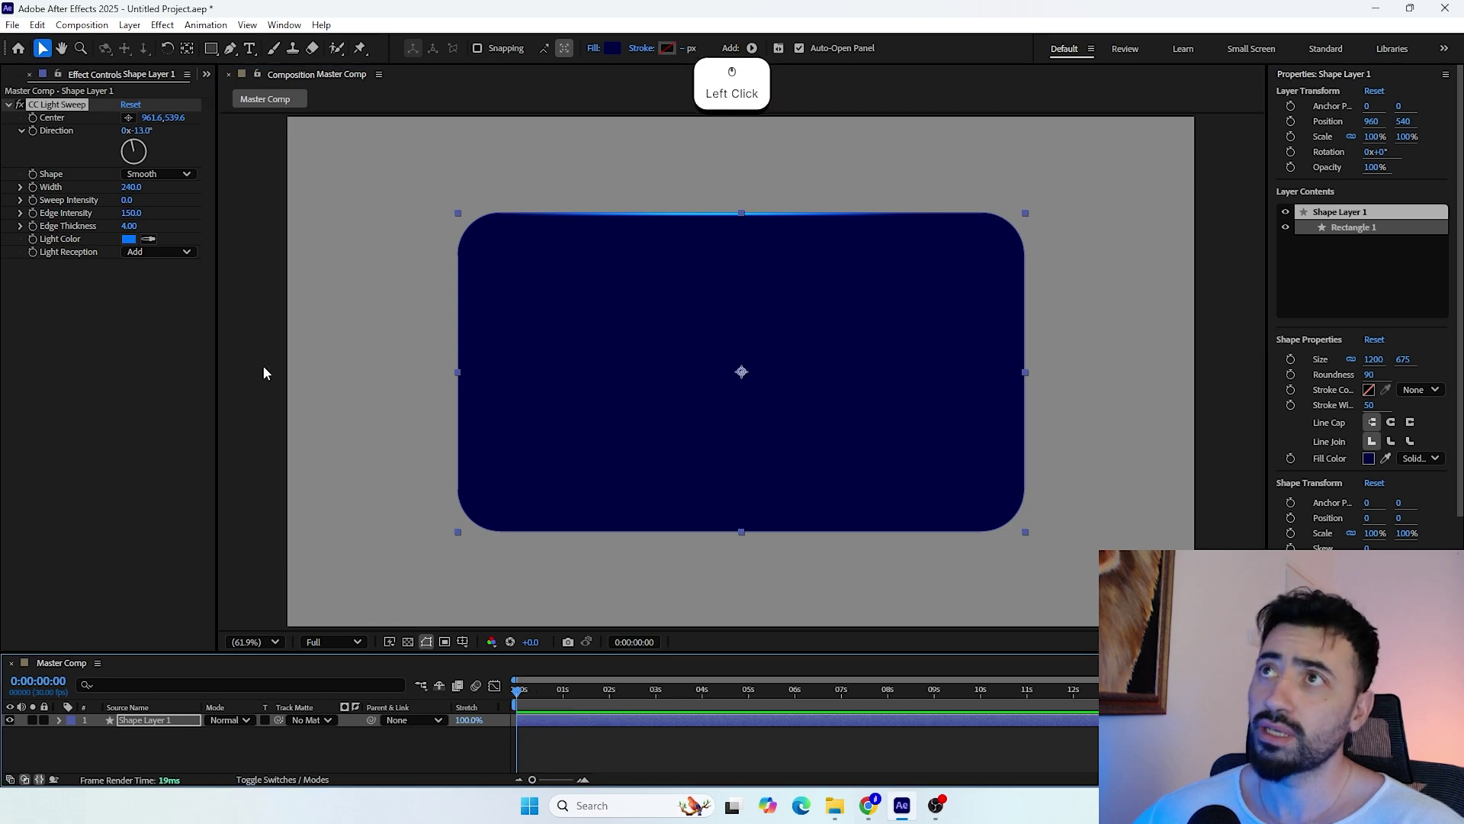
{"action": "left_click", "coordinate": [141, 131]}
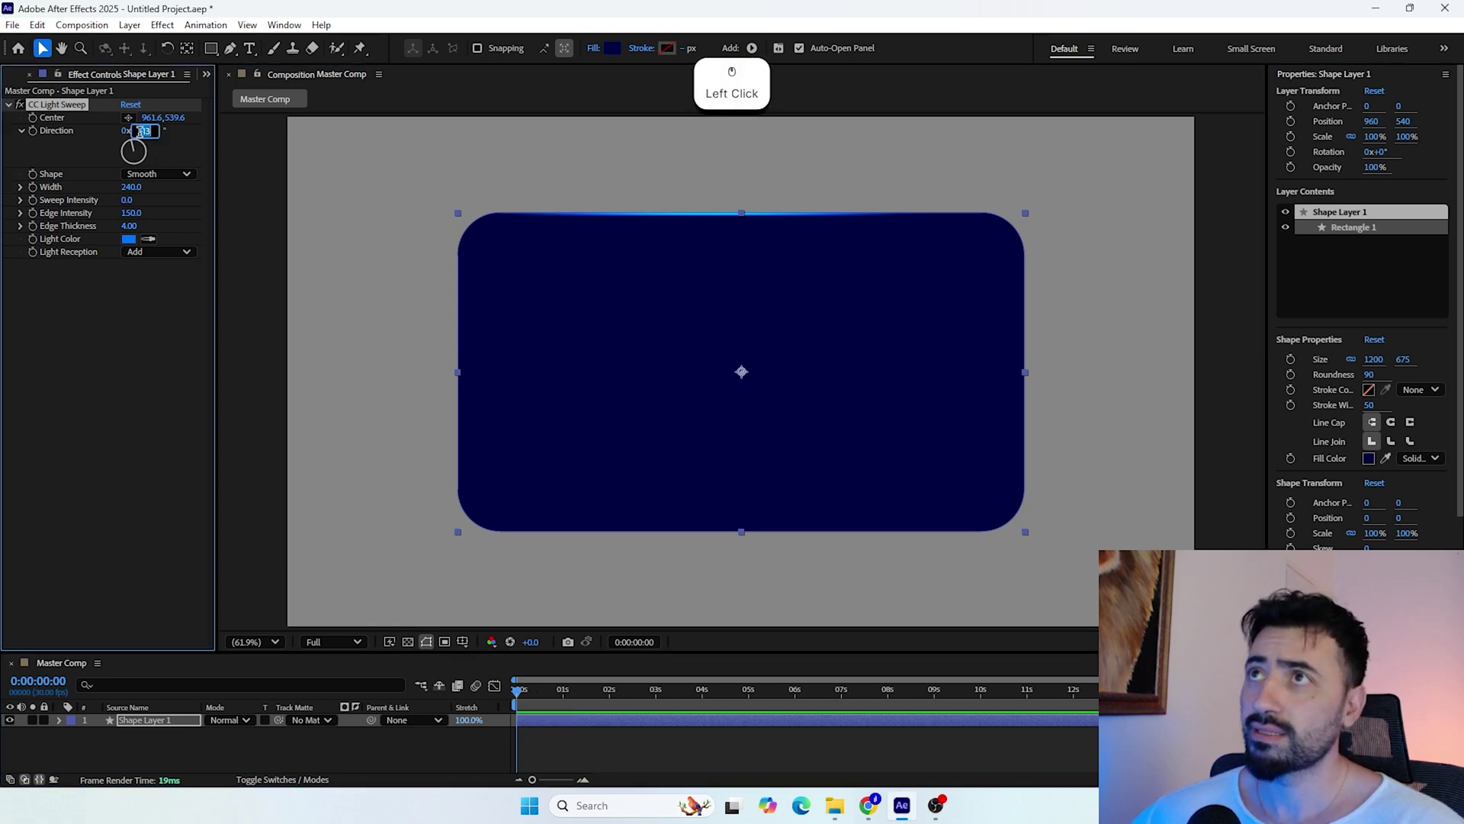
{"action": "type", "text": "0"}
{"action": "key", "text": "Return"}
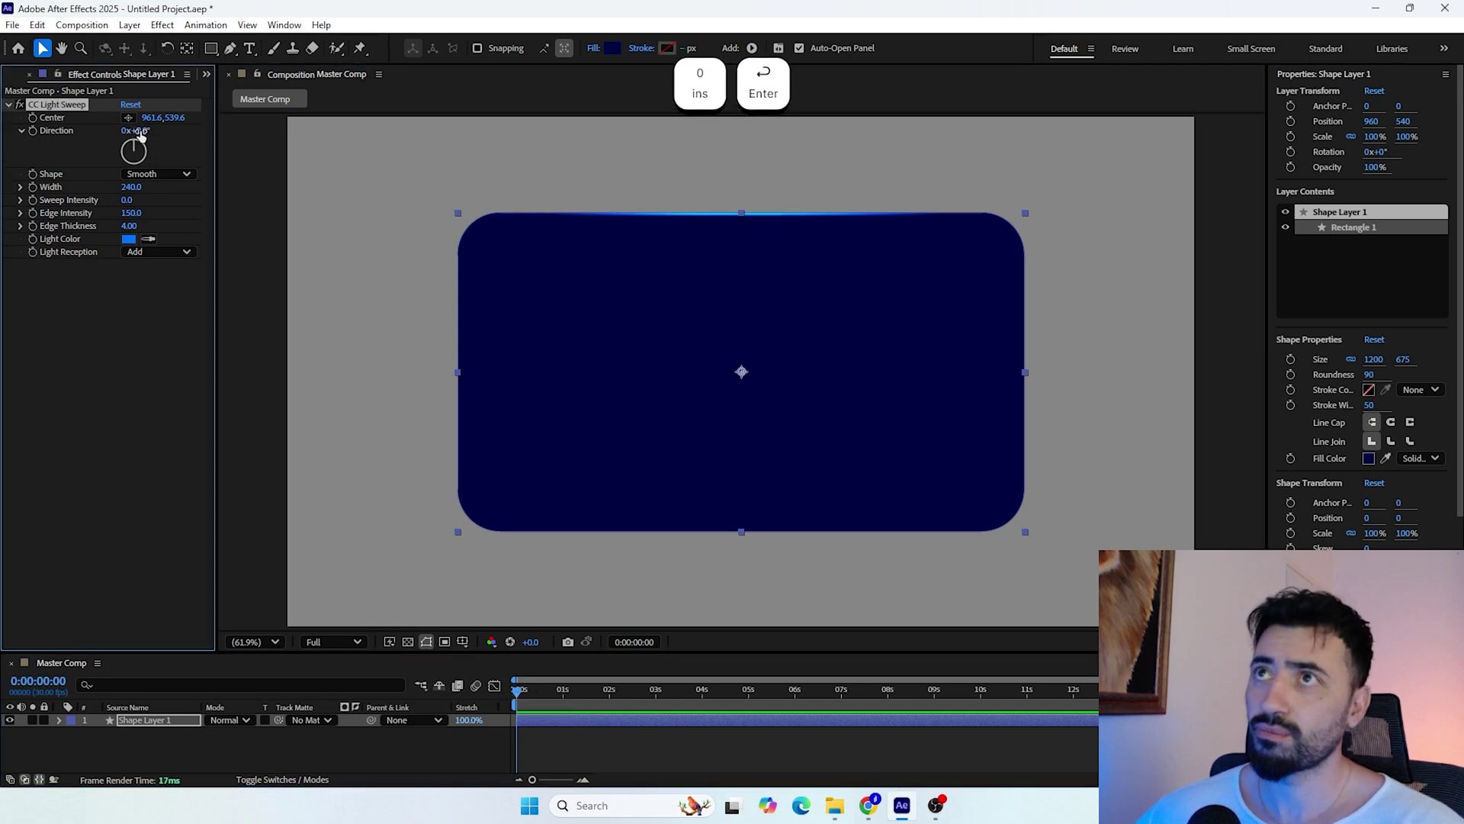
{"action": "left_click", "coordinate": [31, 133]}
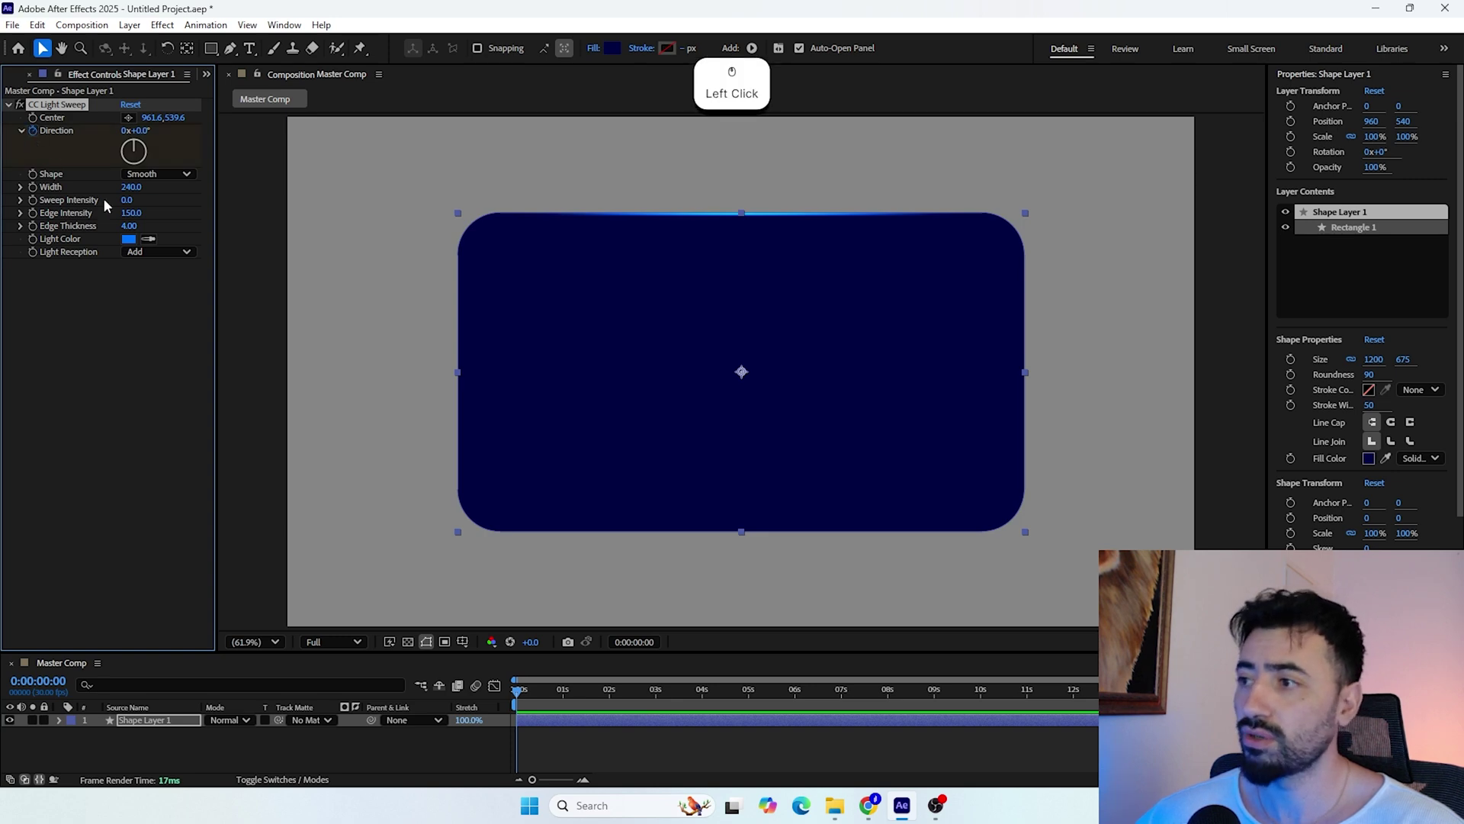
At 5 seconds, keyframe the light sweep's direction at one full revolution (1x+0.0°)
{"action": "left_click", "coordinate": [533, 691]}
{"action": "left_click_drag", "start_coordinate": [533, 693], "coordinate": [749, 718]}
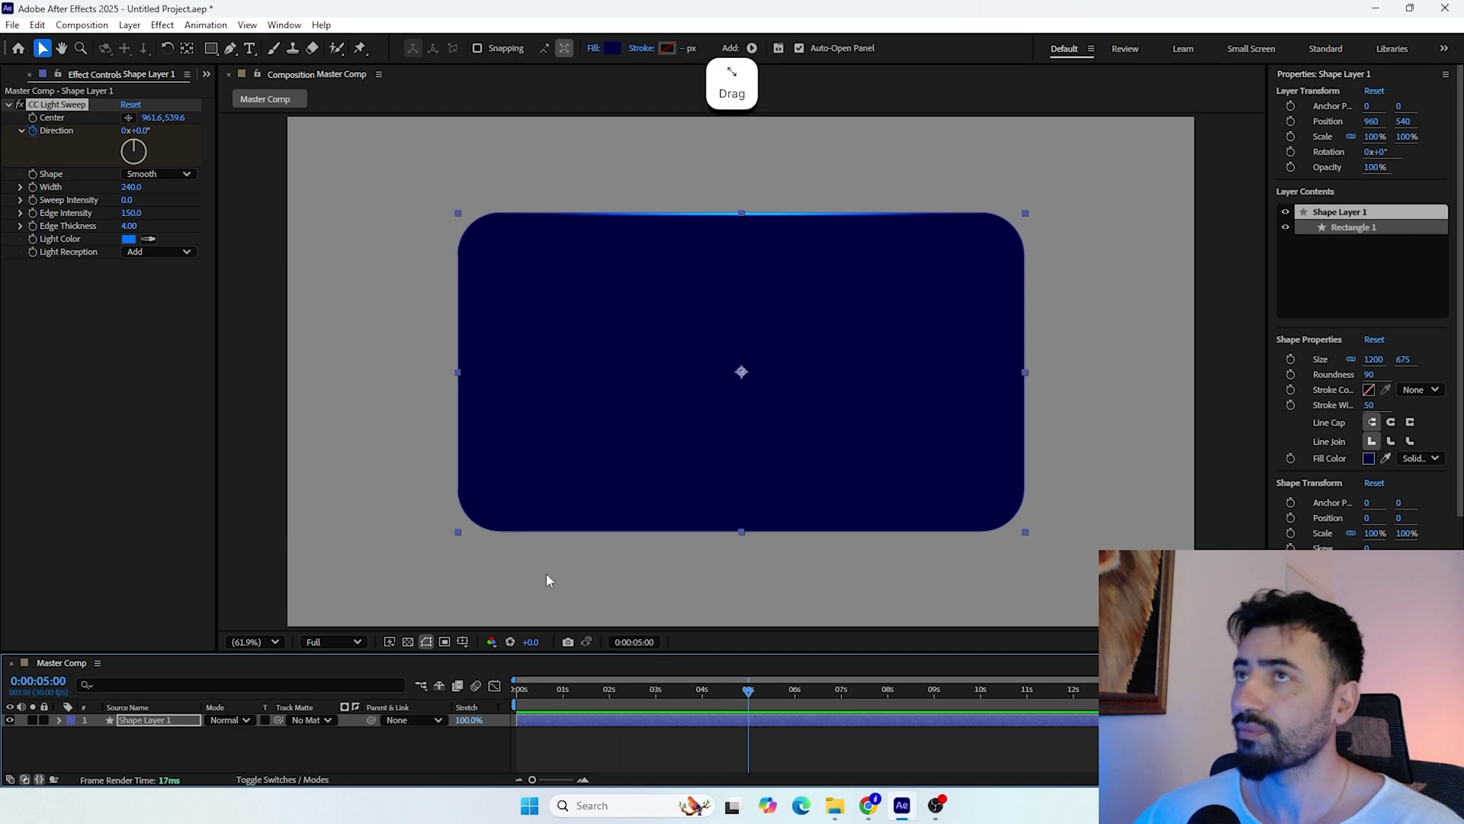
{"action": "left_click", "coordinate": [125, 131]}
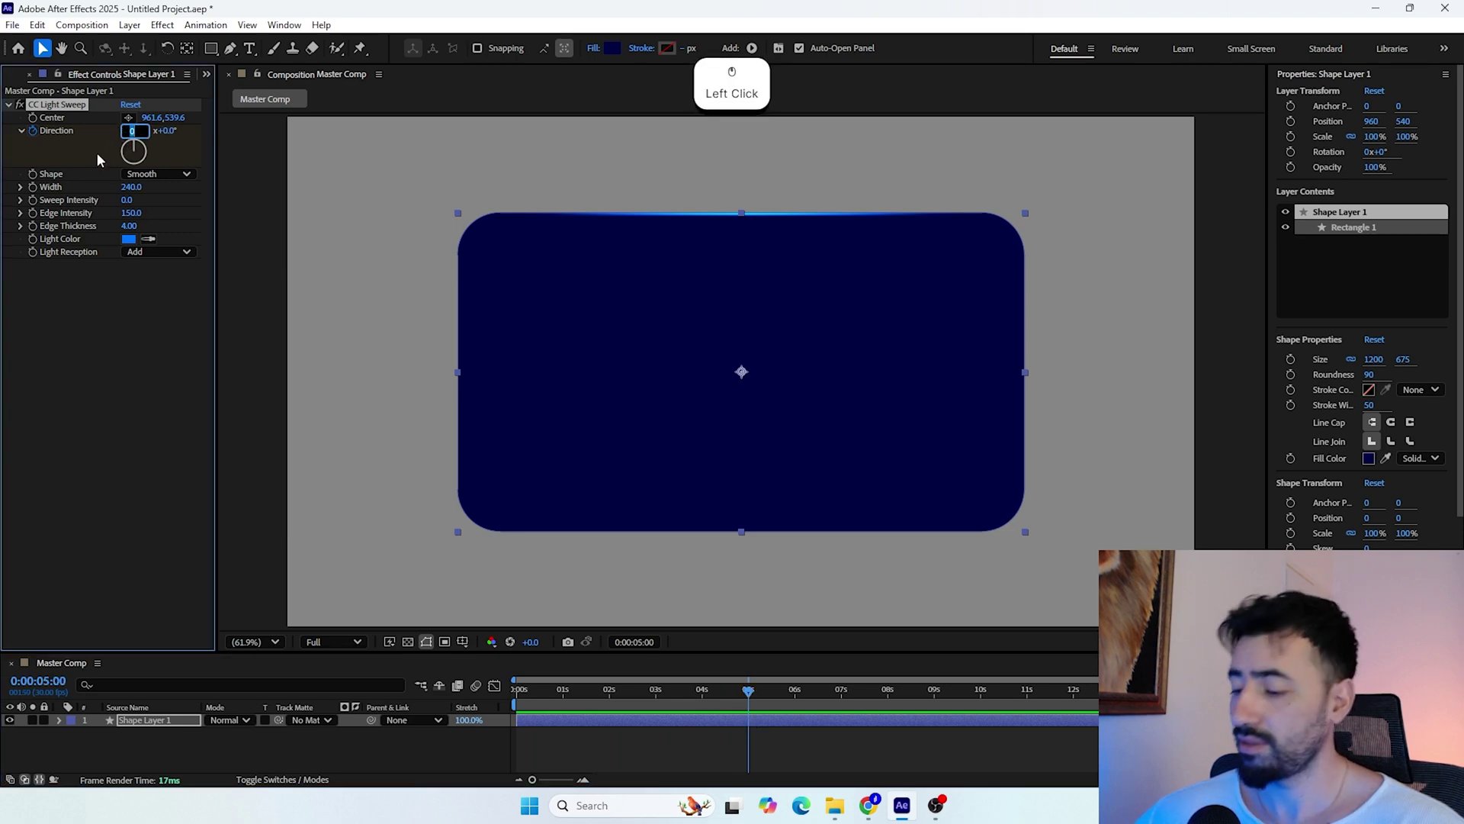
{"action": "type", "text": "1"}
{"action": "key", "text": "Return"}
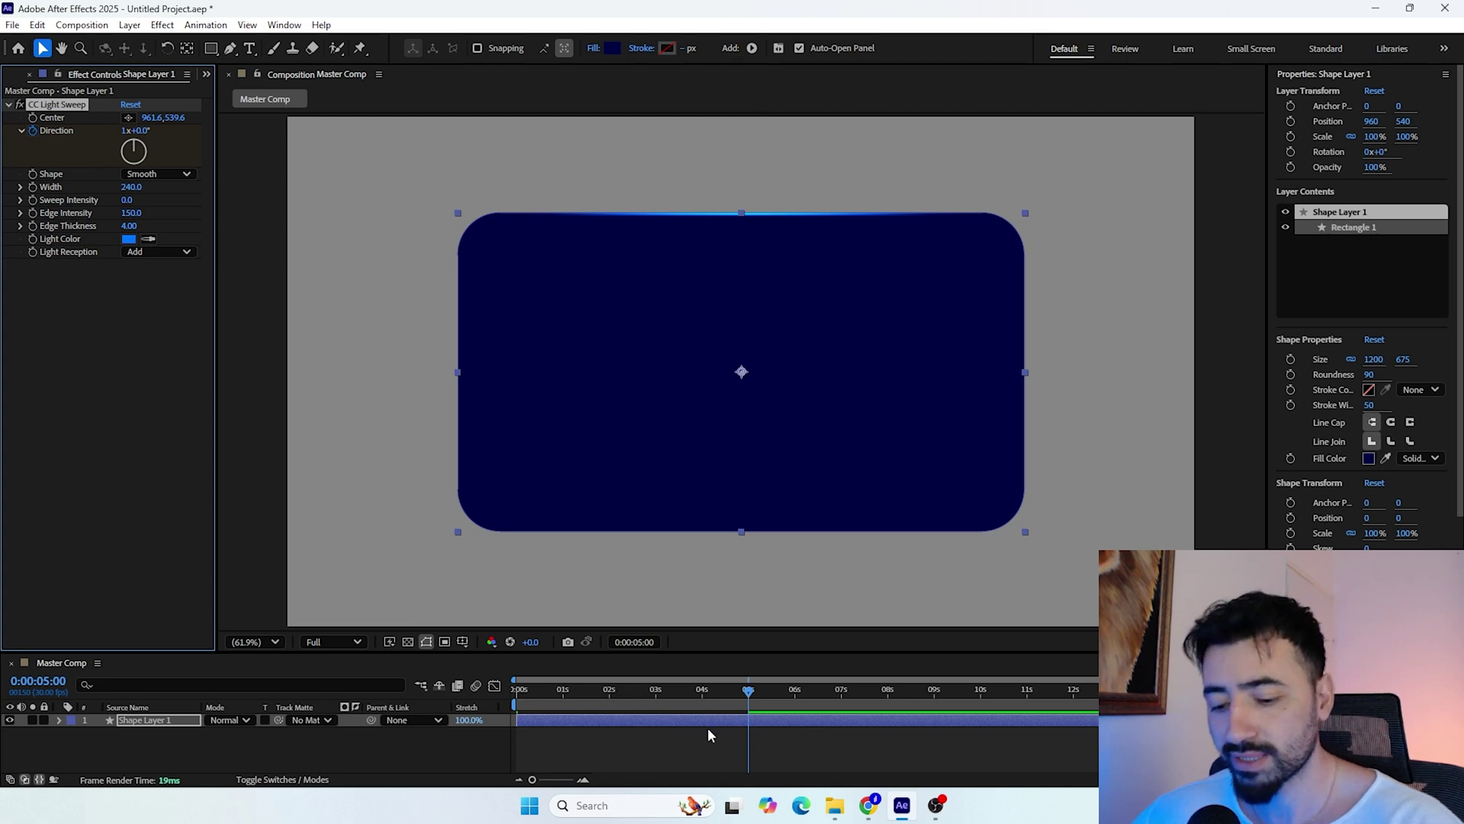
End the work area at 5 seconds and preview the rotating light sweep from the start of the timeline
{"action": "key", "text": "n"}
{"action": "left_click_drag", "start_coordinate": [723, 692], "coordinate": [492, 689]}
{"action": "left_click", "coordinate": [460, 747]}
{"action": "key", "text": "space"}
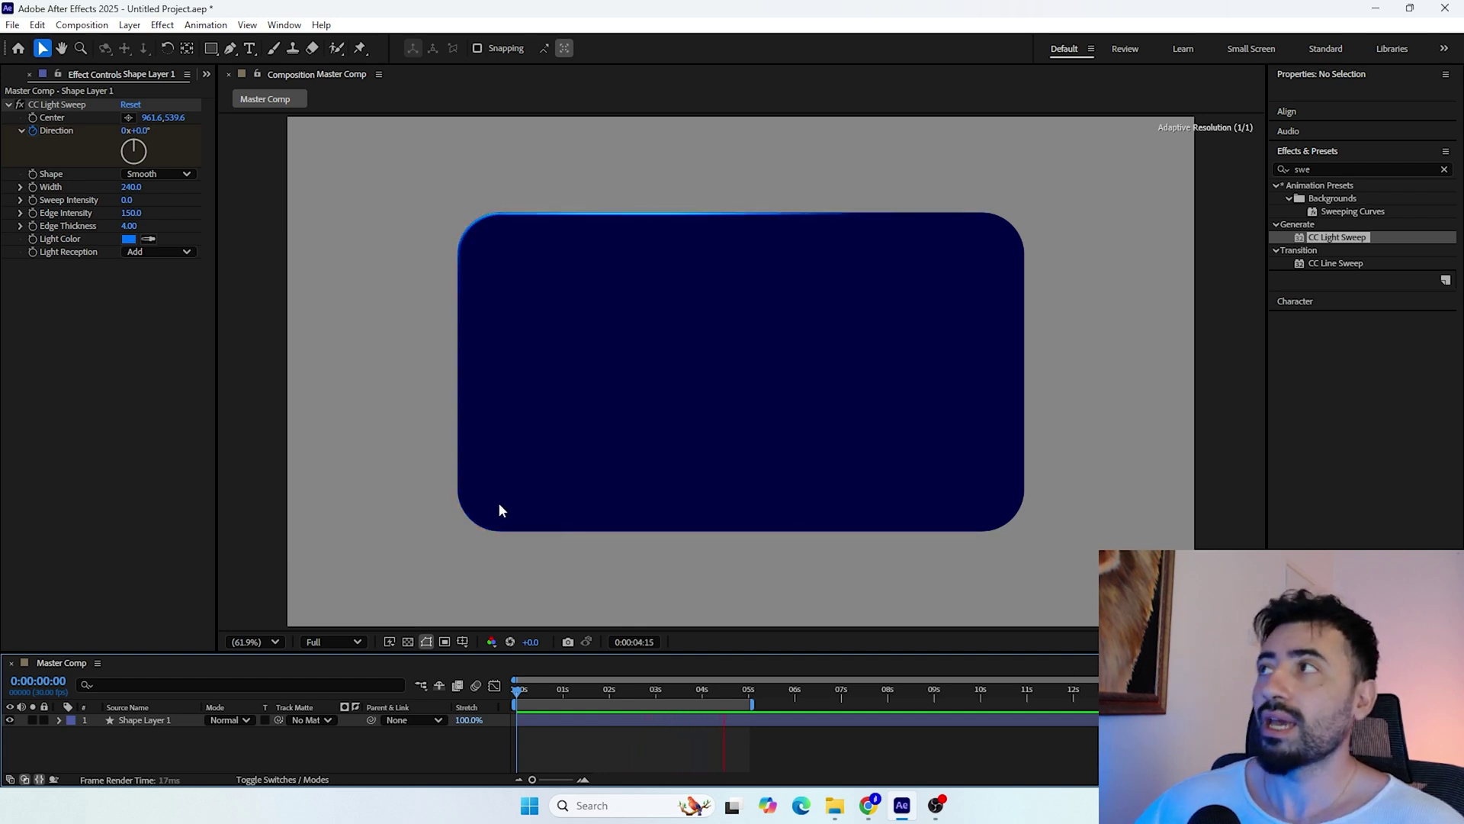
{"action": "key", "text": "space"}
{"action": "left_click_drag", "start_coordinate": [621, 690], "coordinate": [428, 697]}
Search the effects for "glow" and apply the Stylize Glow effect to the rounded rectangle
{"action": "left_click_drag", "start_coordinate": [1337, 172], "coordinate": [1241, 172]}
{"action": "type", "text": "glow"}
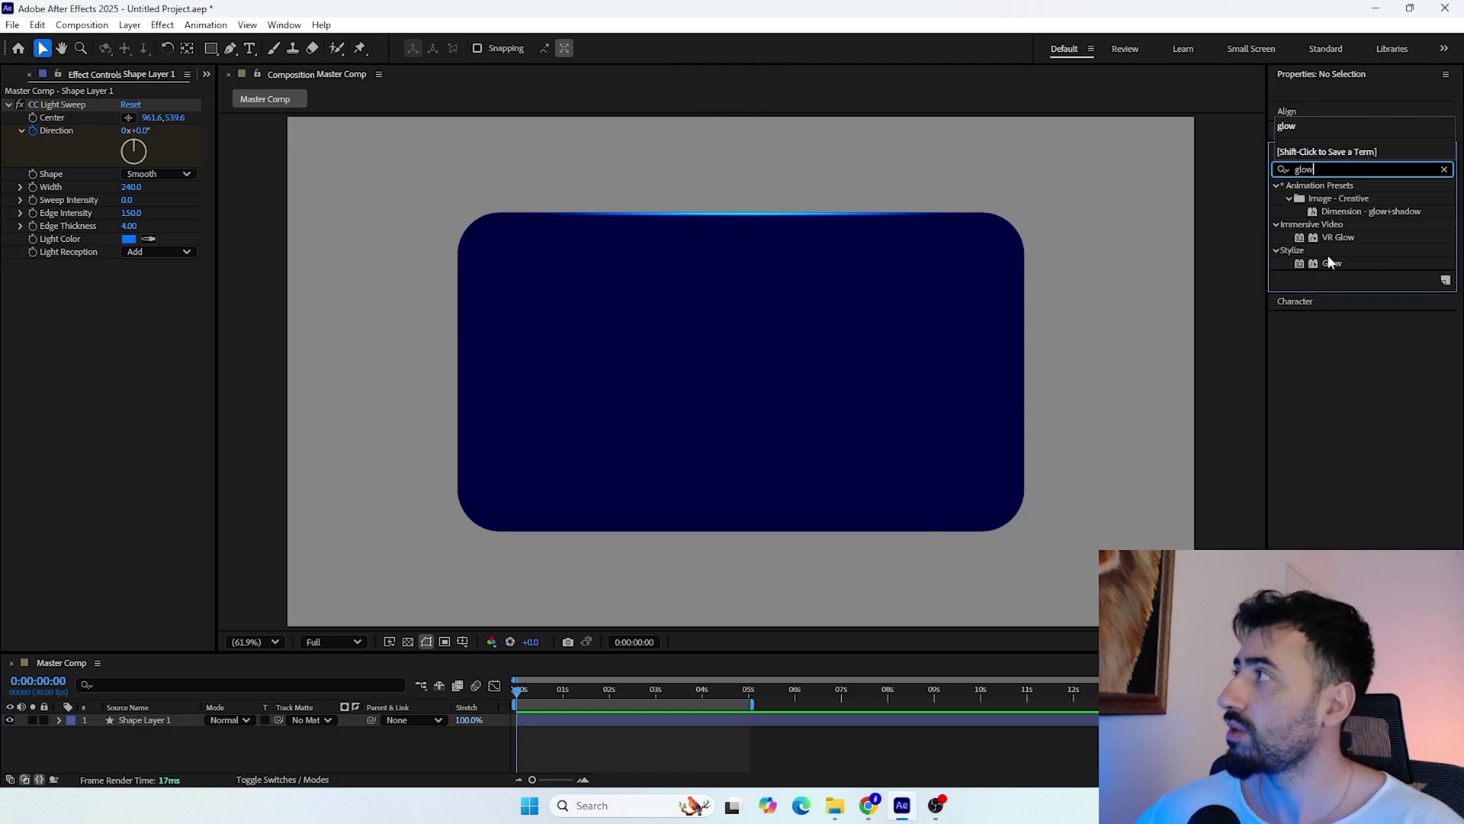
{"action": "left_click_drag", "start_coordinate": [1346, 265], "coordinate": [865, 302]}
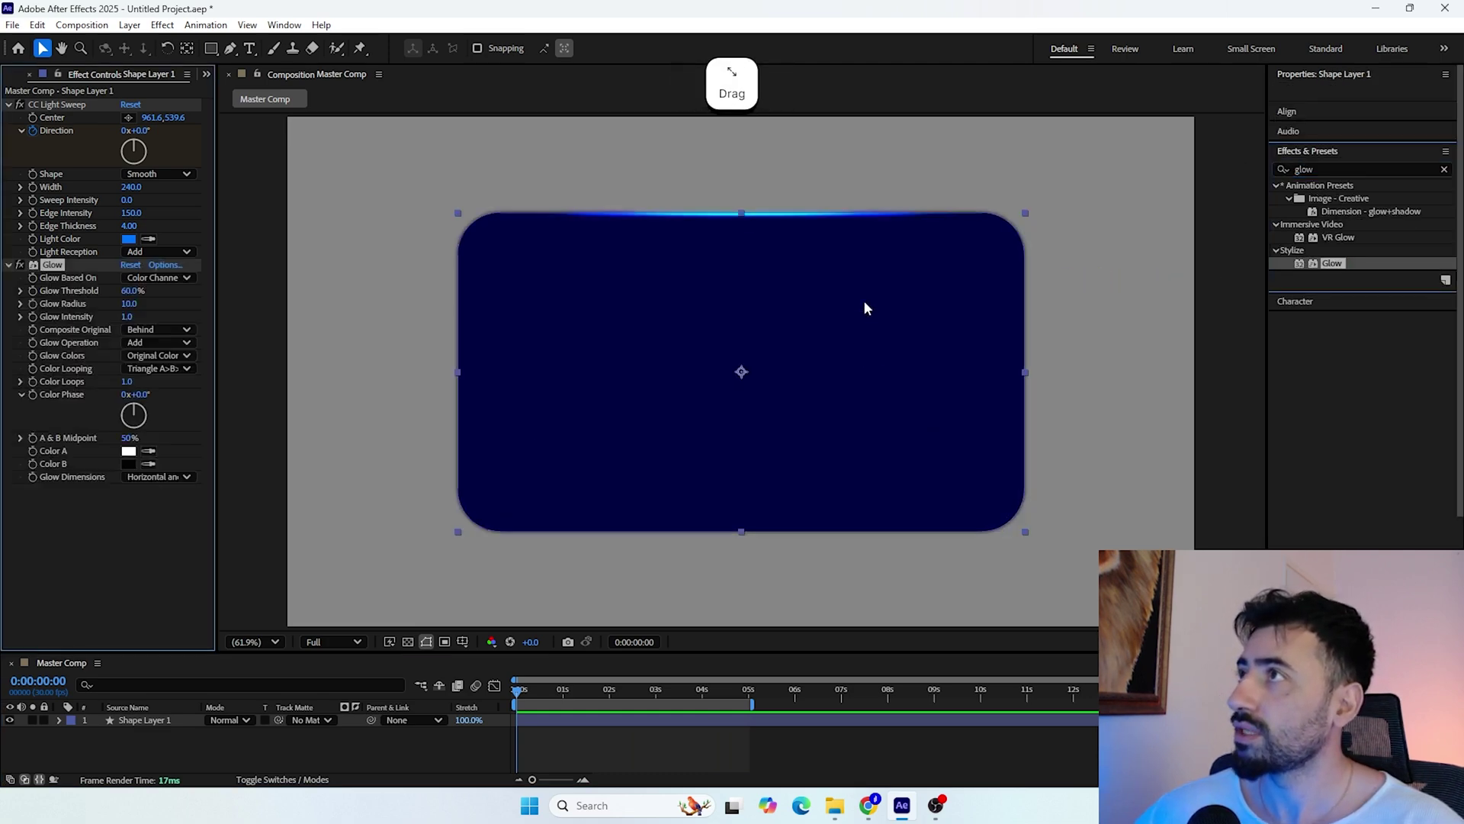
Try a Glow Radius of 25 while checking the rectangle's upper edge and settle on 50
{"action": "scroll", "coordinate": [734, 208], "scroll_direction": "up", "scroll_amount": 2}
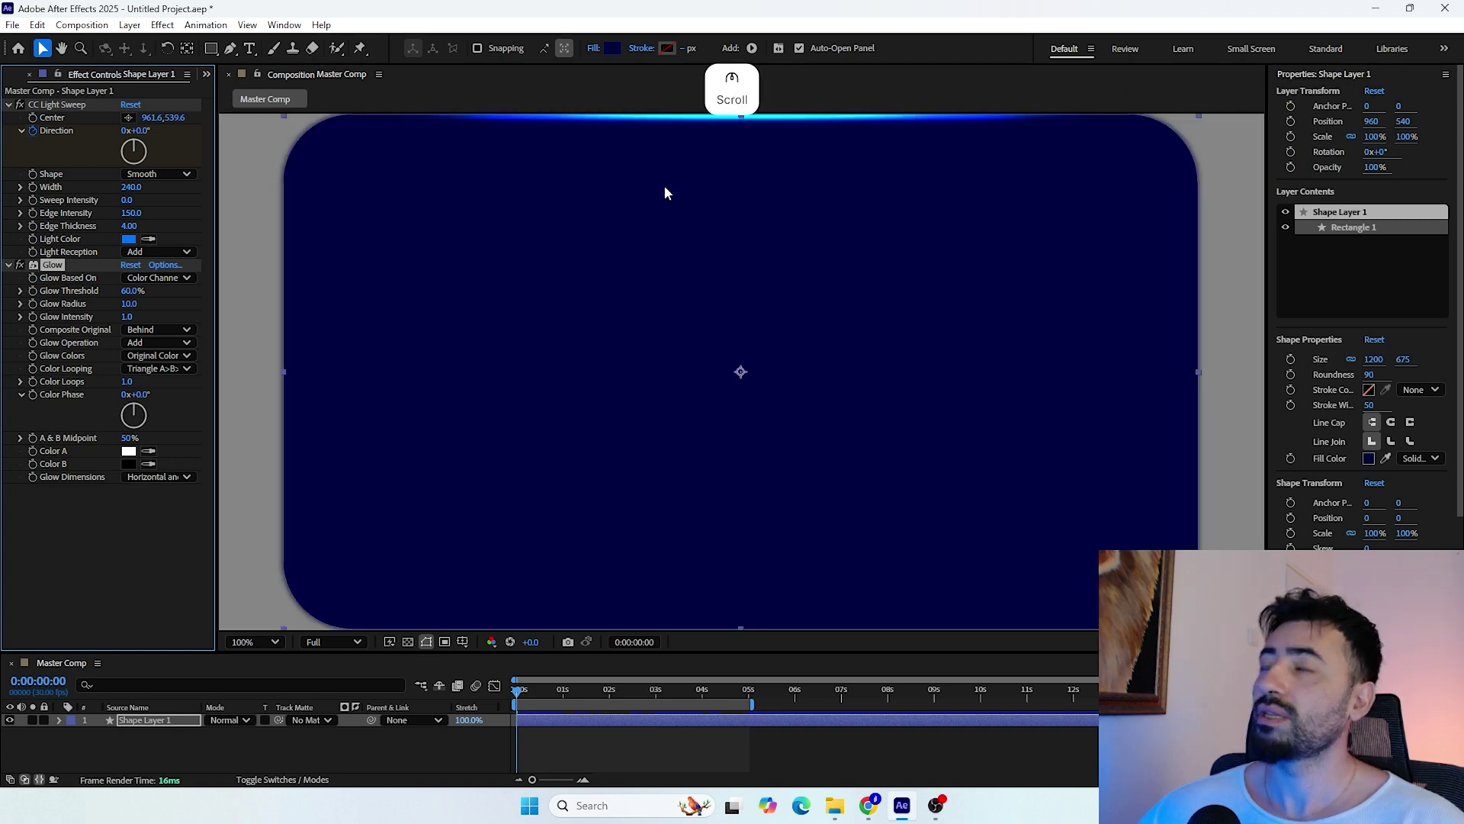
{"action": "key", "text": "space"}
{"action": "left_click_drag", "start_coordinate": [663, 196], "coordinate": [674, 306]}
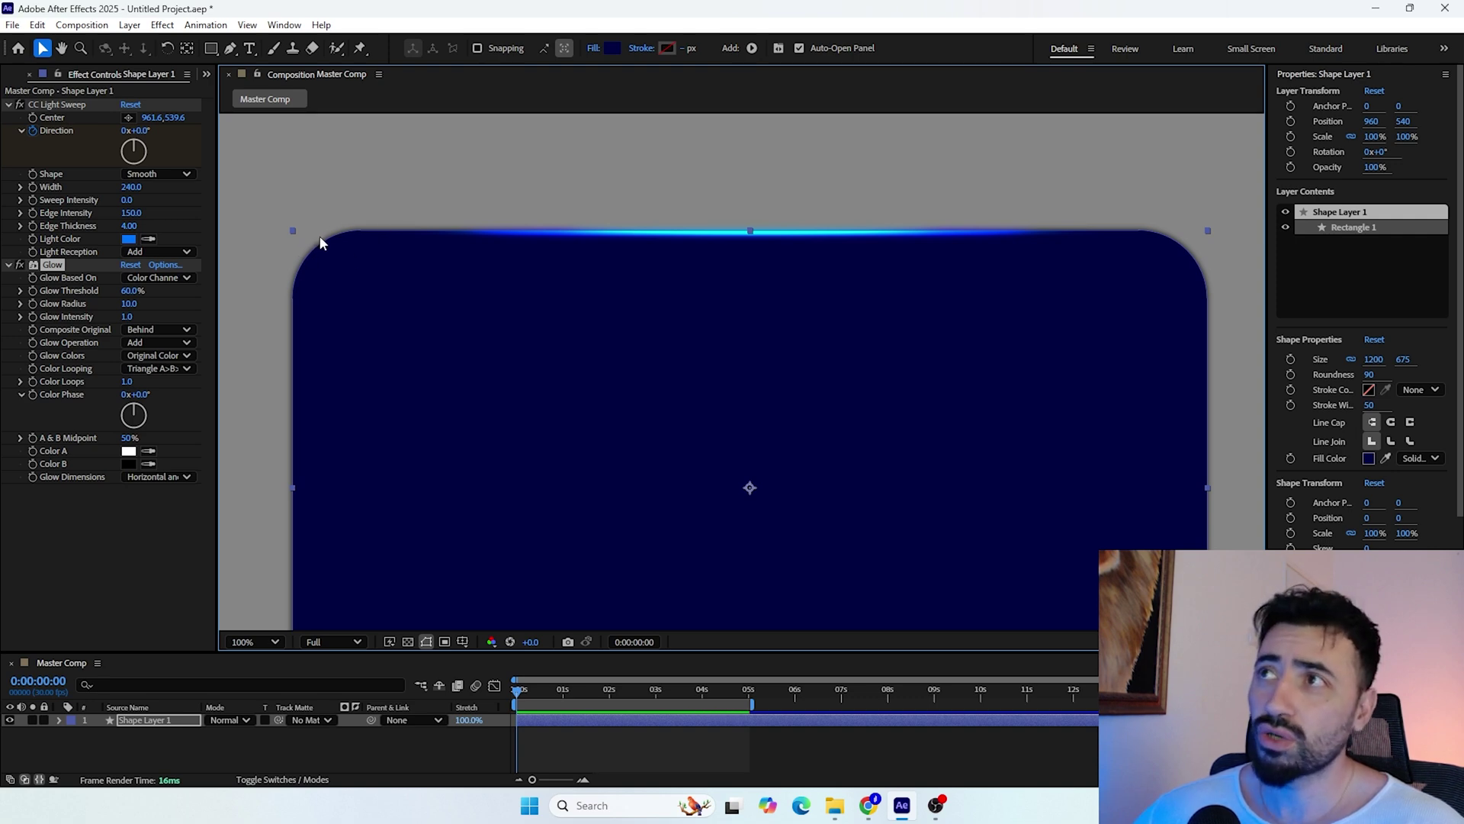
{"action": "left_click_drag", "start_coordinate": [127, 304], "coordinate": [160, 320]}
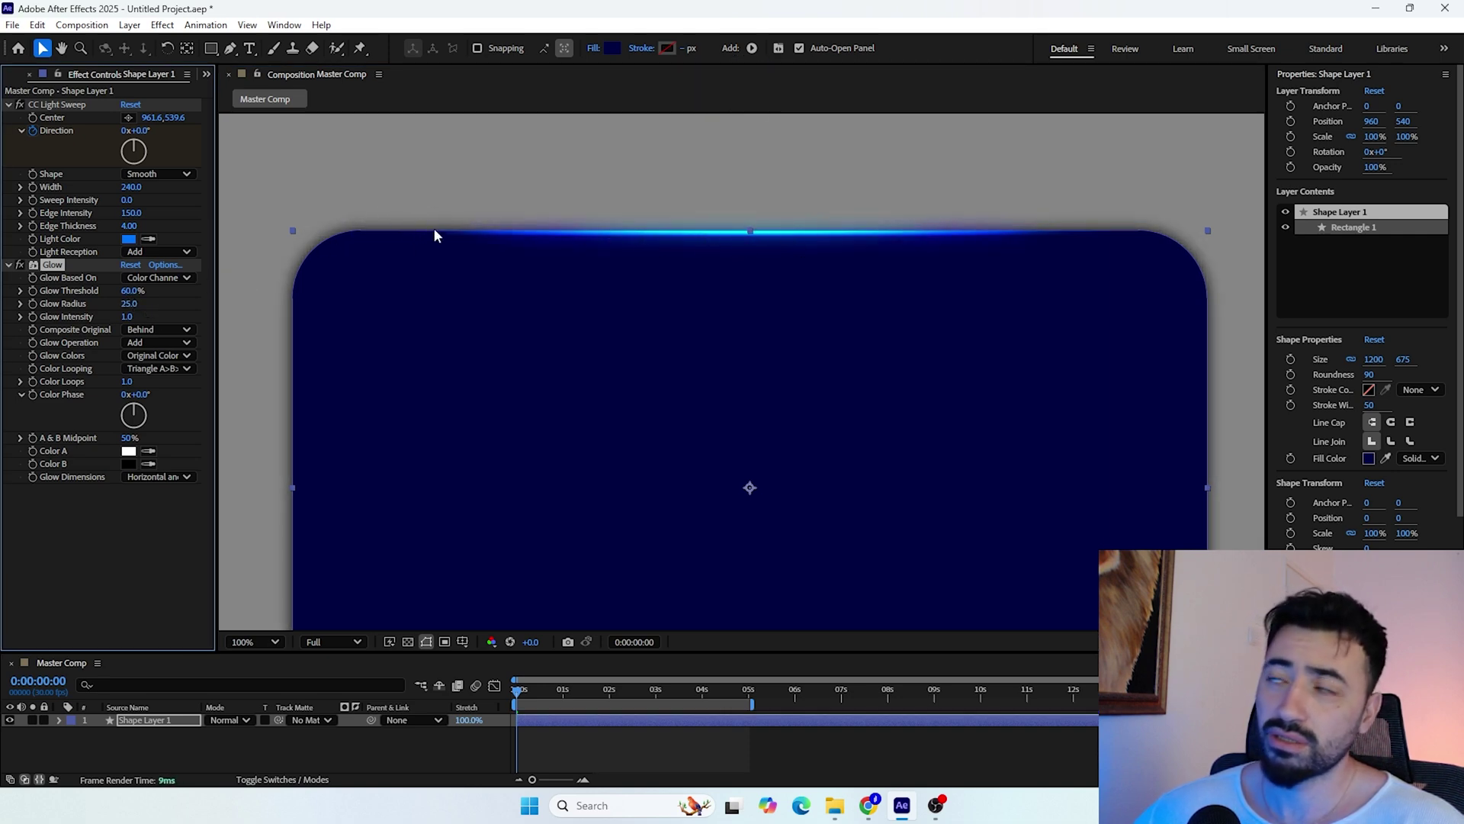
{"action": "left_click", "coordinate": [132, 304]}
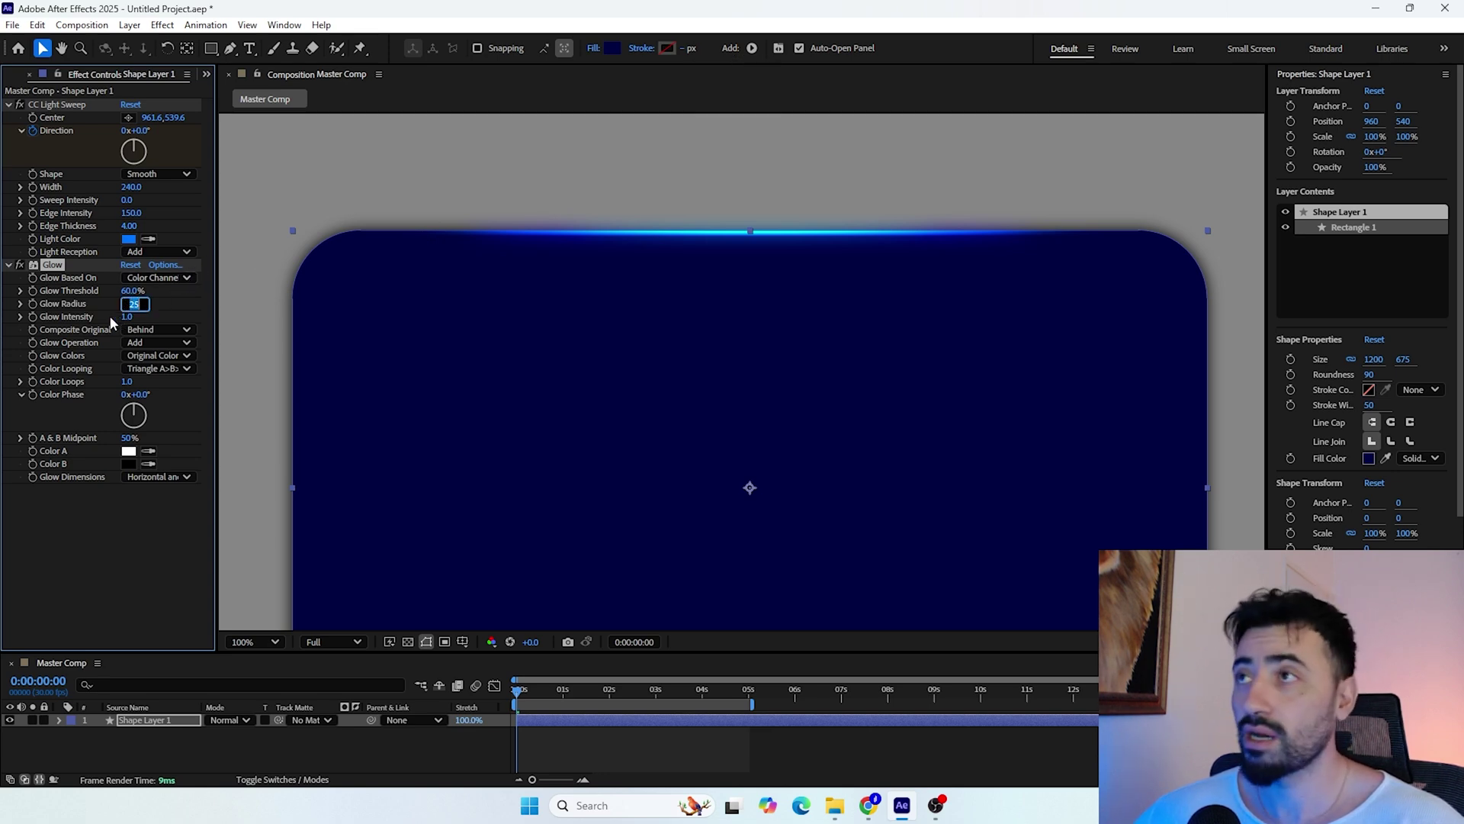
{"action": "type", "text": "50"}
{"action": "key", "text": "Return"}
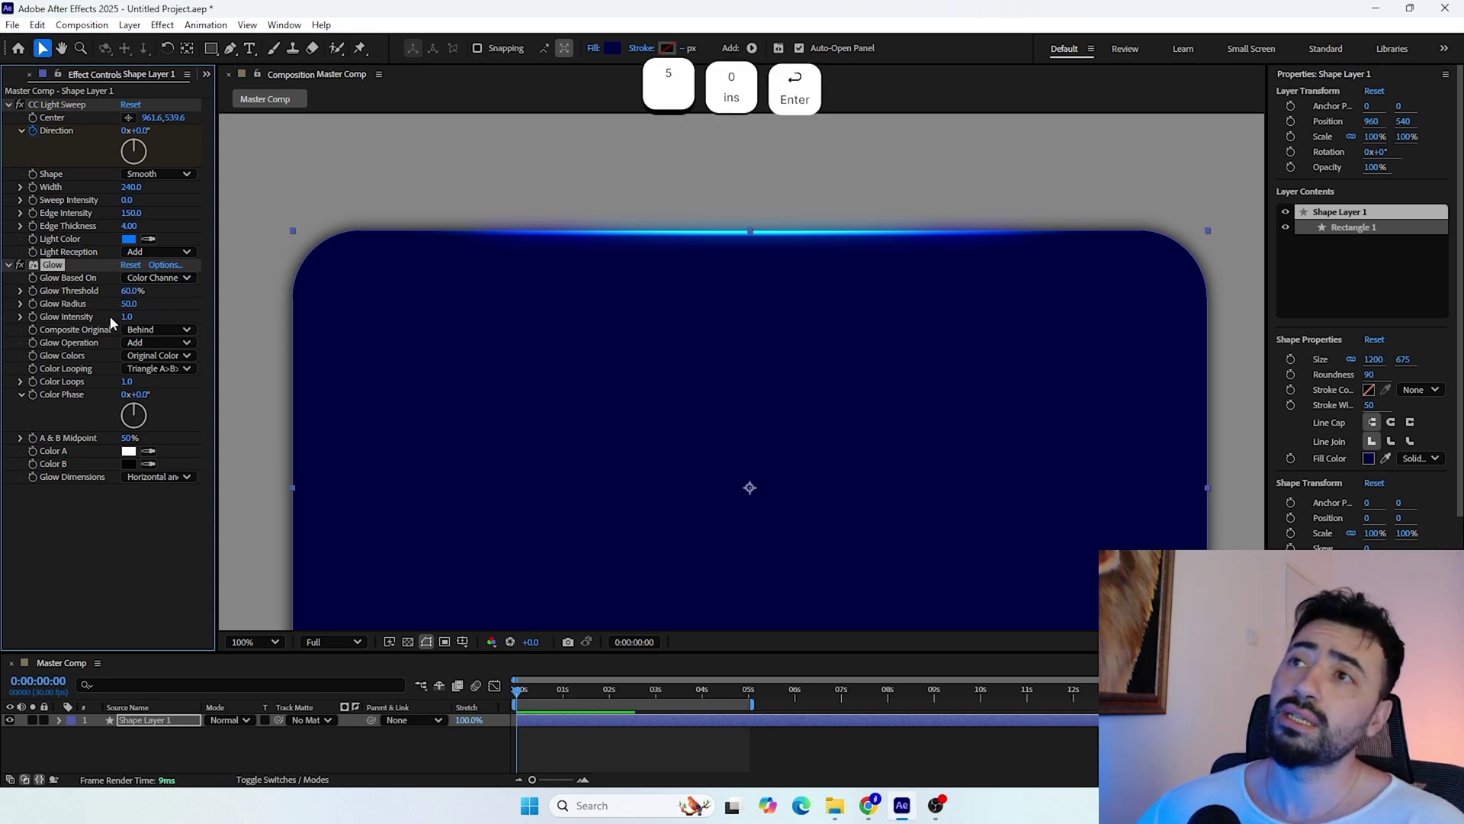
Set the Glow effect's intensity to 2 and raise its threshold to 100%
{"action": "left_click", "coordinate": [127, 316]}
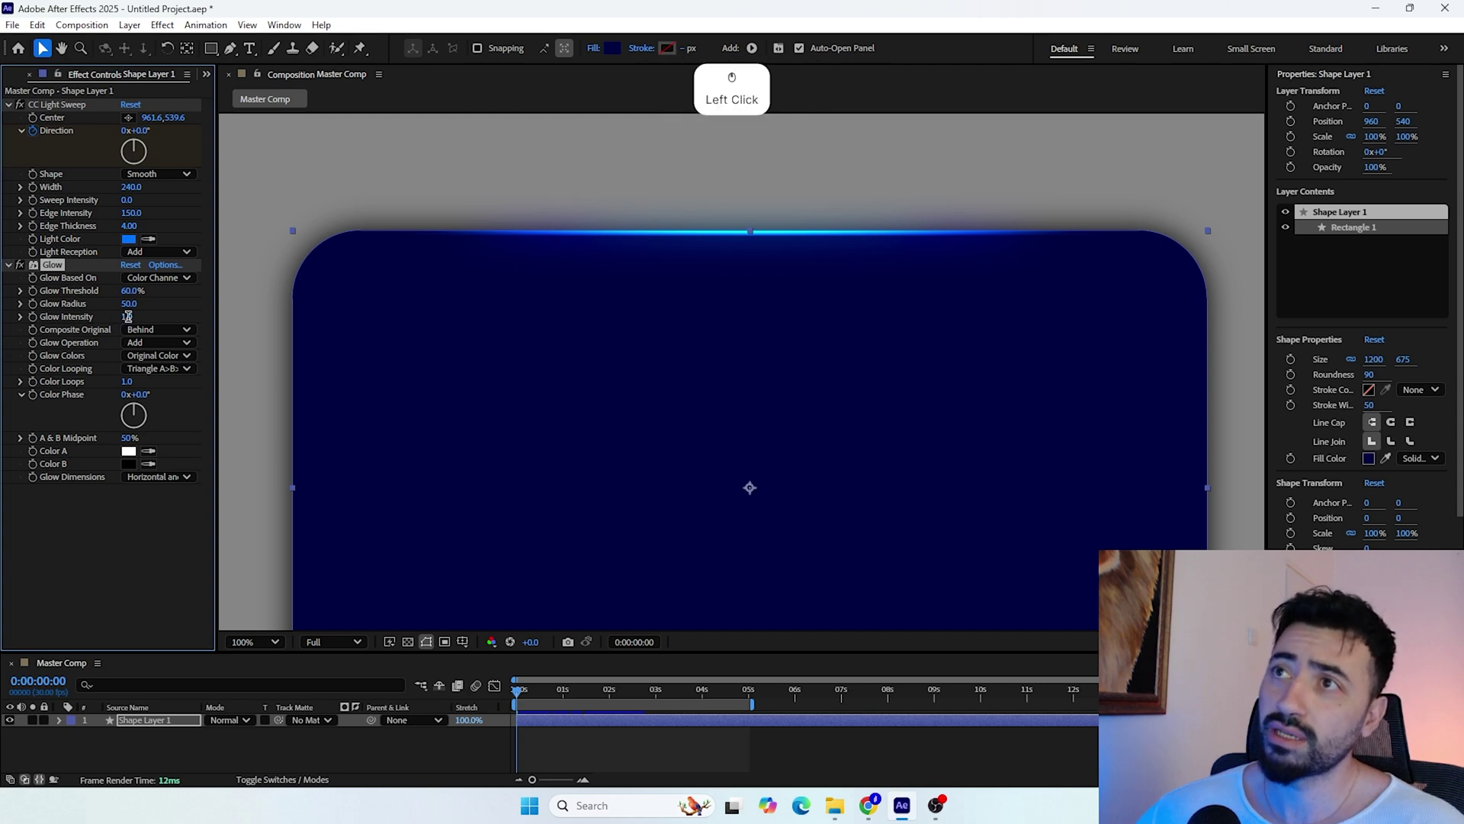
{"action": "type", "text": "2"}
{"action": "key", "text": "Return"}
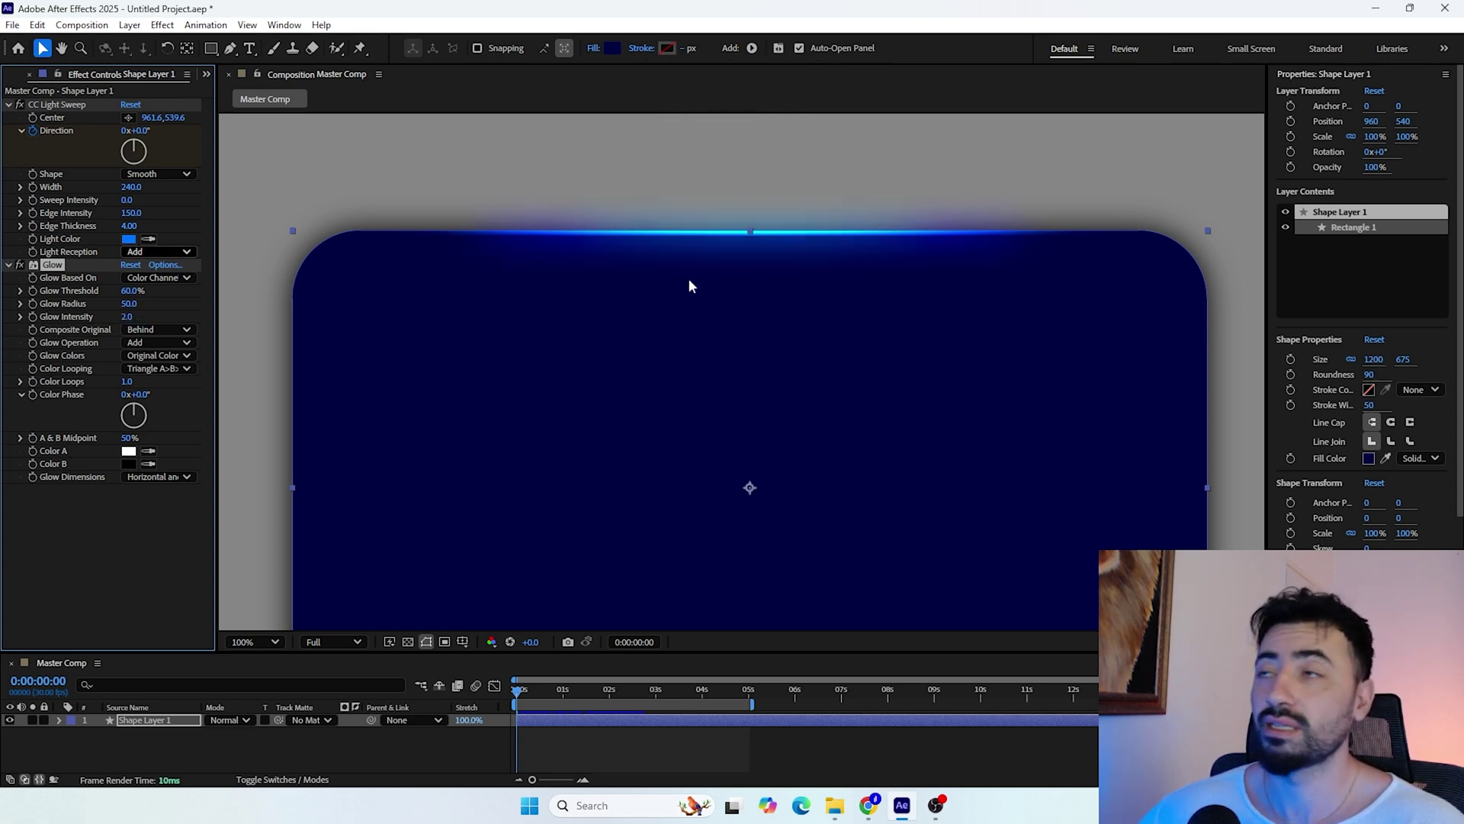
{"action": "left_click_drag", "start_coordinate": [131, 290], "coordinate": [373, 306]}
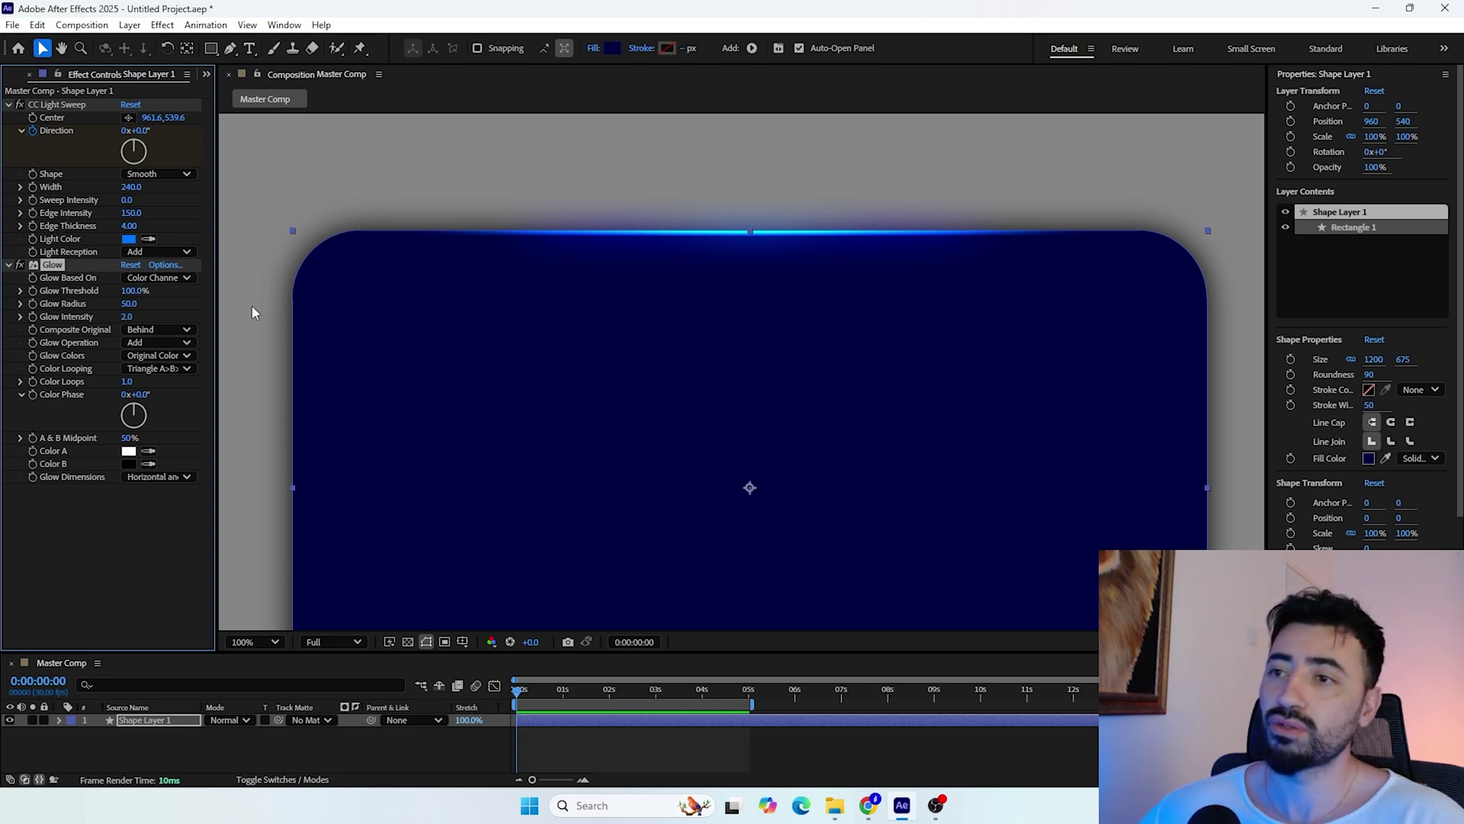
Duplicate Shape Layer 1 and delete the Glow and CC Light Sweep effects from the original layer
{"action": "left_click", "coordinate": [149, 723]}
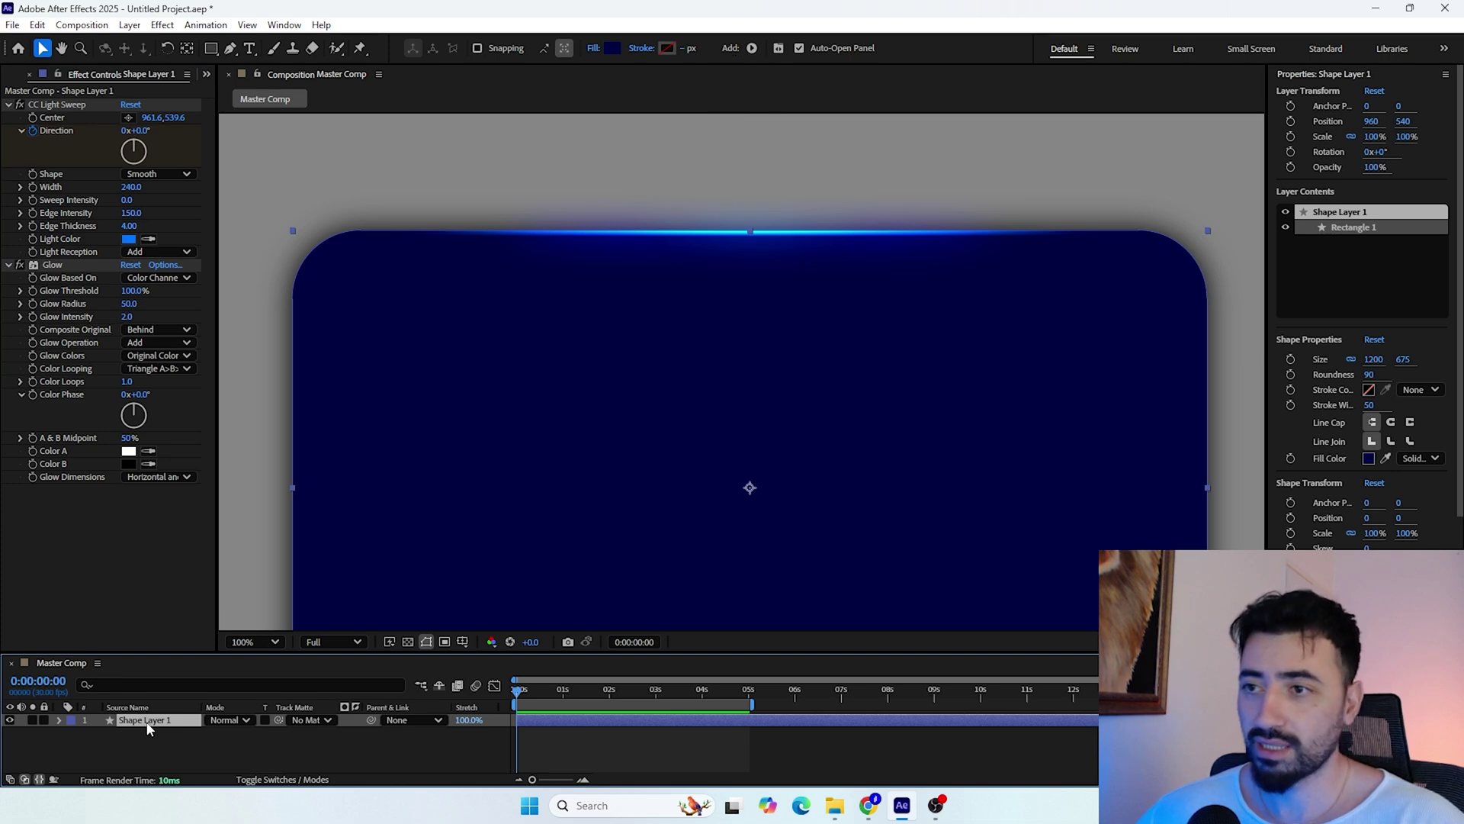
{"action": "key", "text": "ctrl+d"}
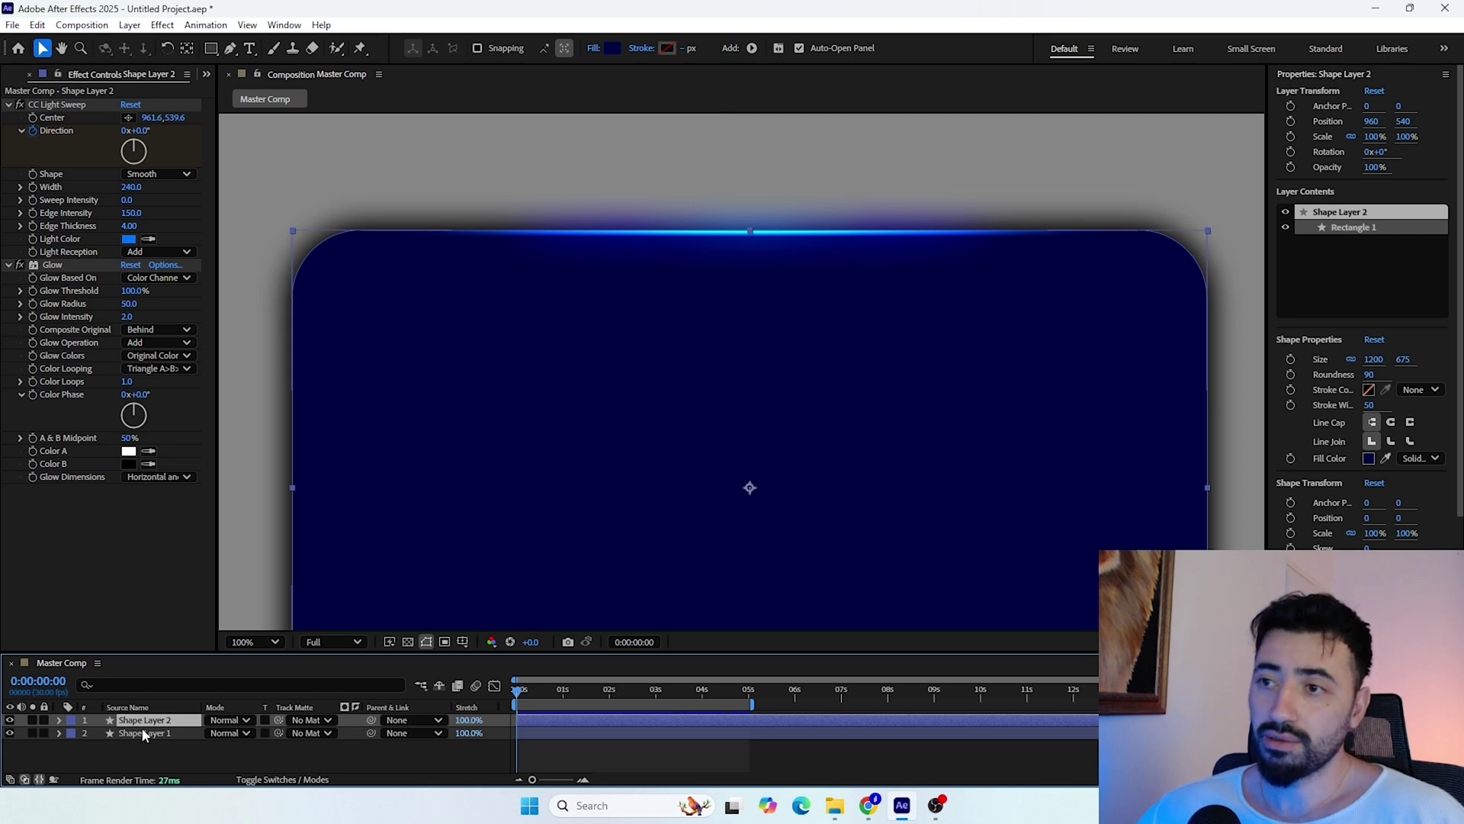
{"action": "left_click", "coordinate": [143, 731]}
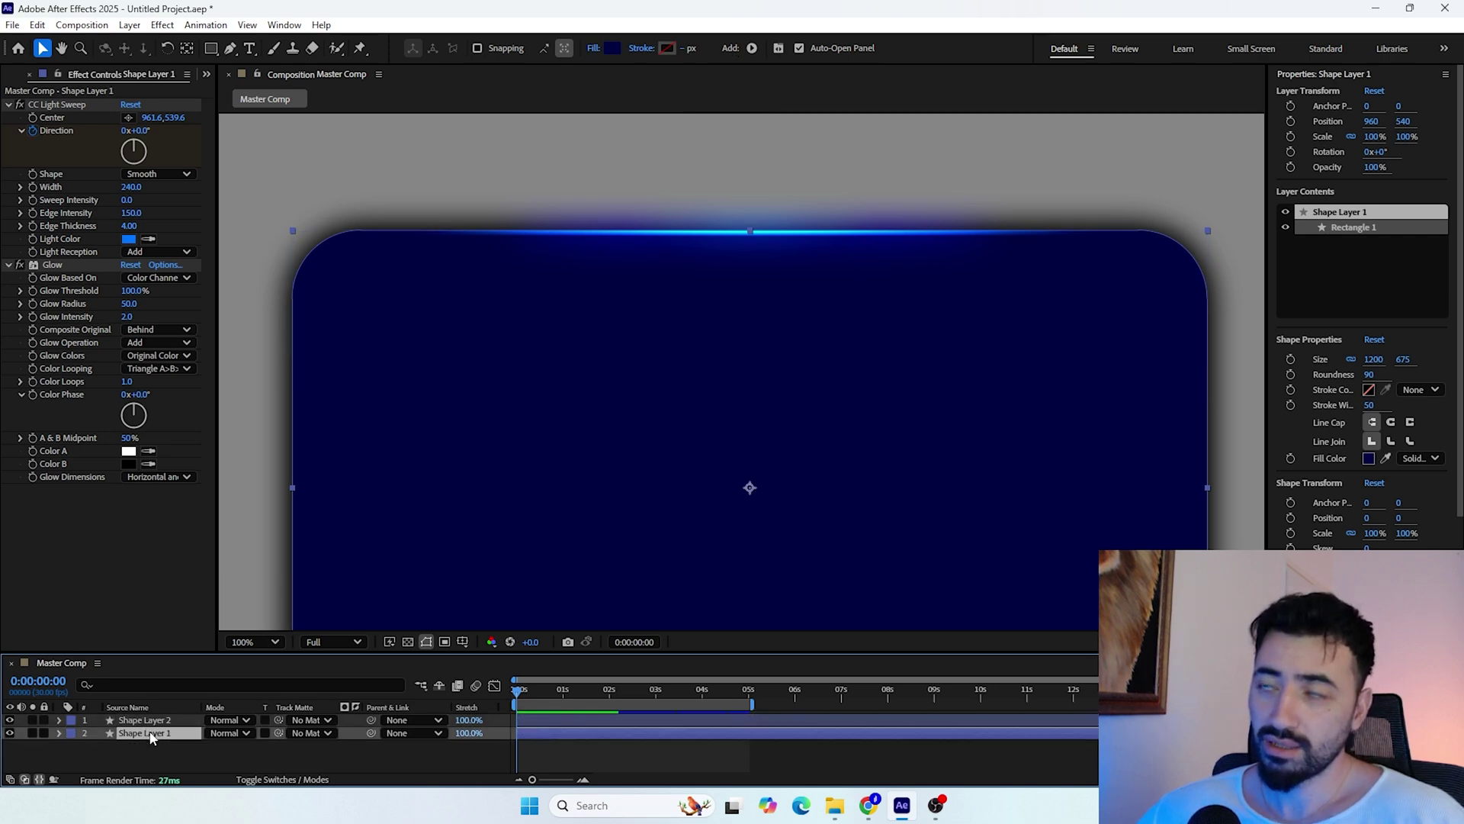
{"action": "left_click", "coordinate": [52, 266]}
{"action": "key", "text": "Delete"}
{"action": "left_click", "coordinate": [62, 106]}
{"action": "key", "text": "Delete"}
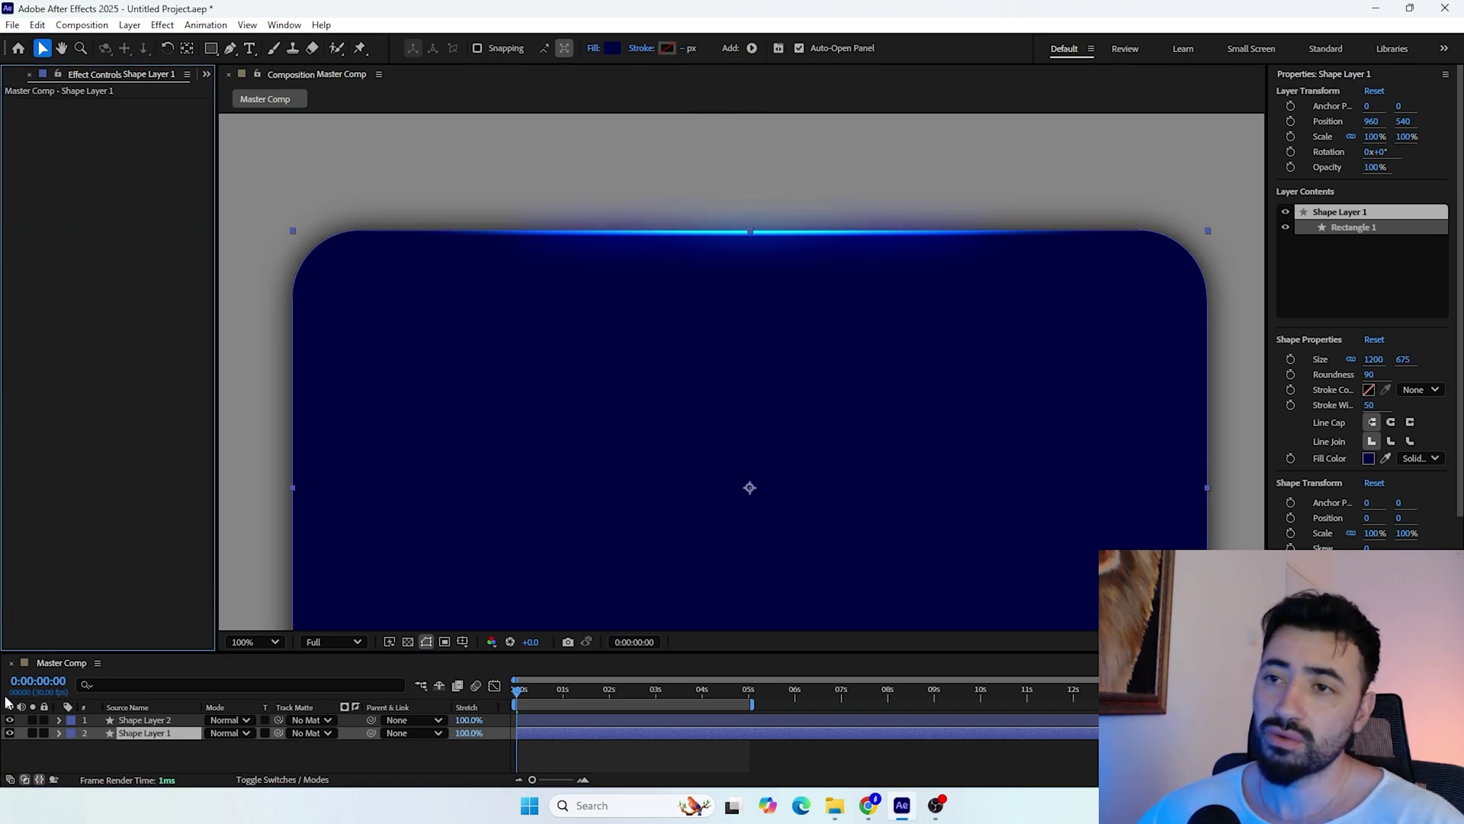
Hide Shape Layer 2 and rename the plain rectangle layer, Shape Layer 1, as Main Shape
{"action": "left_click", "coordinate": [10, 720]}
{"action": "left_click", "coordinate": [9, 733]}
{"action": "left_click", "coordinate": [9, 733]}
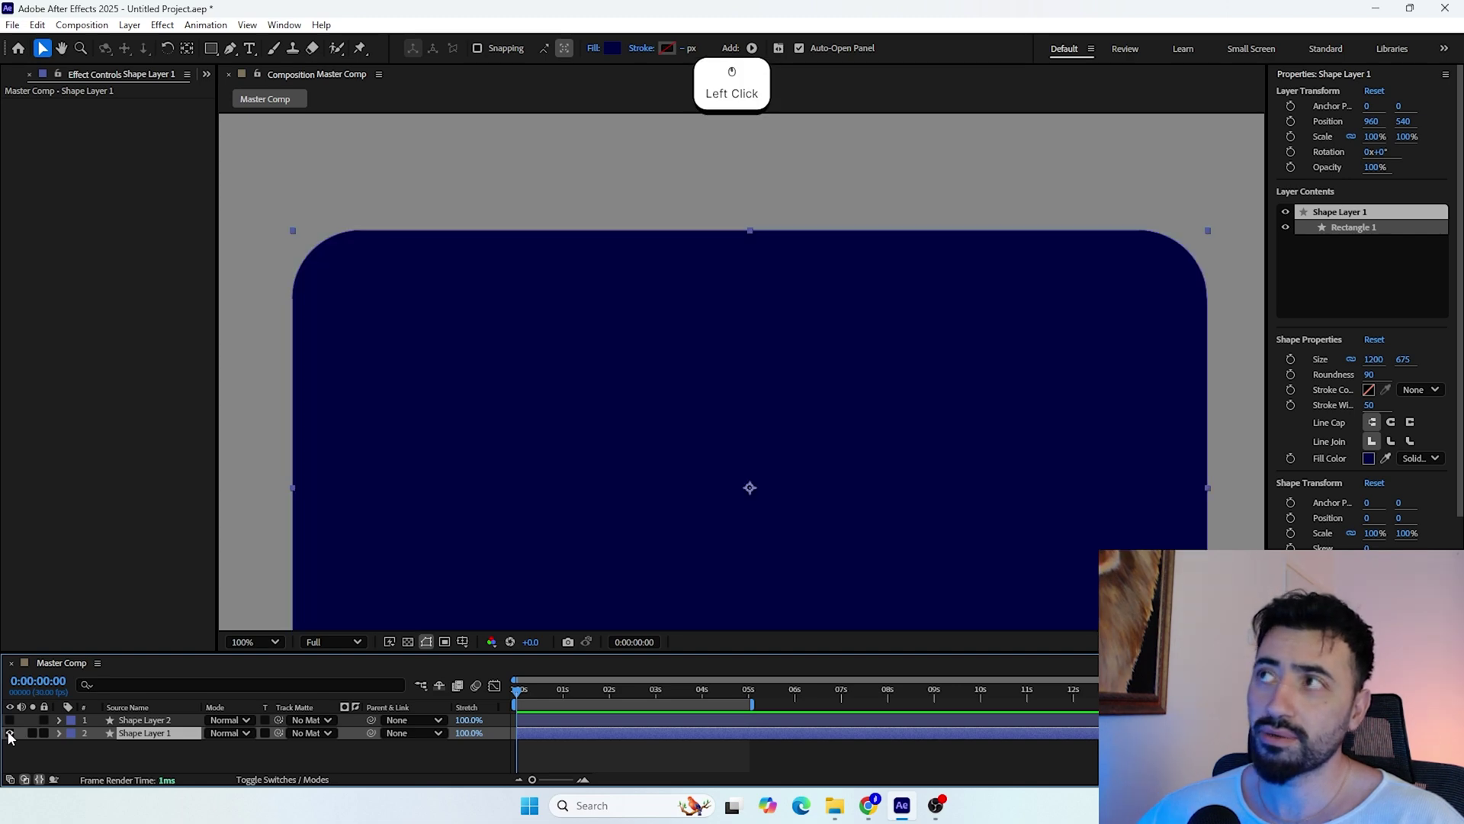
{"action": "left_click", "coordinate": [159, 735]}
{"action": "key", "text": "Return"}
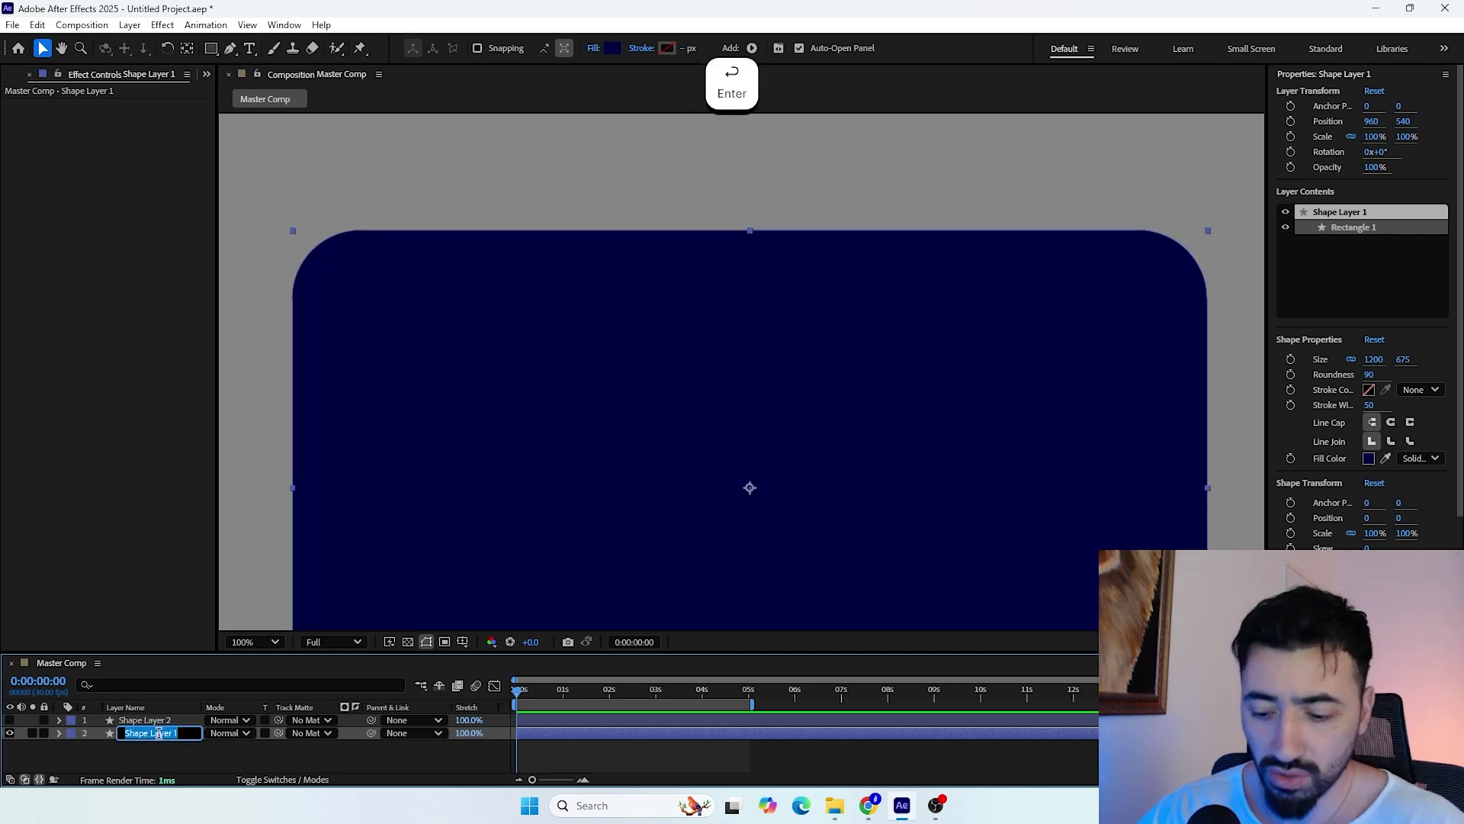
{"action": "type", "text": "Main Shape"}
Show Shape Layer 2 with Main Shape hidden and set its light sweep's Light Reception to Cutout
{"action": "left_click", "coordinate": [9, 733]}
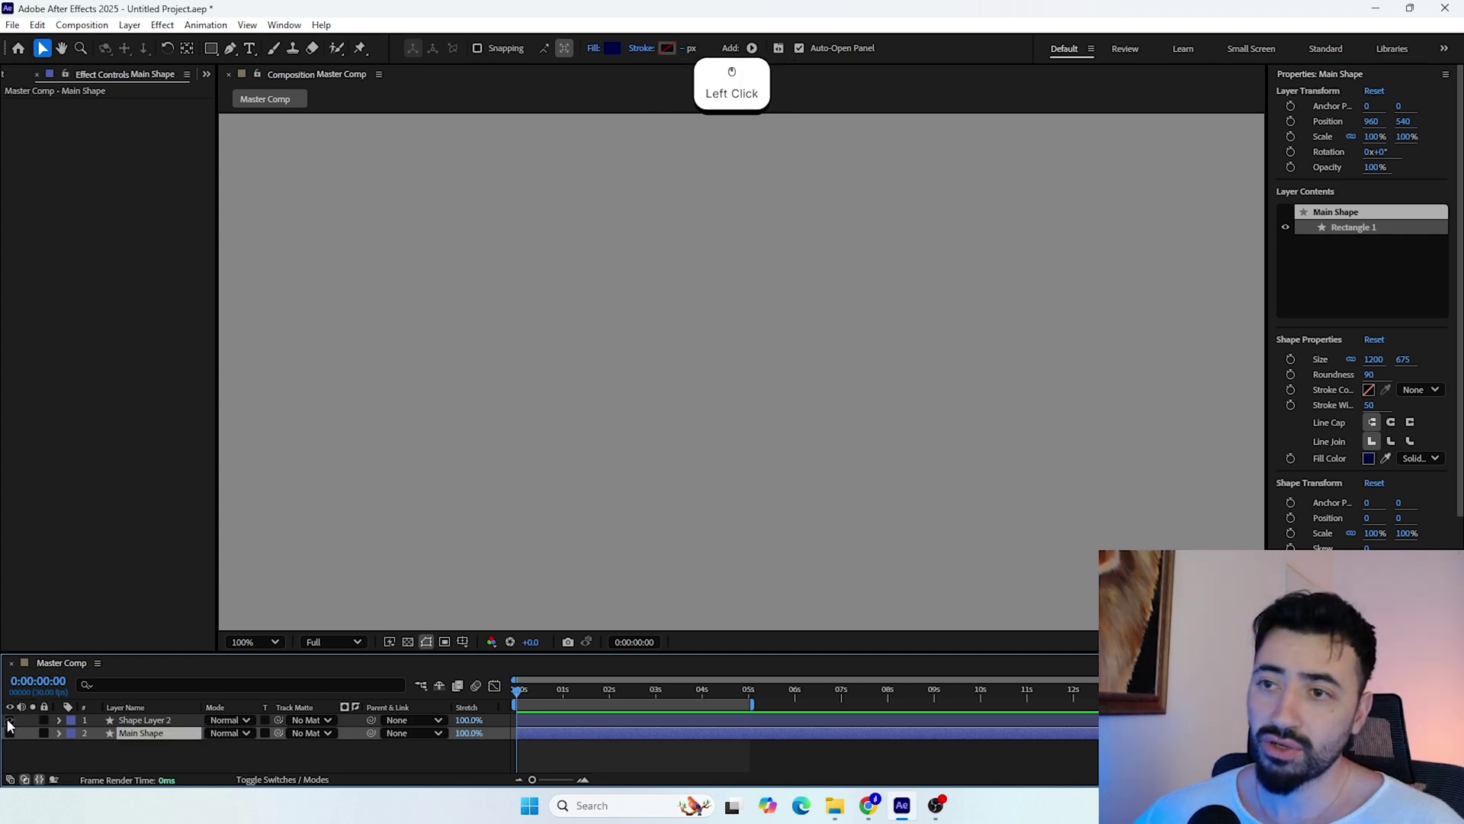
{"action": "left_click", "coordinate": [9, 731]}
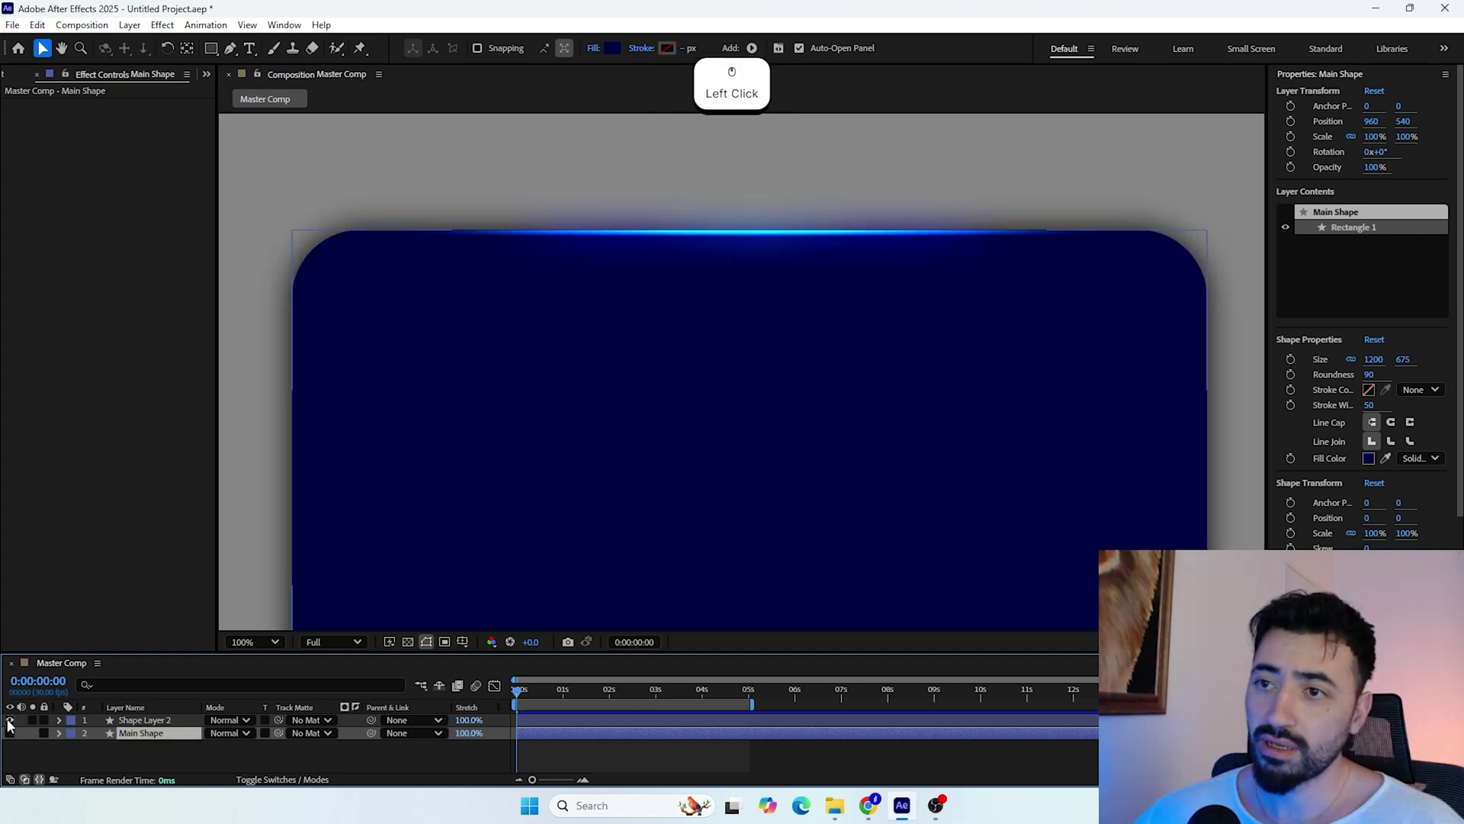
{"action": "left_click", "coordinate": [140, 721]}
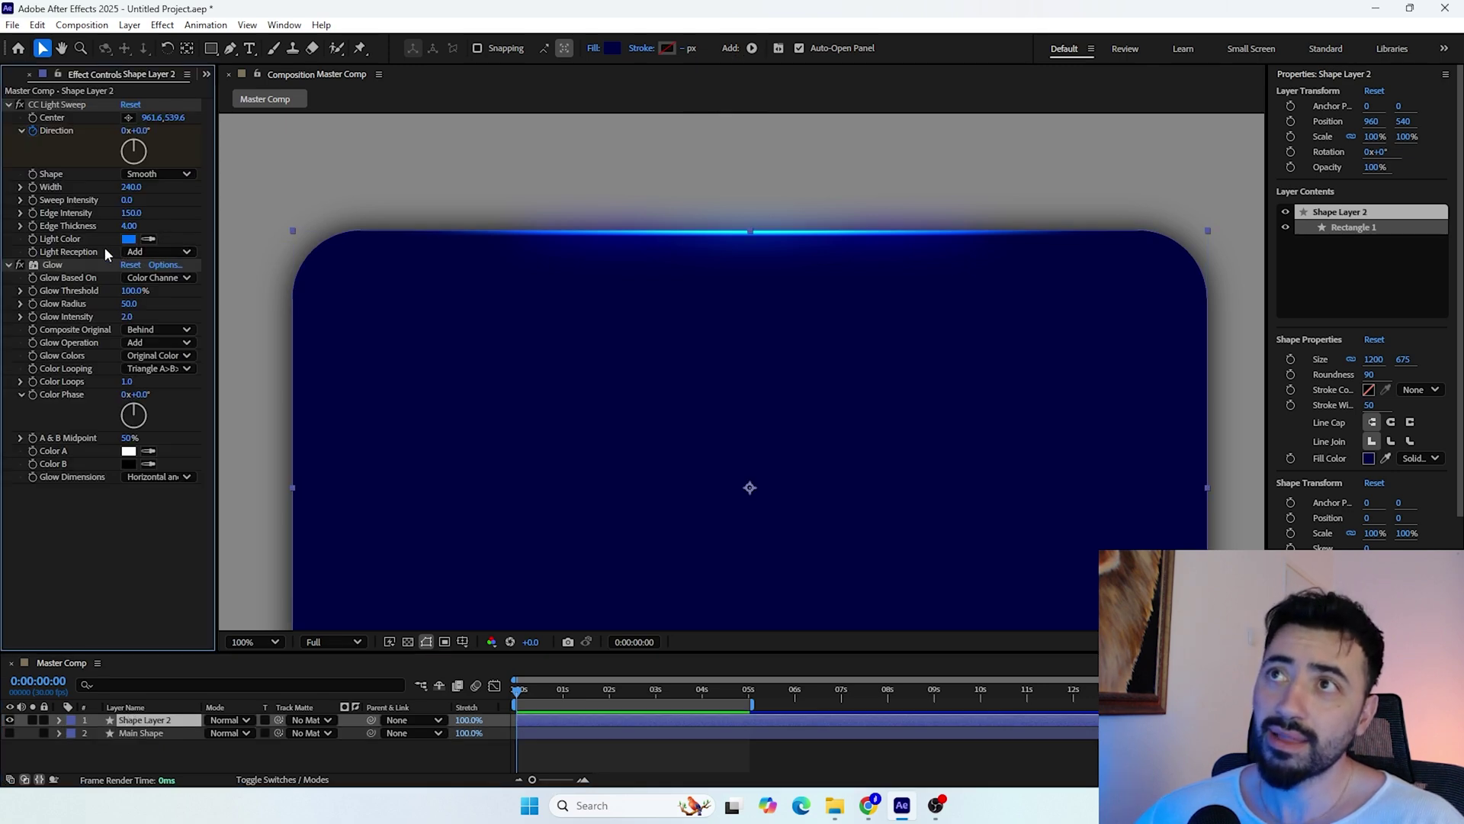
{"action": "left_click", "coordinate": [177, 252]}
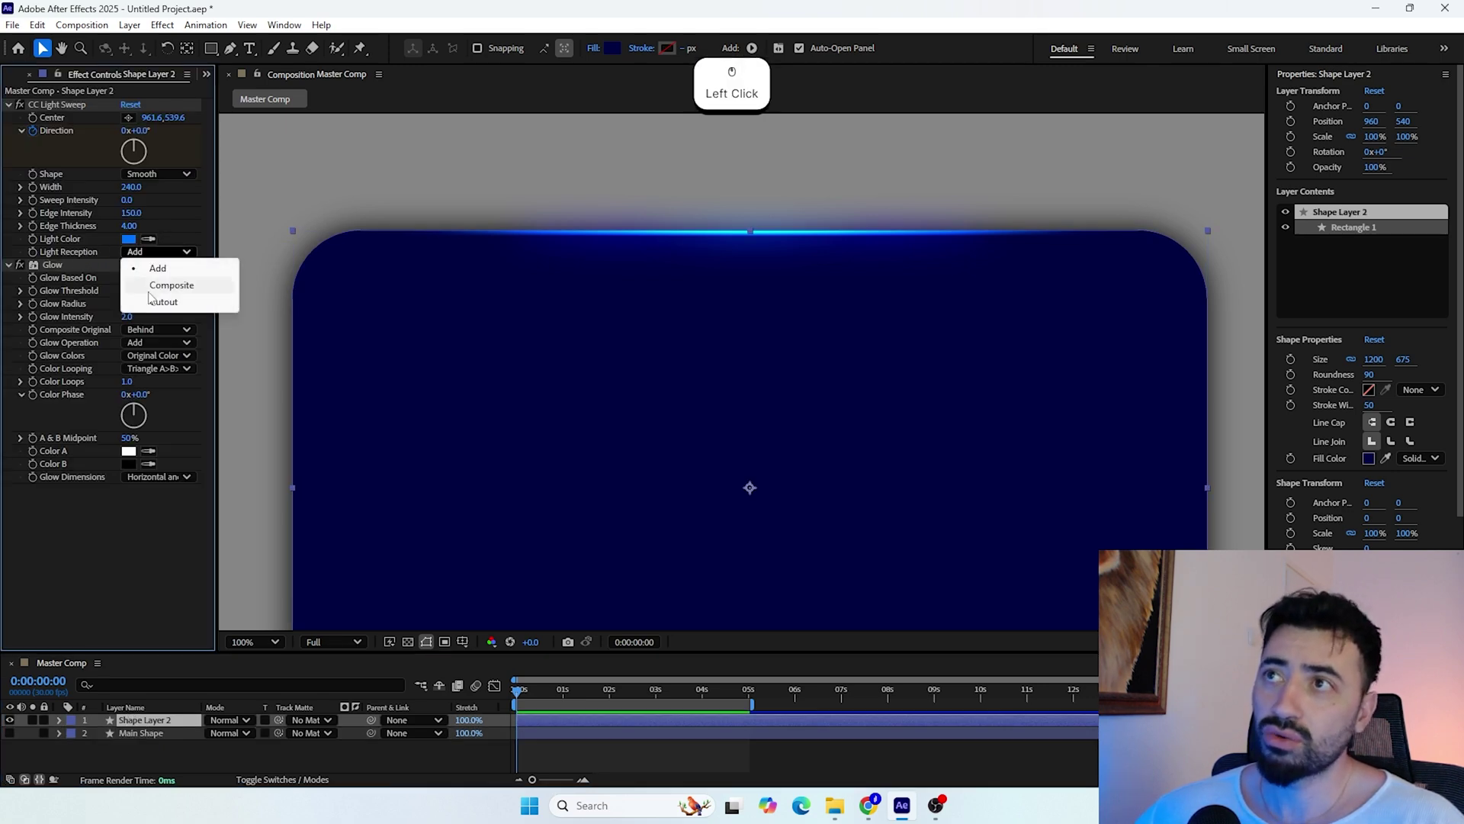
{"action": "left_click", "coordinate": [152, 302]}
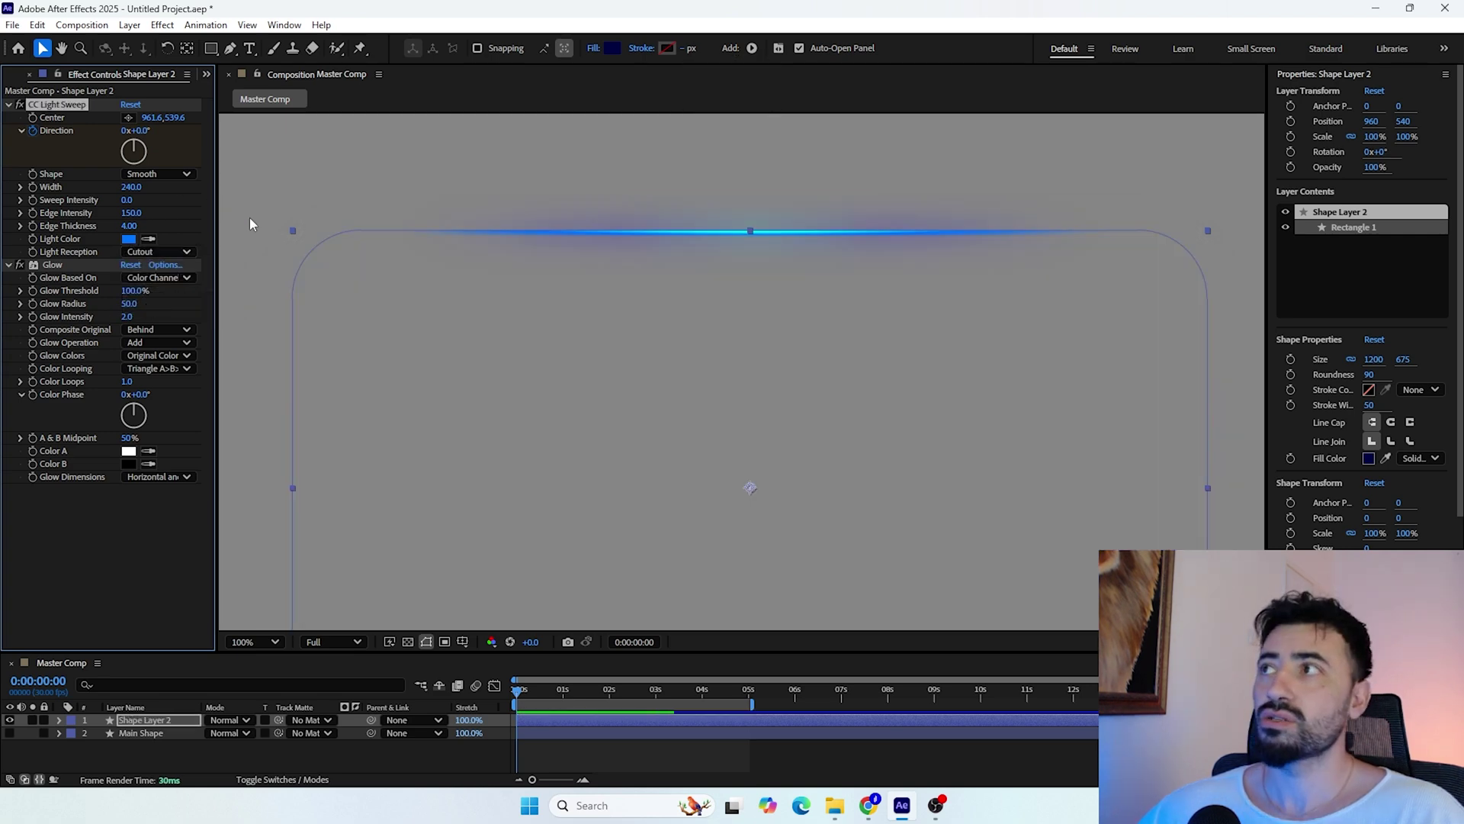
{"action": "mouse_move", "coordinate": [536, 690]}
{"action": "left_mouse_down"}
{"action": "mouse_move", "coordinate": [557, 693]}
{"action": "mouse_move", "coordinate": [510, 693]}
{"action": "left_mouse_up"}
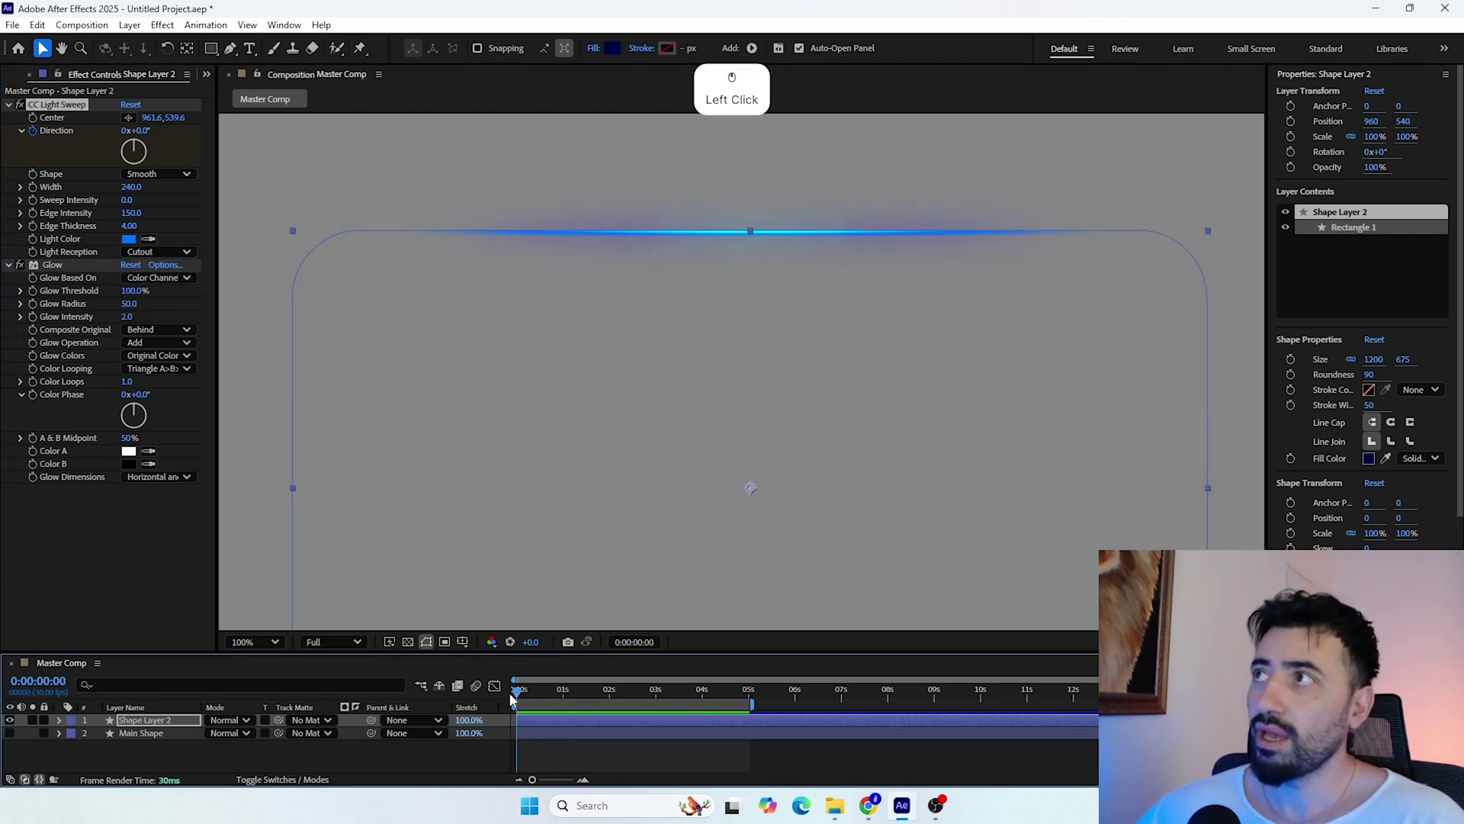
{"action": "left_click", "coordinate": [52, 265]}
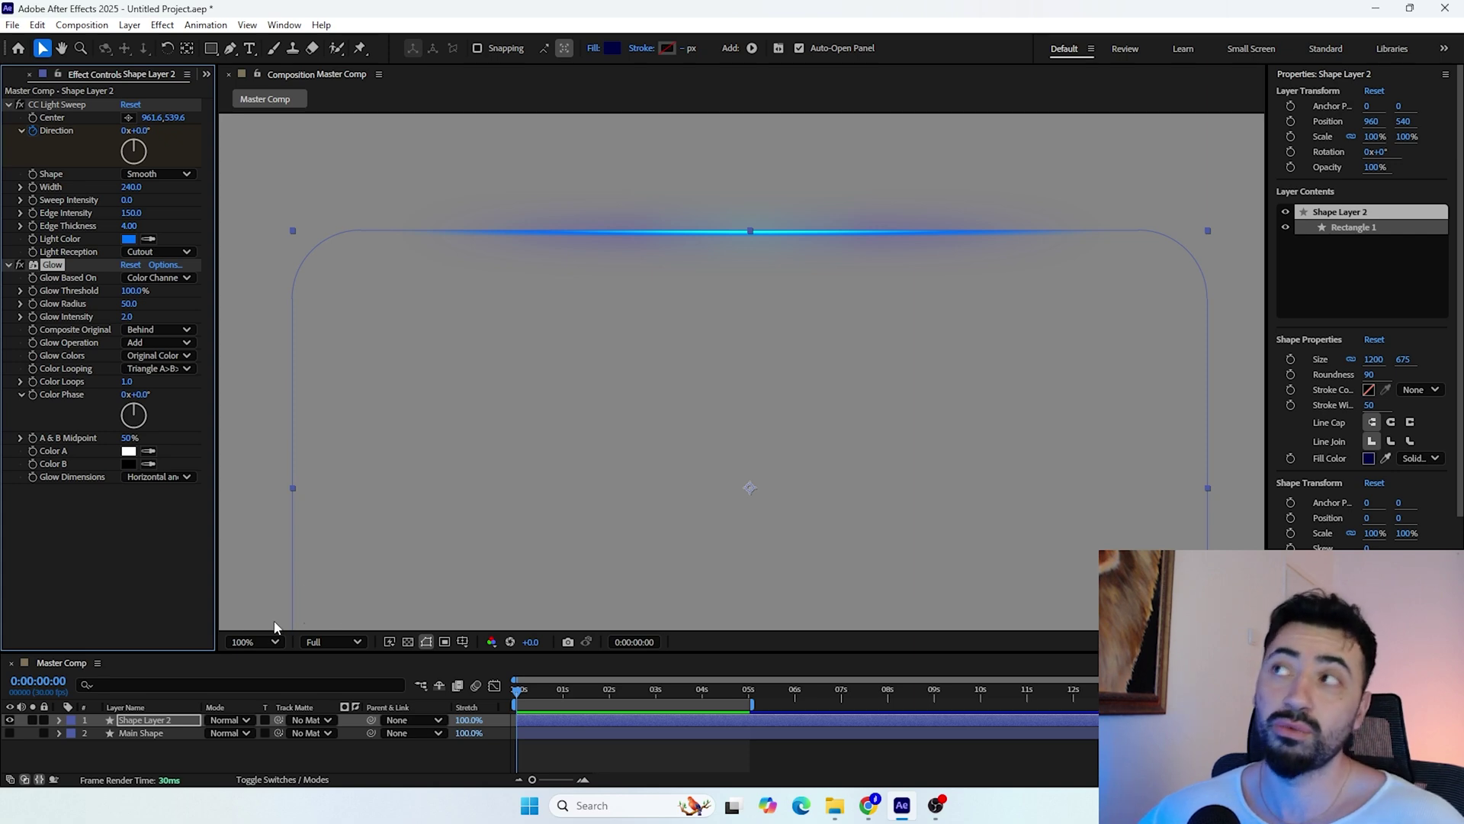
Make Main Shape visible again and rename Shape Layer 2 as Shine Edge
{"action": "left_click", "coordinate": [9, 733]}
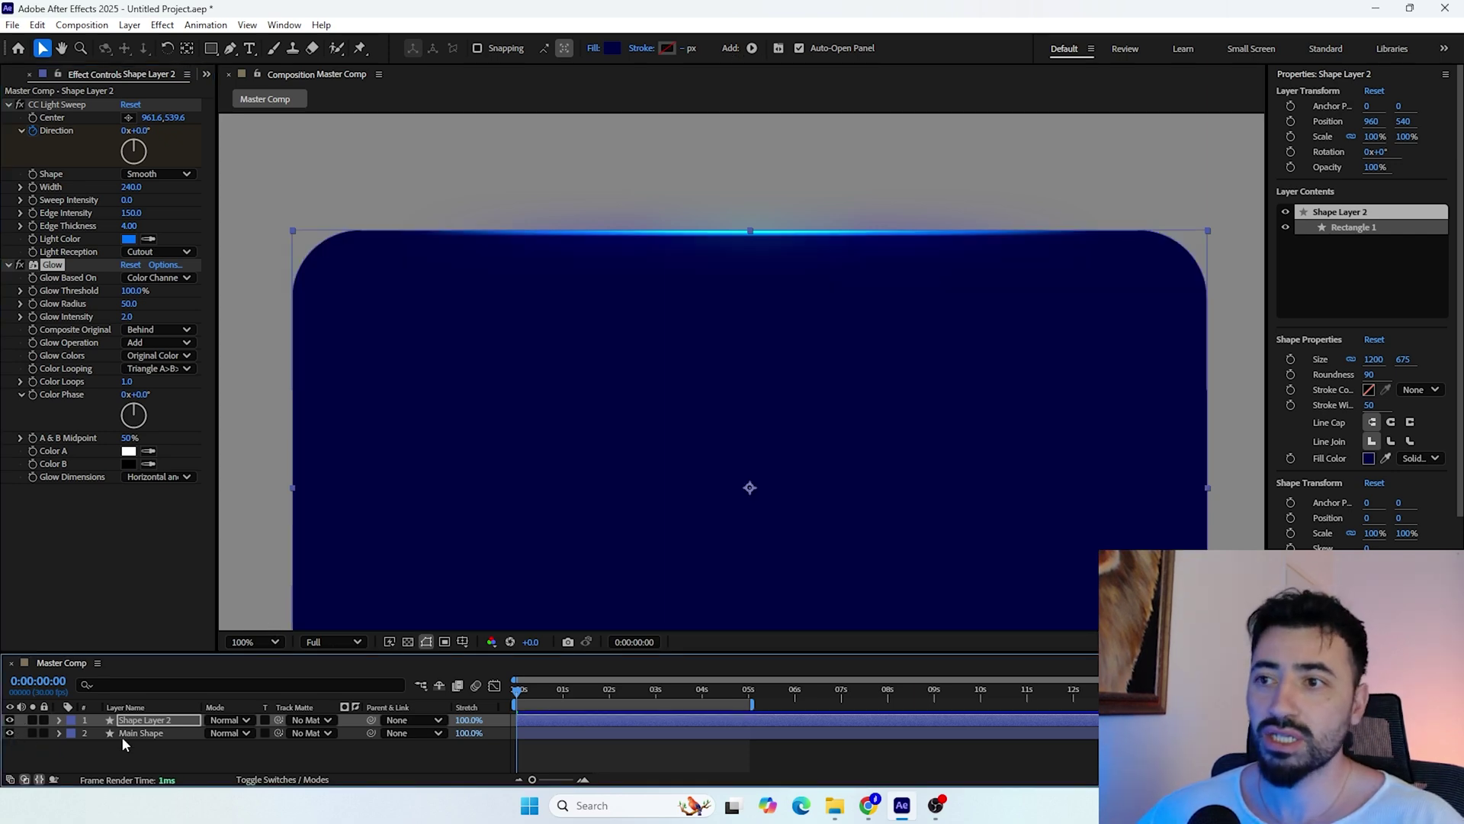
{"action": "left_click", "coordinate": [143, 720]}
{"action": "key", "text": "Return"}
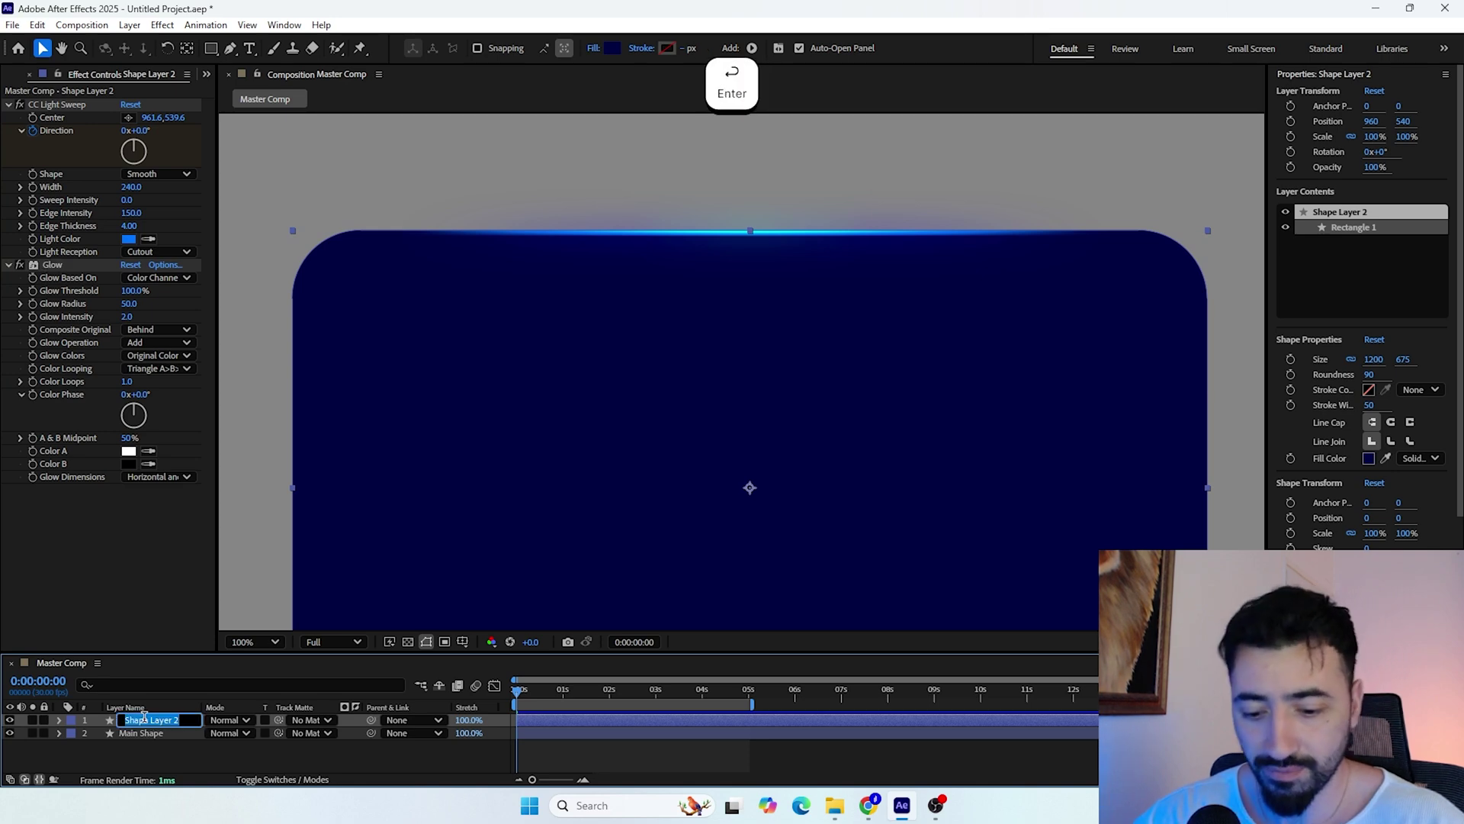
{"action": "type", "text": "Shine Edg"}
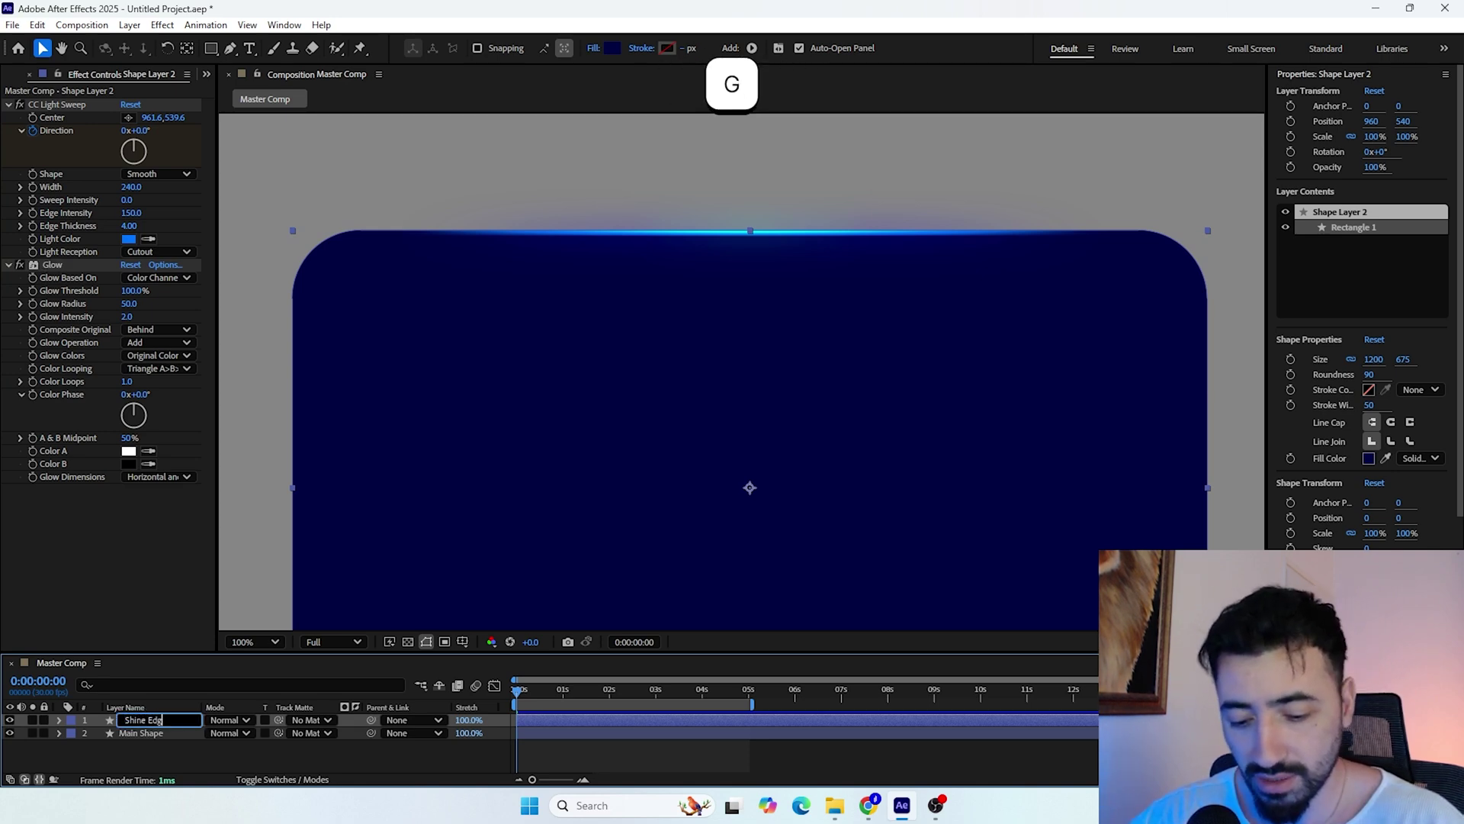
{"action": "type", "text": "e"}
{"action": "key", "text": "Return"}
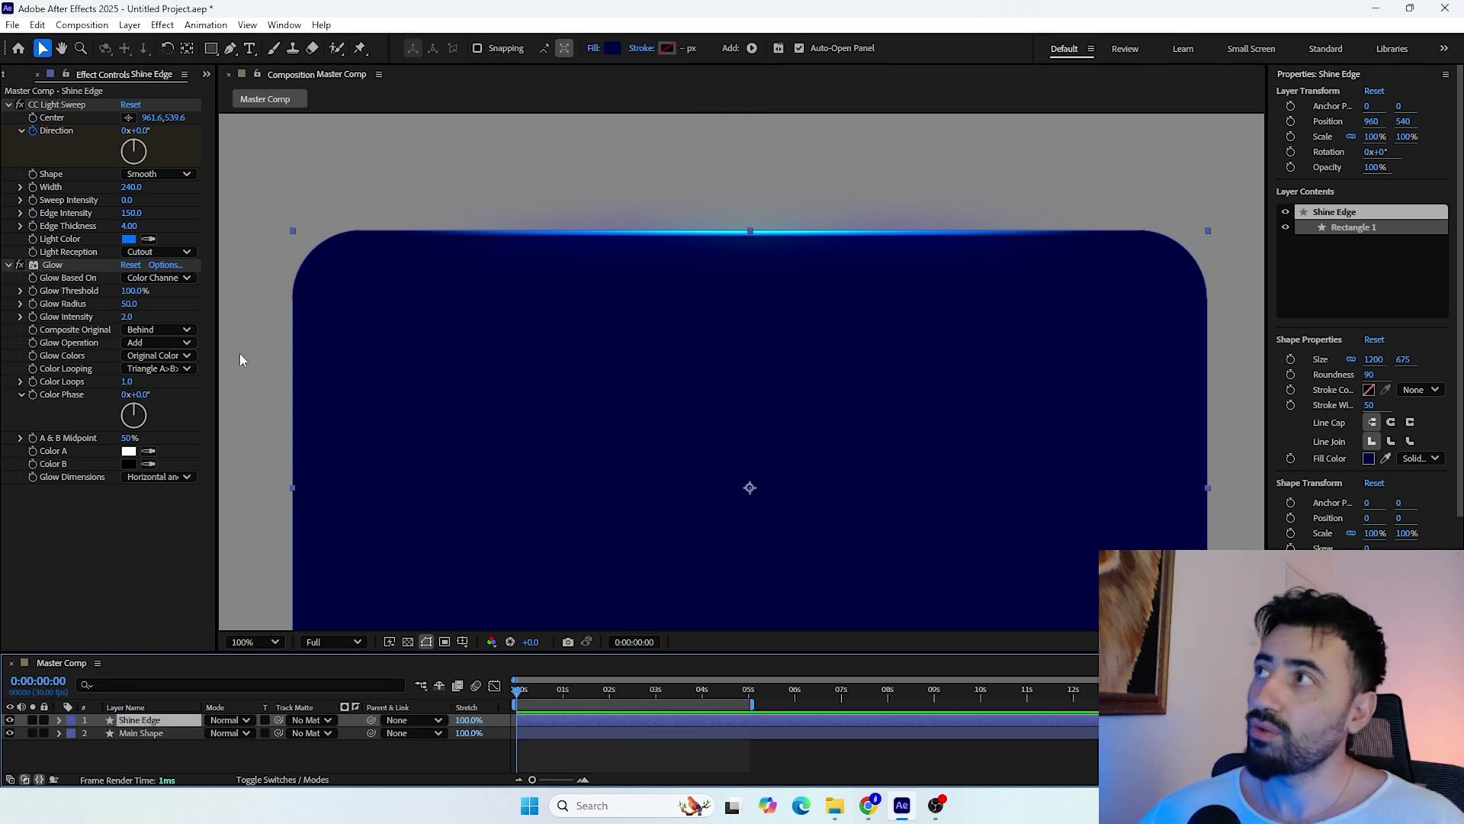
Preview the glowing edge animation from the start of the timeline and return to the first frame
{"action": "left_click_drag", "start_coordinate": [524, 691], "coordinate": [446, 690]}
{"action": "left_click", "coordinate": [370, 756]}
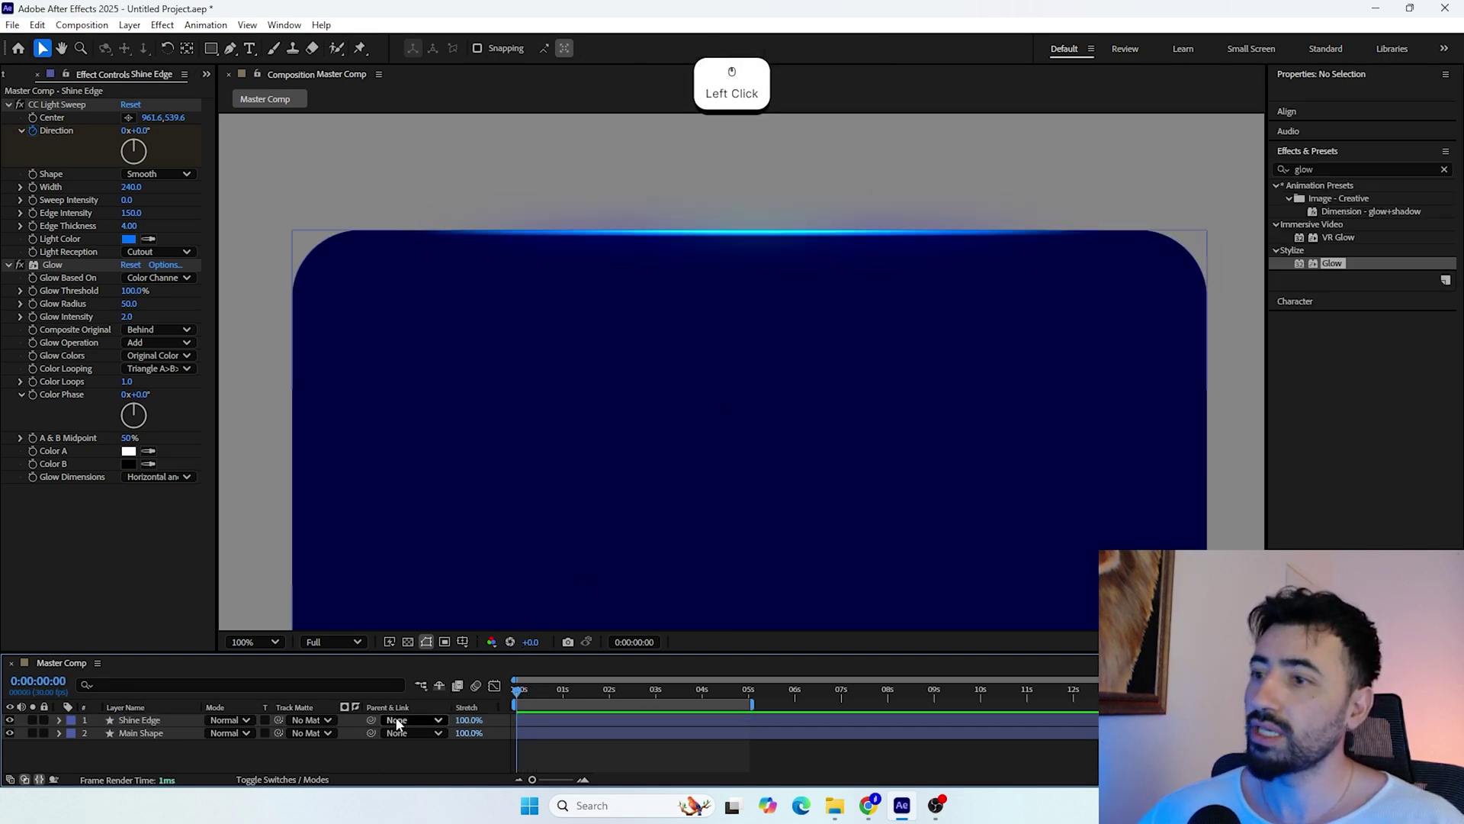
{"action": "key", "text": "space"}
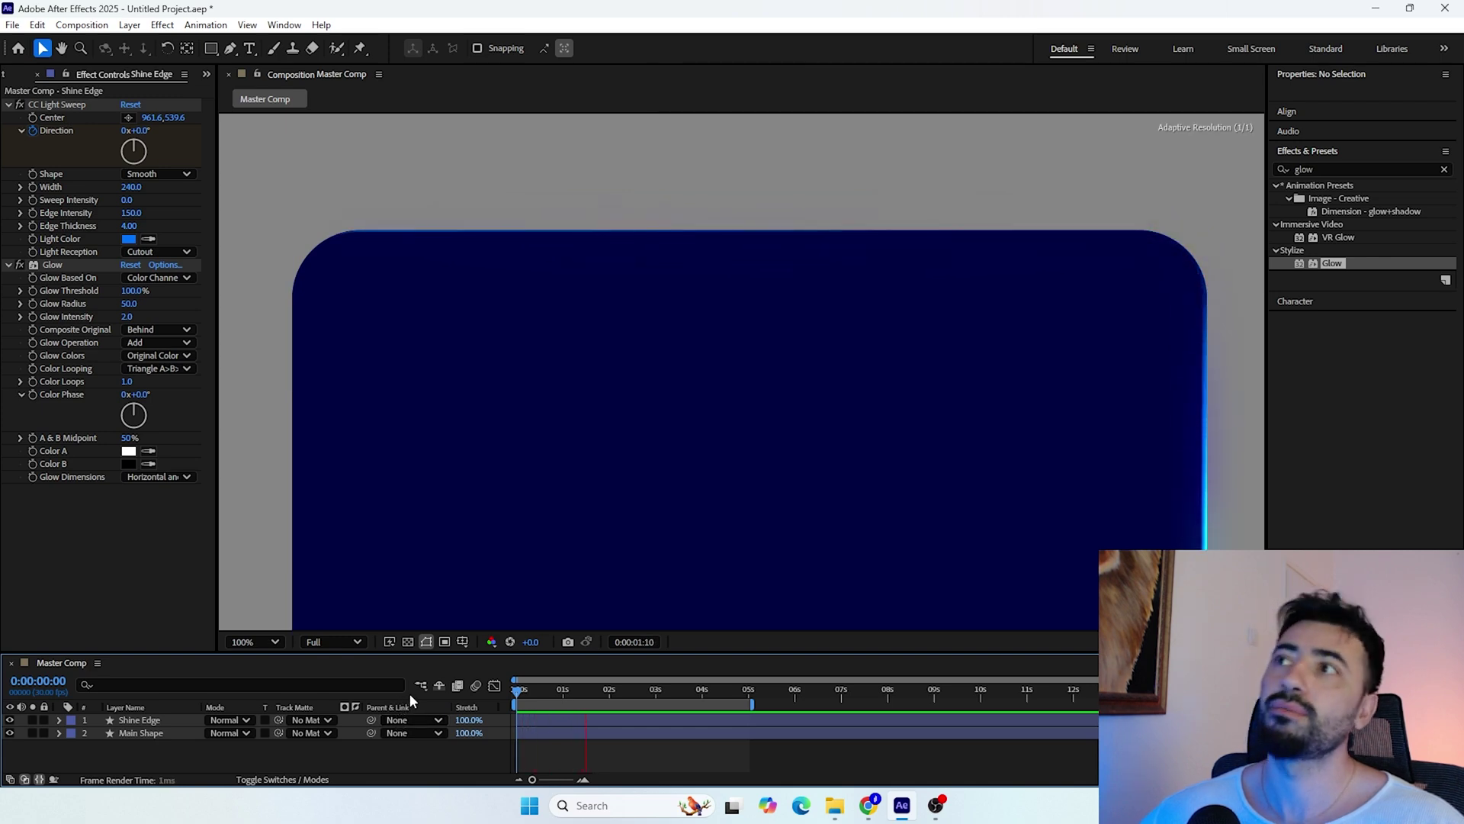
{"action": "left_click_drag", "start_coordinate": [596, 698], "coordinate": [502, 685]}
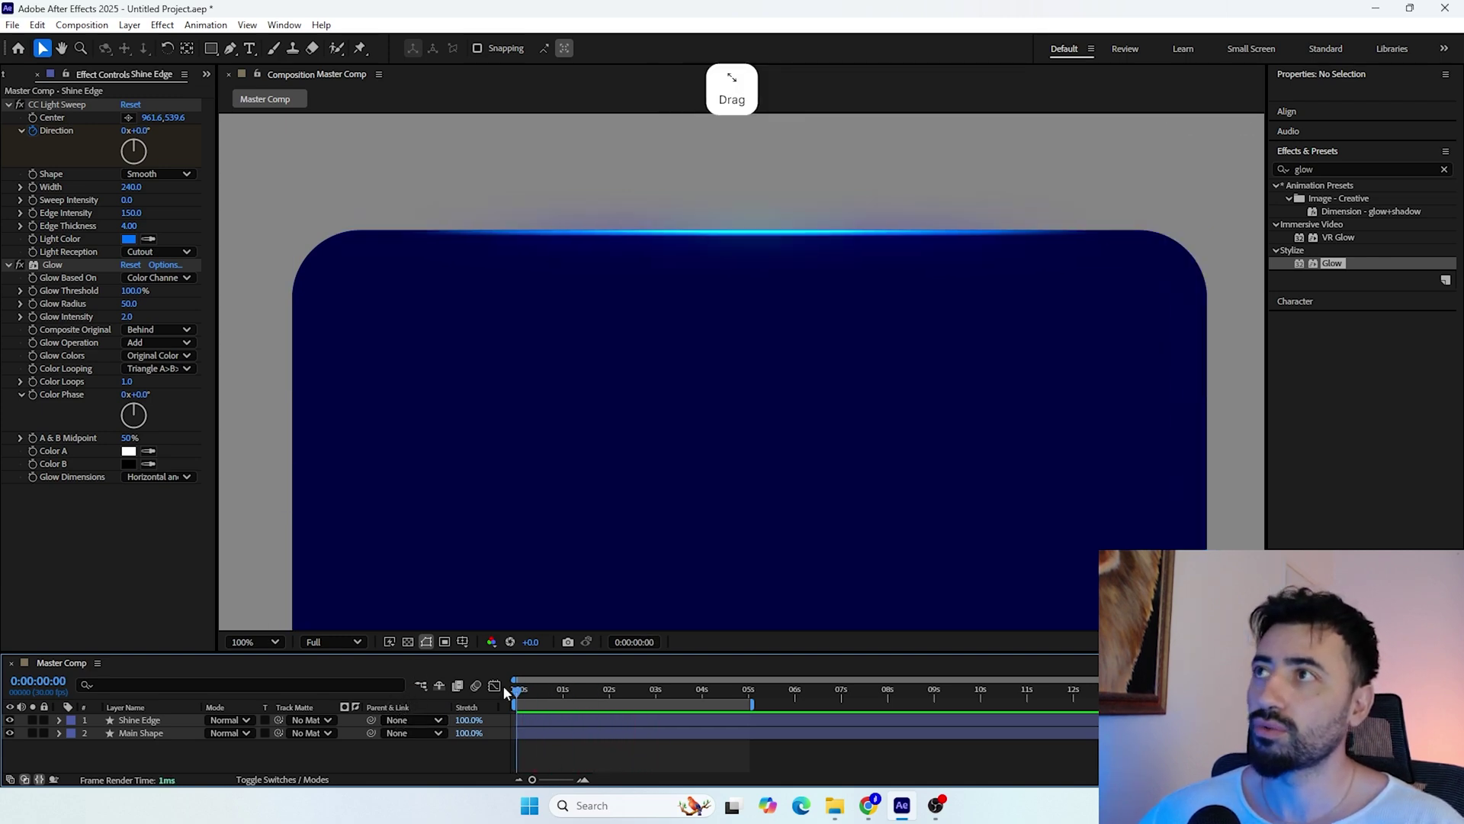
Duplicate the Glow effect on Shine Edge, set the copy's Glow Radius to 50 and collapse the first Glow
{"action": "left_click", "coordinate": [70, 263]}
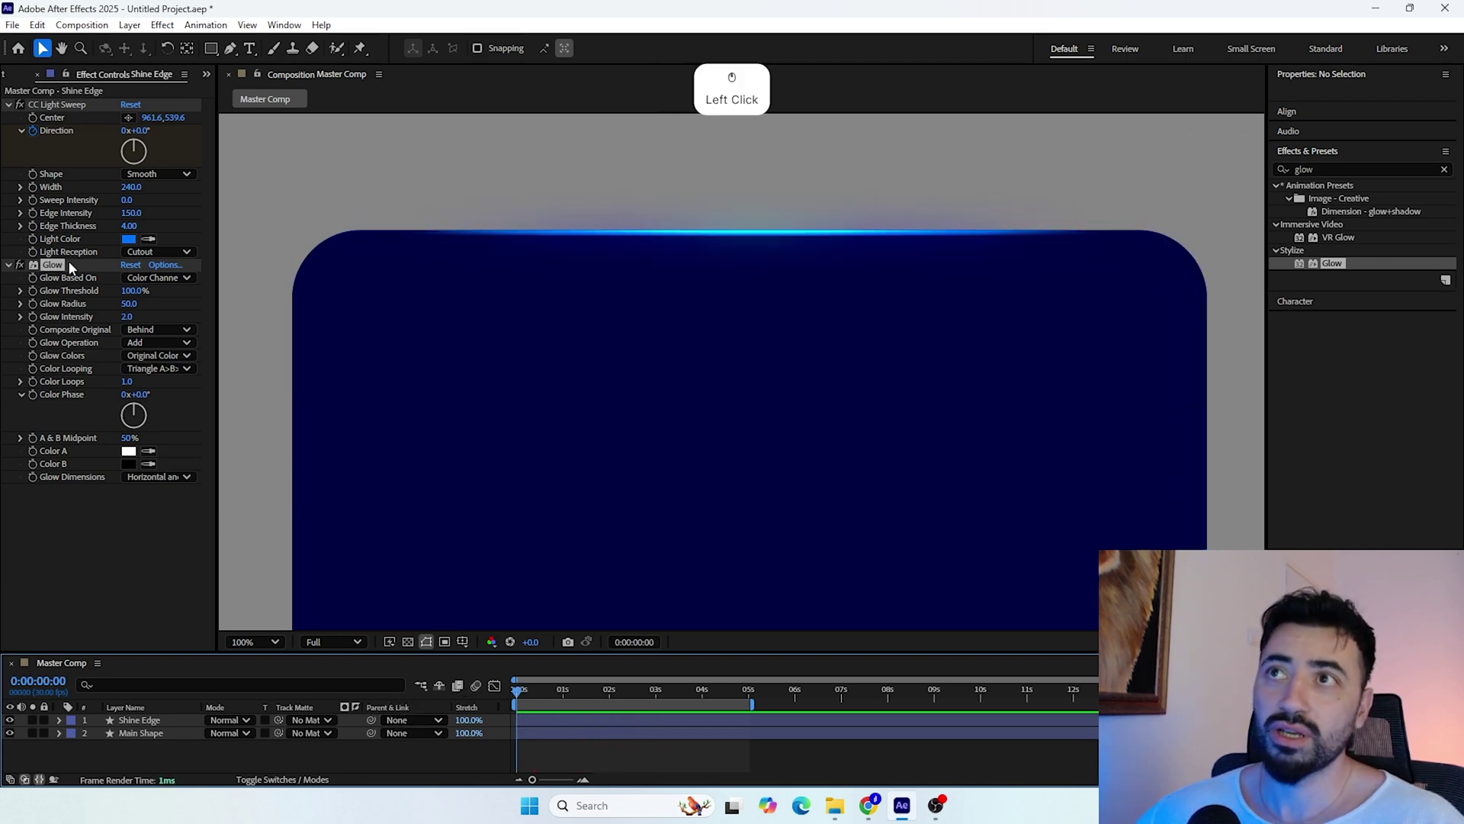
{"action": "key", "text": "ctrl+d"}
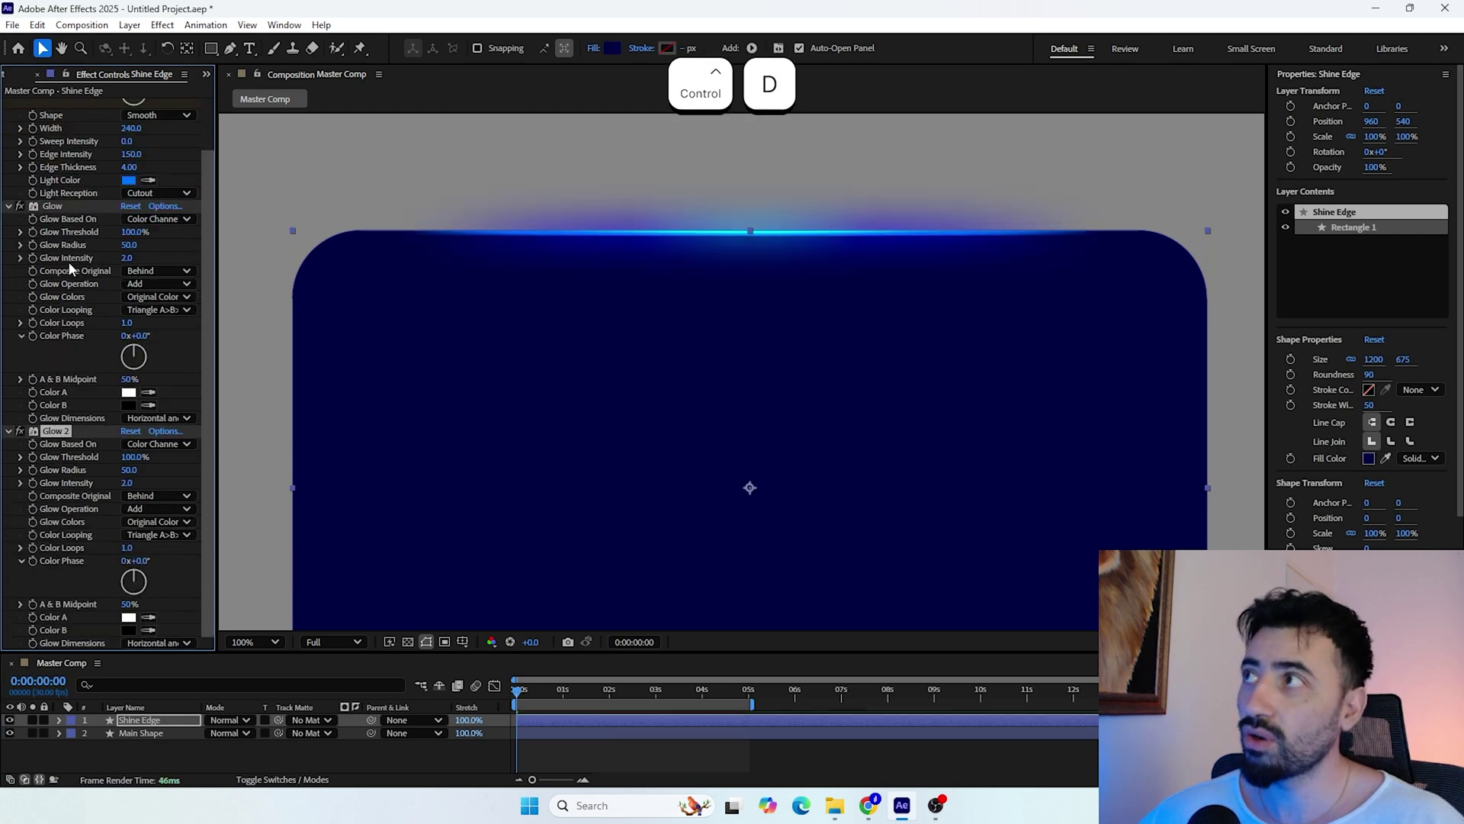
{"action": "left_click_drag", "start_coordinate": [128, 470], "coordinate": [107, 468]}
{"action": "left_click", "coordinate": [128, 470]}
{"action": "type", "text": "50"}
{"action": "key", "text": "Return"}
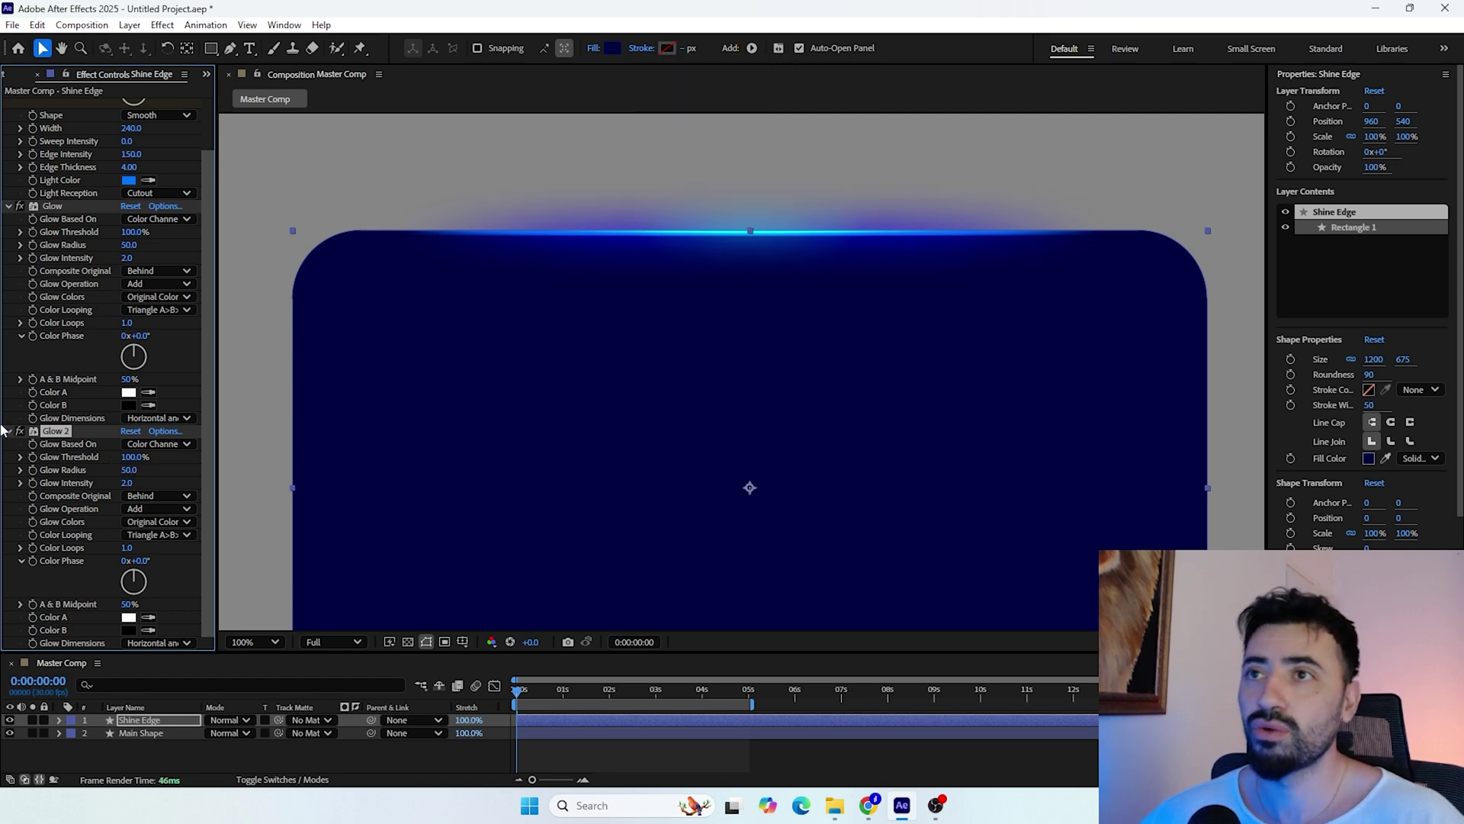
{"action": "left_click", "coordinate": [9, 207]}
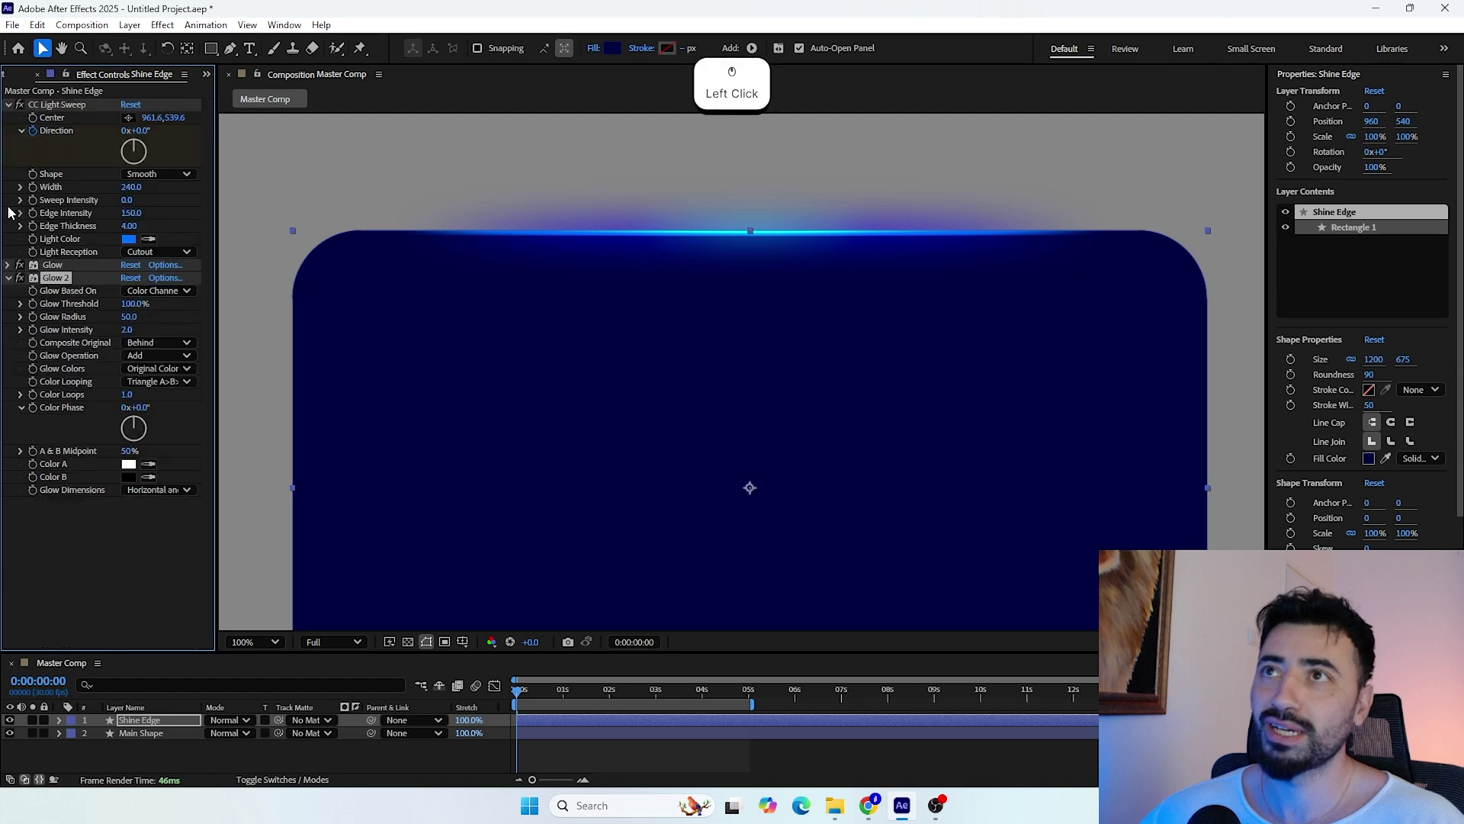
Collapse the Glow 2 and CC Light Sweep effects on Shine Edge and make the timeline area taller
{"action": "left_click", "coordinate": [9, 278]}
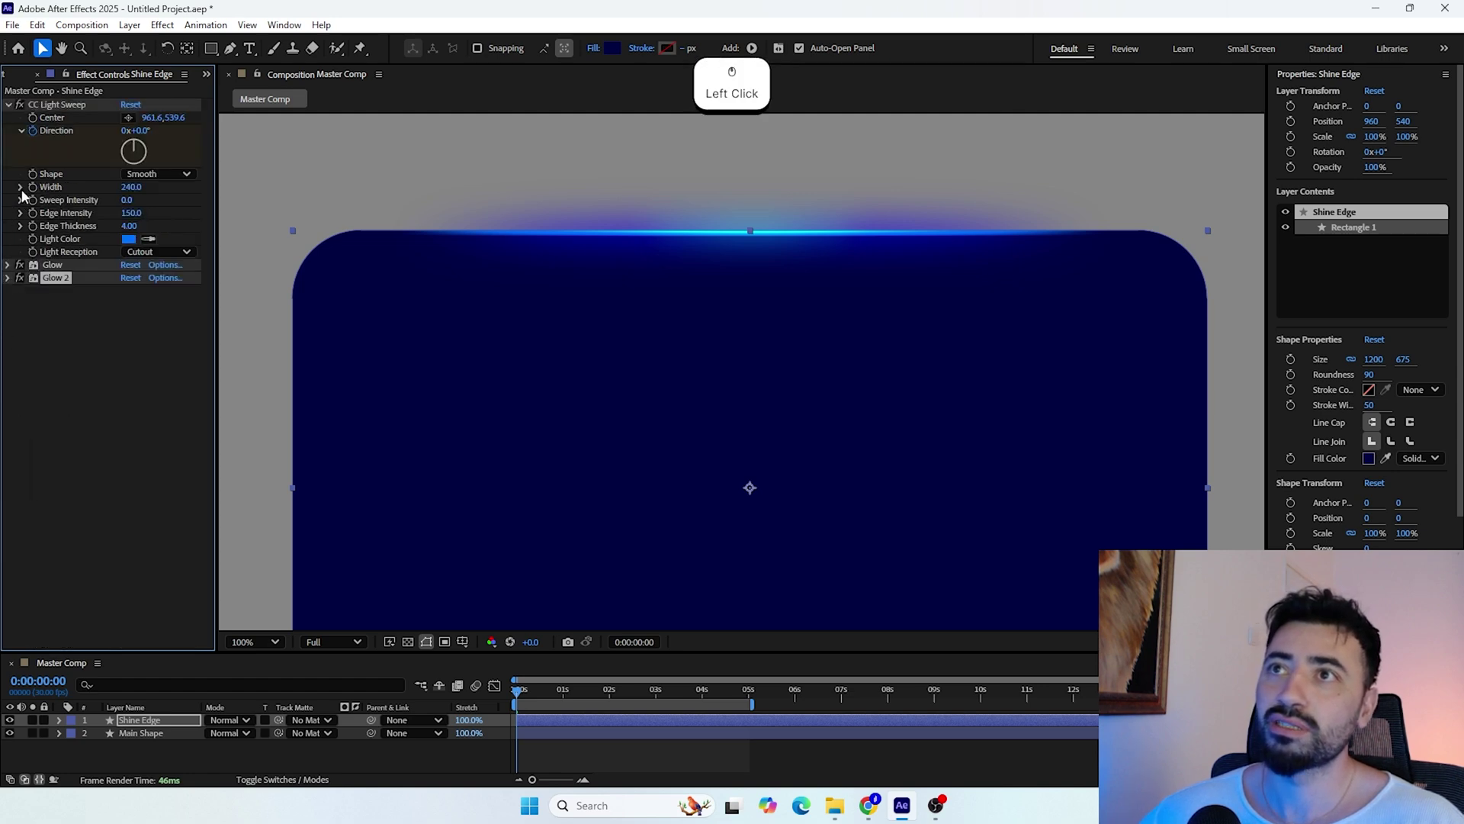
{"action": "left_click", "coordinate": [9, 106]}
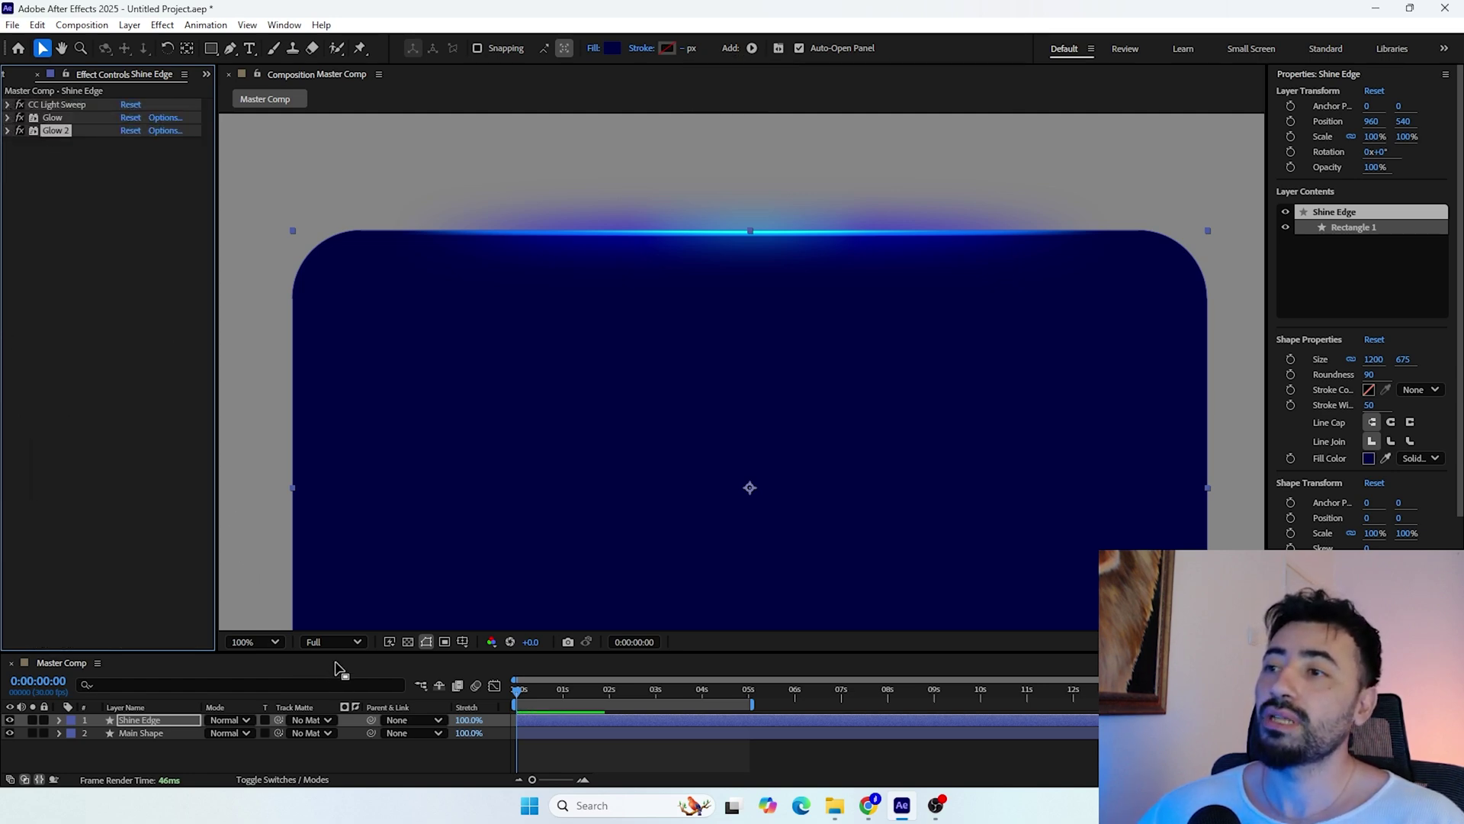
{"action": "left_click_drag", "start_coordinate": [340, 652], "coordinate": [355, 562]}
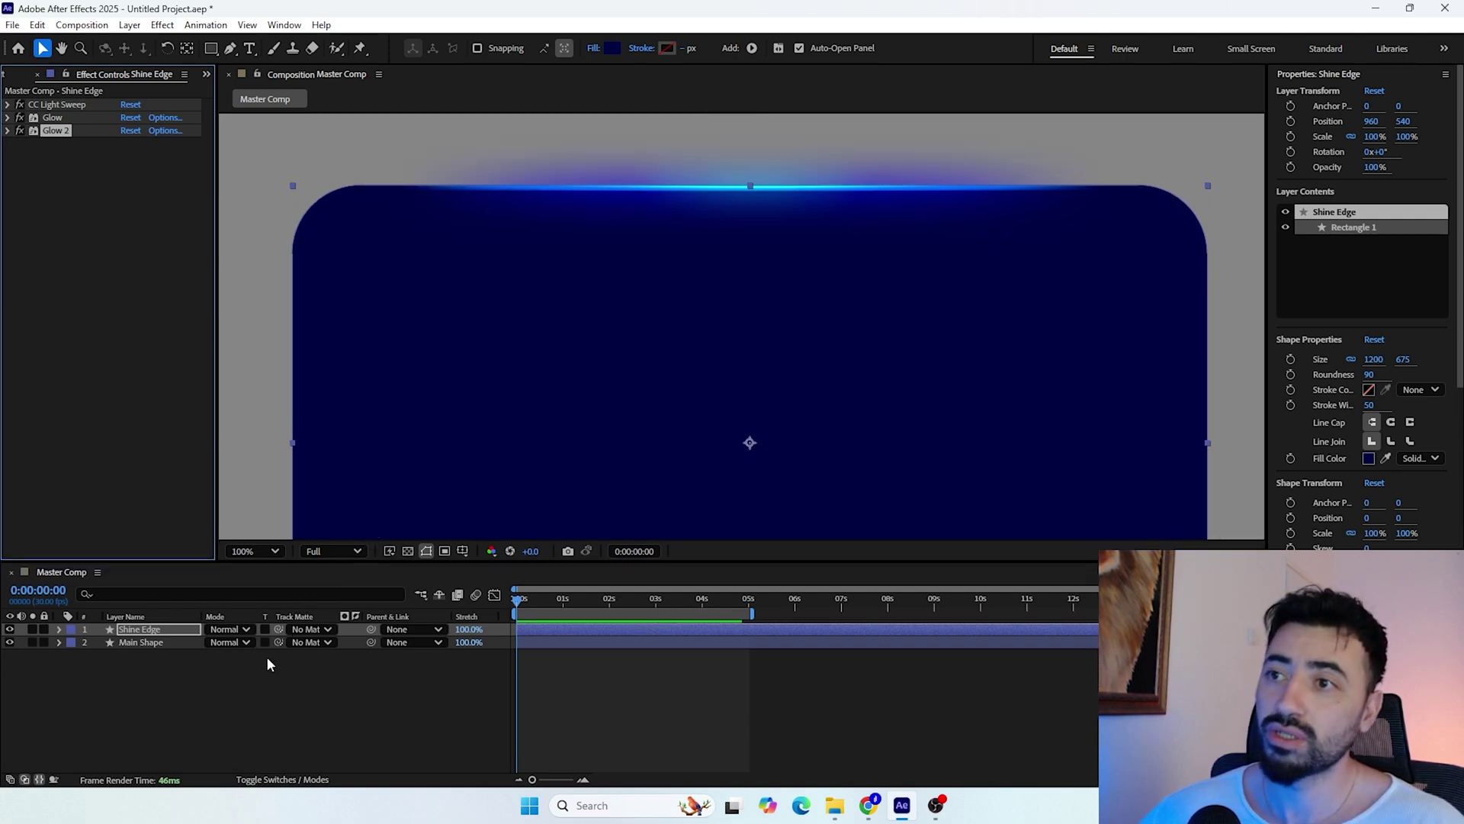
Try moving Main Shape on its own in the composition and undo the move
{"action": "left_click", "coordinate": [163, 641]}
{"action": "left_click_drag", "start_coordinate": [736, 415], "coordinate": [680, 432]}
{"action": "key", "text": "ctrl+z"}
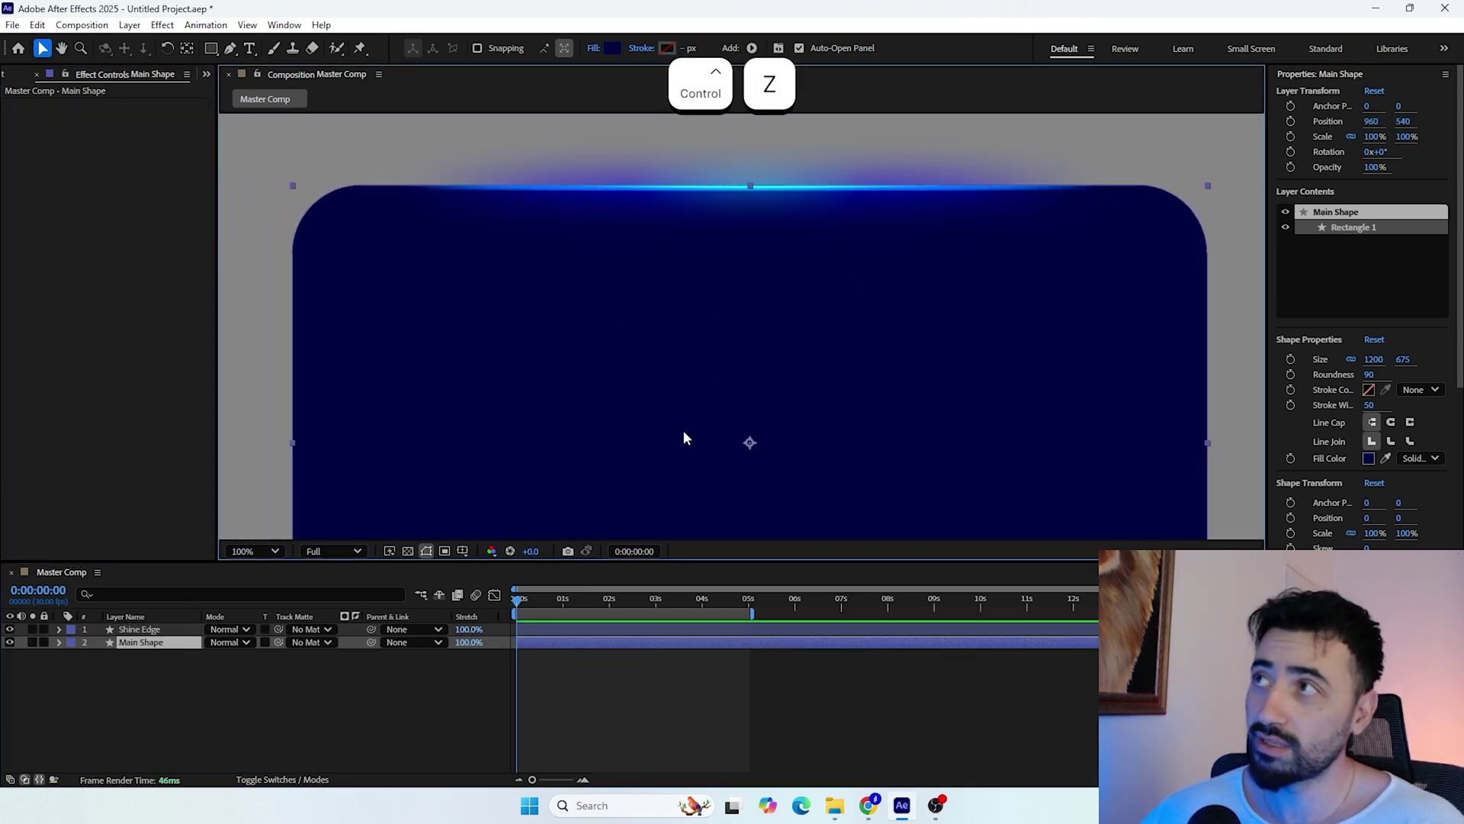
Parent the Shine Edge layer to Main Shape
{"action": "left_click", "coordinate": [276, 776]}
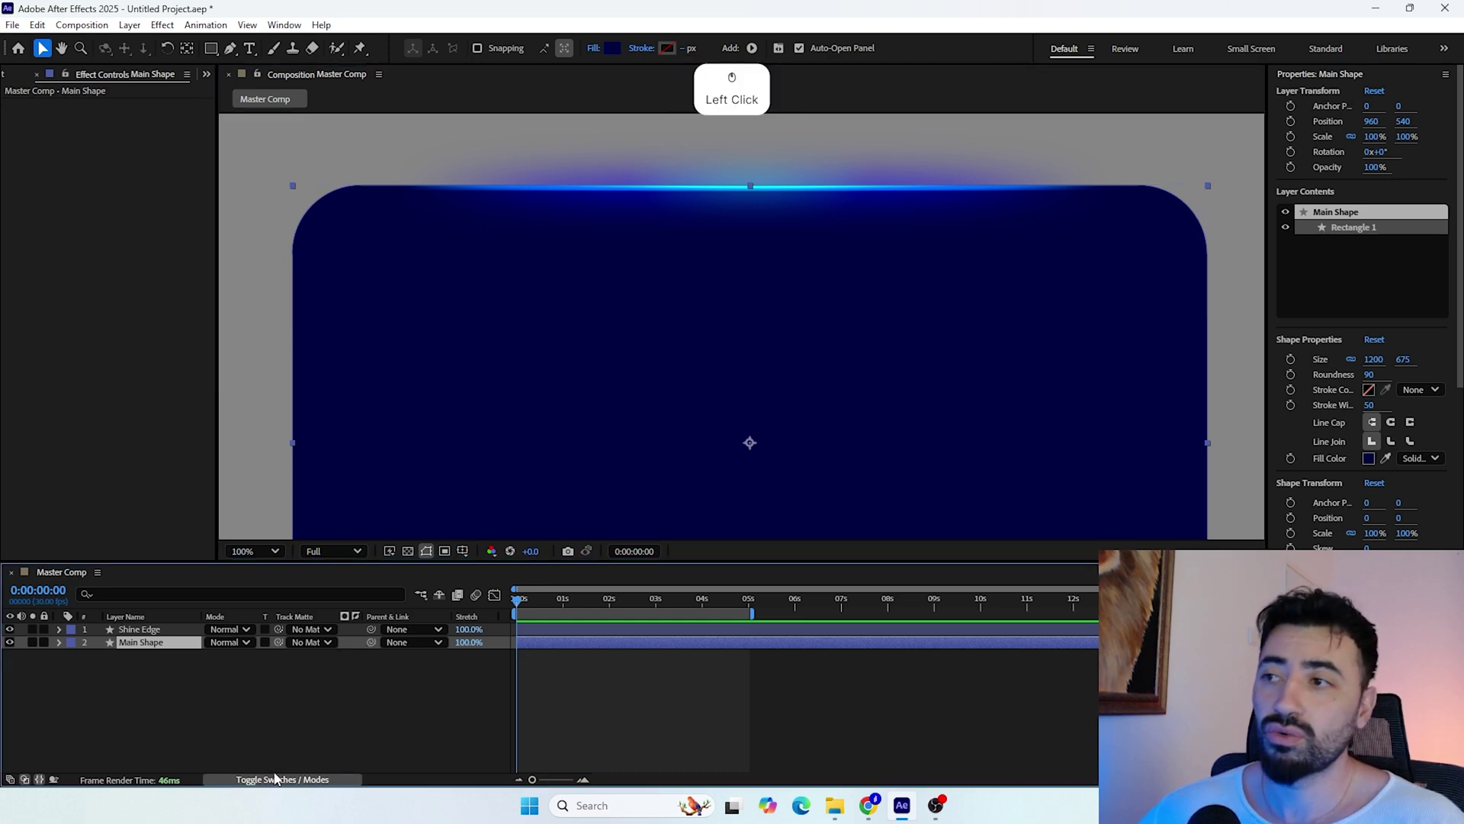
{"action": "left_click", "coordinate": [276, 776]}
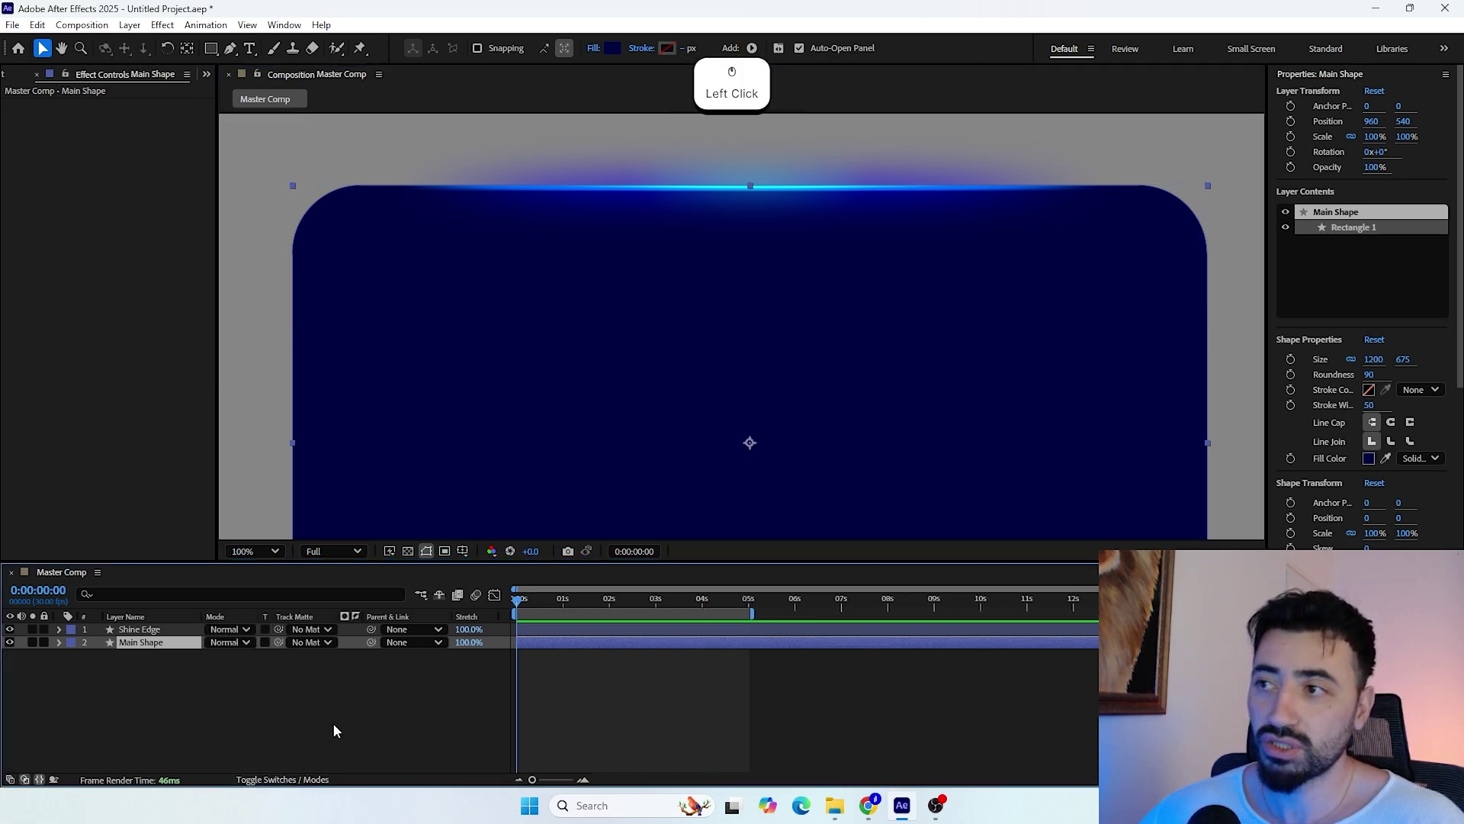
{"action": "left_click", "coordinate": [200, 629]}
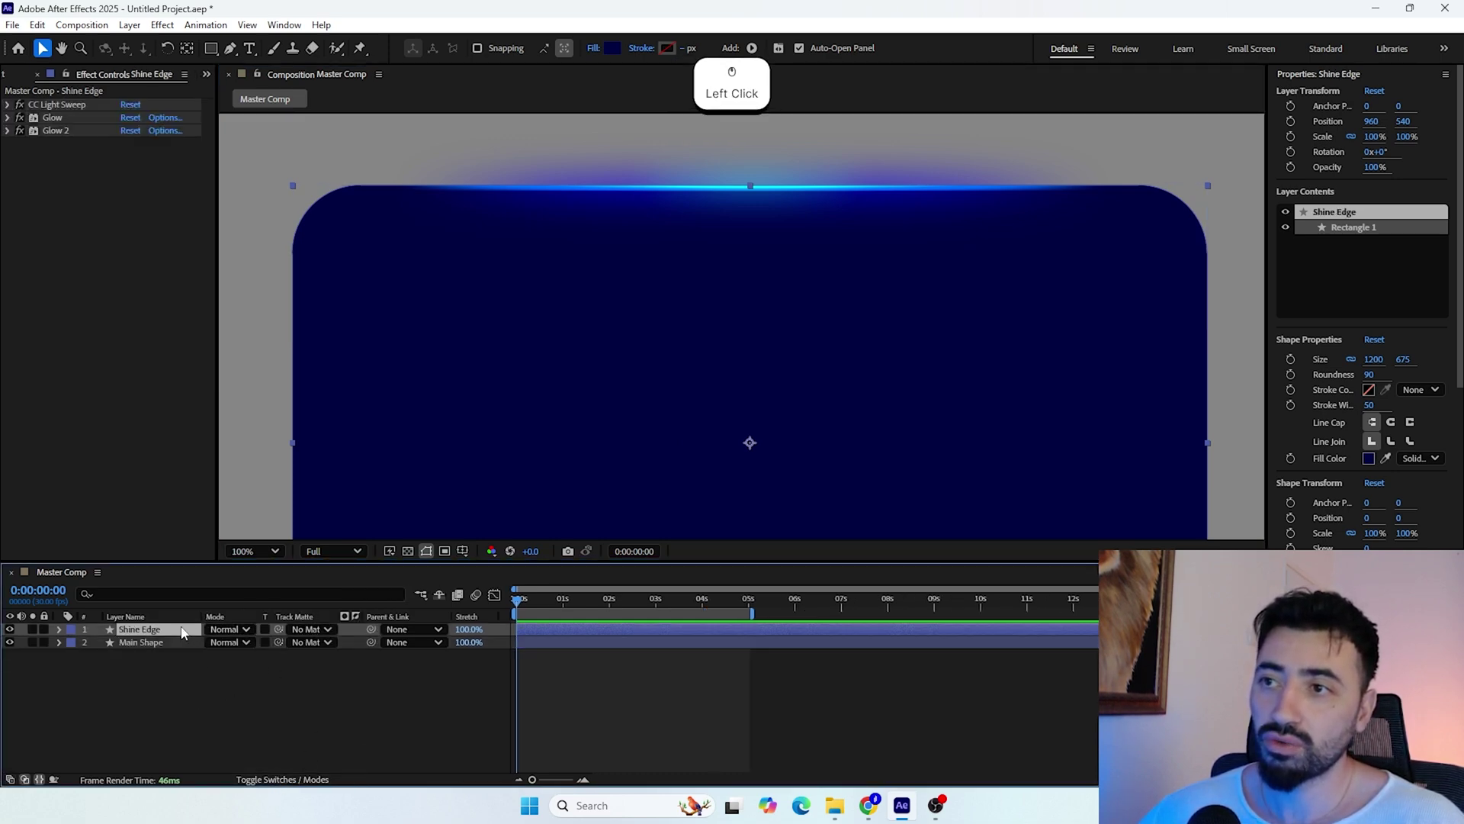
{"action": "left_click_drag", "start_coordinate": [370, 630], "coordinate": [137, 639]}
Test the parenting by moving Main Shape and scaling its width to 50%, undo both changes and relink its scale proportions
{"action": "left_click", "coordinate": [137, 641]}
{"action": "left_click_drag", "start_coordinate": [557, 489], "coordinate": [547, 457]}
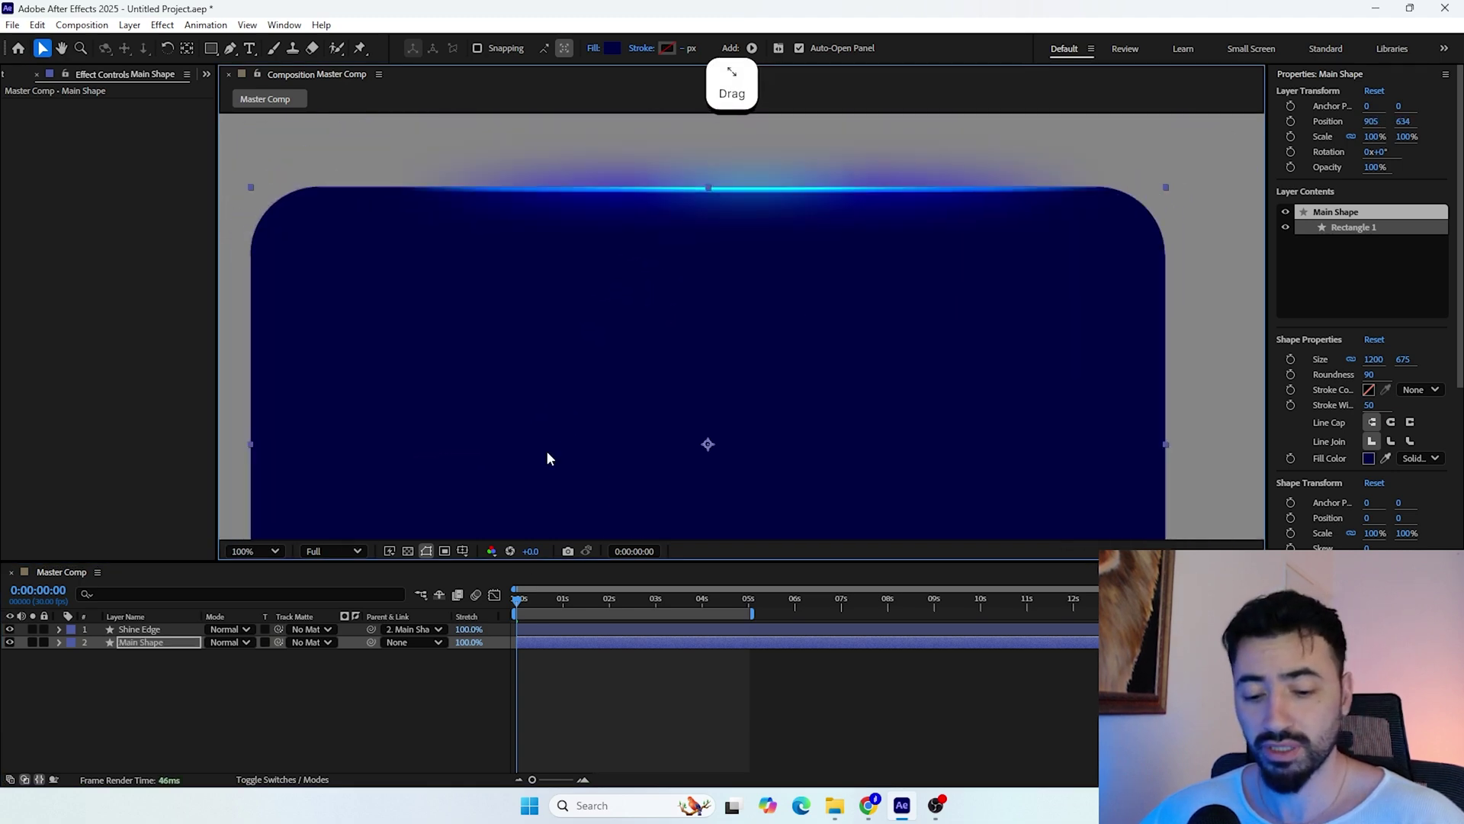
{"action": "key", "text": "ctrl+z"}
{"action": "key", "text": "space"}
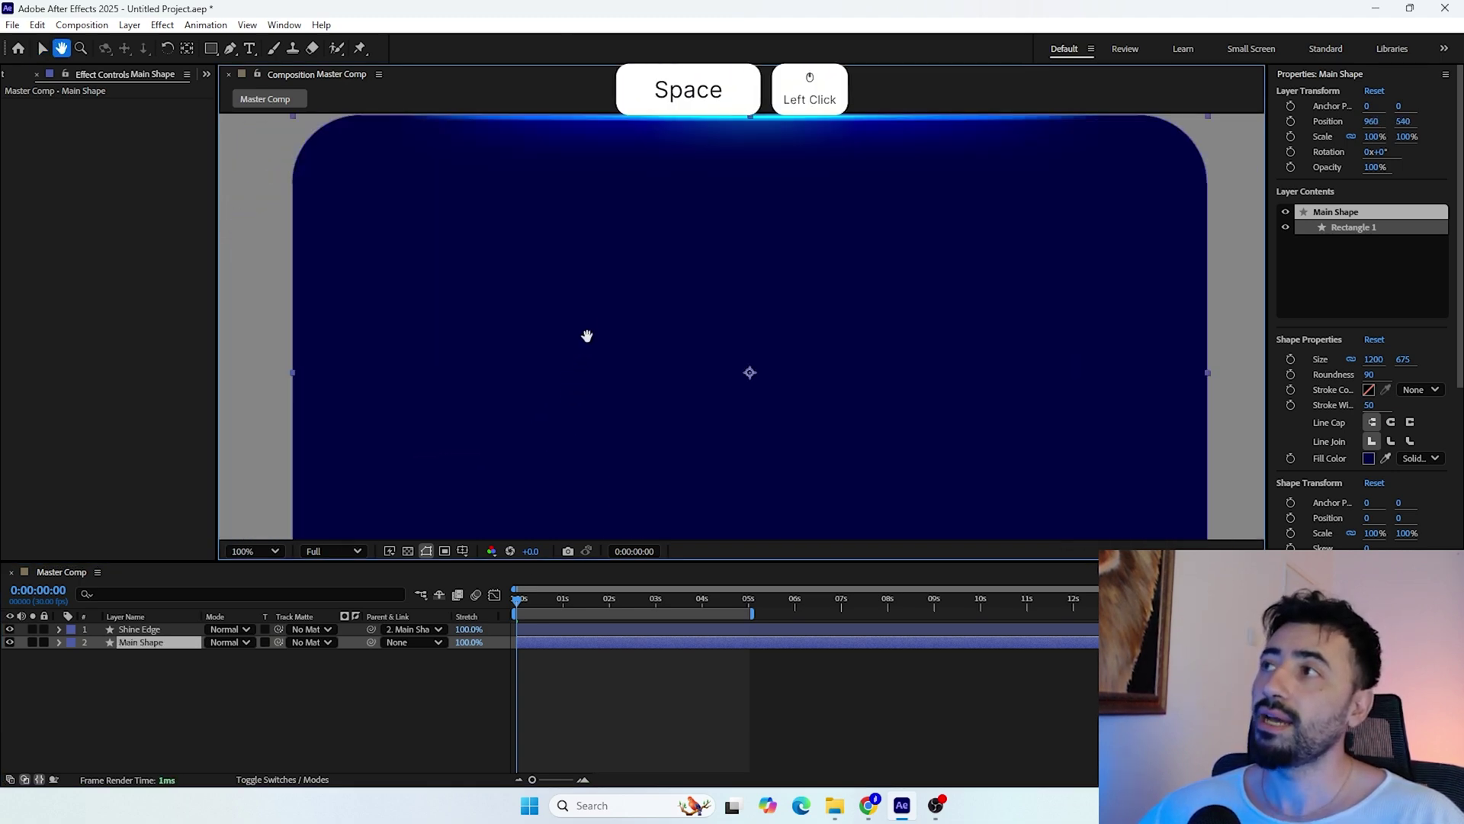
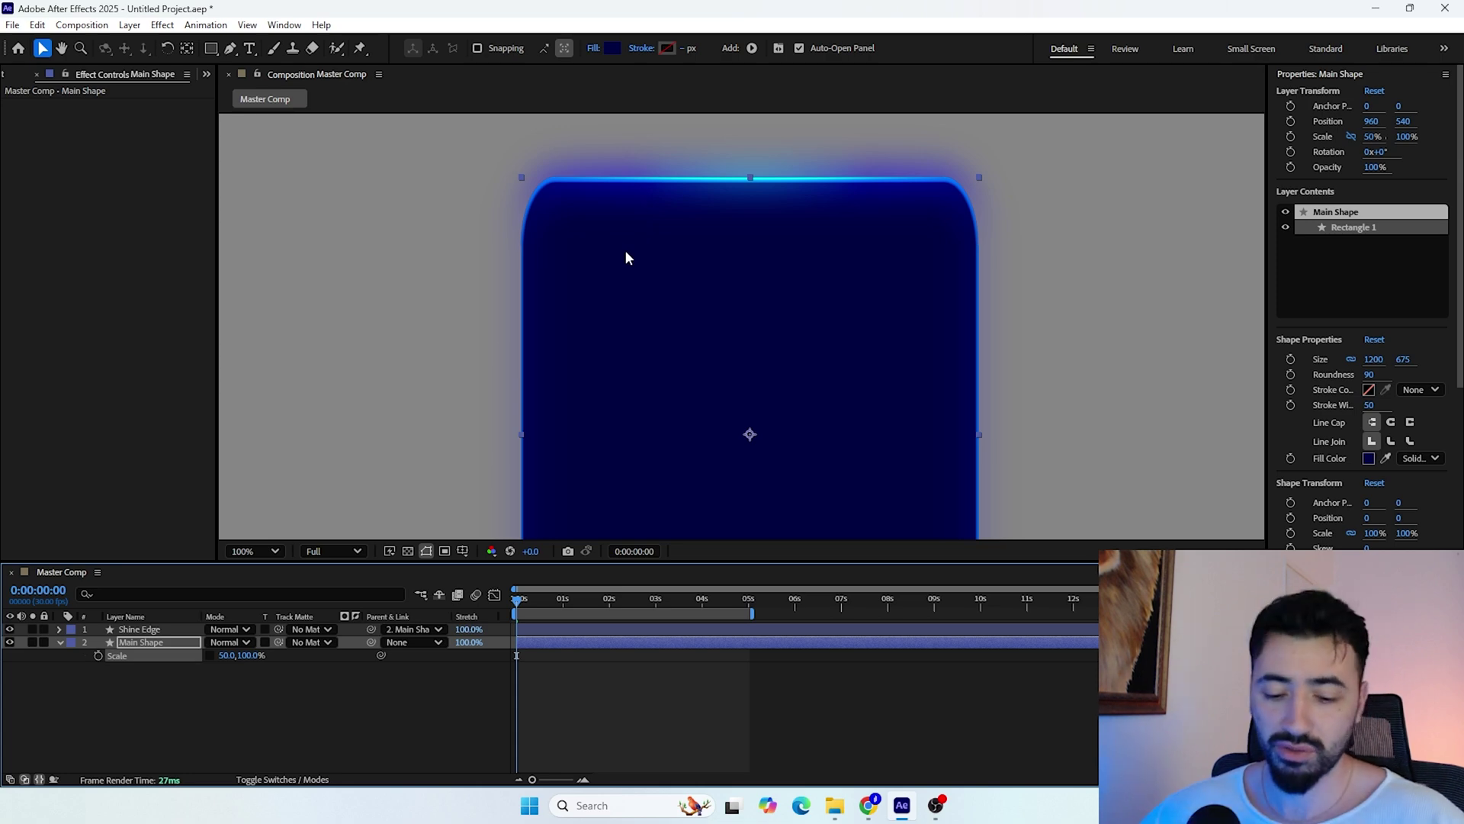
{"action": "key", "text": "ctrl+z"}
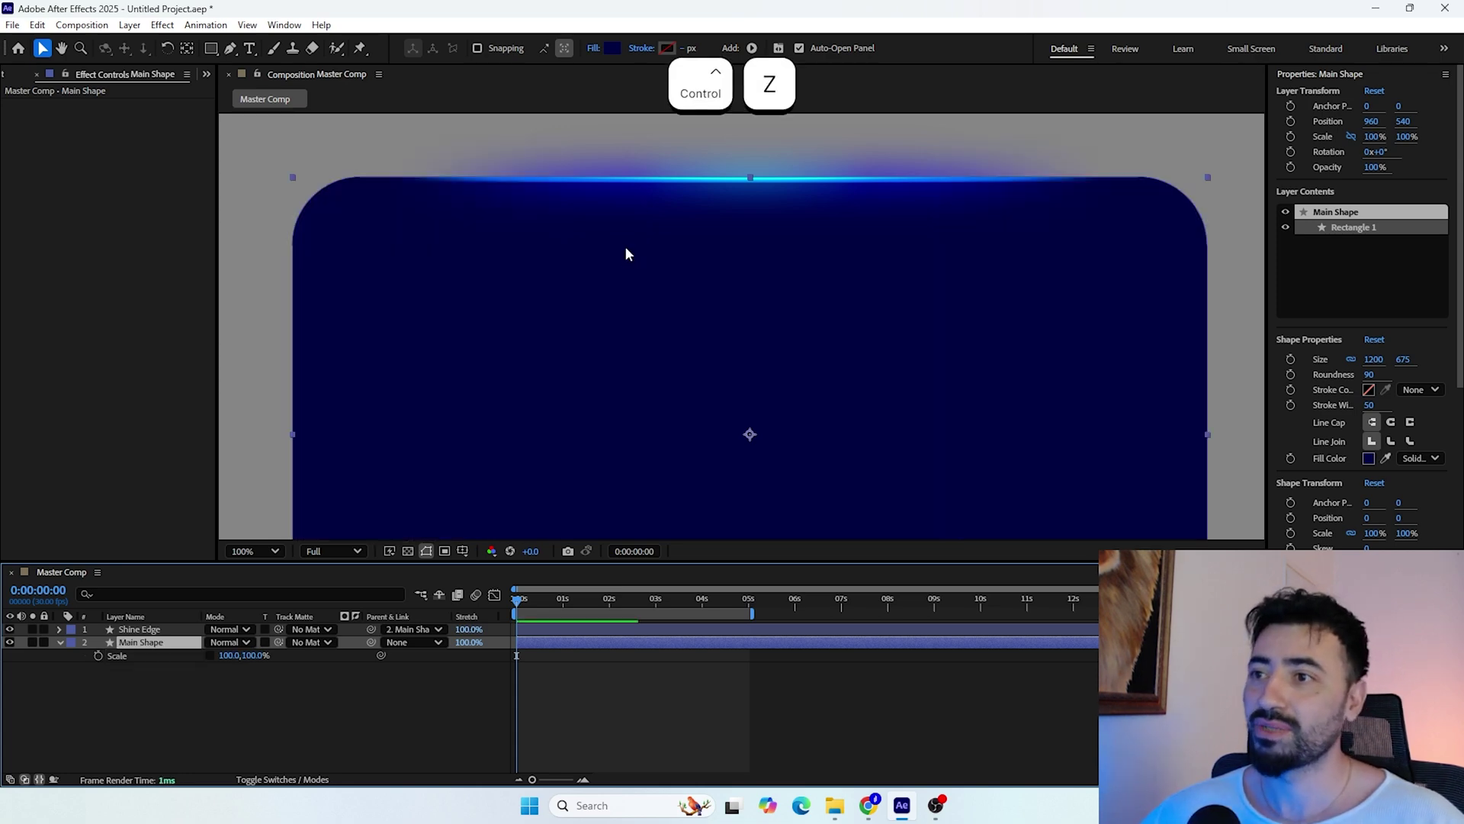
{"action": "left_click", "coordinate": [211, 656]}
{"action": "left_click", "coordinate": [61, 642]}
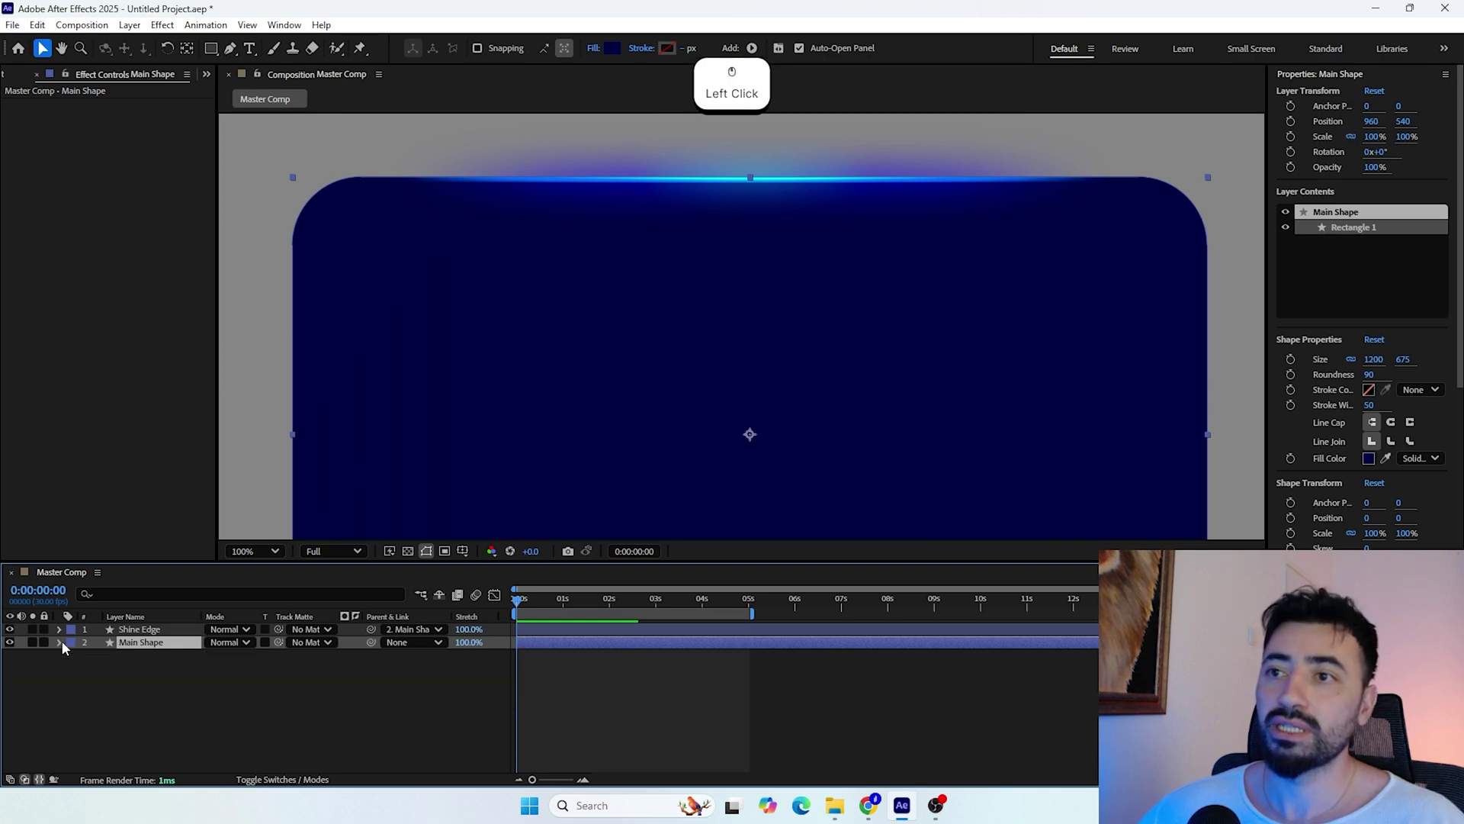
Expand Main Shape's contents down to the properties of Rectangle Path 1 and select that path
{"action": "left_click", "coordinate": [59, 642]}
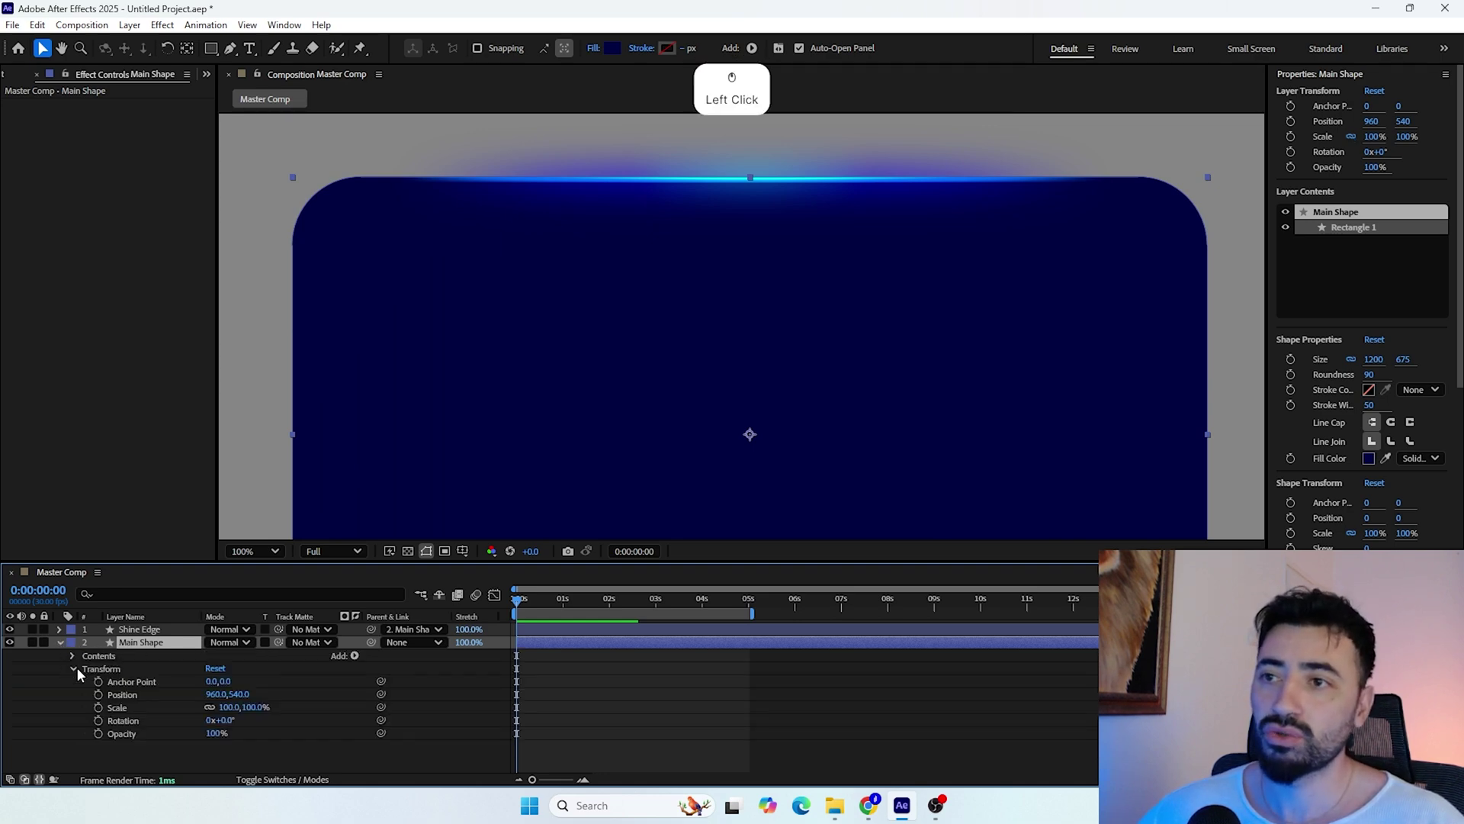
{"action": "left_click", "coordinate": [72, 668]}
{"action": "left_click", "coordinate": [73, 656]}
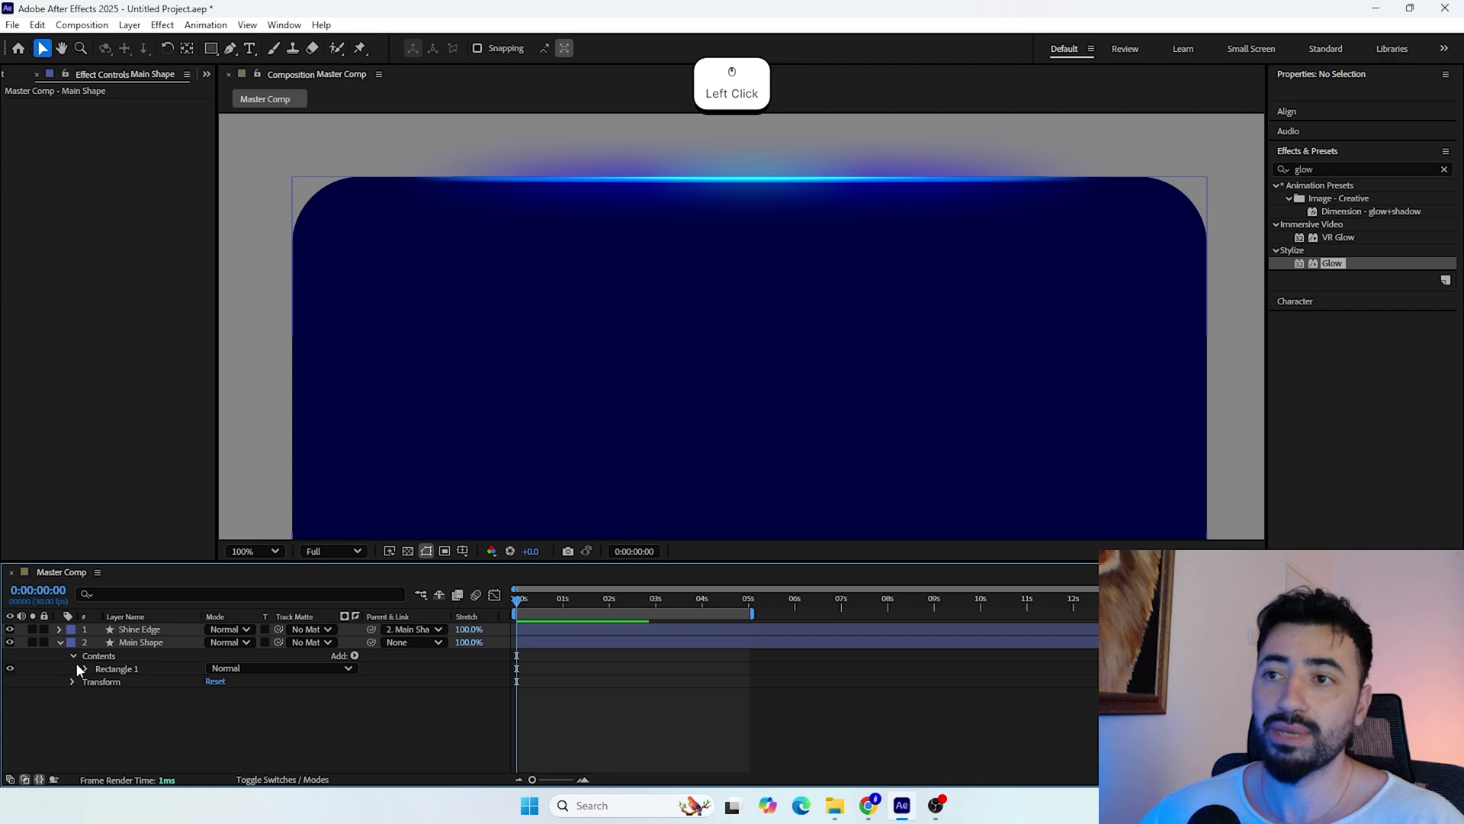
{"action": "left_click", "coordinate": [81, 668]}
{"action": "left_click", "coordinate": [99, 681]}
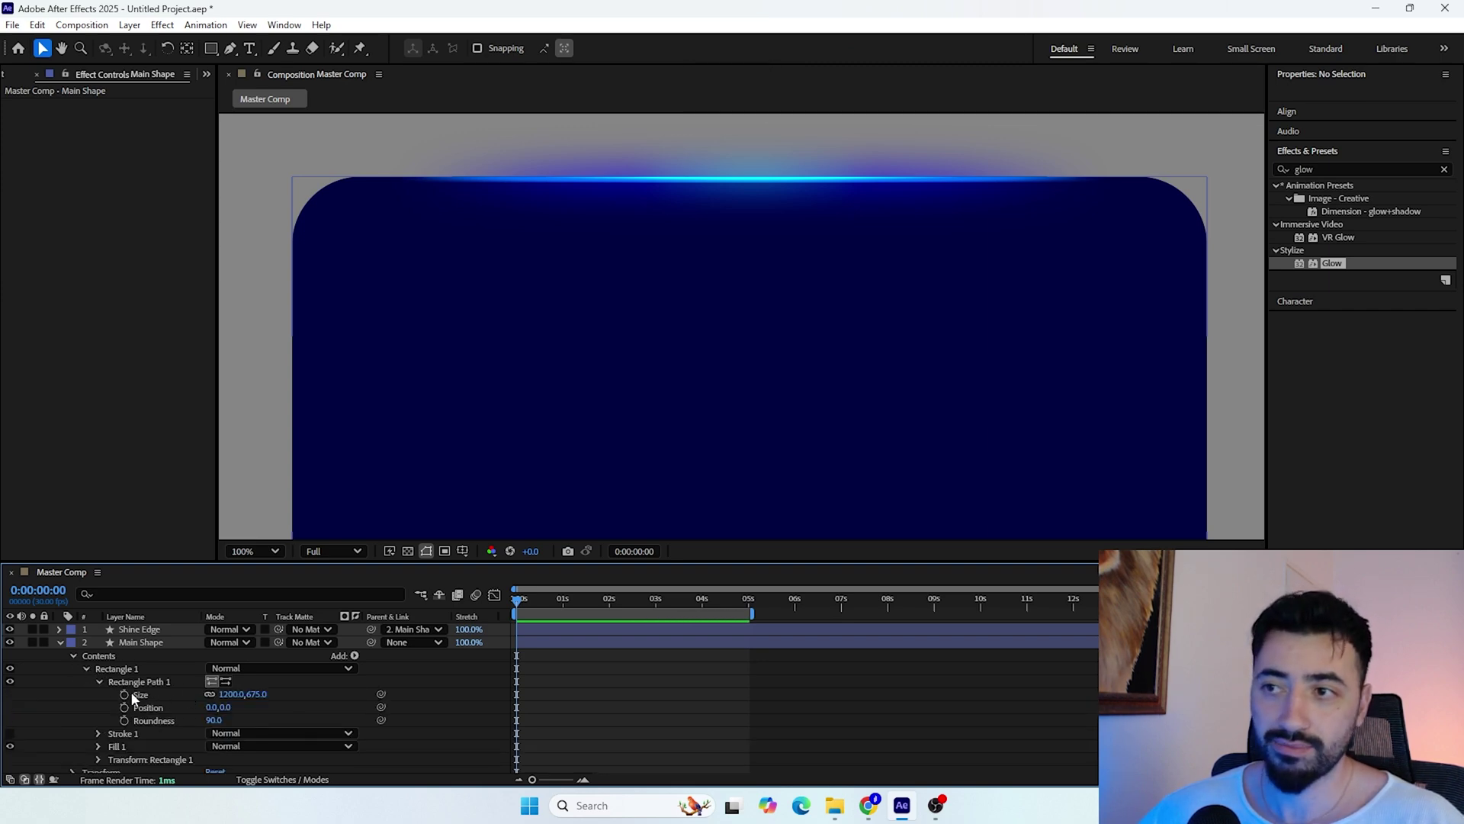
{"action": "left_click", "coordinate": [162, 683]}
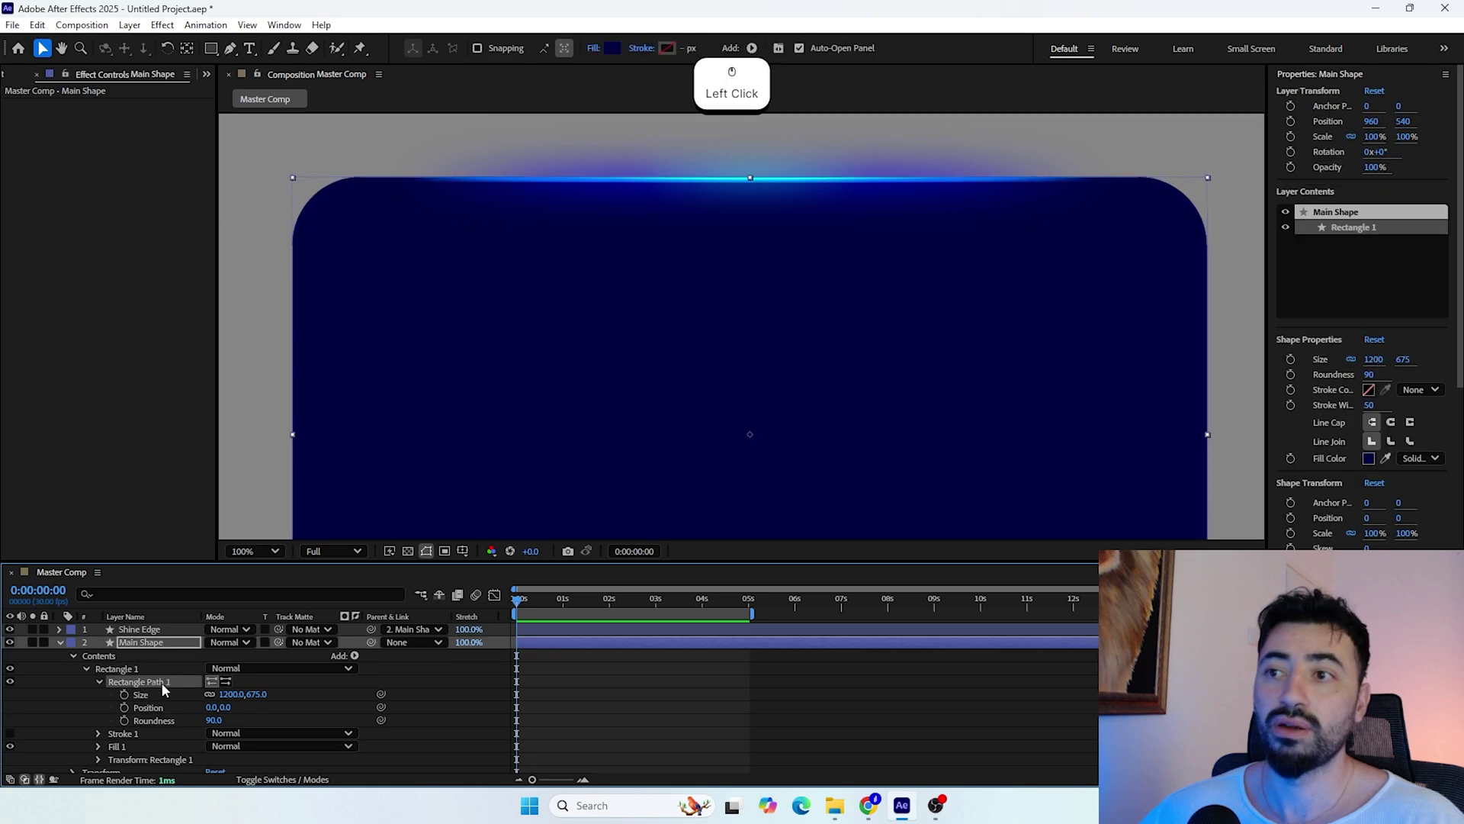
Try narrowing Main Shape's rectangle path with unlinked proportions to widths of 929 and 653, undo both and relink the size
{"action": "left_click", "coordinate": [211, 695]}
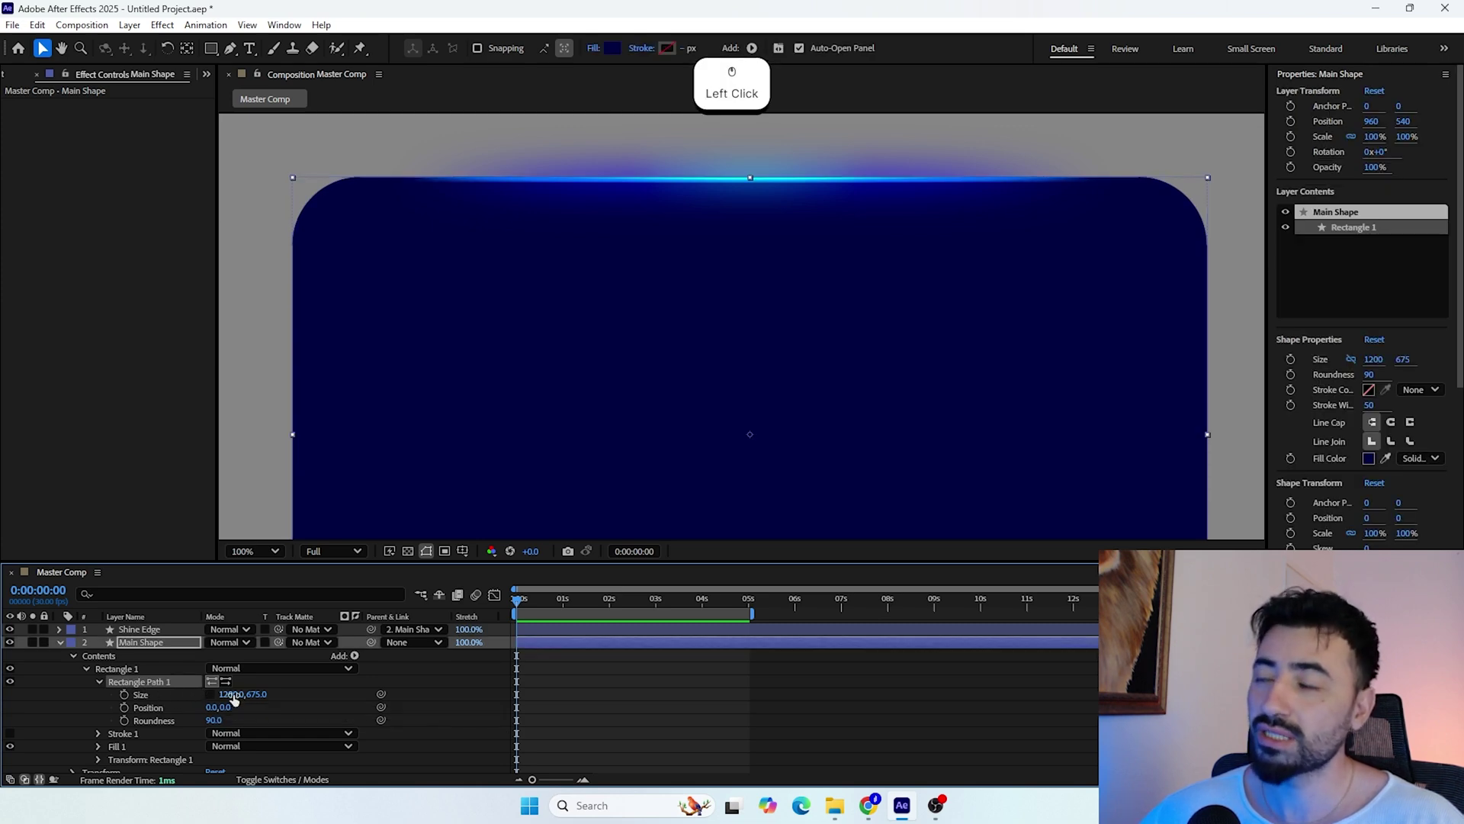
{"action": "left_click_drag", "start_coordinate": [234, 699], "coordinate": [23, 723]}
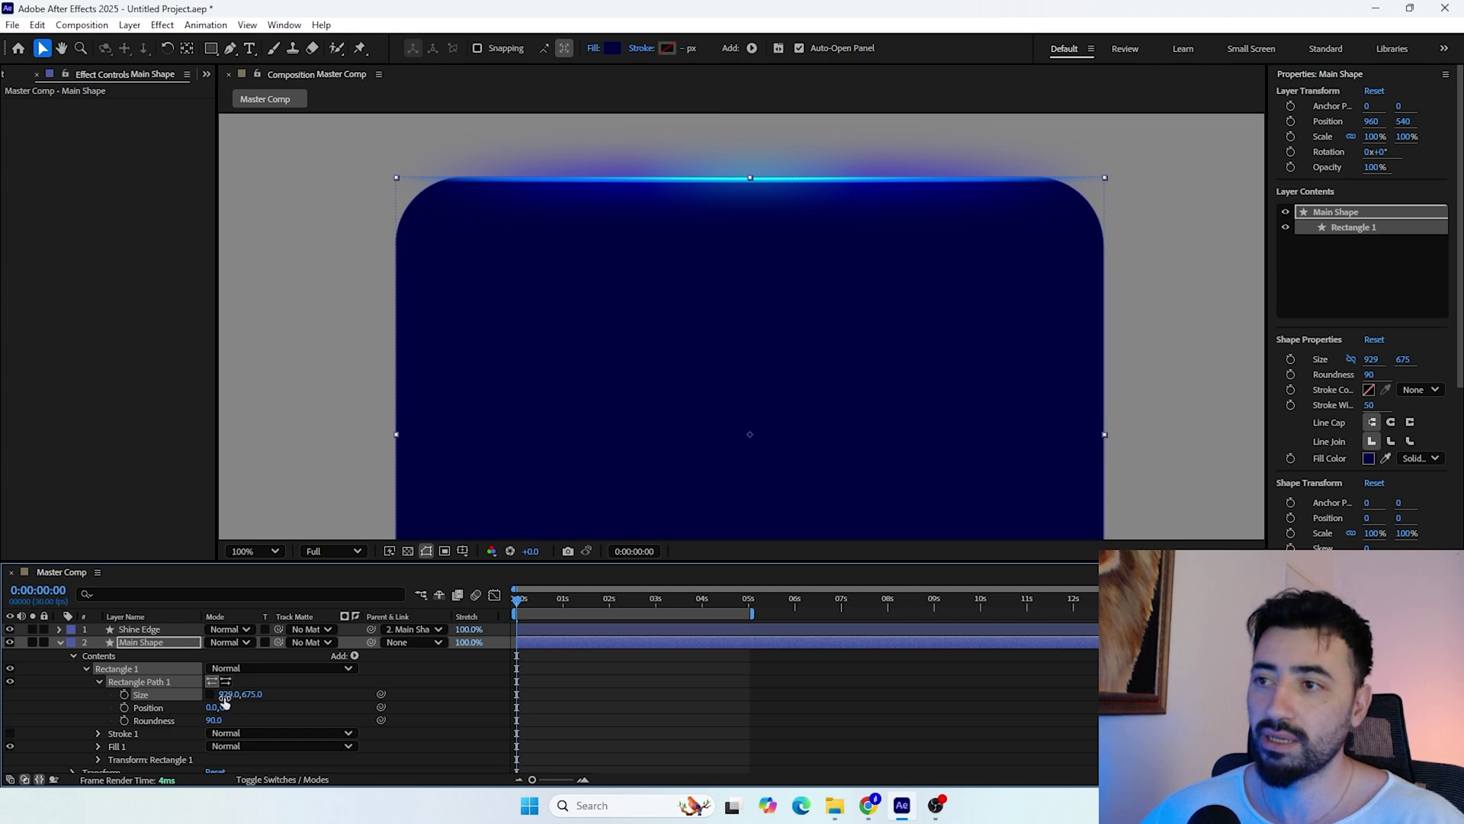
{"action": "key", "text": "ctrl+z"}
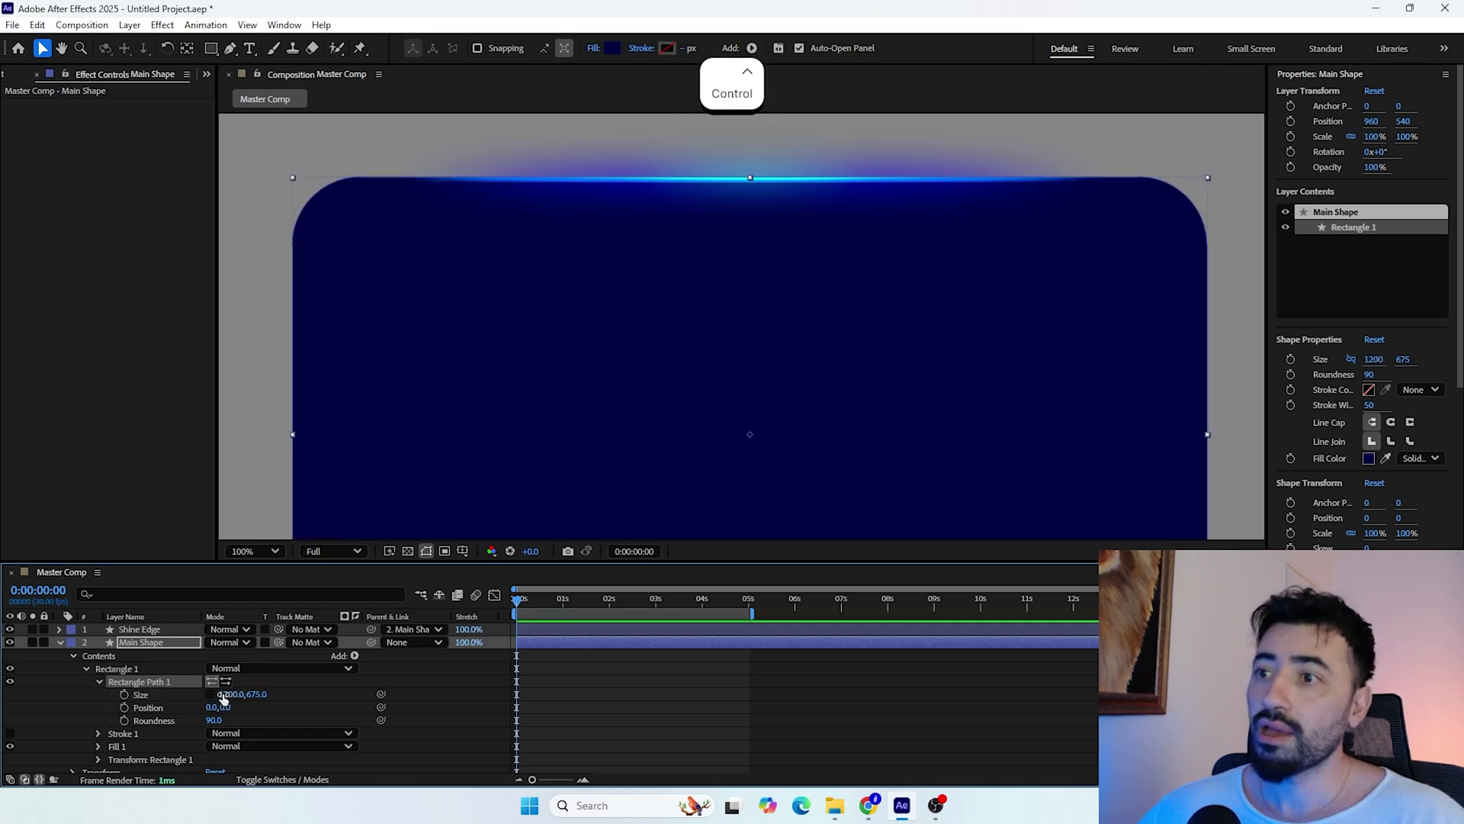
{"action": "left_click_drag", "start_coordinate": [225, 698], "coordinate": [15, 698]}
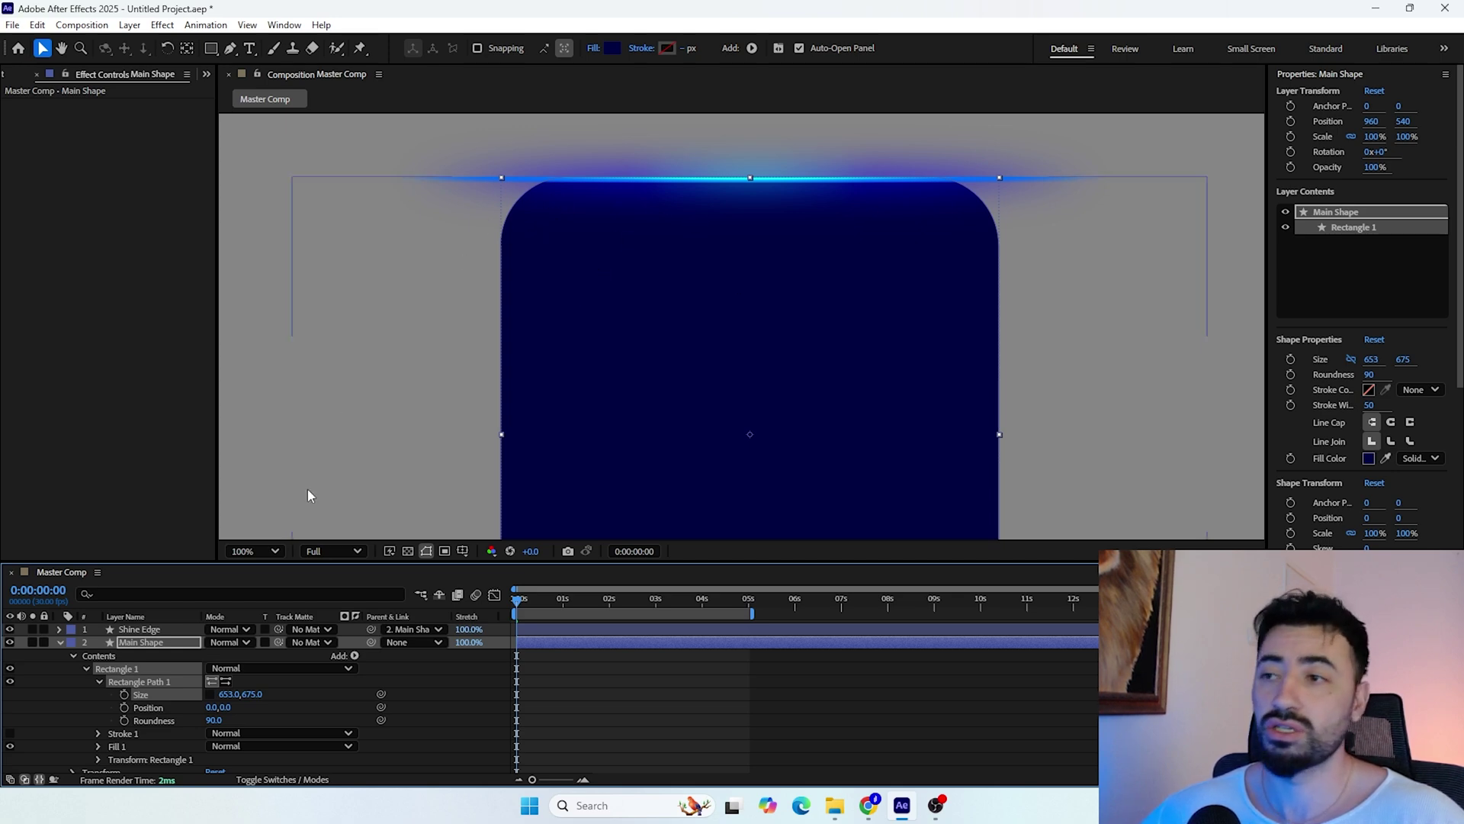
{"action": "key", "text": "ctrl+z"}
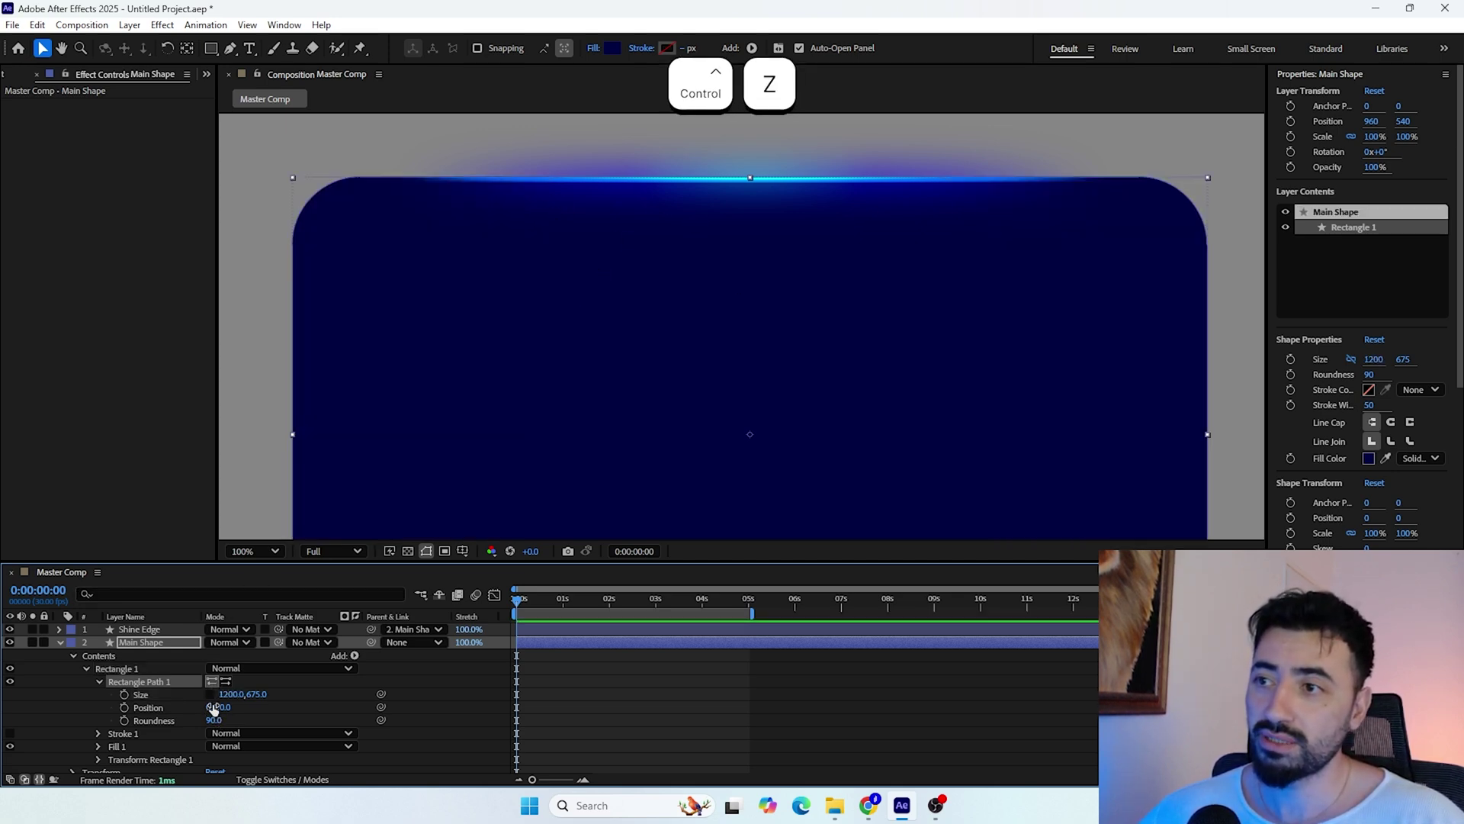
{"action": "left_click", "coordinate": [209, 694]}
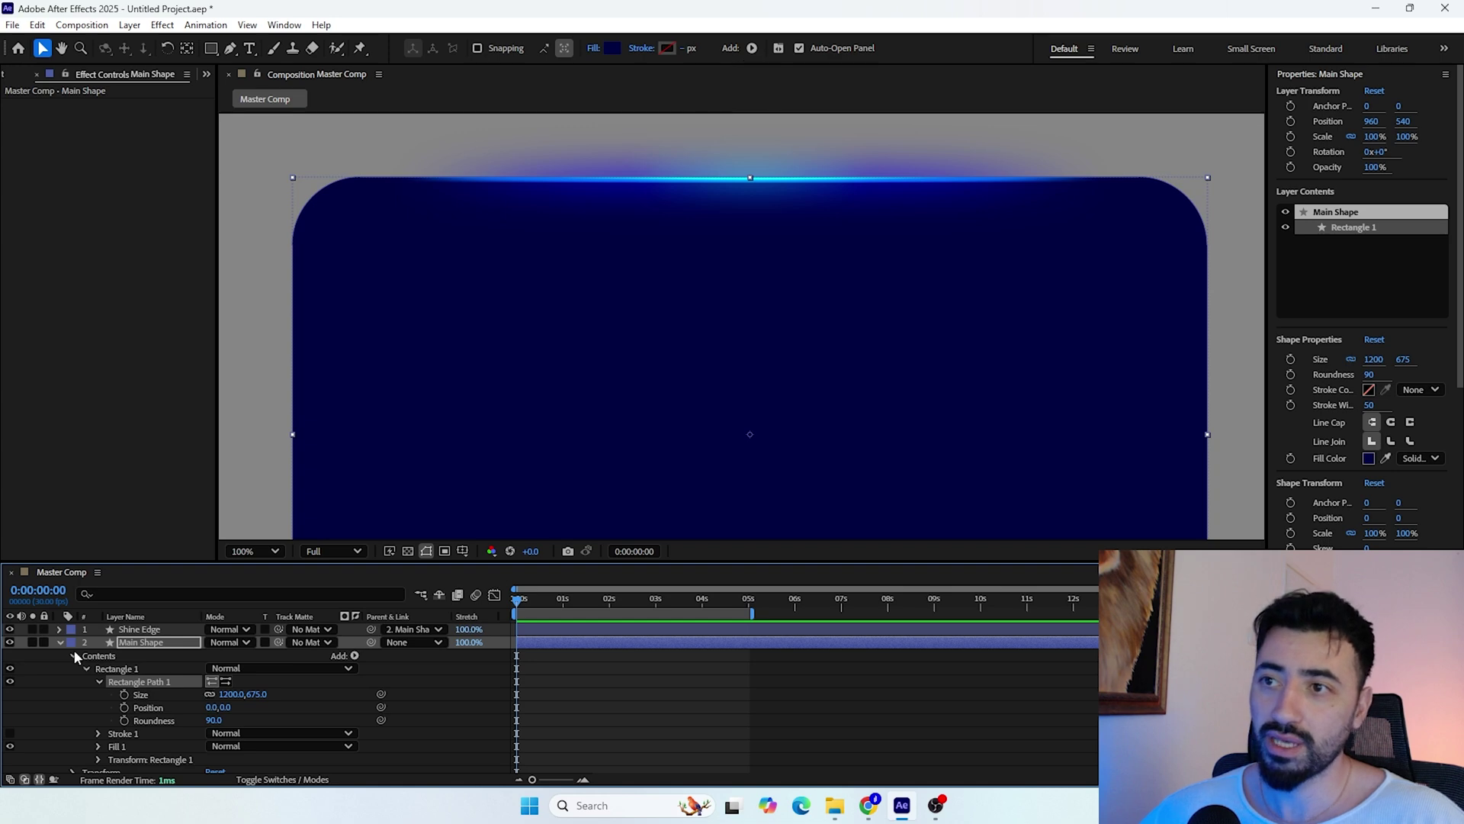
Expand Shine Edge's Rectangle Path 1 and link its Size property to the Size of Main Shape's rectangle path
{"action": "left_click", "coordinate": [61, 630]}
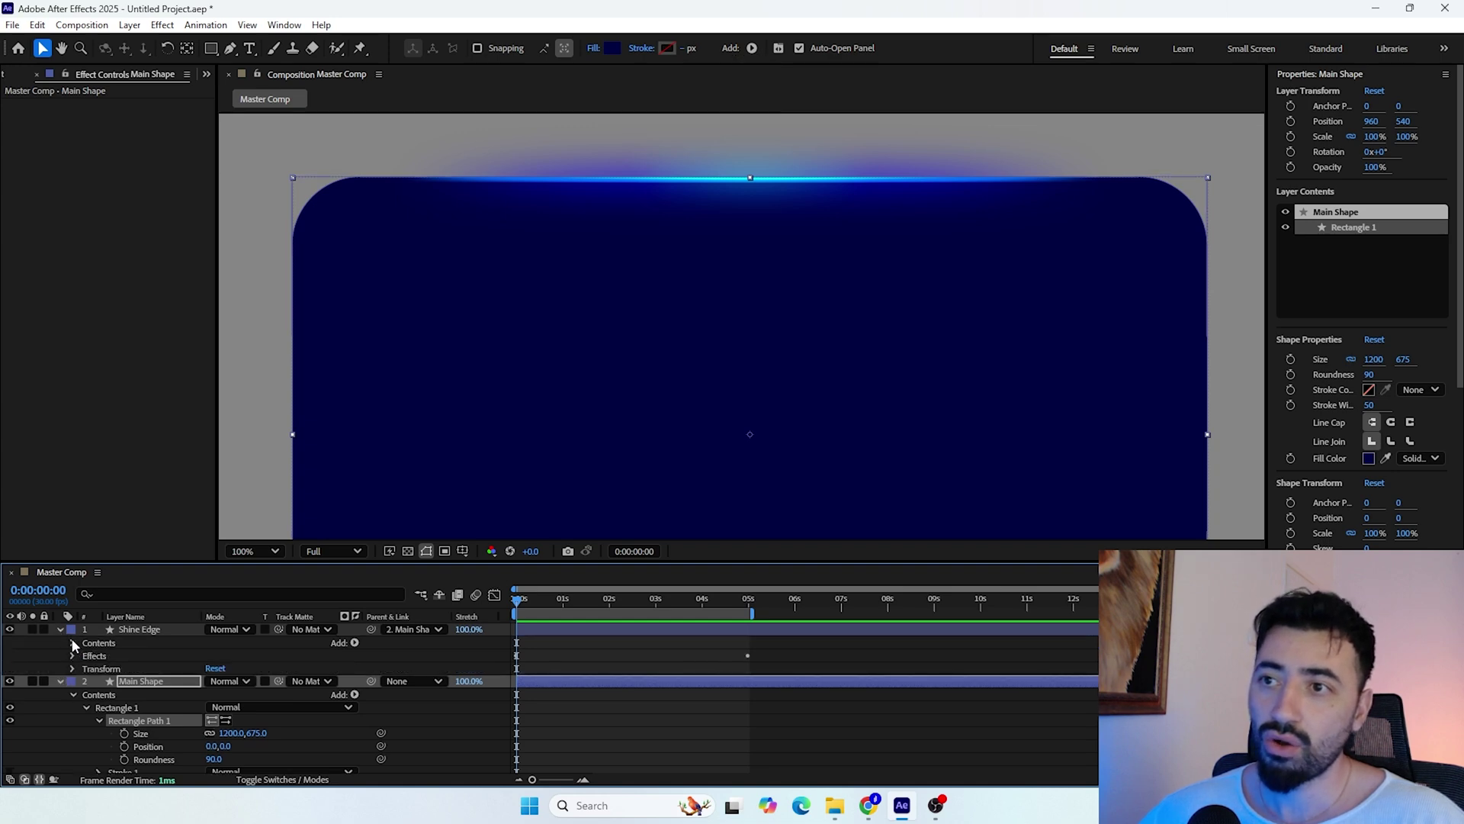
{"action": "left_click", "coordinate": [74, 643]}
{"action": "left_click", "coordinate": [86, 656]}
{"action": "left_click", "coordinate": [99, 669]}
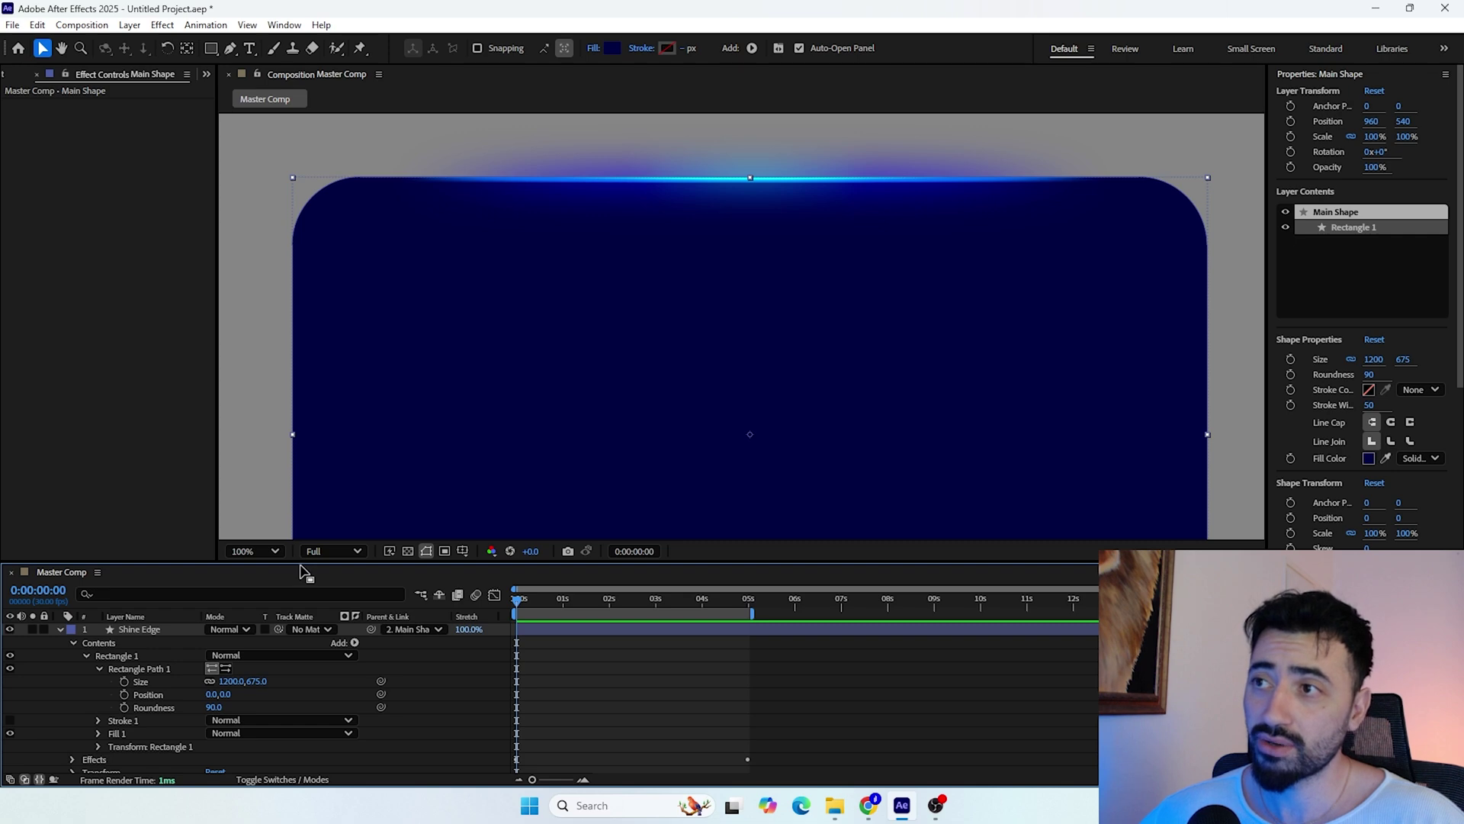
{"action": "left_click_drag", "start_coordinate": [301, 568], "coordinate": [392, 402]}
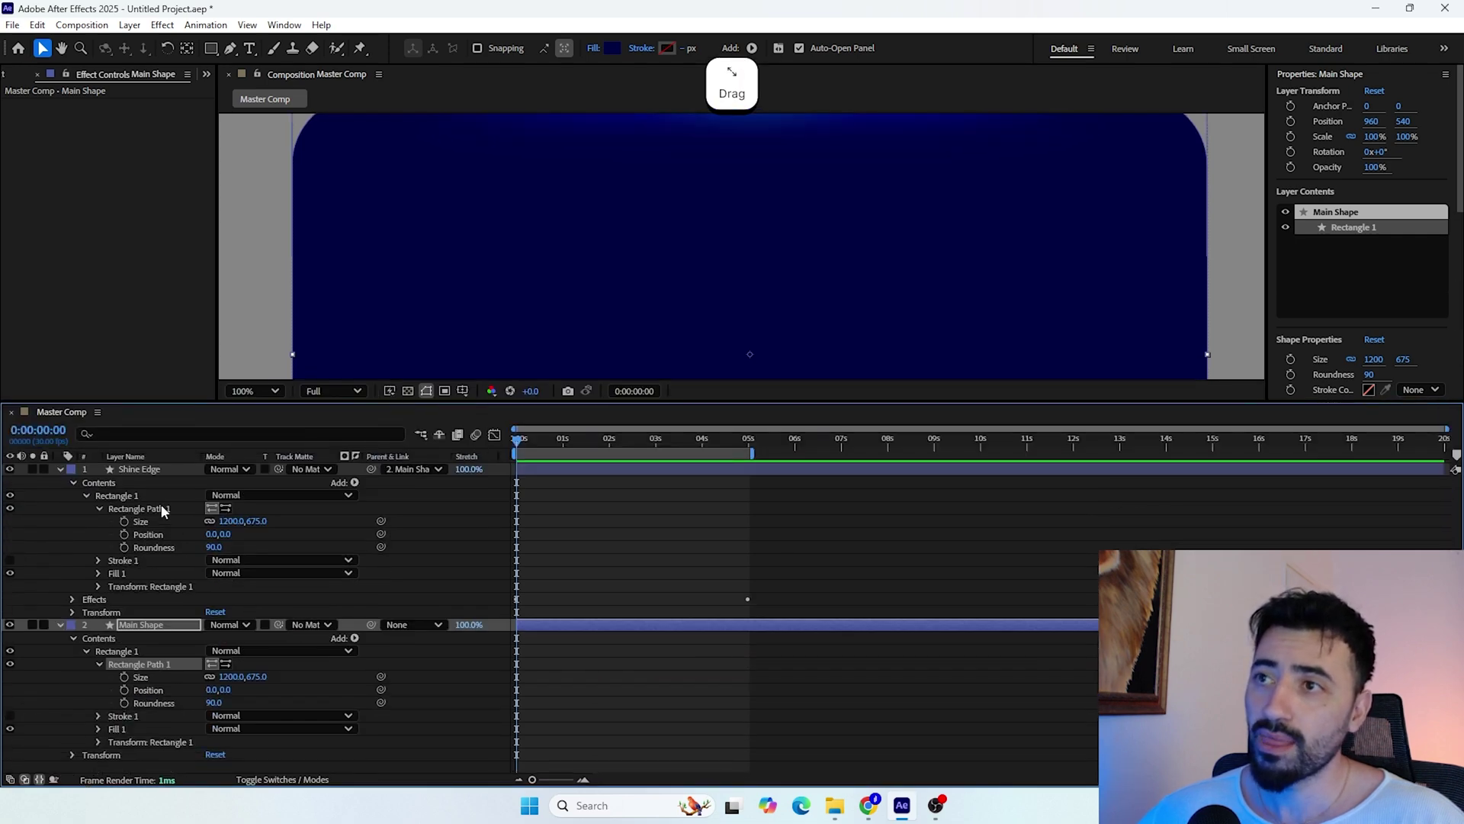
{"action": "left_click", "coordinate": [159, 517]}
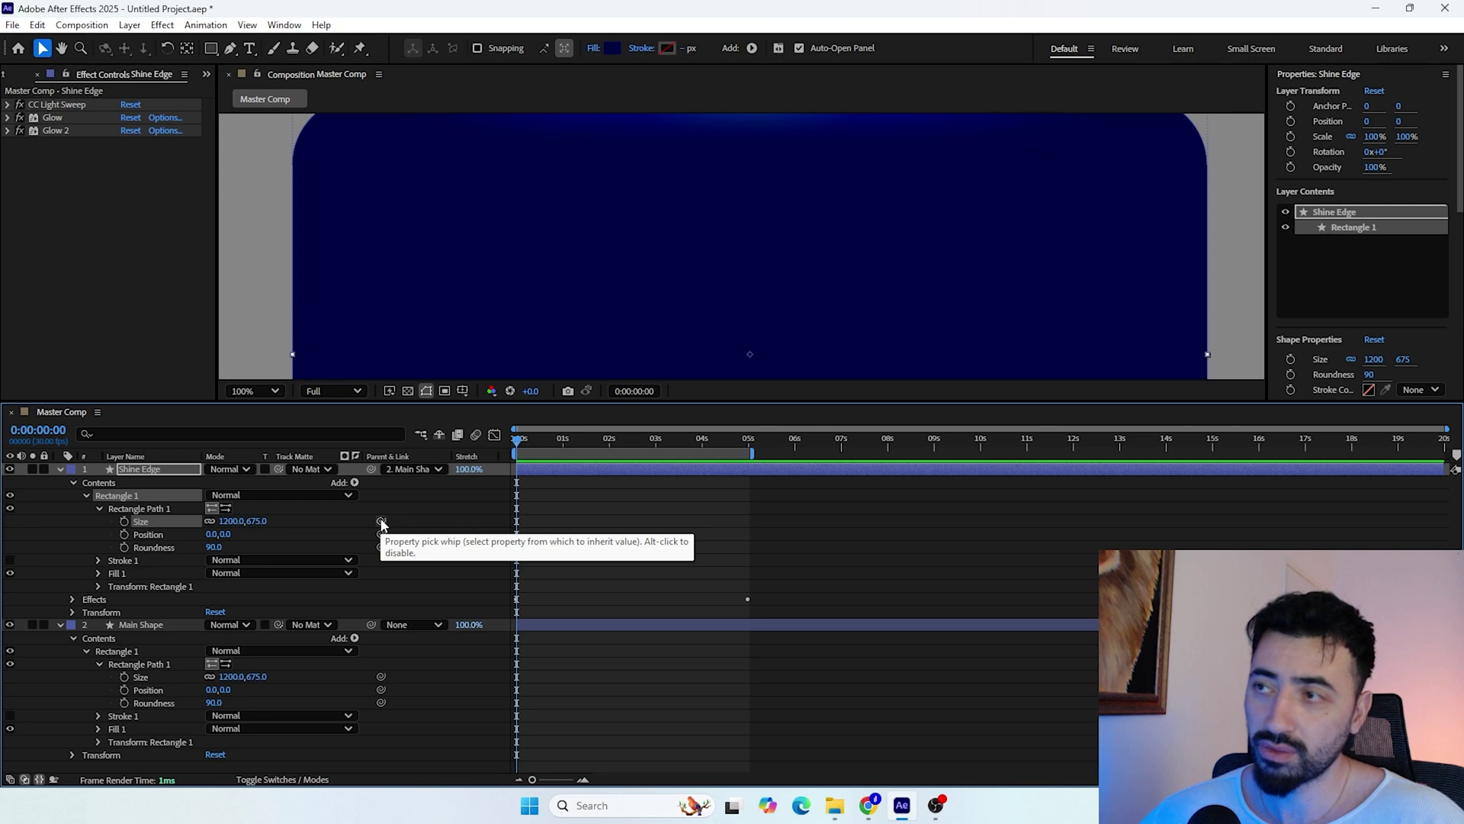
{"action": "left_click_drag", "start_coordinate": [381, 523], "coordinate": [162, 676]}
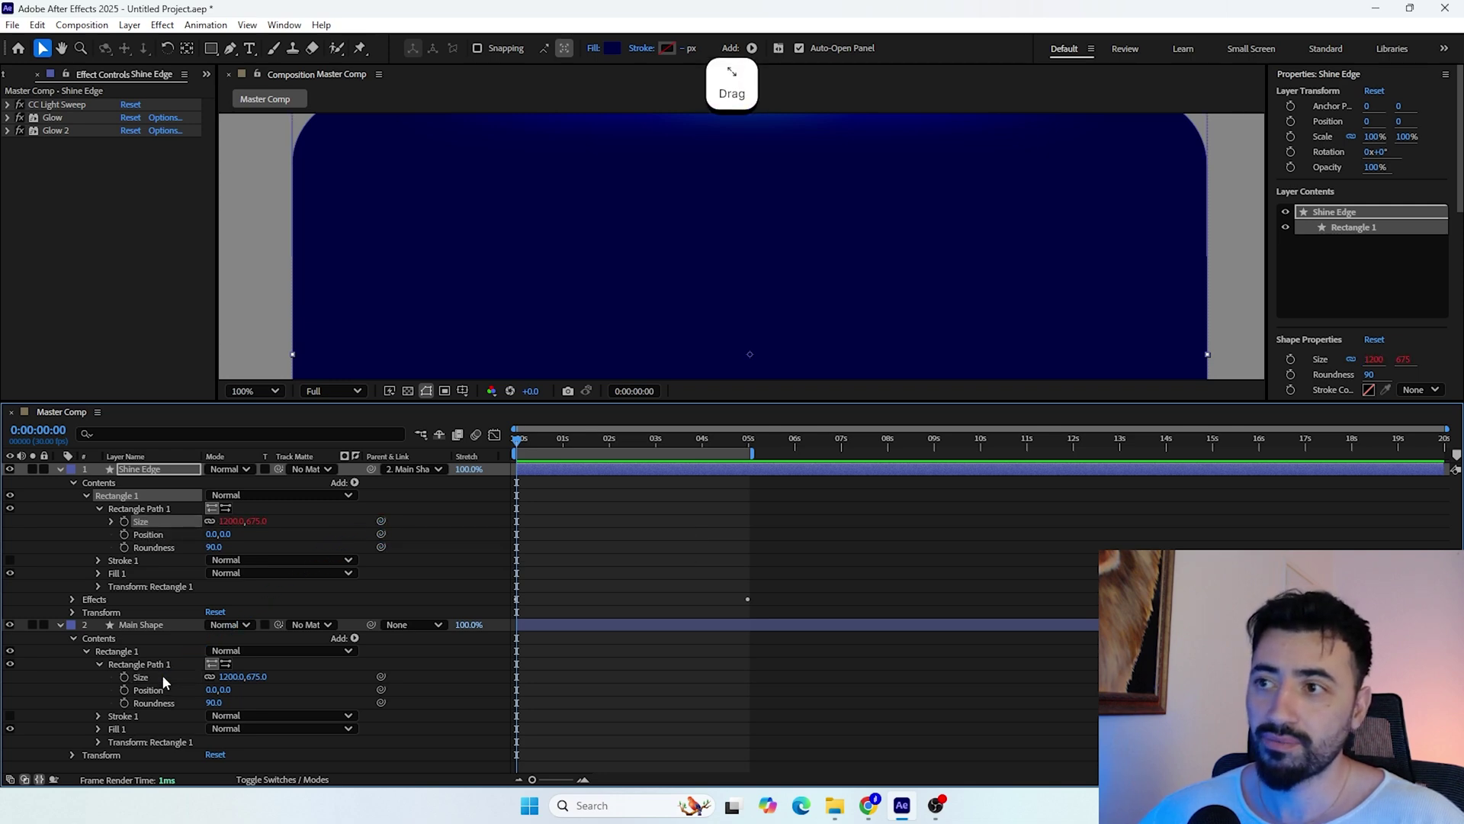
Test the size link by unlinking Main Shape's size proportions and narrowing its rectangle to a width of 451, and undo the resize
{"action": "left_click", "coordinate": [210, 676]}
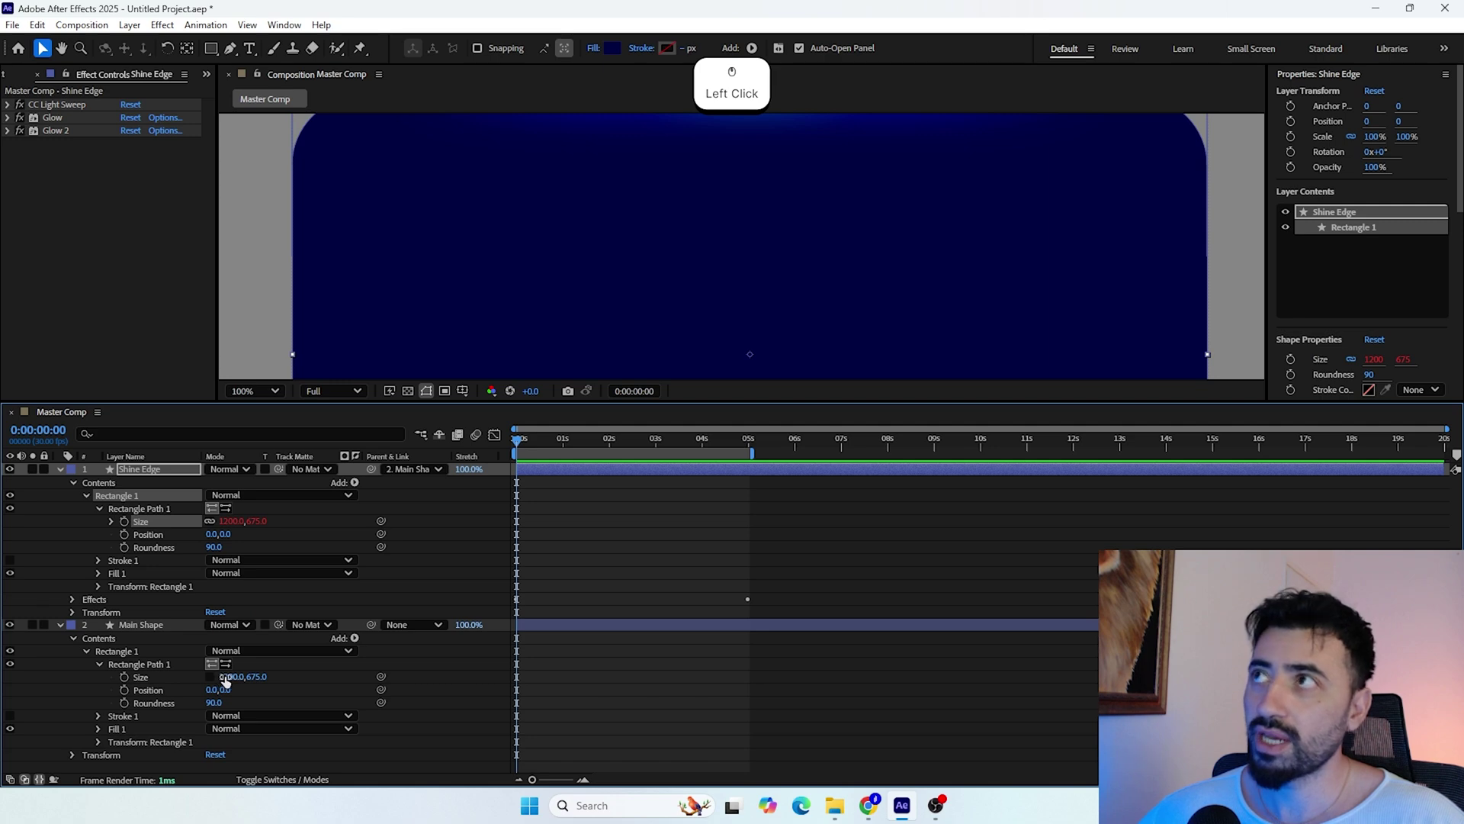
{"action": "key", "text": "space"}
{"action": "left_click_drag", "start_coordinate": [540, 183], "coordinate": [526, 259]}
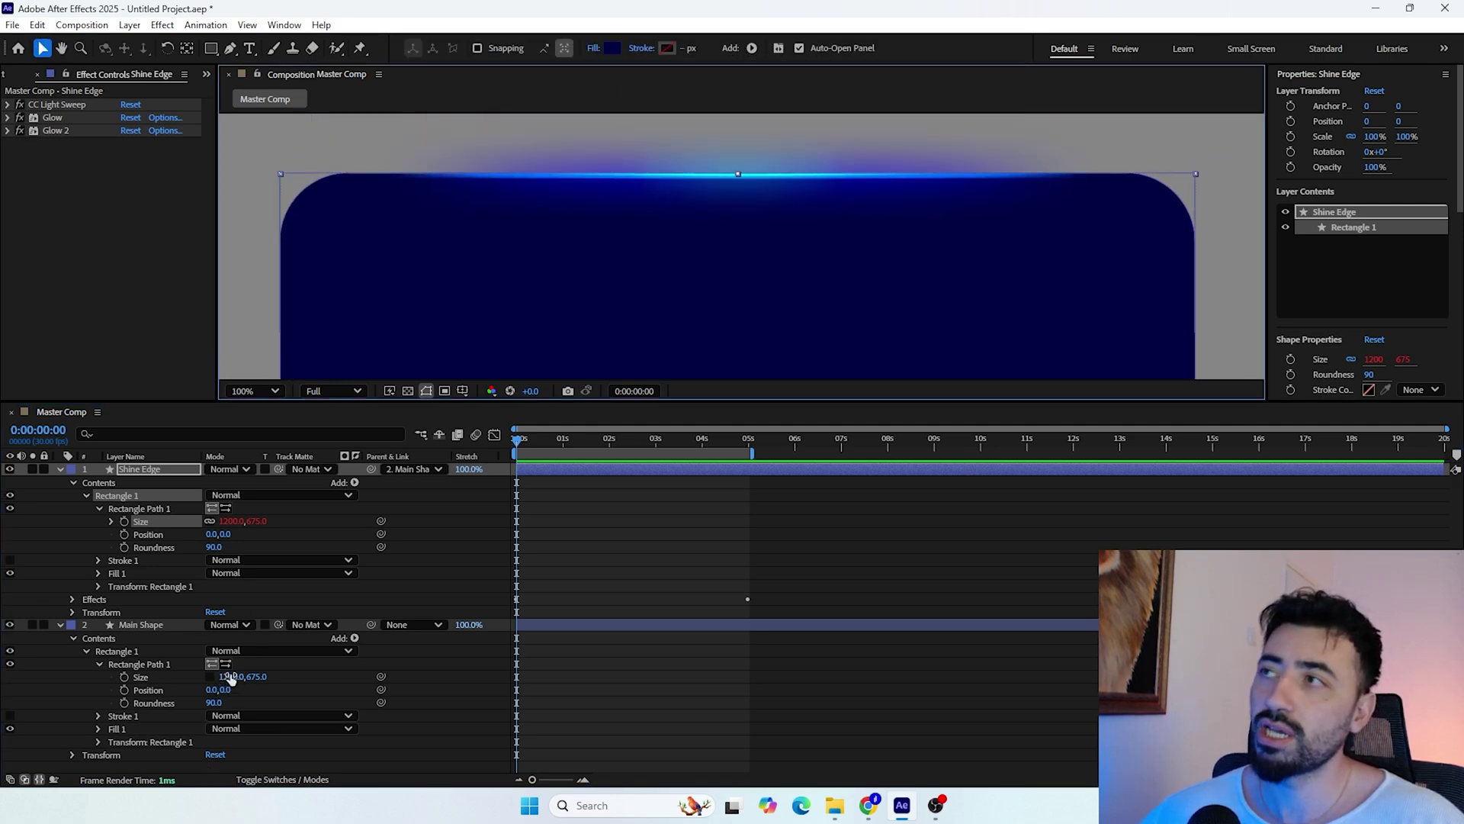
{"action": "left_click_drag", "start_coordinate": [232, 678], "coordinate": [45, 678]}
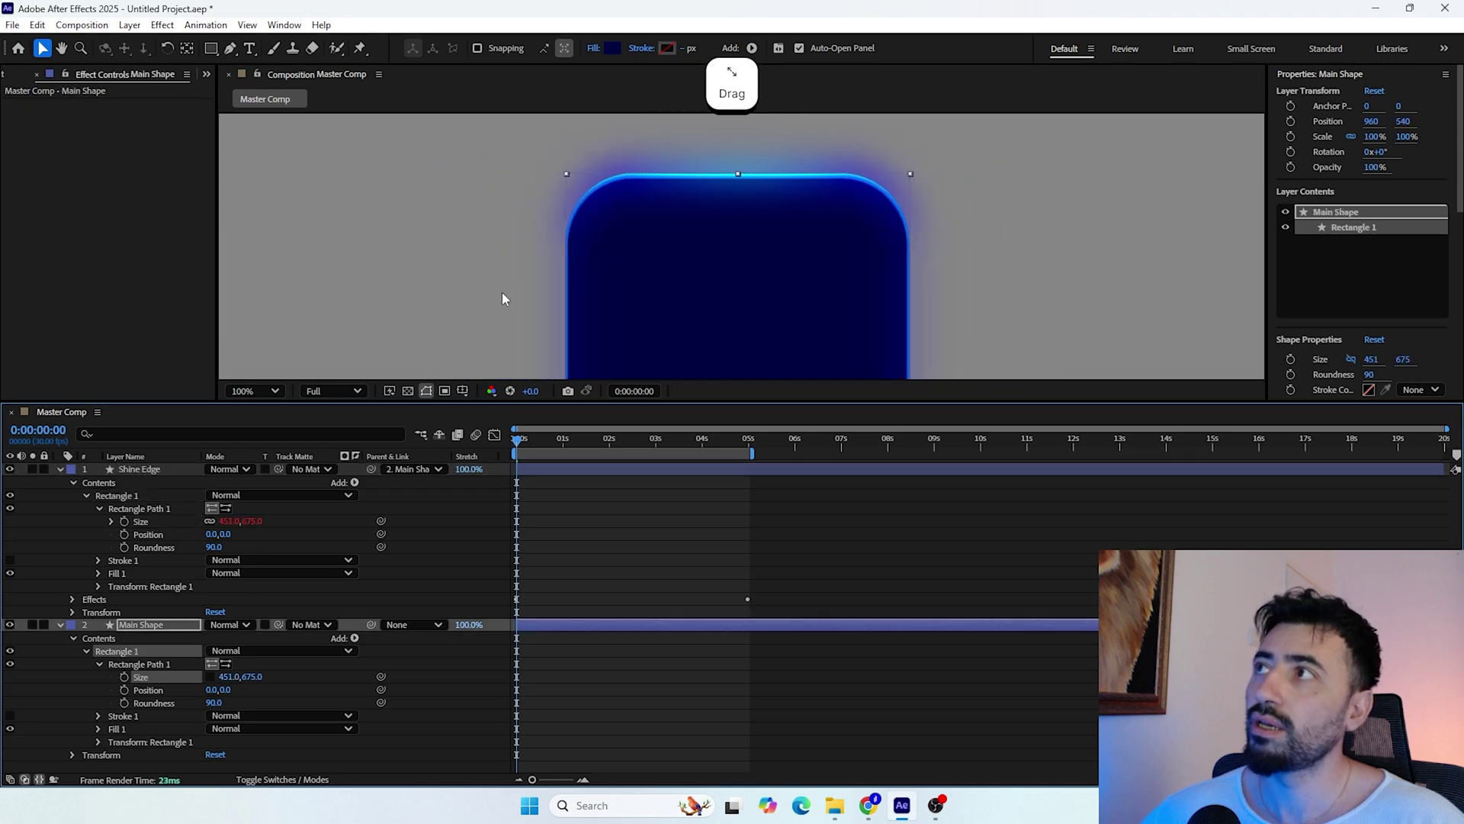
{"action": "key", "text": "ctrl+z"}
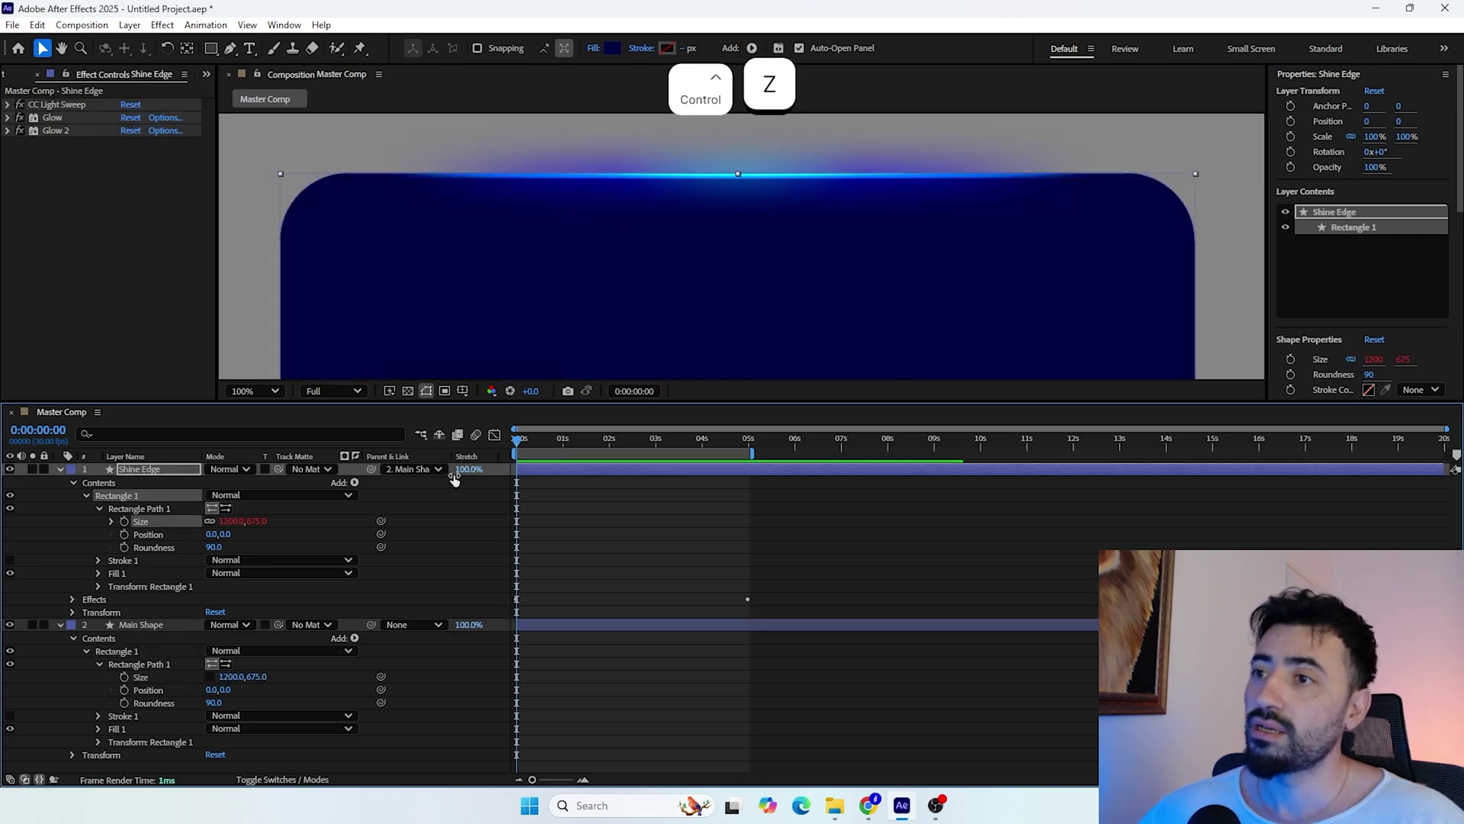
Collapse the properties of Main Shape and Shine Edge and make the timeline area shorter
{"action": "left_click", "coordinate": [61, 624]}
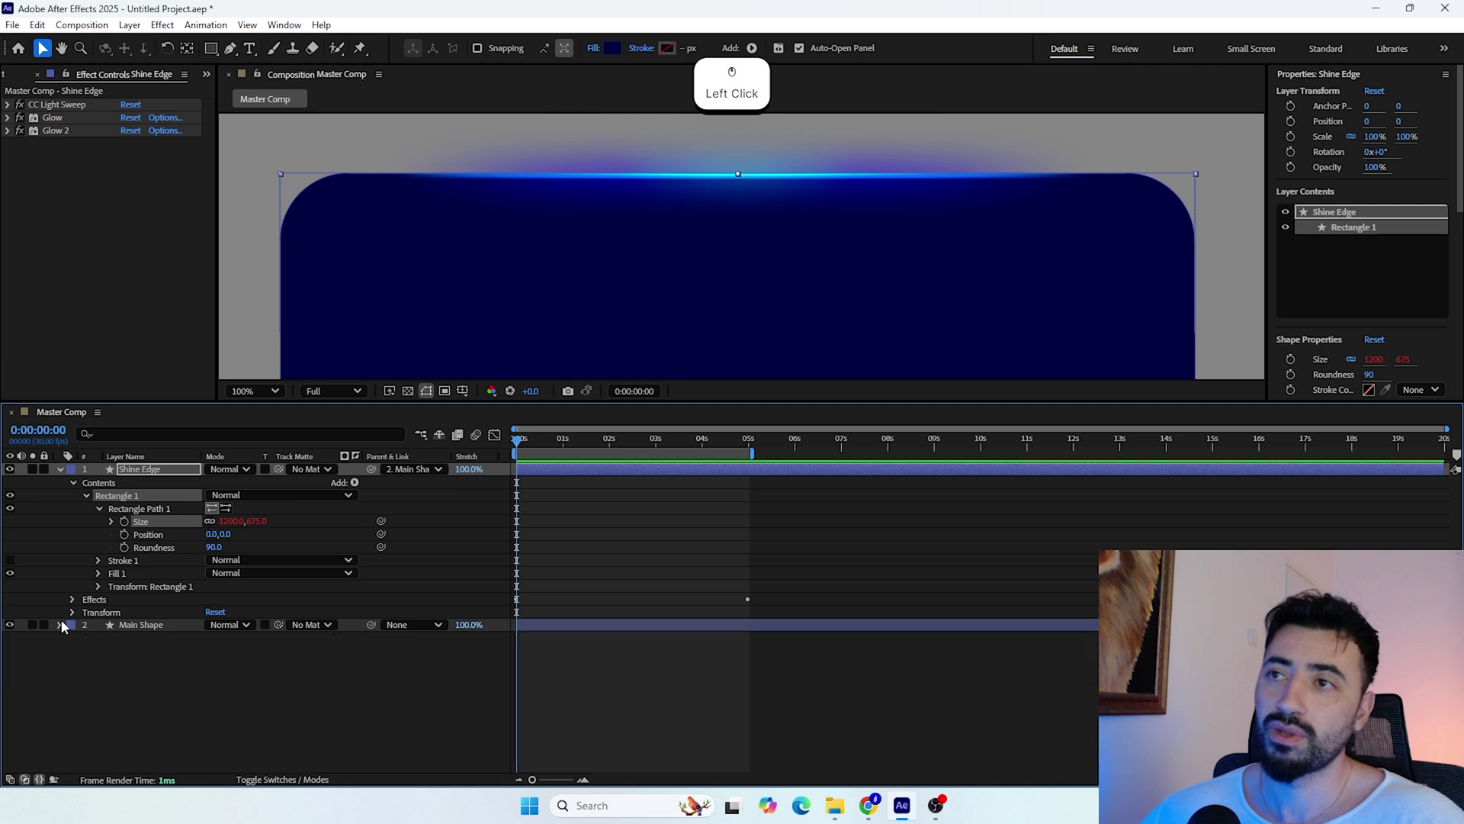
{"action": "left_click", "coordinate": [59, 469]}
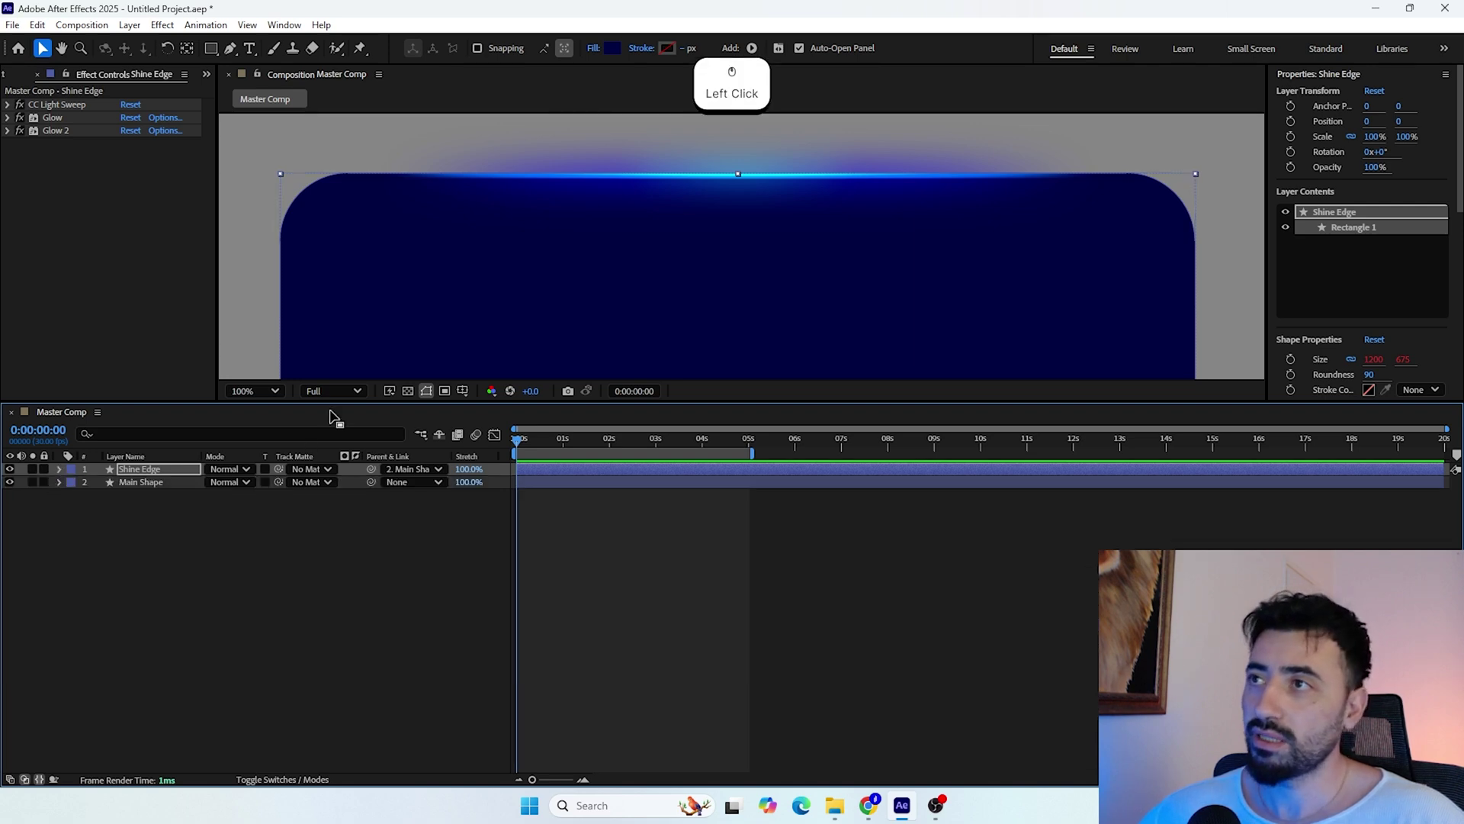
{"action": "left_click_drag", "start_coordinate": [324, 403], "coordinate": [309, 593]}
Create a black solid named Bg at the composition size
{"action": "left_click", "coordinate": [145, 733]}
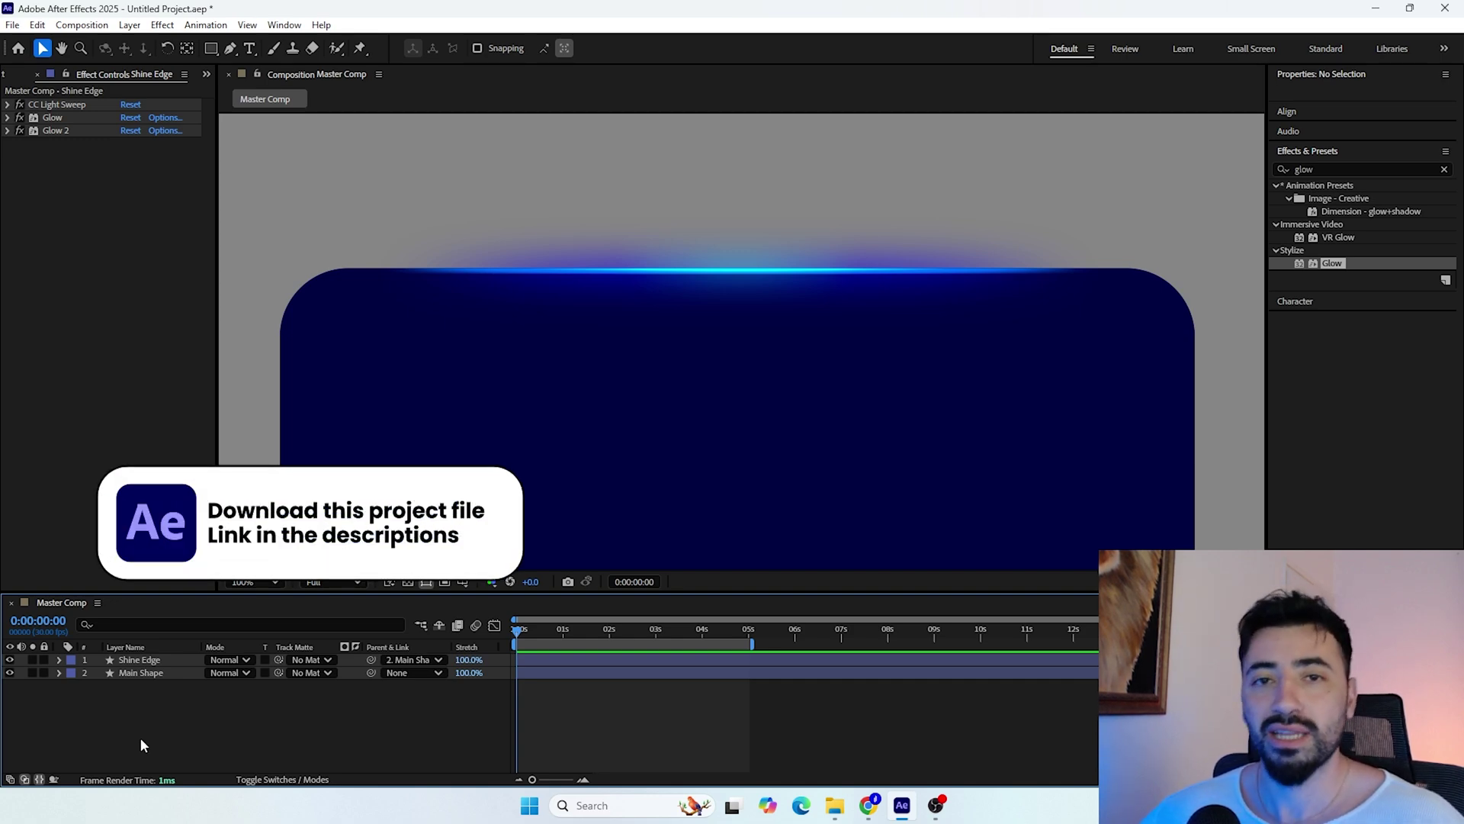
{"action": "right_click", "coordinate": [112, 702]}
{"action": "mouse_move", "coordinate": [246, 510]}
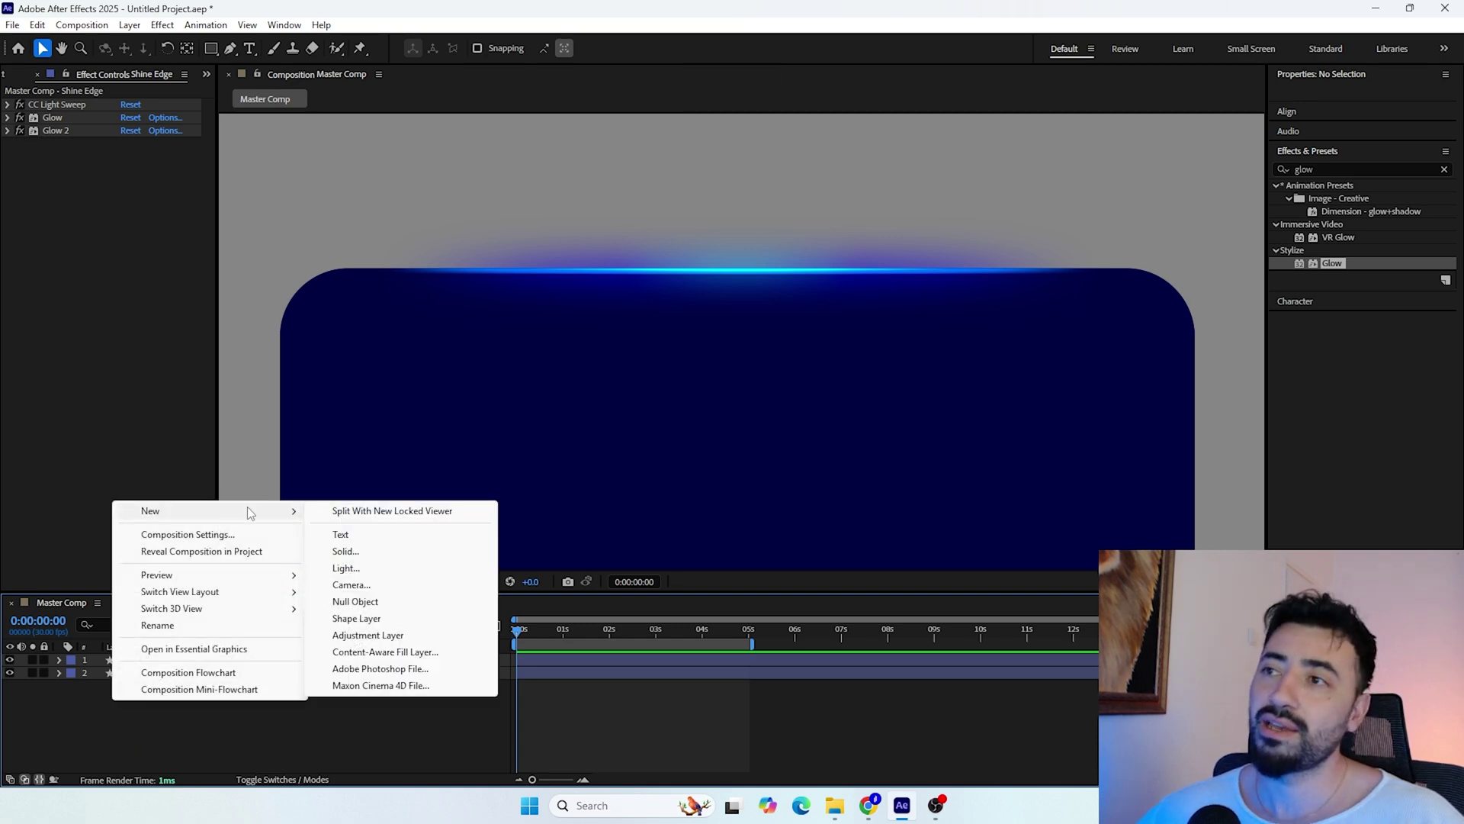
{"action": "left_click", "coordinate": [374, 552]}
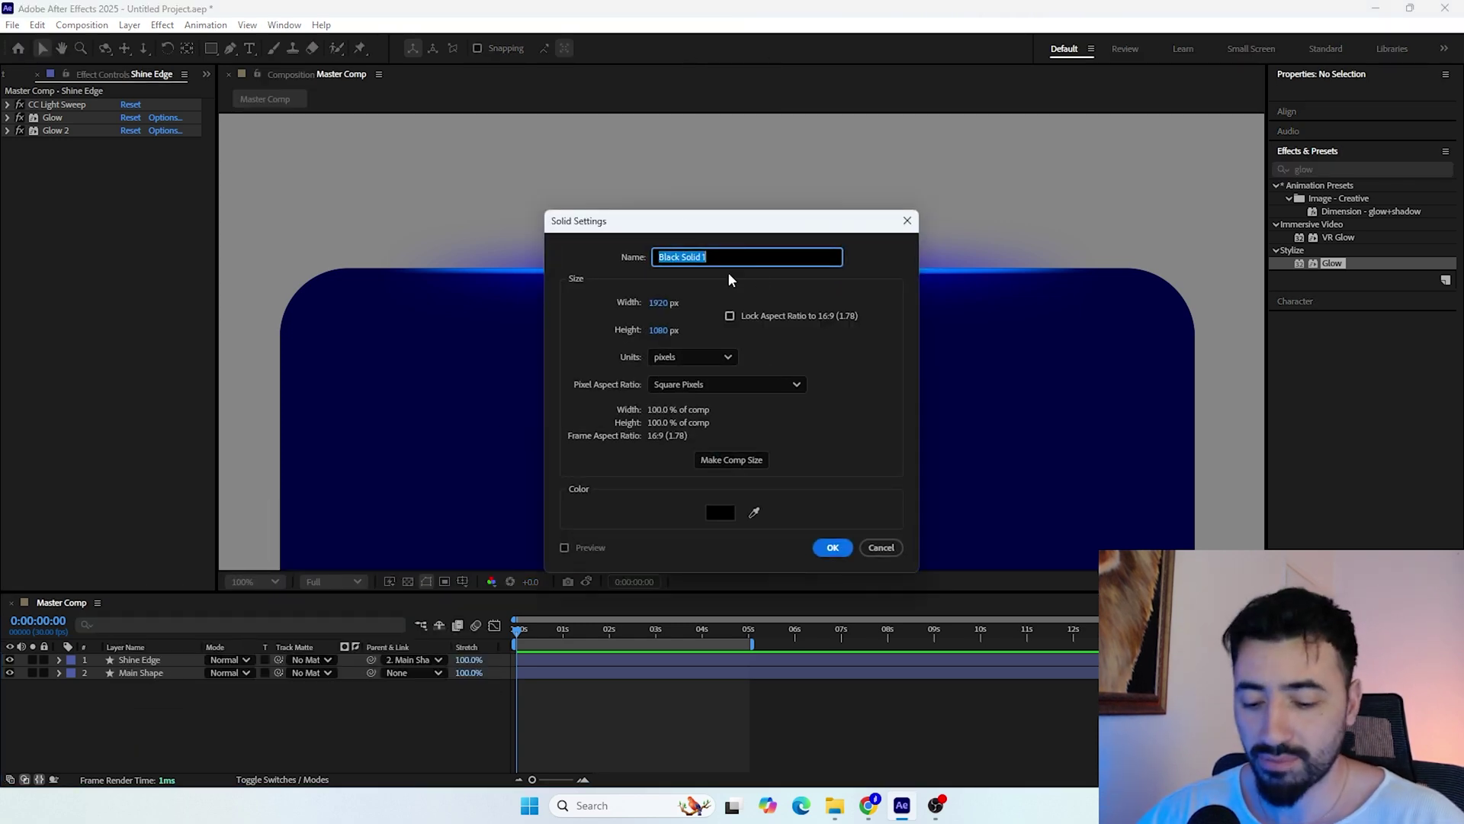
{"action": "type", "text": "Bg"}
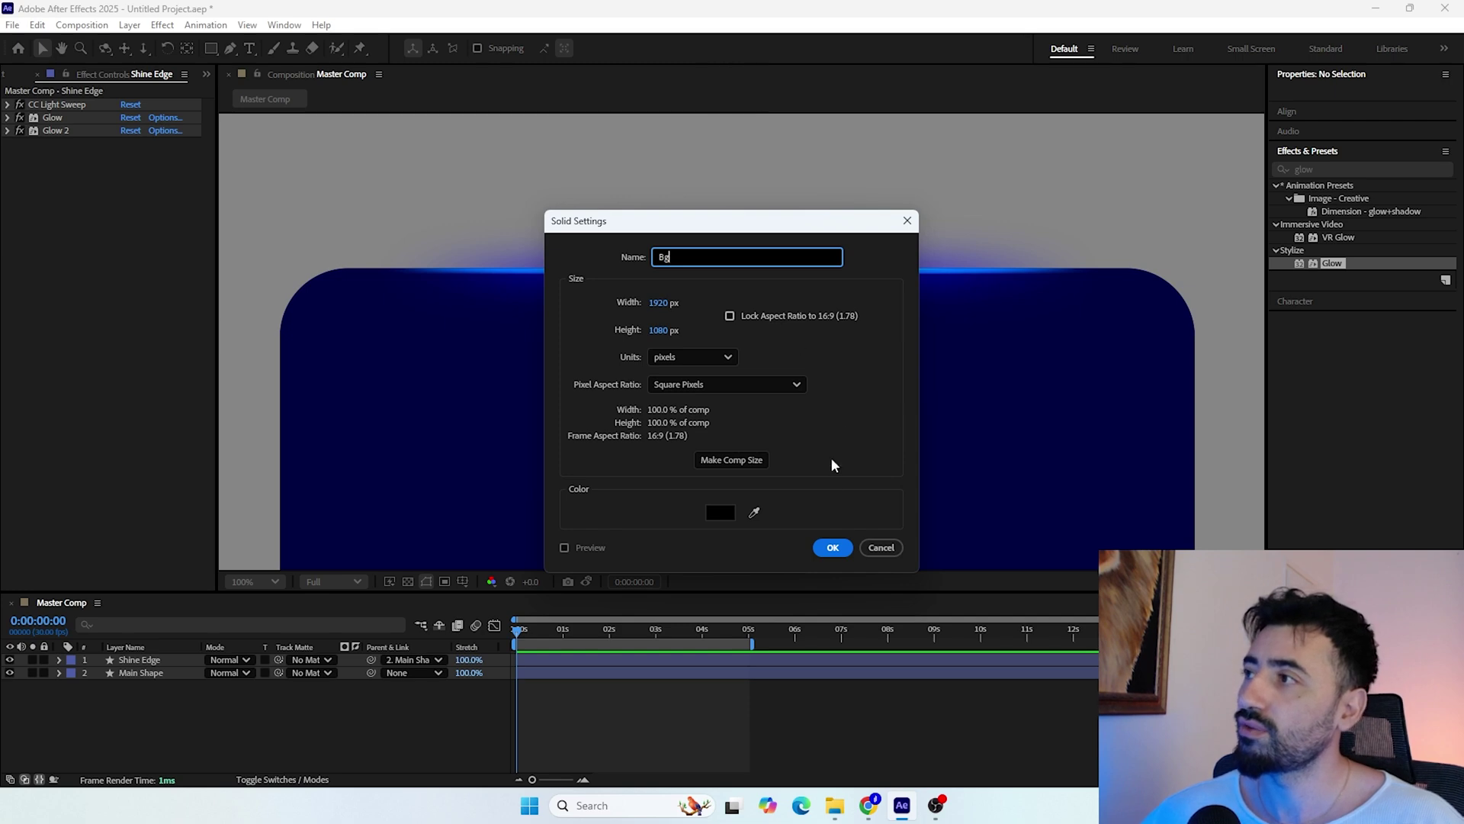
{"action": "left_click", "coordinate": [749, 459]}
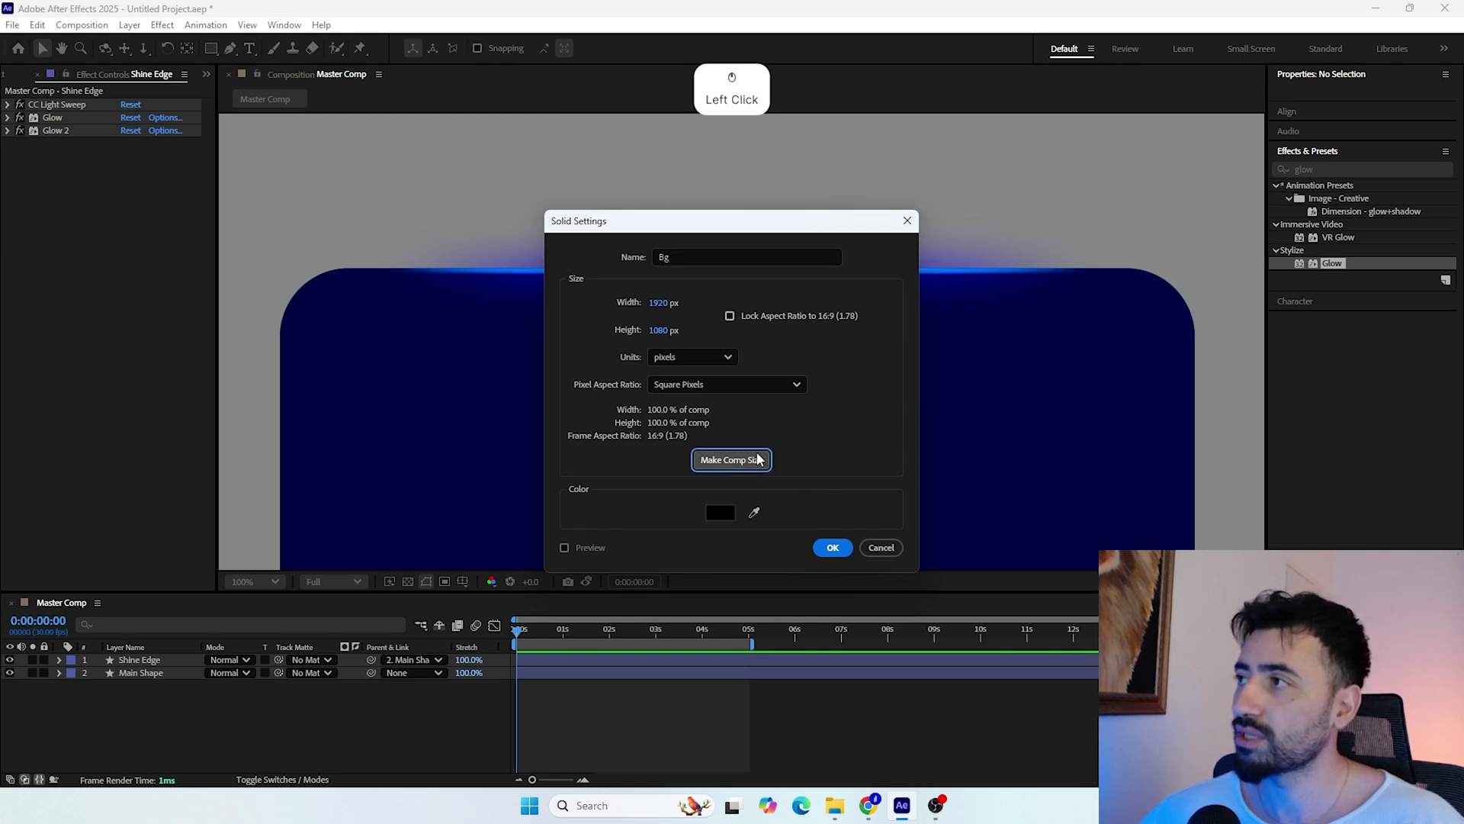
{"action": "left_click", "coordinate": [831, 546]}
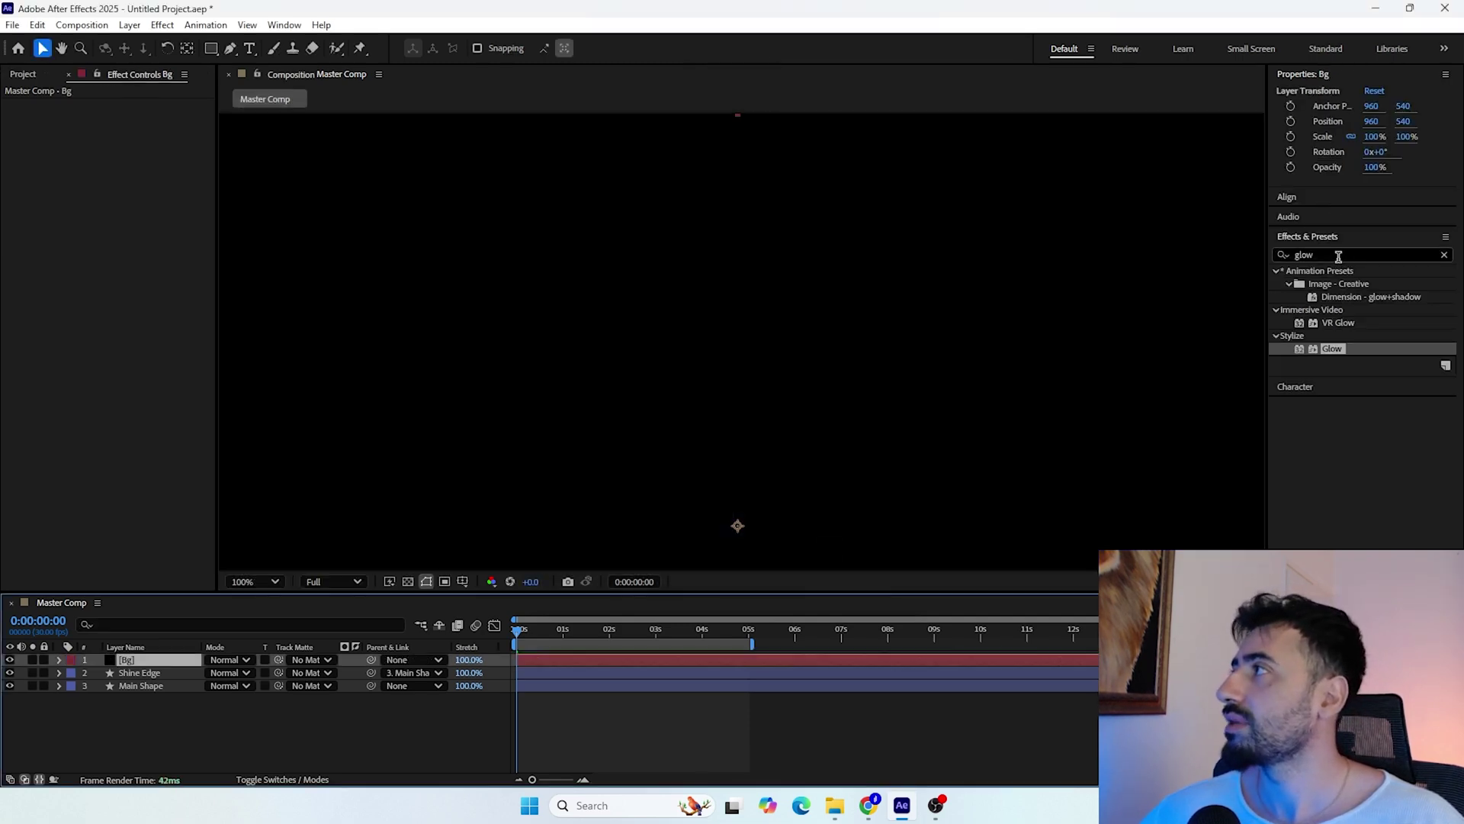
Apply the Gradient Ramp effect to the Bg solid and set its End Color to a dark blue
{"action": "left_click_drag", "start_coordinate": [1348, 252], "coordinate": [1235, 287]}
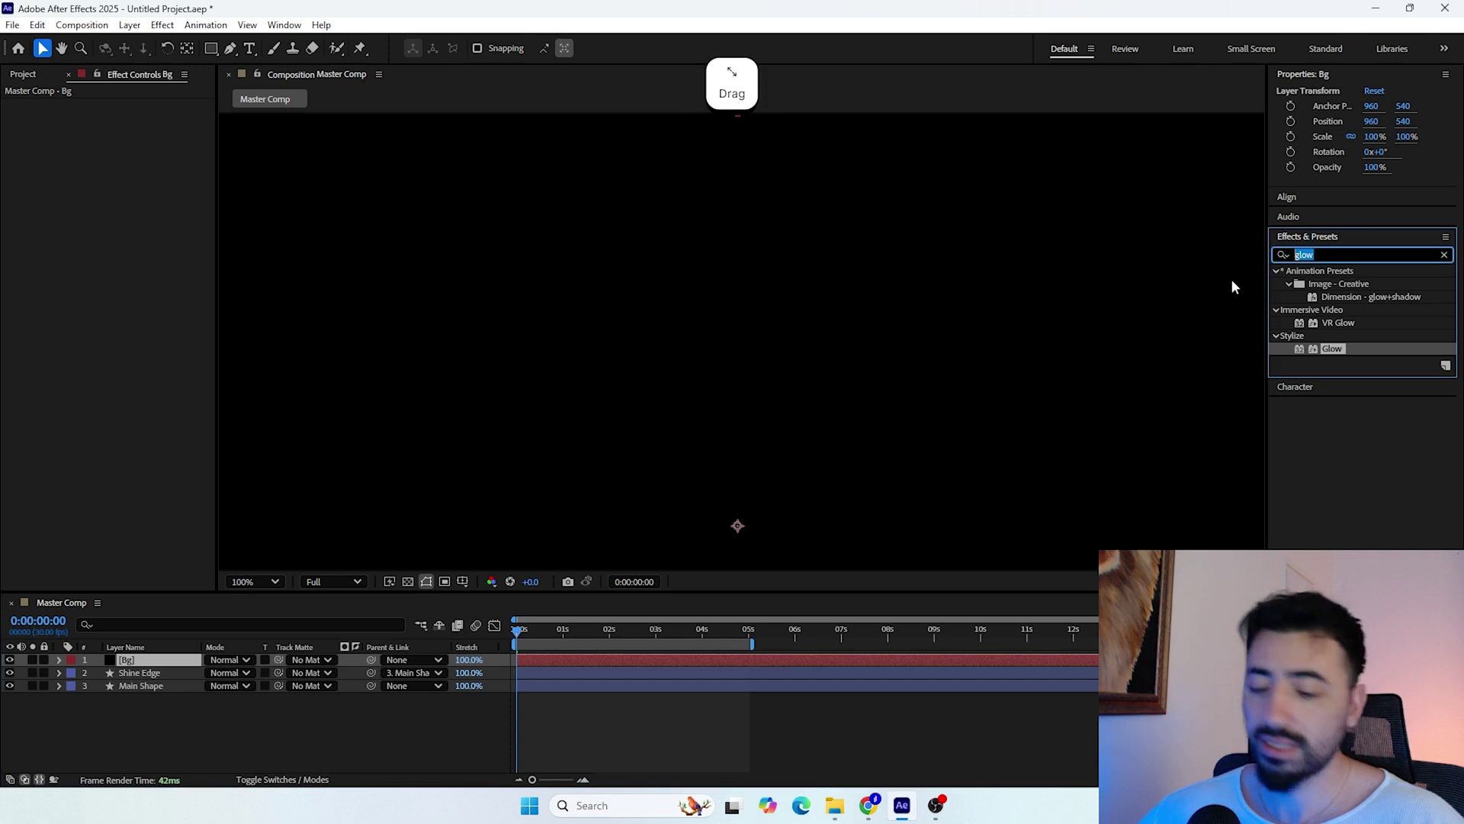
{"action": "type", "text": "gradie"}
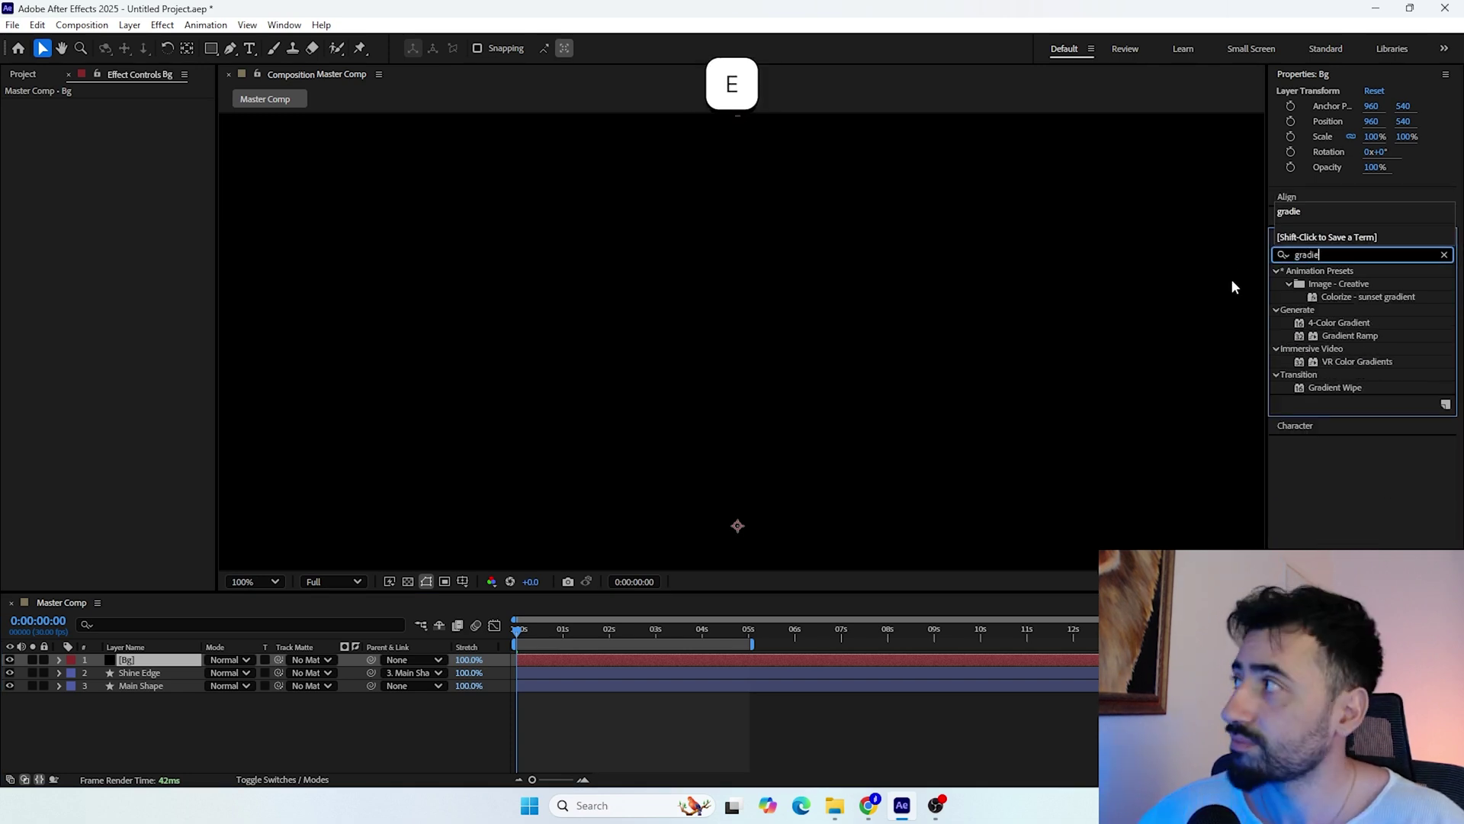
{"action": "left_click_drag", "start_coordinate": [1353, 344], "coordinate": [1127, 342]}
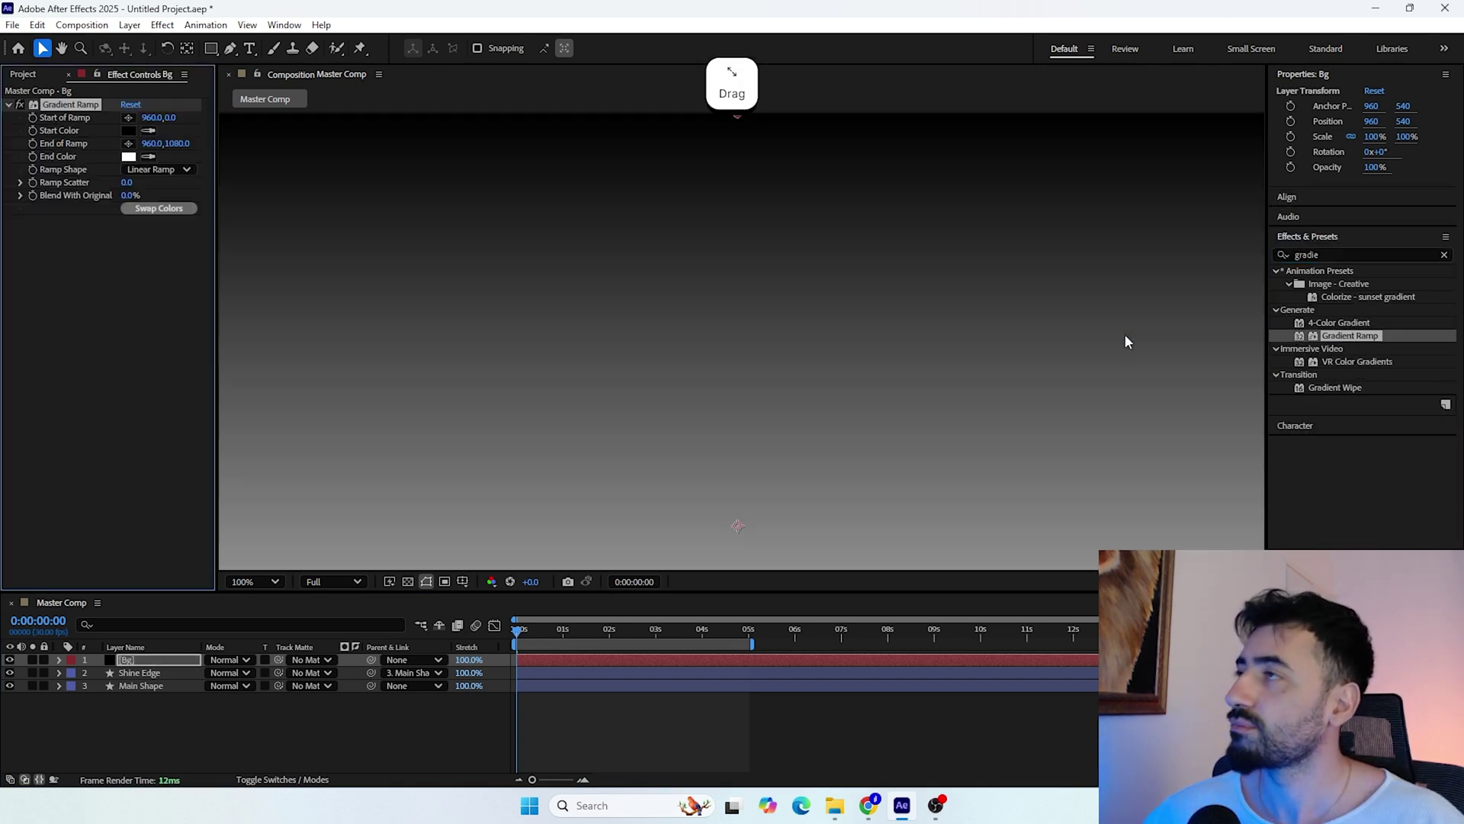
{"action": "left_click", "coordinate": [128, 157]}
{"action": "left_click", "coordinate": [772, 379]}
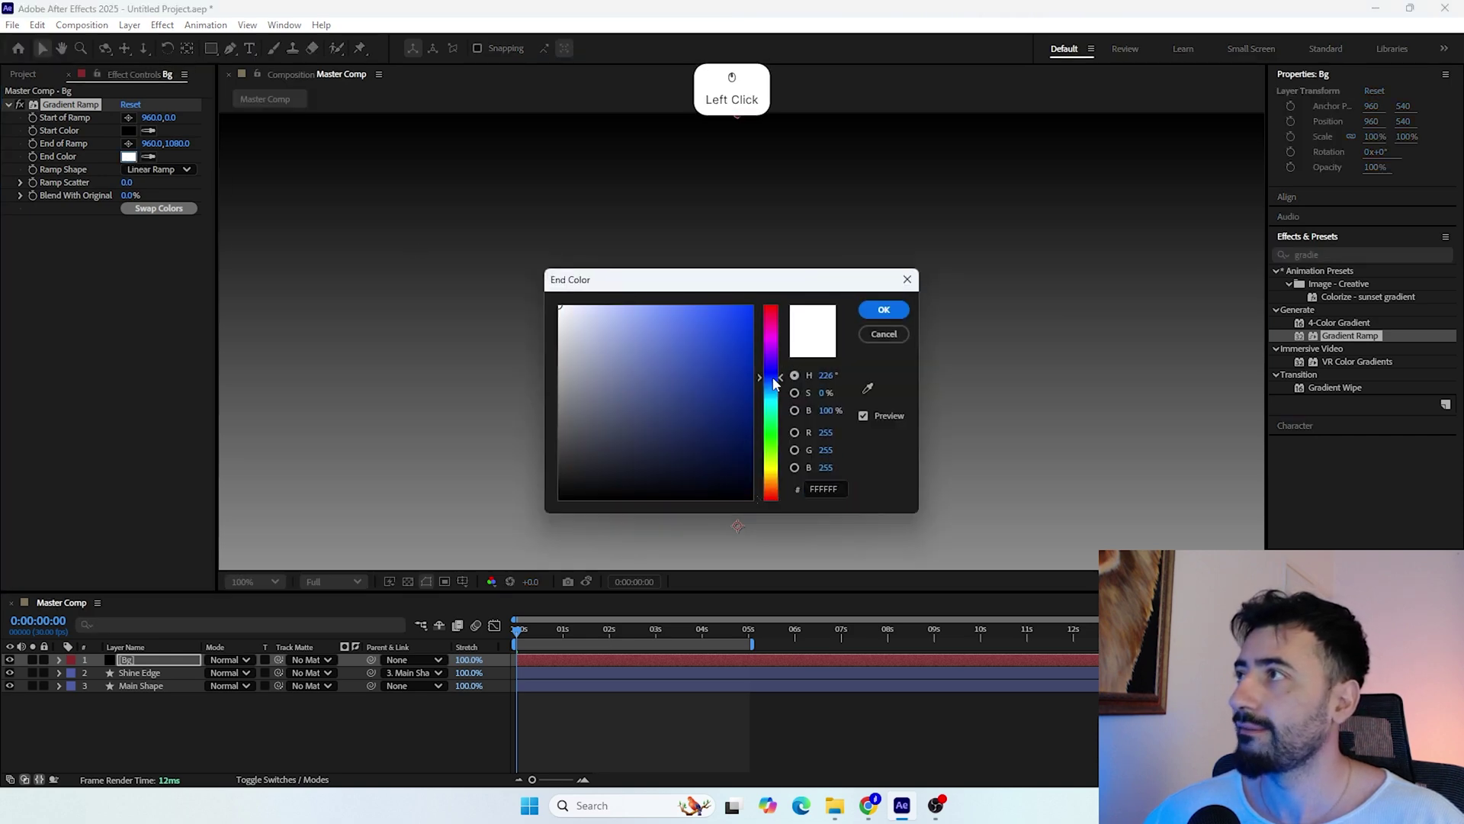
{"action": "left_click_drag", "start_coordinate": [716, 376], "coordinate": [767, 406]}
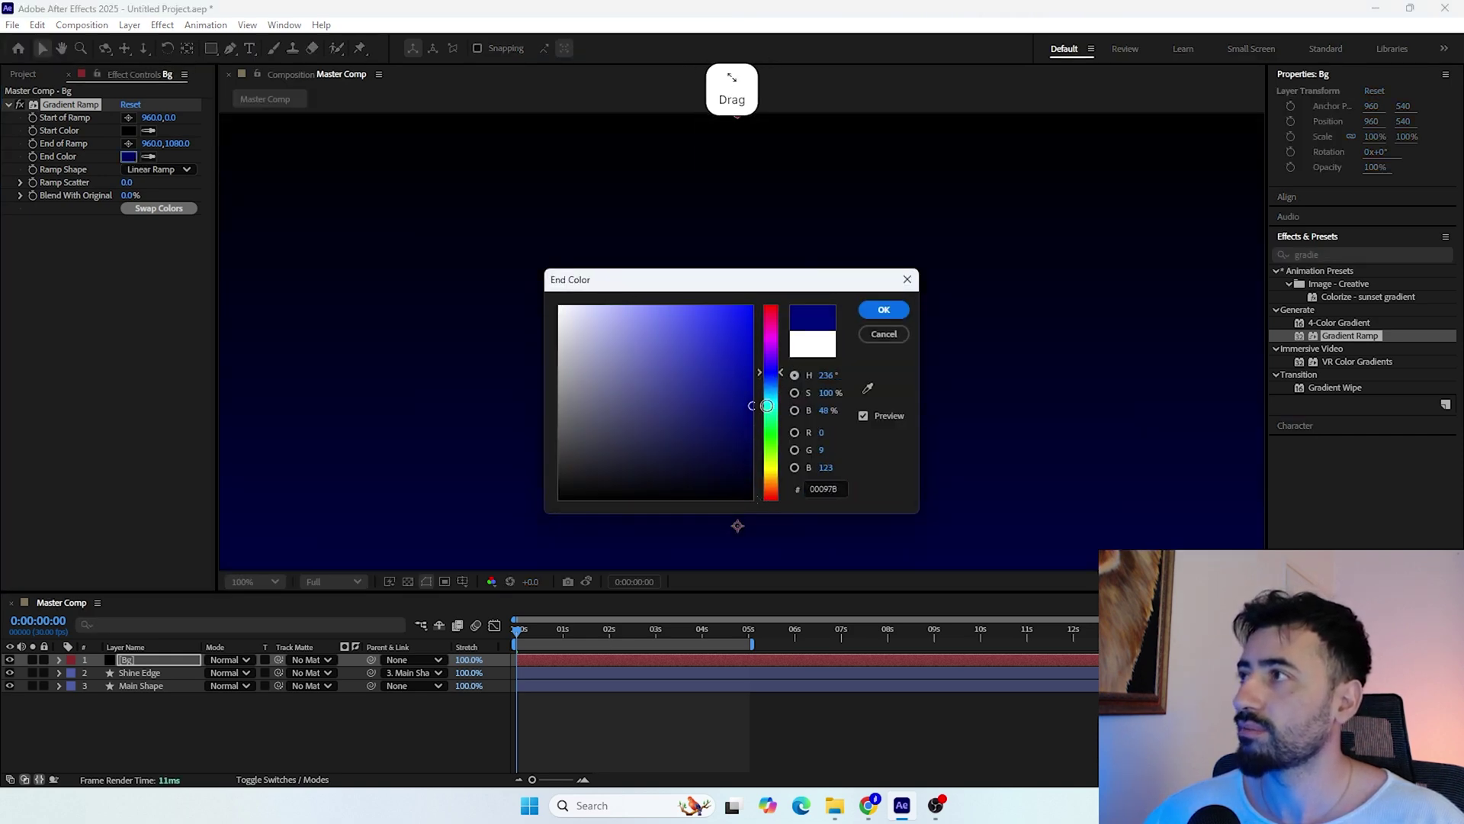
{"action": "left_click", "coordinate": [884, 309]}
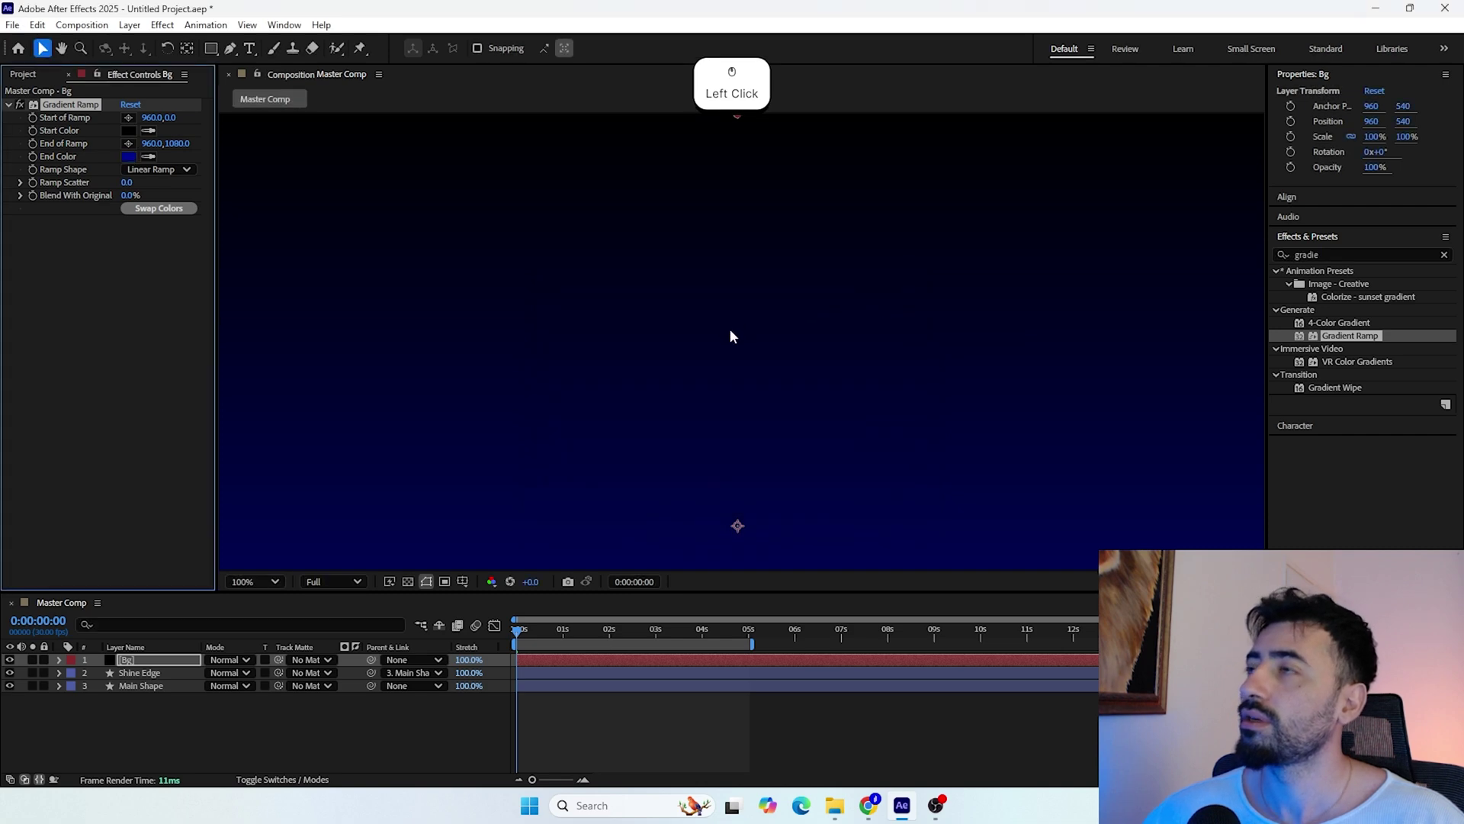
Move the Bg layer below Main Shape to the bottom of the layer stack
{"action": "scroll", "coordinate": [729, 352], "scroll_direction": "down", "scroll_amount": 2}
{"action": "left_click", "coordinate": [272, 581]}
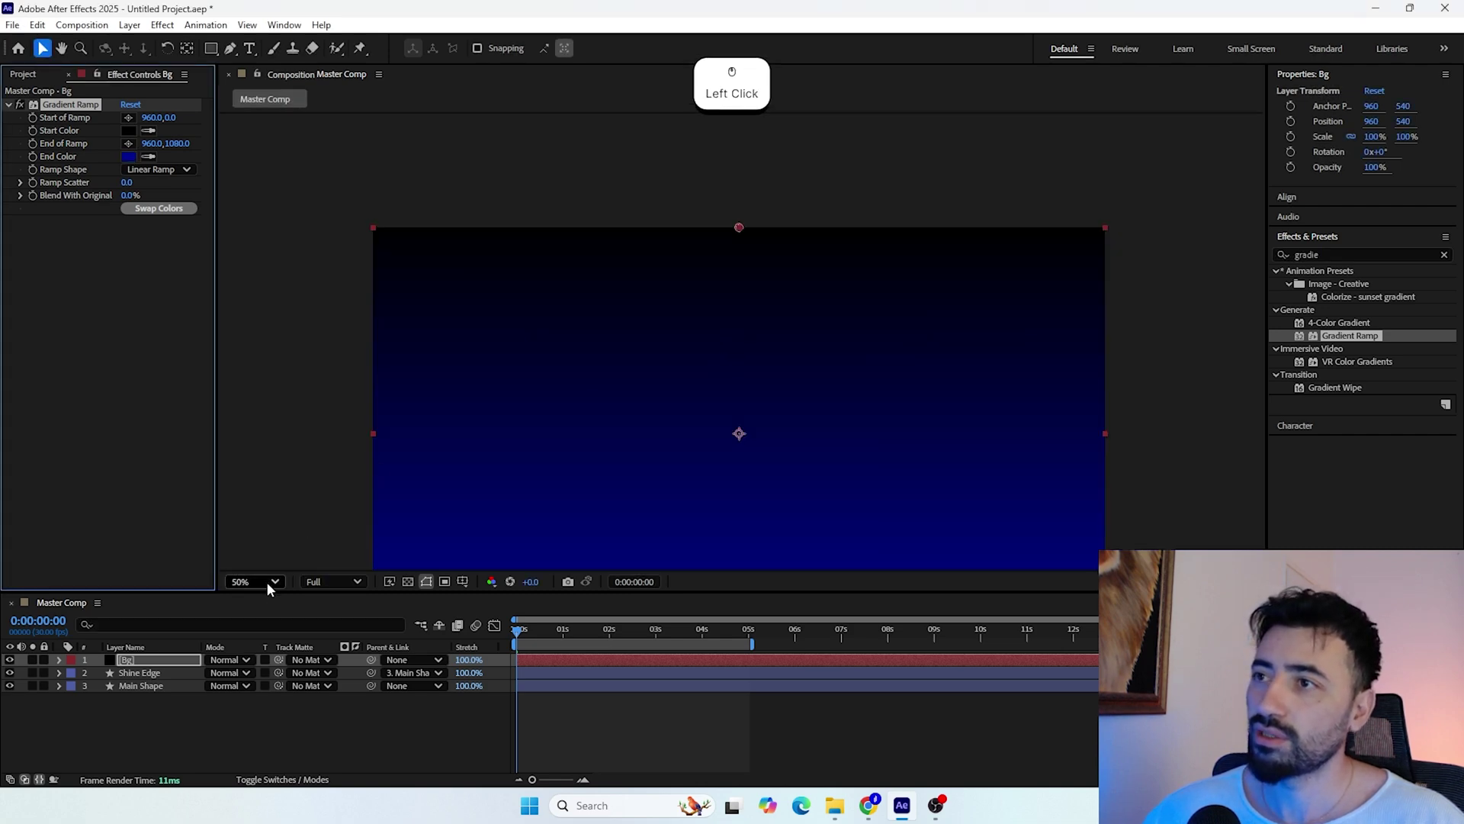
{"action": "left_click", "coordinate": [301, 276]}
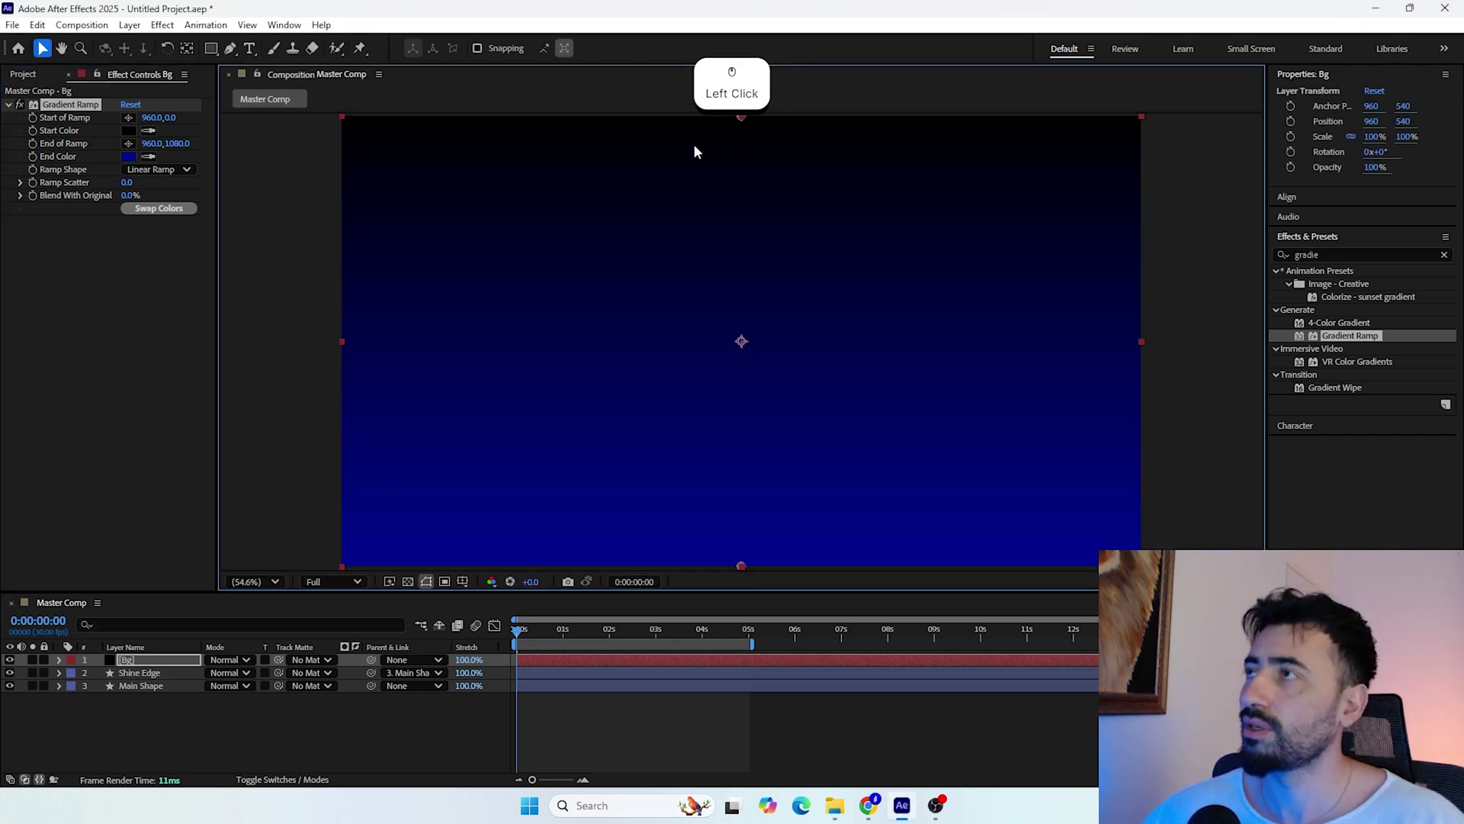
{"action": "left_click_drag", "start_coordinate": [161, 660], "coordinate": [160, 724]}
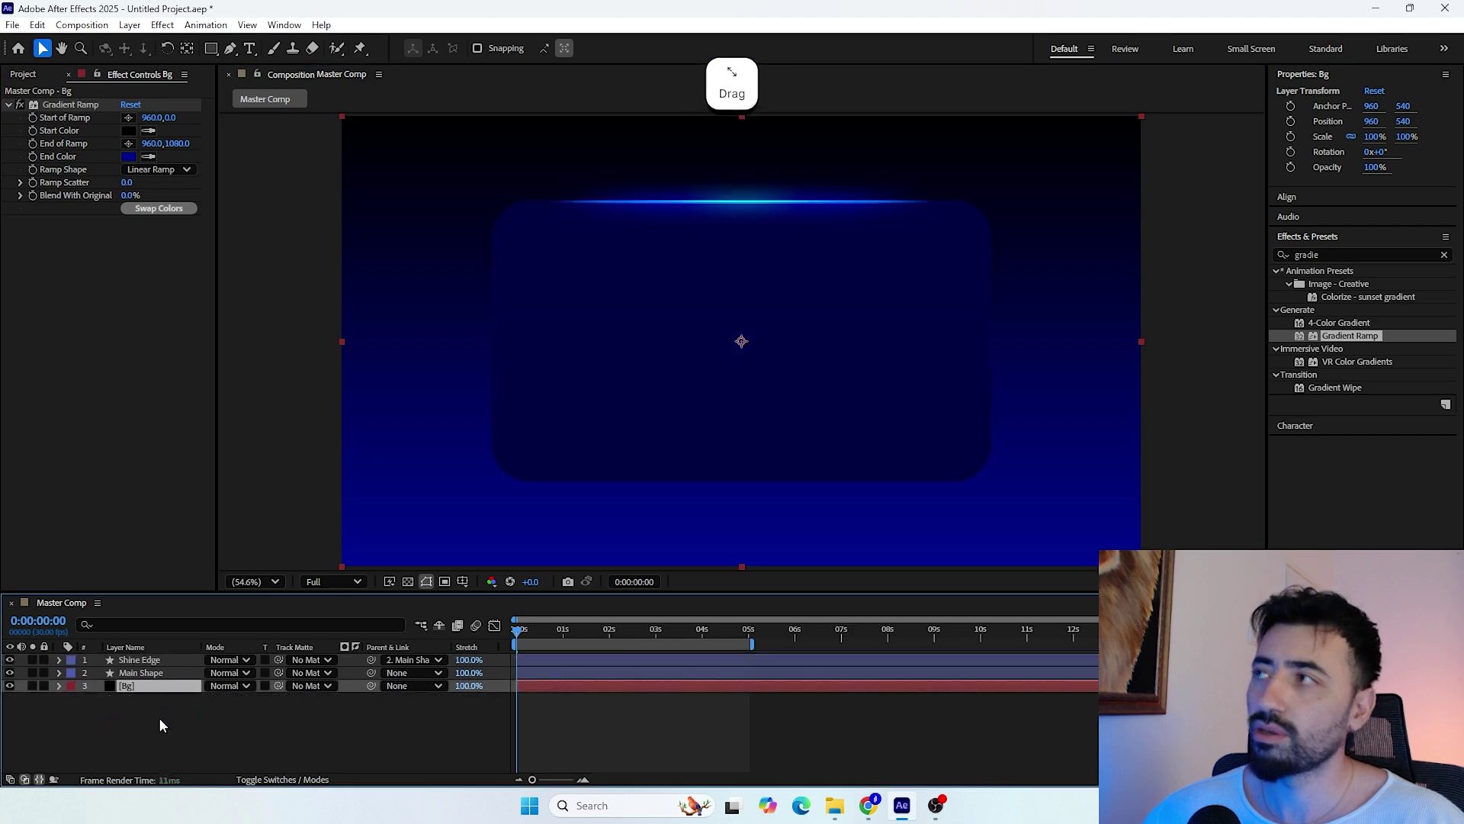
Swap the start and end colors of Bg's Gradient Ramp and change its shape to Radial Ramp
{"action": "left_click", "coordinate": [184, 204]}
{"action": "left_click", "coordinate": [152, 171]}
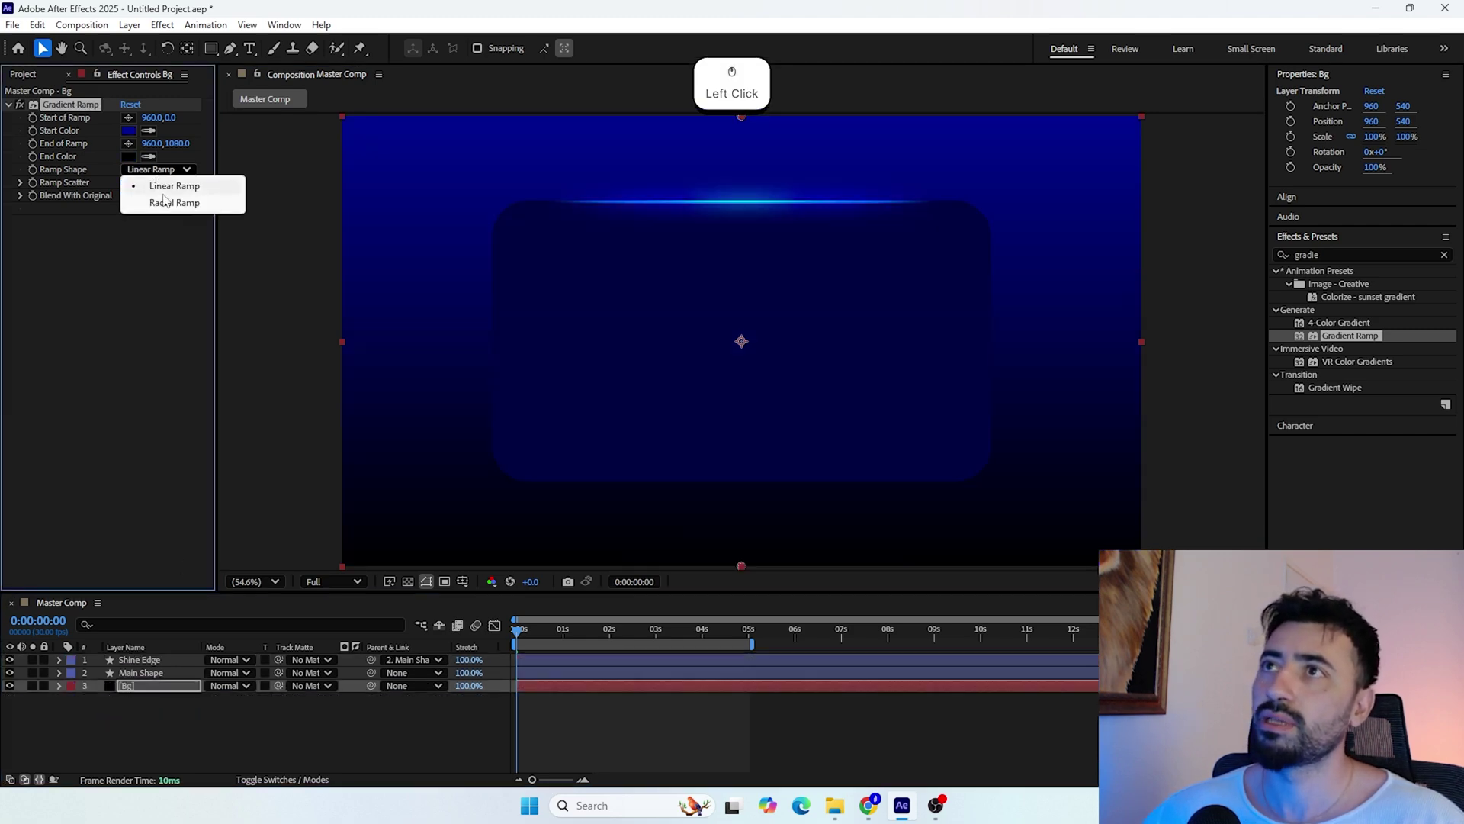
{"action": "left_click", "coordinate": [168, 202]}
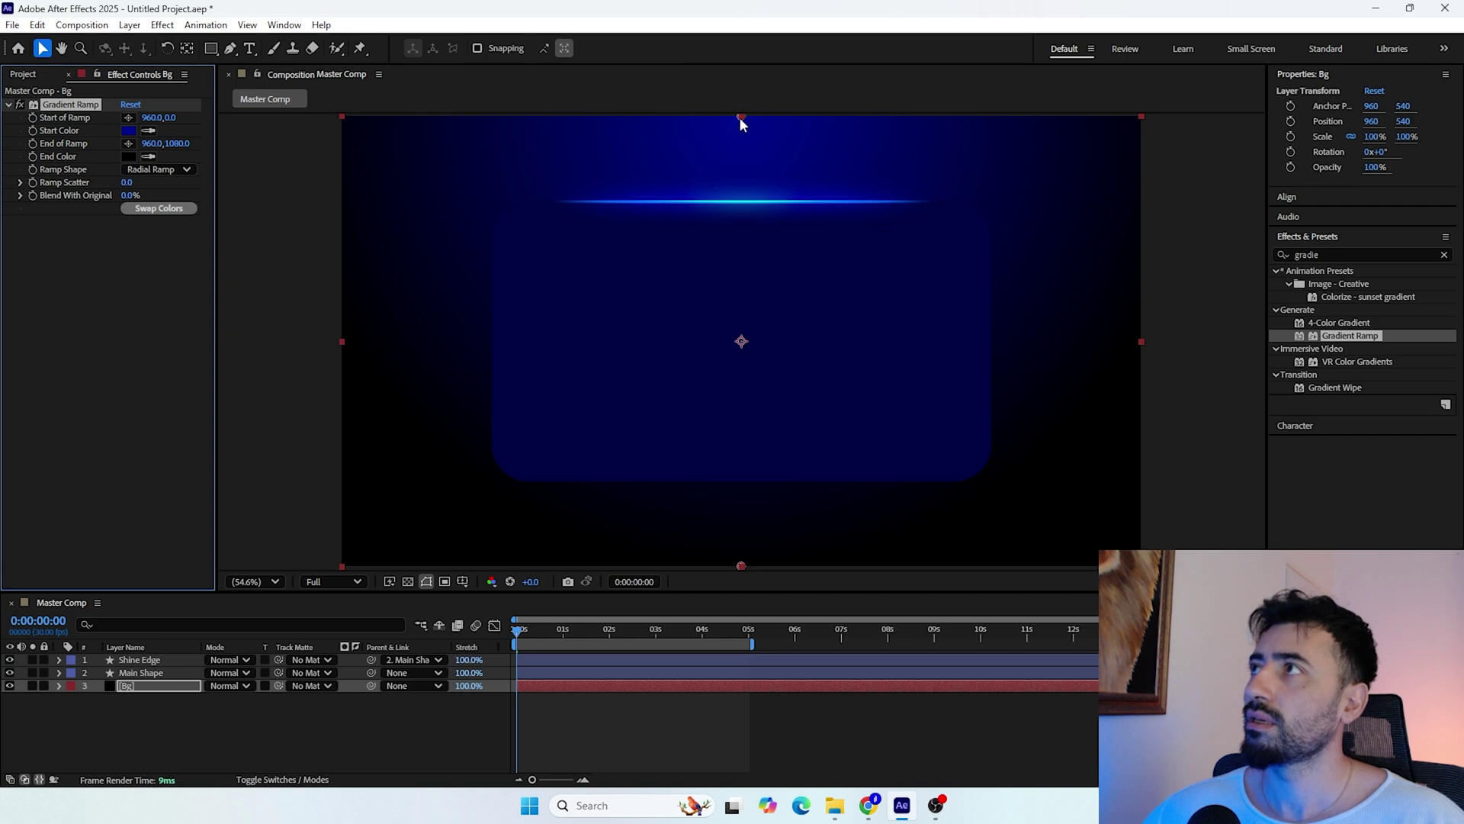
Move Bg's ramp start to about 965, -59 and its end to about 978, 1287, and set Ramp Scatter to 20
{"action": "left_click_drag", "start_coordinate": [740, 118], "coordinate": [744, 91]}
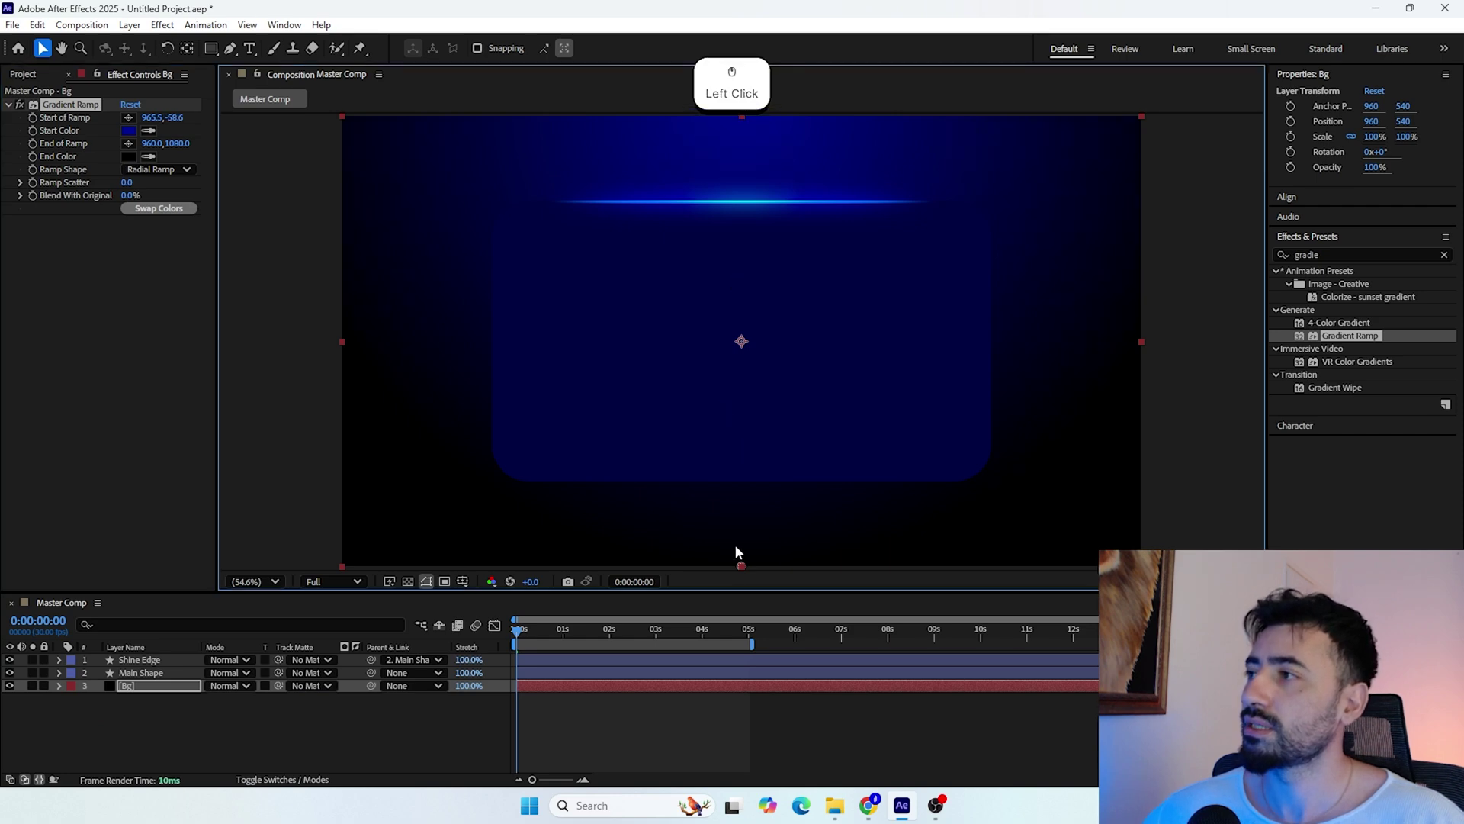
{"action": "left_click_drag", "start_coordinate": [739, 565], "coordinate": [748, 648]}
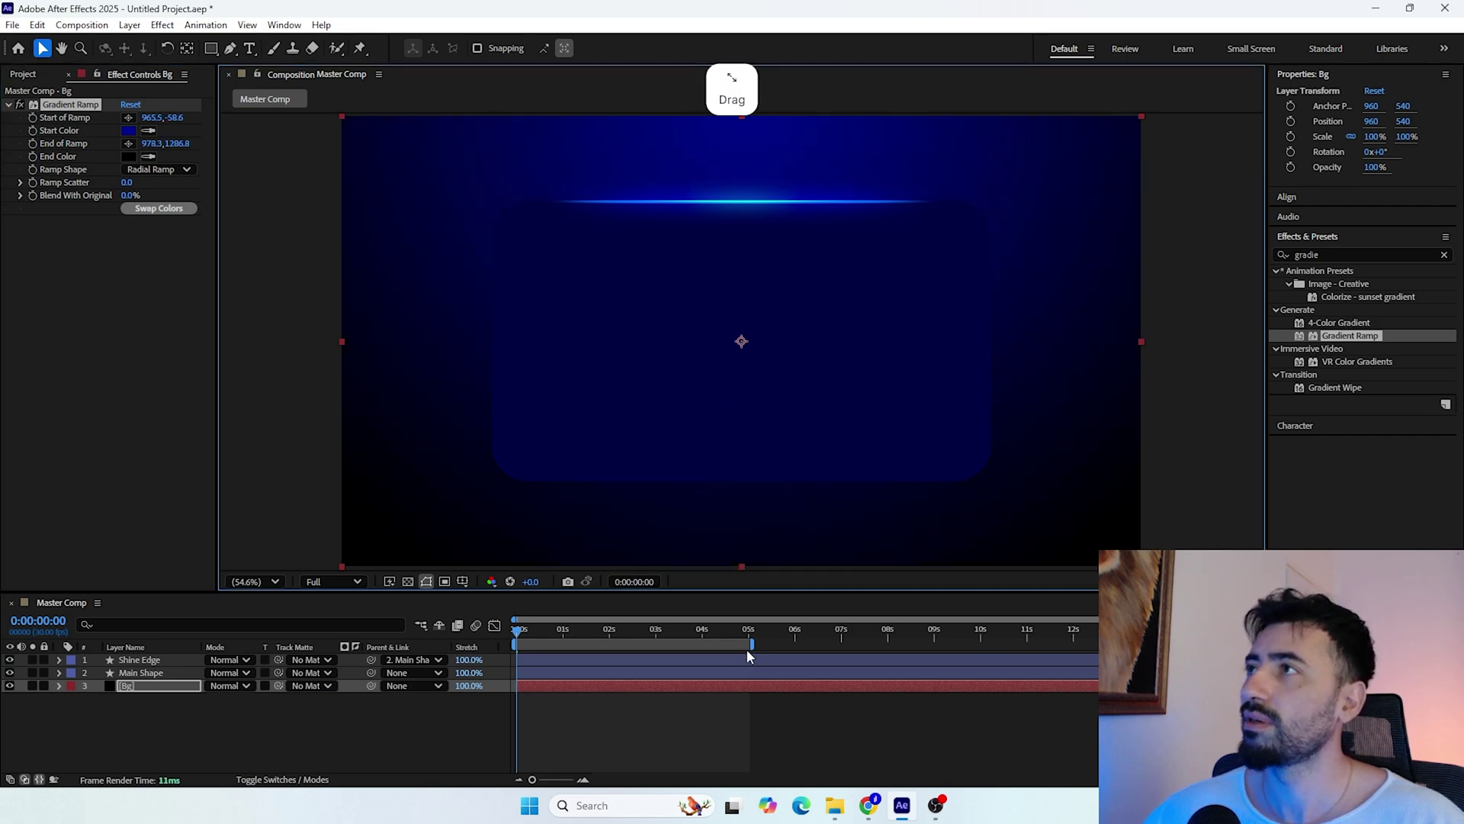
{"action": "left_click", "coordinate": [126, 184]}
{"action": "type", "text": "20"}
{"action": "key", "text": "Return"}
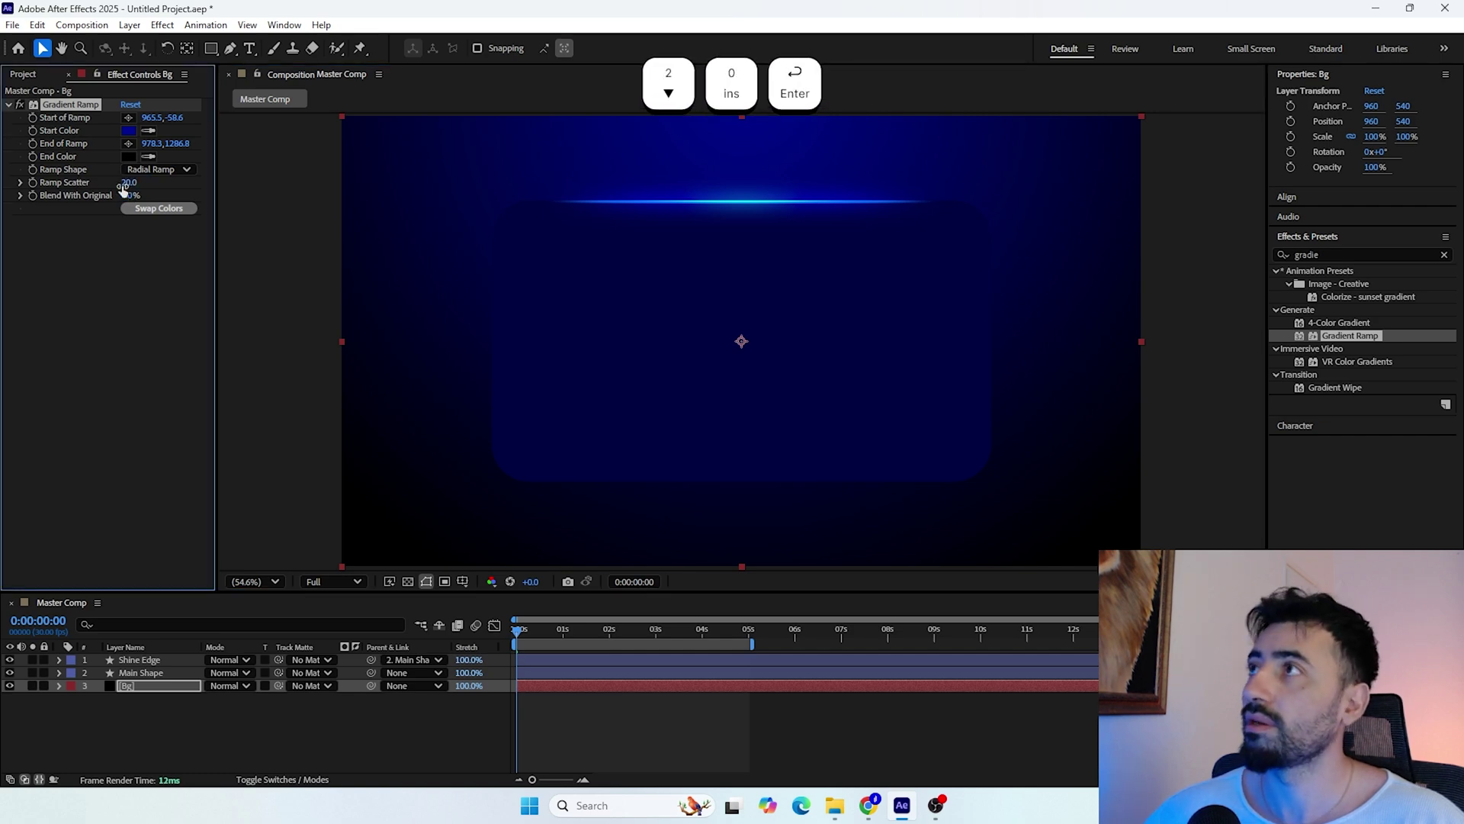
{"action": "left_click", "coordinate": [261, 241]}
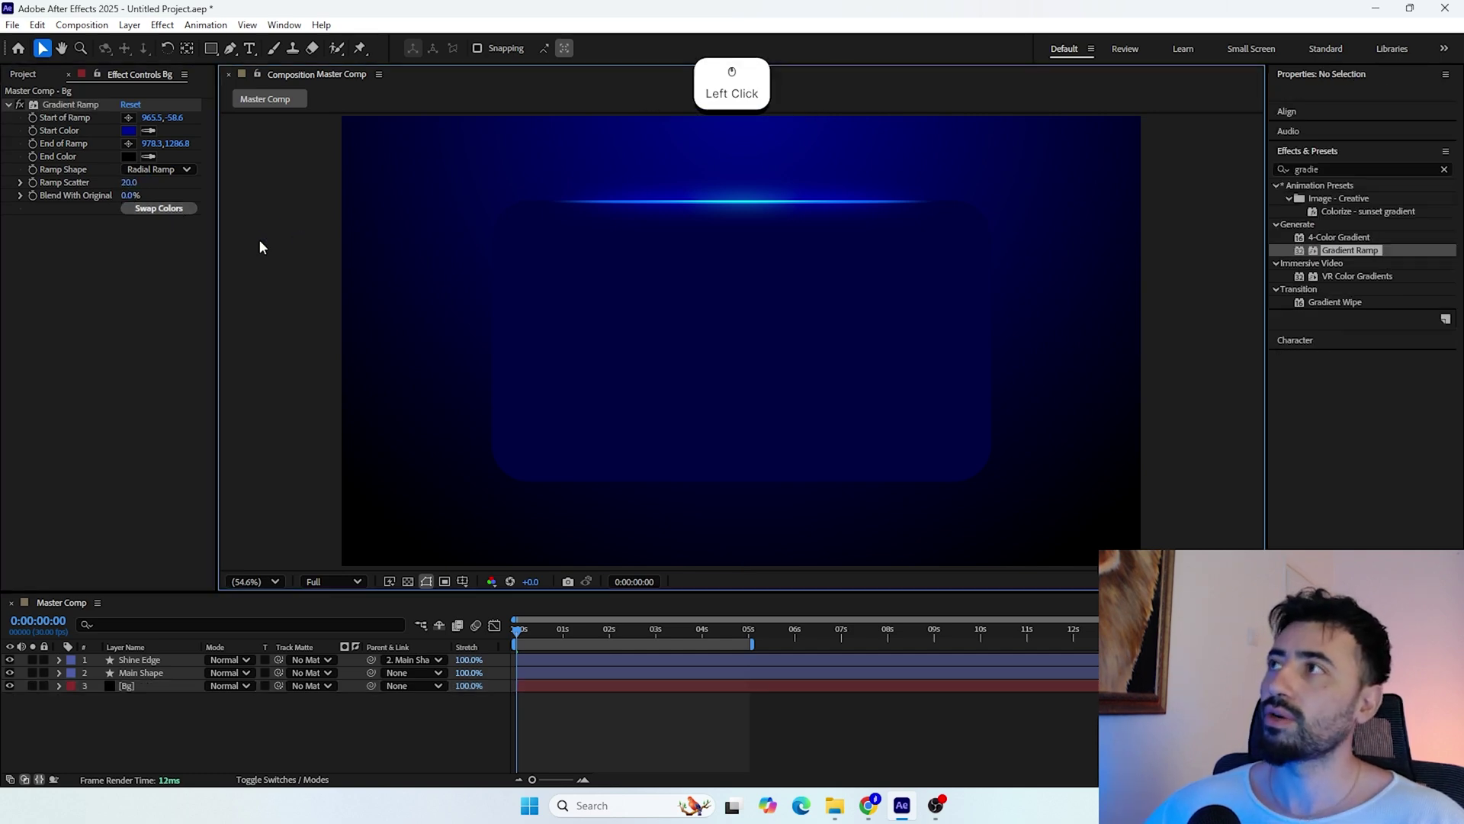
{"action": "mouse_move", "coordinate": [525, 627]}
{"action": "left_mouse_down"}
{"action": "mouse_move", "coordinate": [684, 654]}
{"action": "mouse_move", "coordinate": [510, 631]}
{"action": "left_mouse_up"}
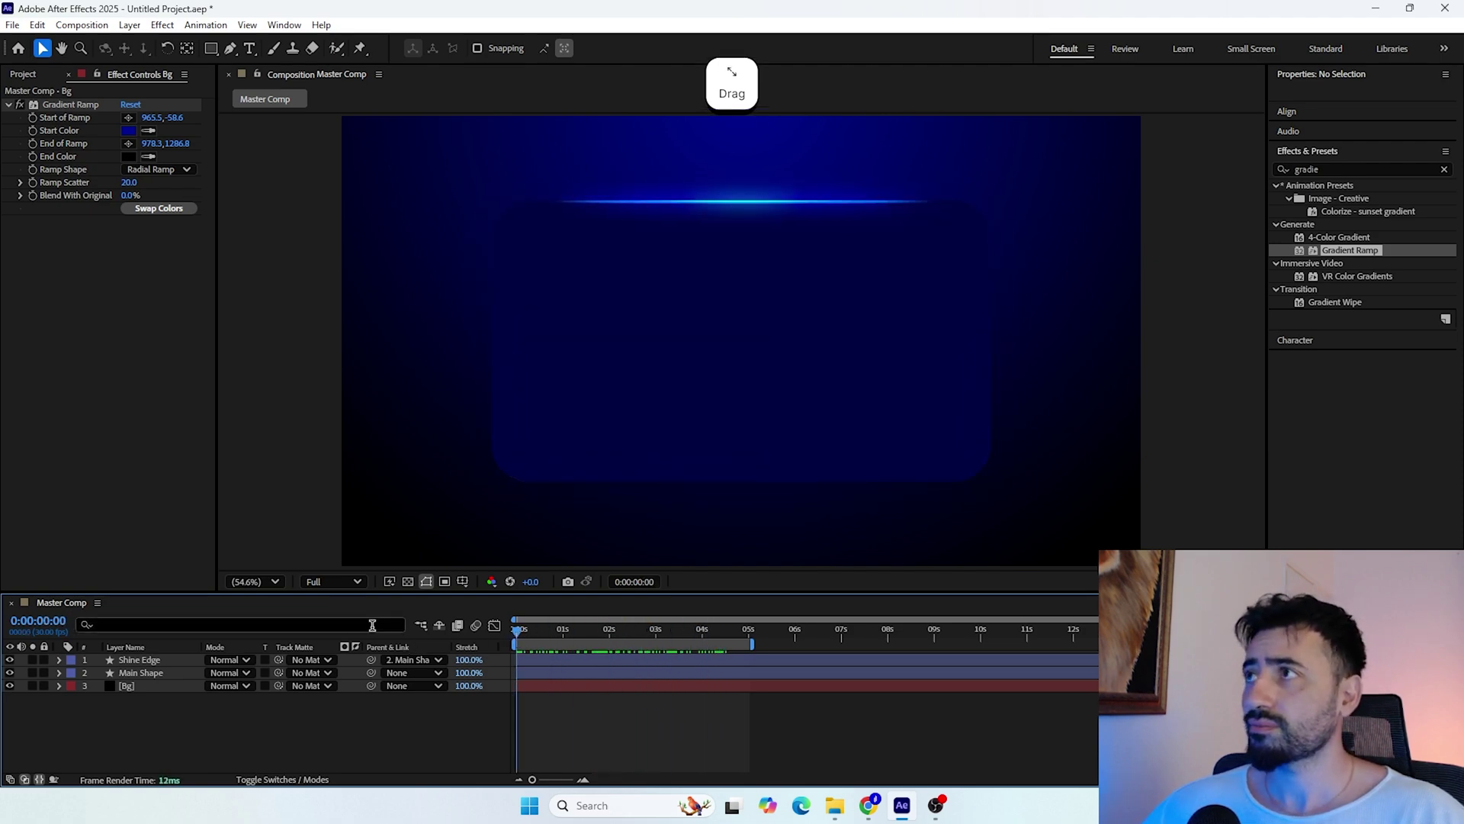
Apply the Gradient Ramp effect to the Main Shape layer
{"action": "left_click", "coordinate": [584, 403]}
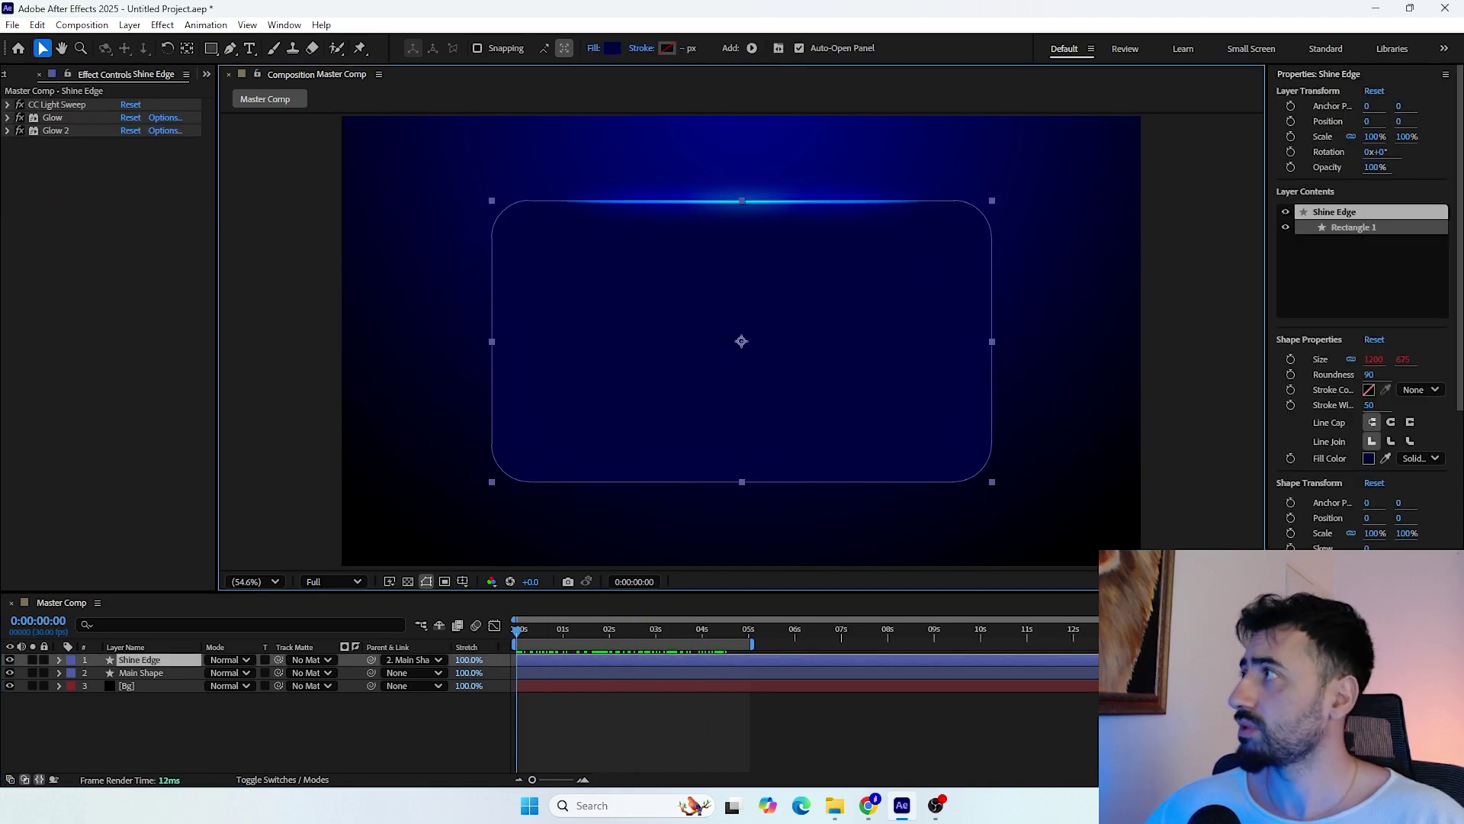
{"action": "scroll", "coordinate": [1388, 437], "scroll_direction": "down", "scroll_amount": 5}
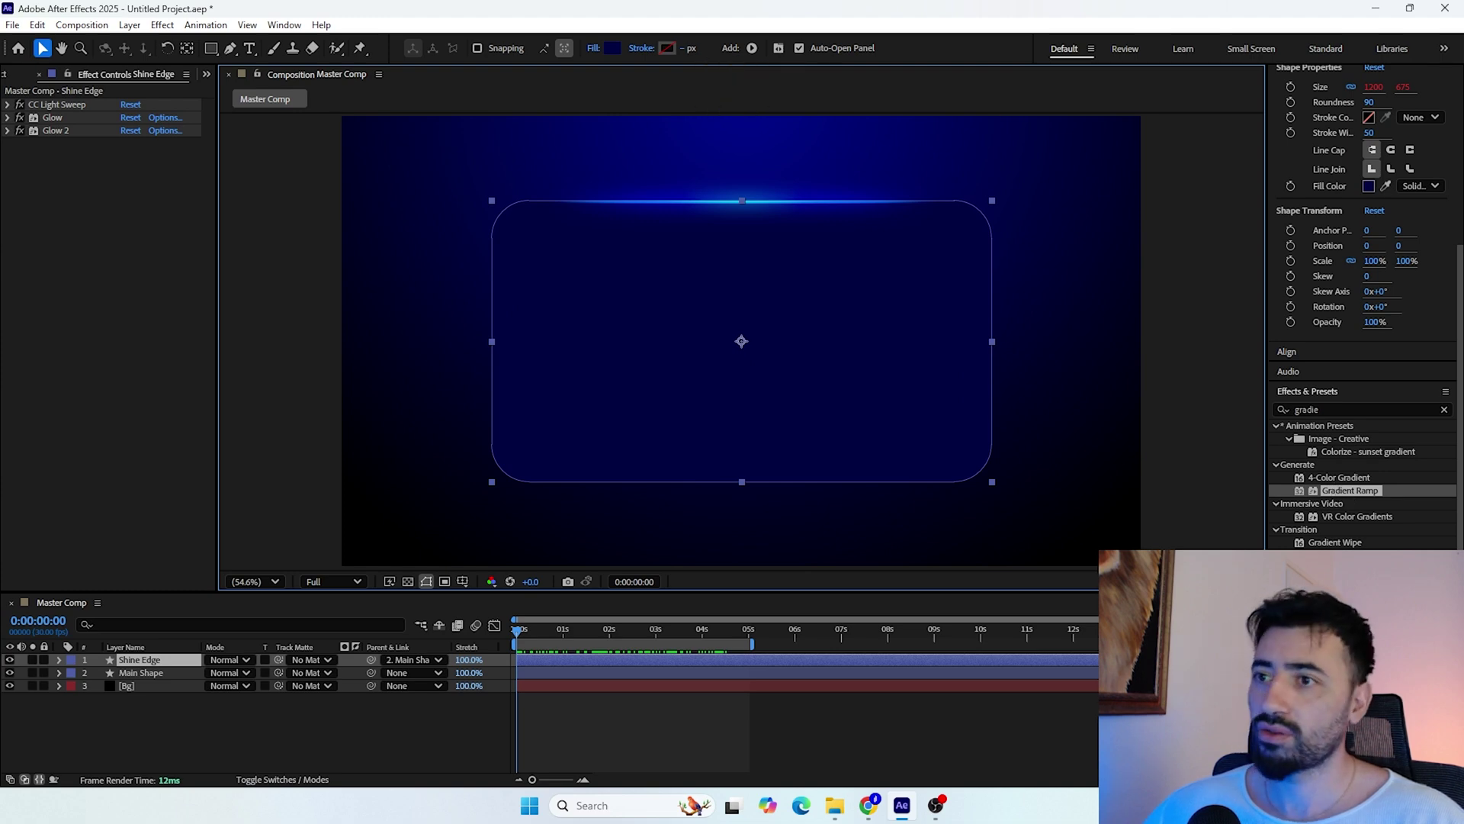
{"action": "left_click", "coordinate": [163, 674]}
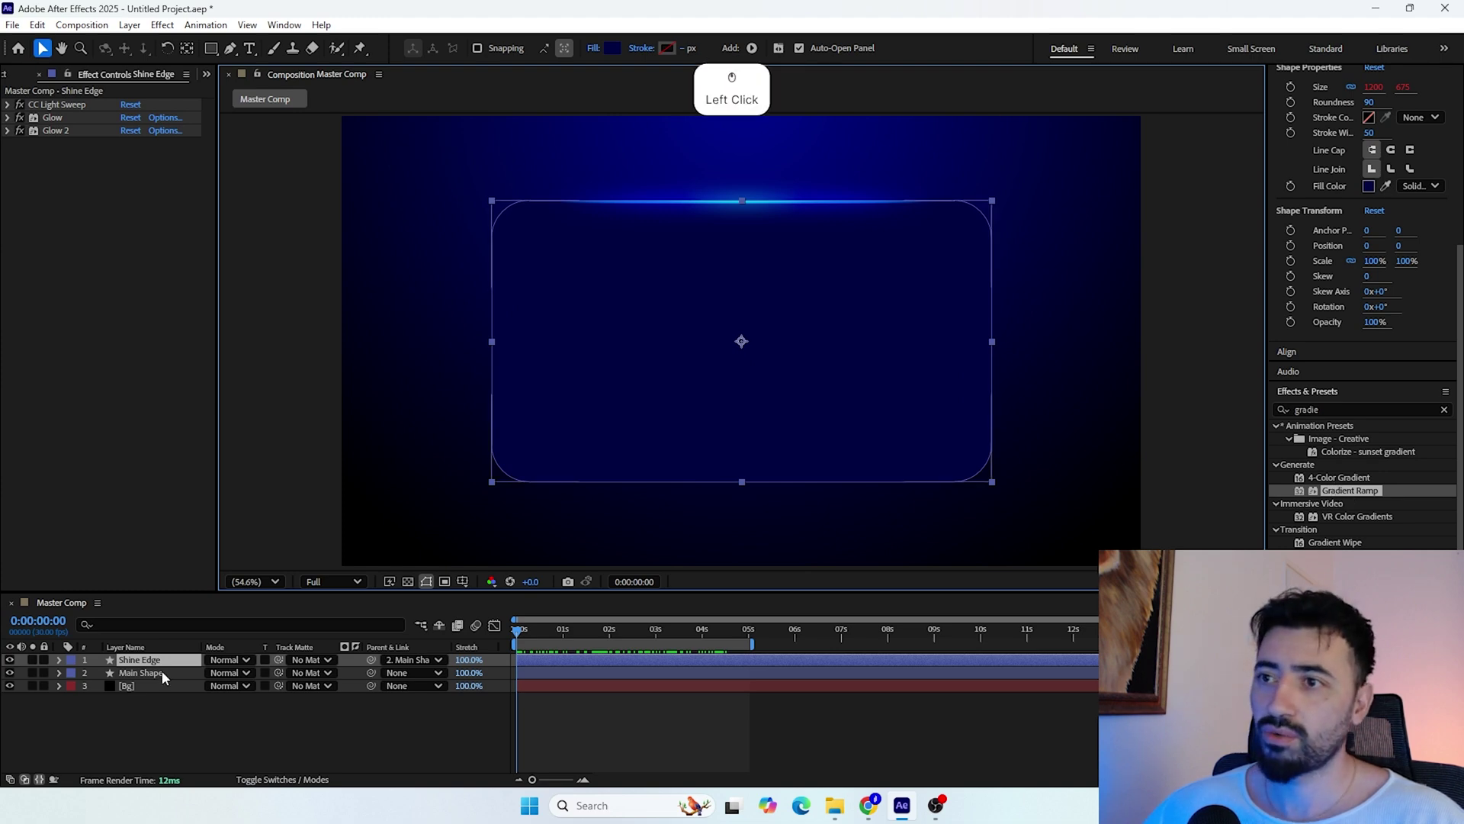
{"action": "left_click", "coordinate": [9, 673]}
{"action": "left_click", "coordinate": [9, 672]}
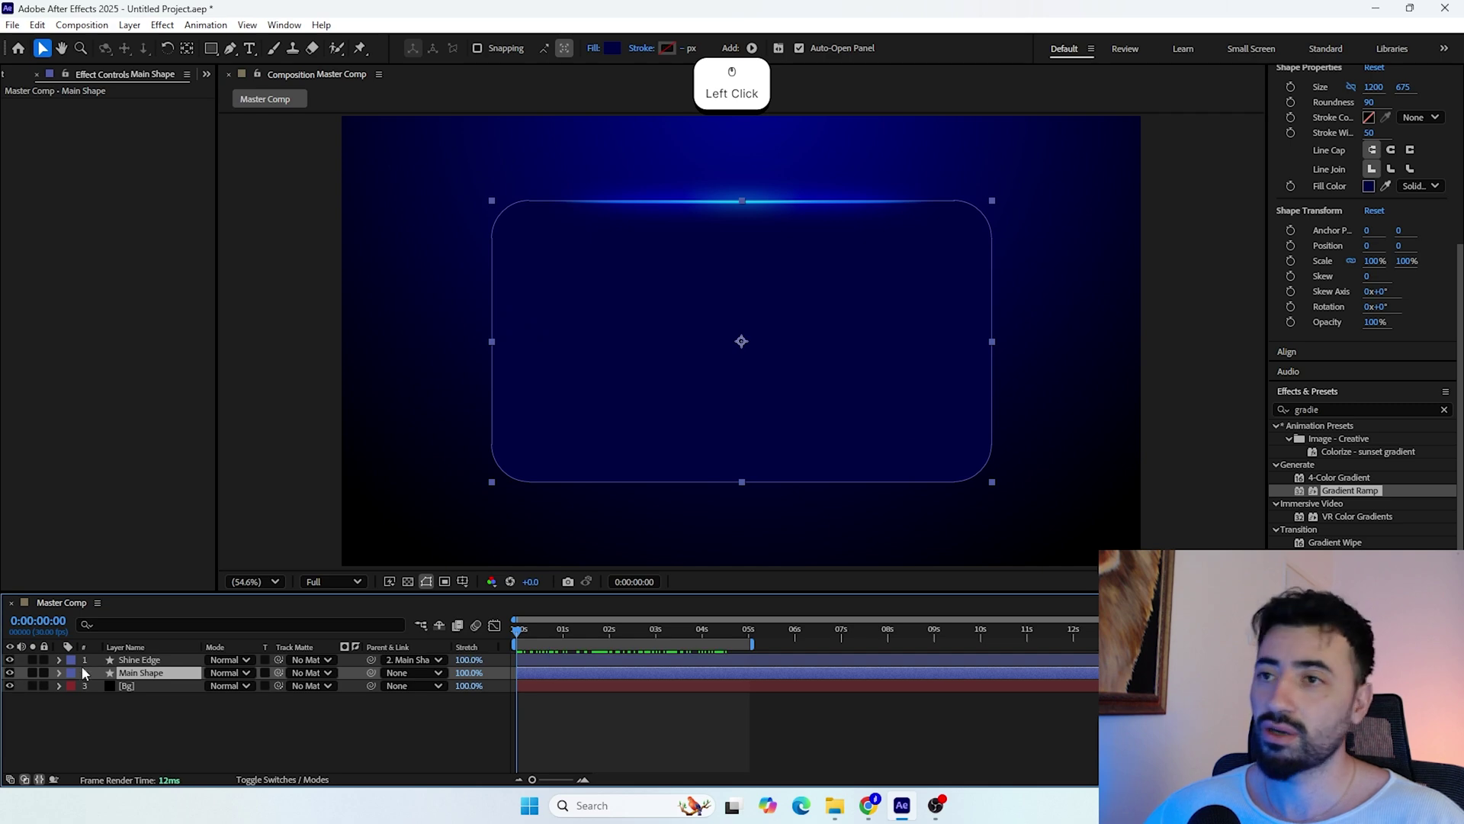
{"action": "left_click_drag", "start_coordinate": [1330, 496], "coordinate": [134, 673]}
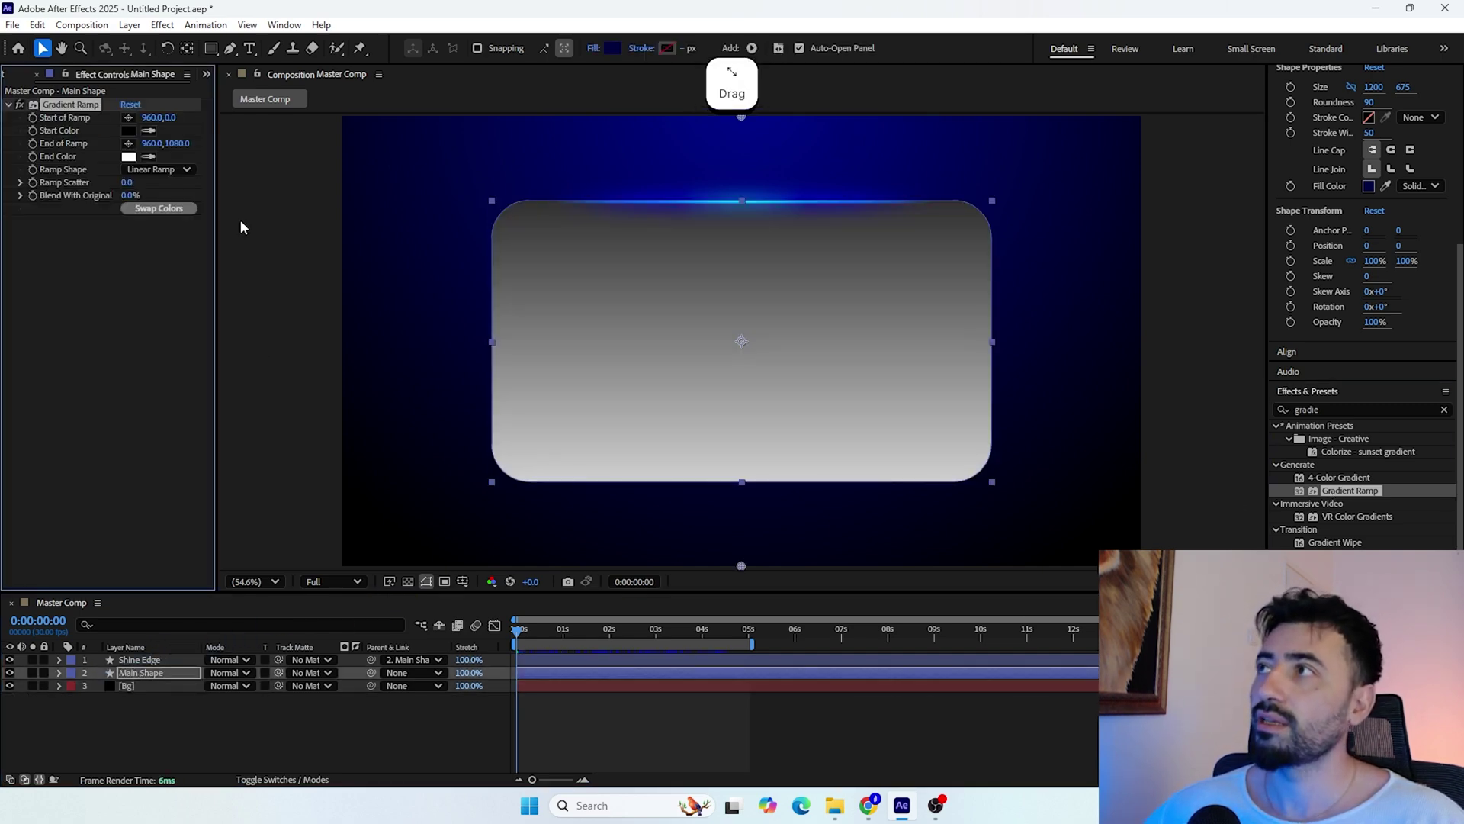
Move Main Shape's ramp start to about 960, 139 and its end to about 960, 943, and make it a Radial Ramp
{"action": "left_click_drag", "start_coordinate": [741, 119], "coordinate": [734, 176]}
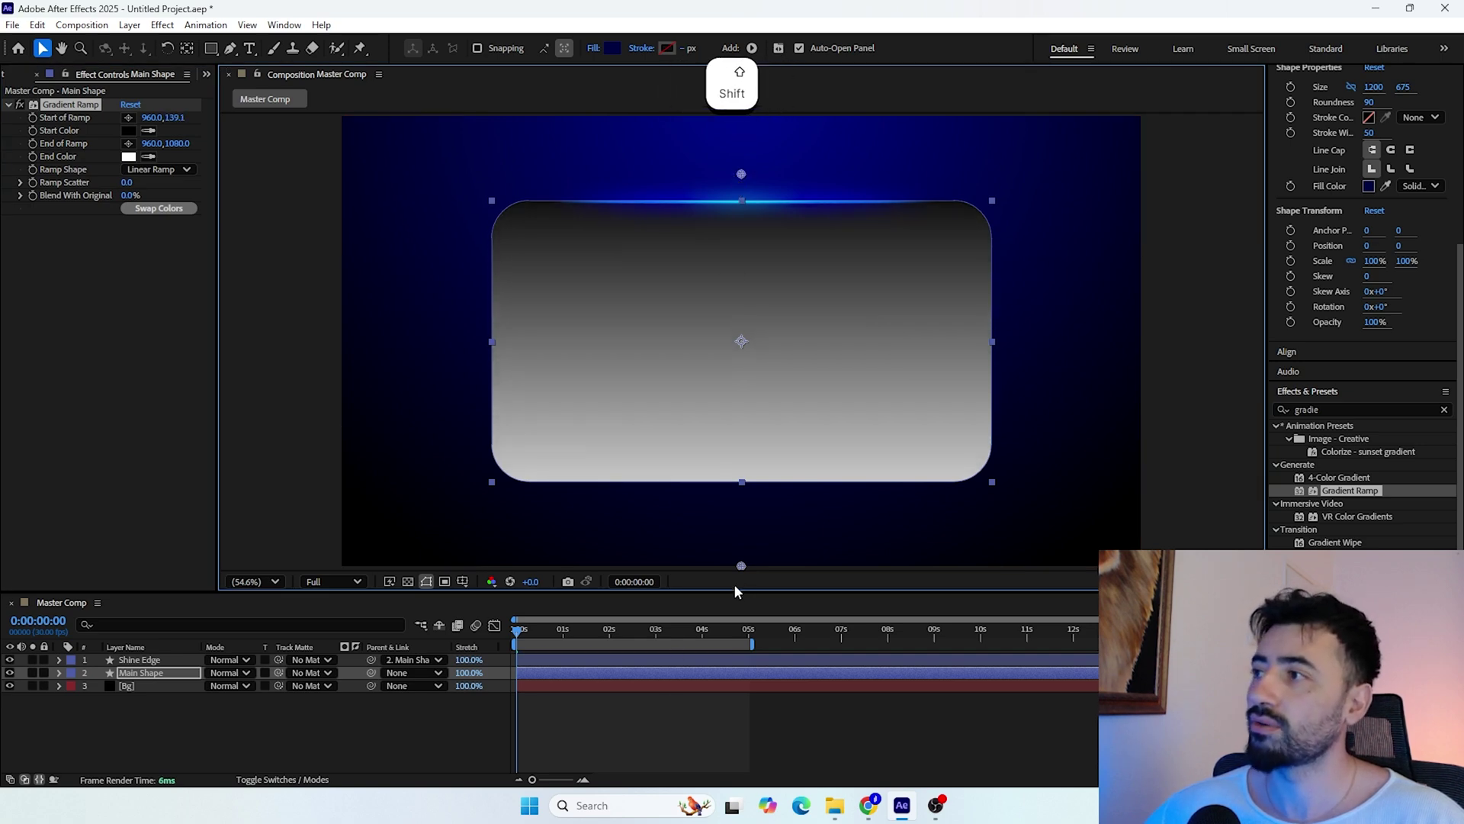
{"action": "left_click_drag", "start_coordinate": [739, 565], "coordinate": [735, 504]}
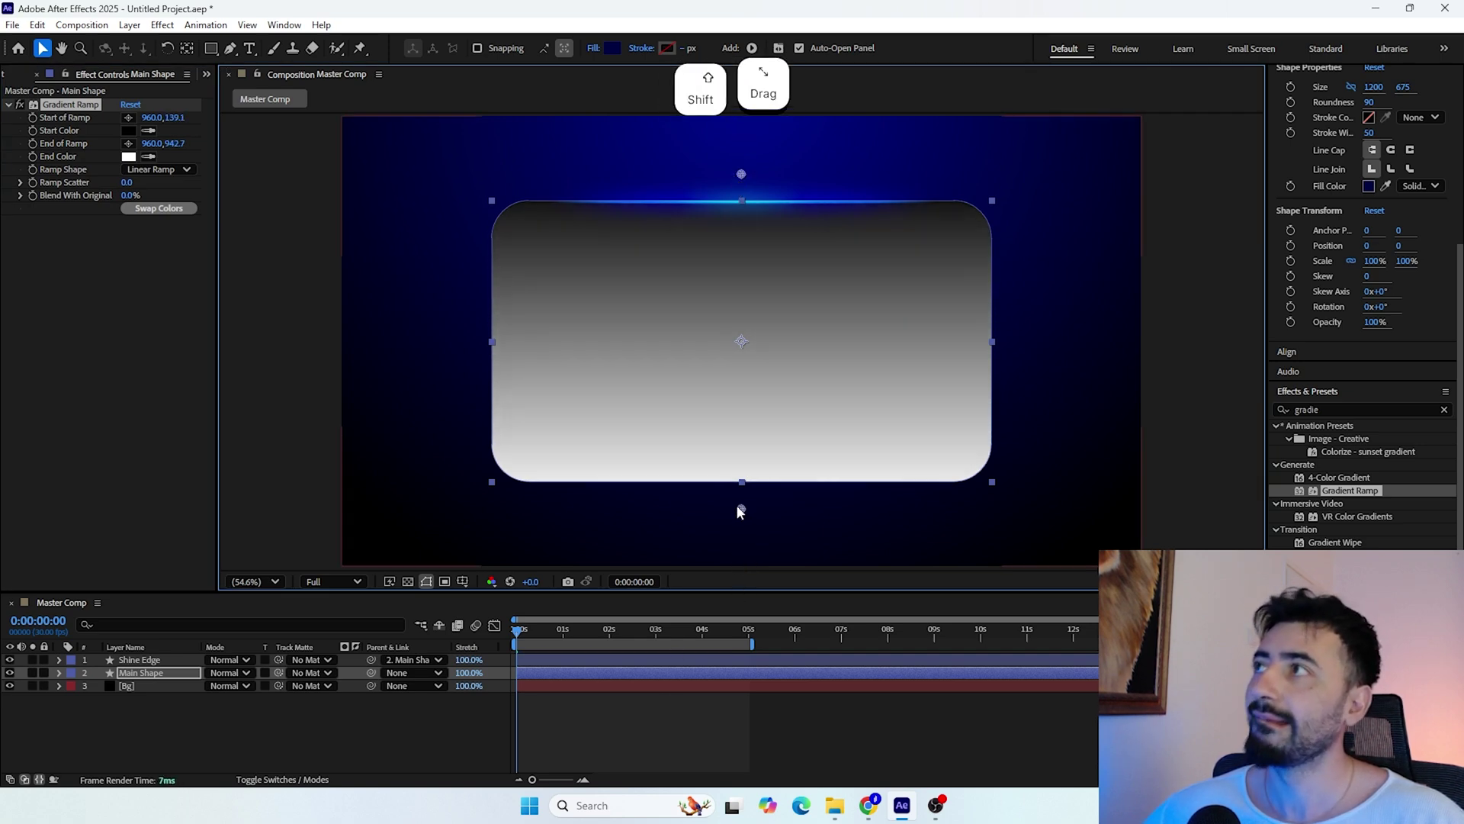
{"action": "left_click", "coordinate": [138, 174]}
{"action": "left_click", "coordinate": [169, 200]}
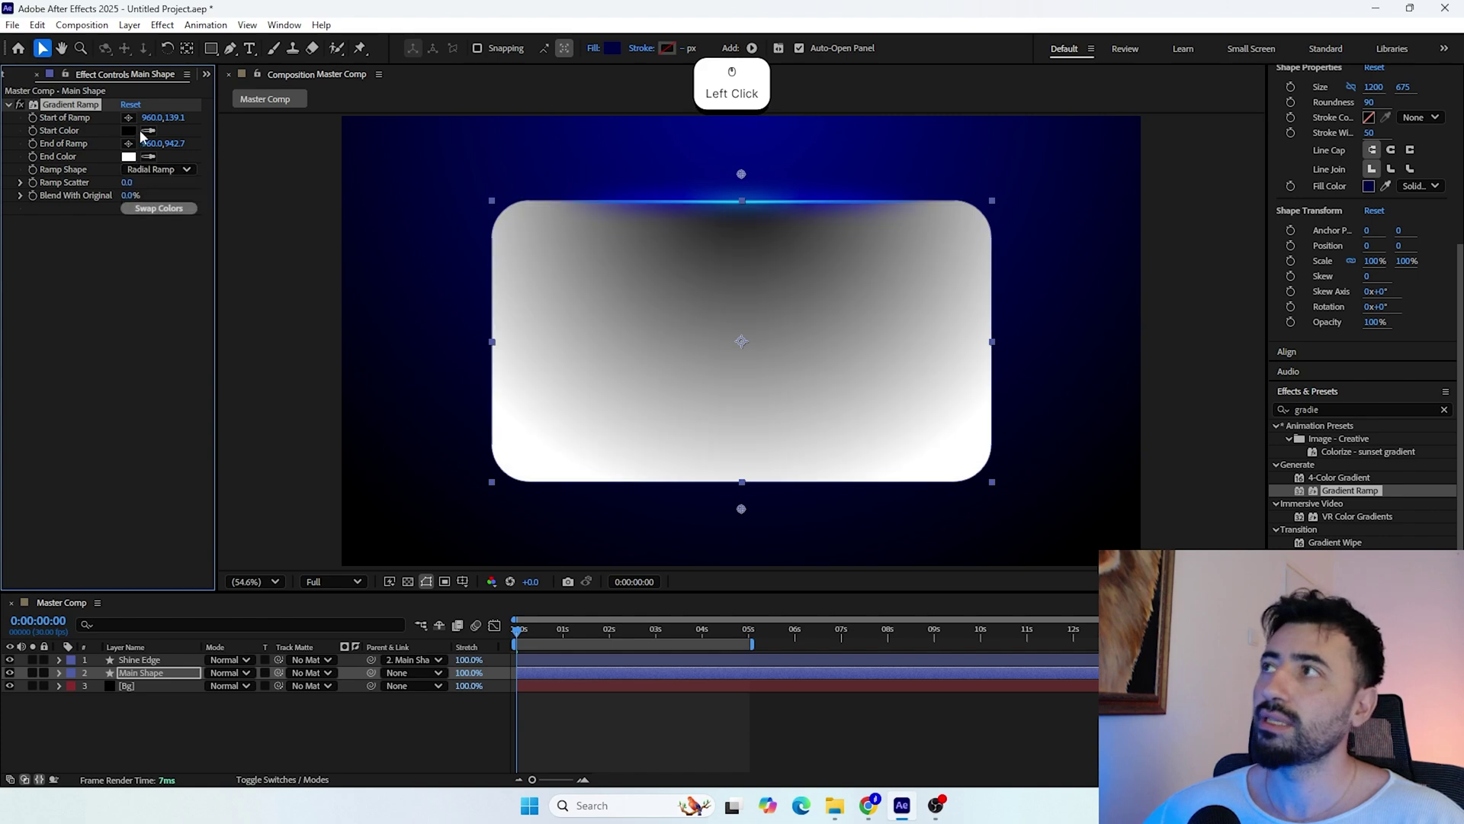
Swap the colors of Main Shape's Gradient Ramp and set its Start Color to violet-blue 2B00CC
{"action": "left_click", "coordinate": [158, 208]}
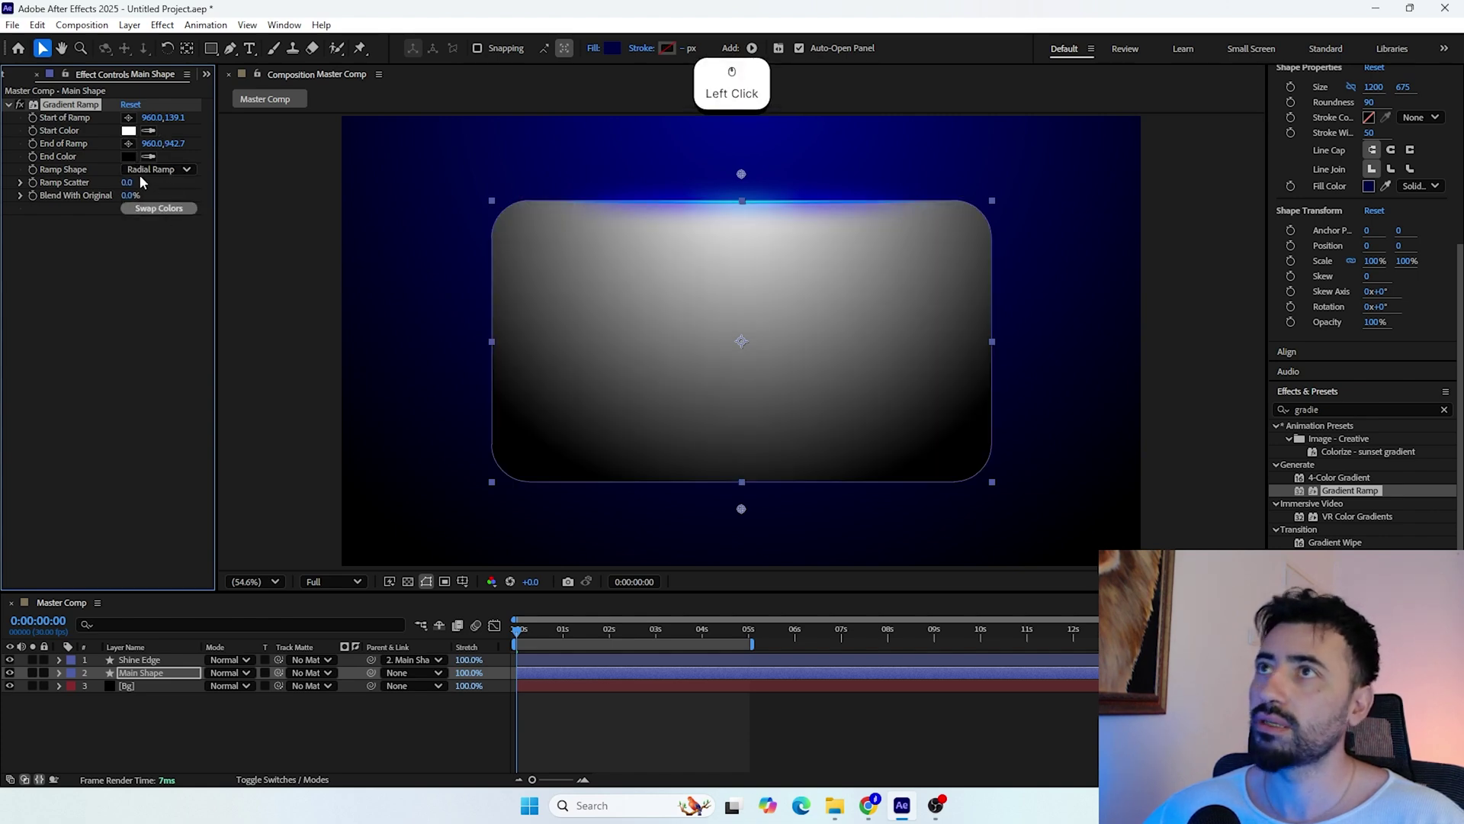
{"action": "left_click", "coordinate": [128, 131]}
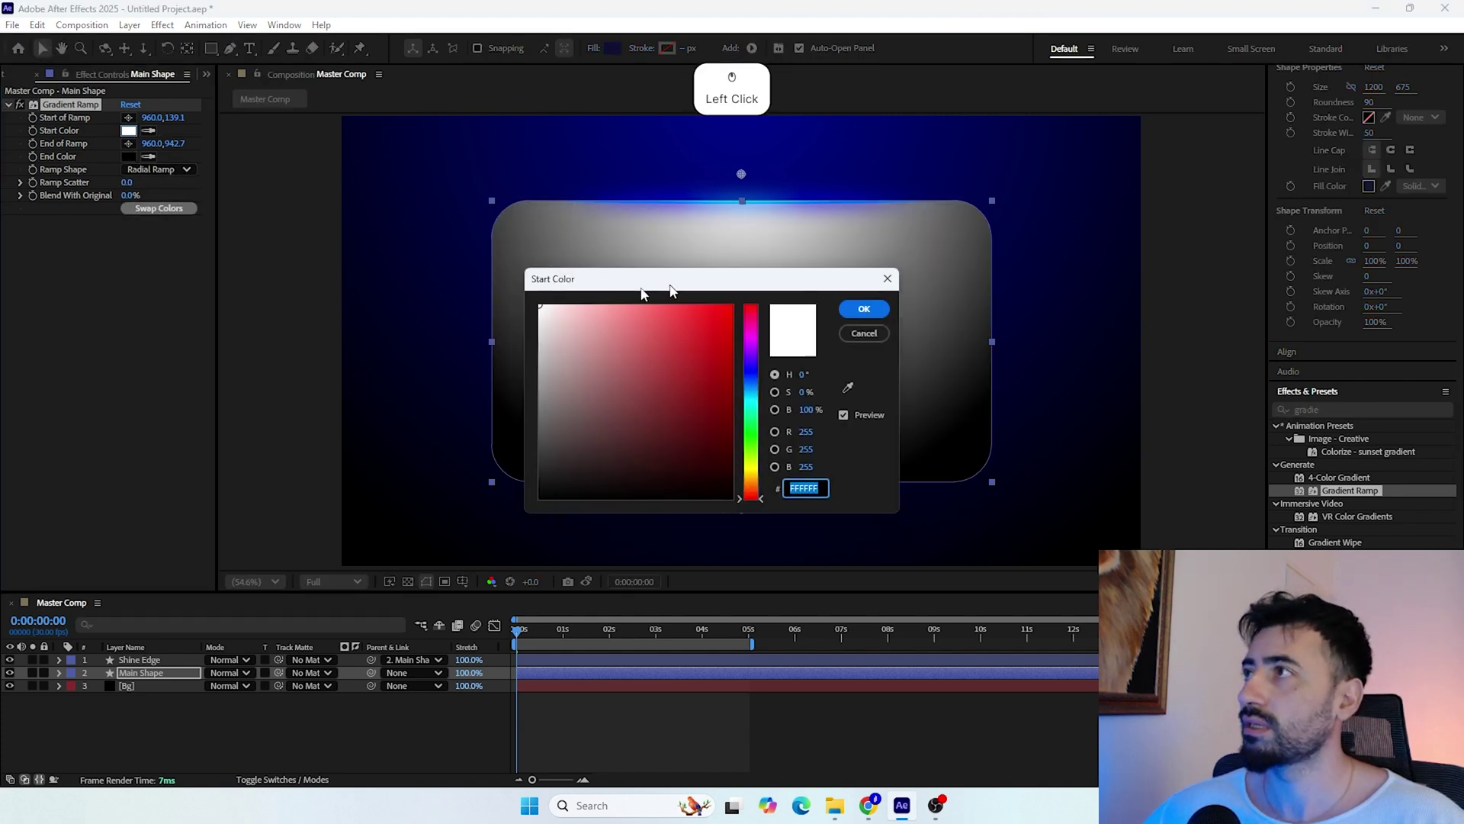
{"action": "left_click_drag", "start_coordinate": [649, 279], "coordinate": [315, 294]}
{"action": "left_click", "coordinate": [444, 389]}
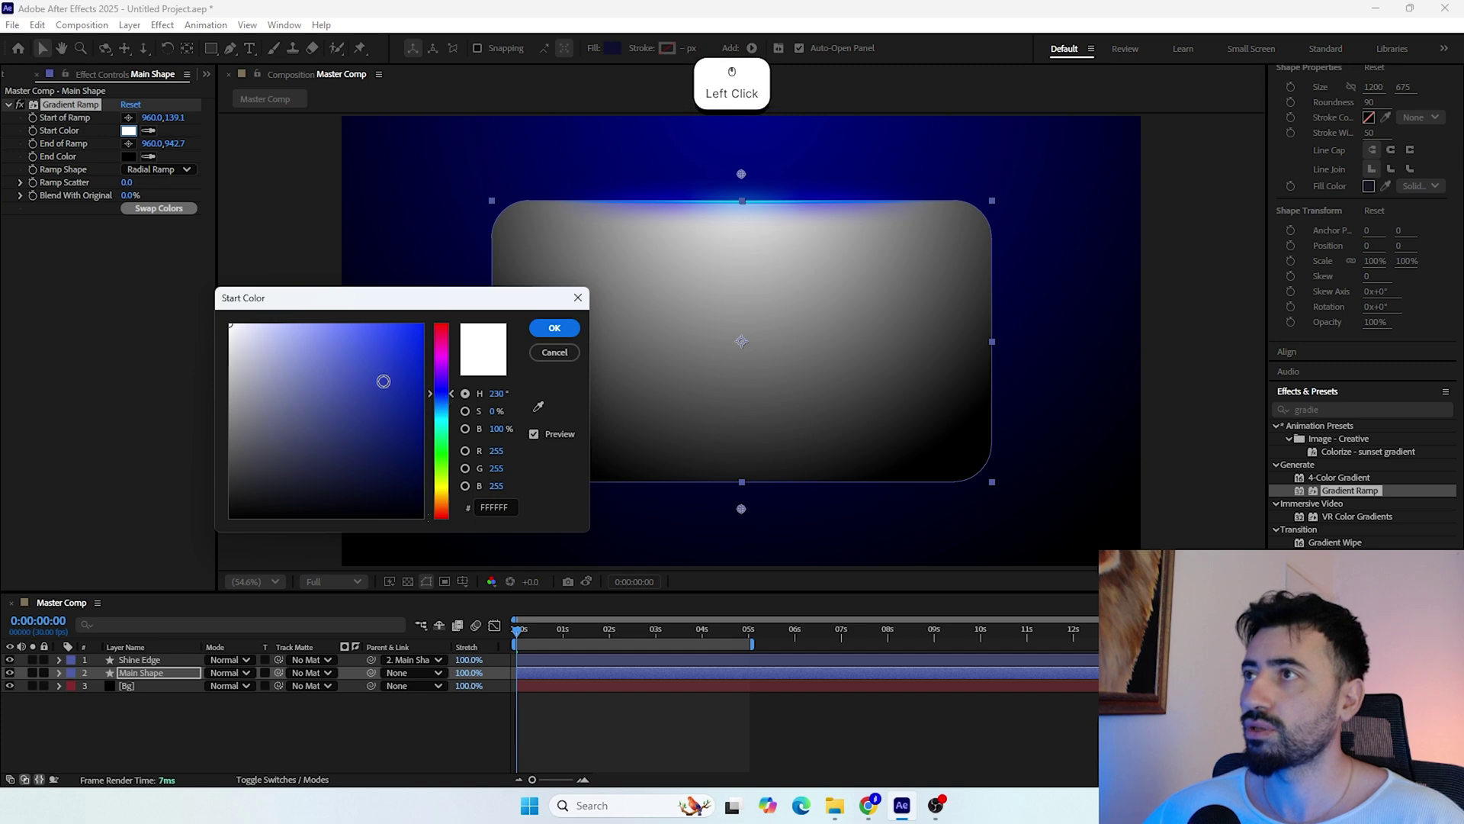
{"action": "left_click_drag", "start_coordinate": [382, 379], "coordinate": [534, 269]}
{"action": "mouse_move", "coordinate": [444, 393]}
{"action": "left_mouse_down"}
{"action": "mouse_move", "coordinate": [444, 374]}
{"action": "mouse_move", "coordinate": [439, 388]}
{"action": "left_mouse_up"}
{"action": "left_click_drag", "start_coordinate": [422, 330], "coordinate": [457, 363]}
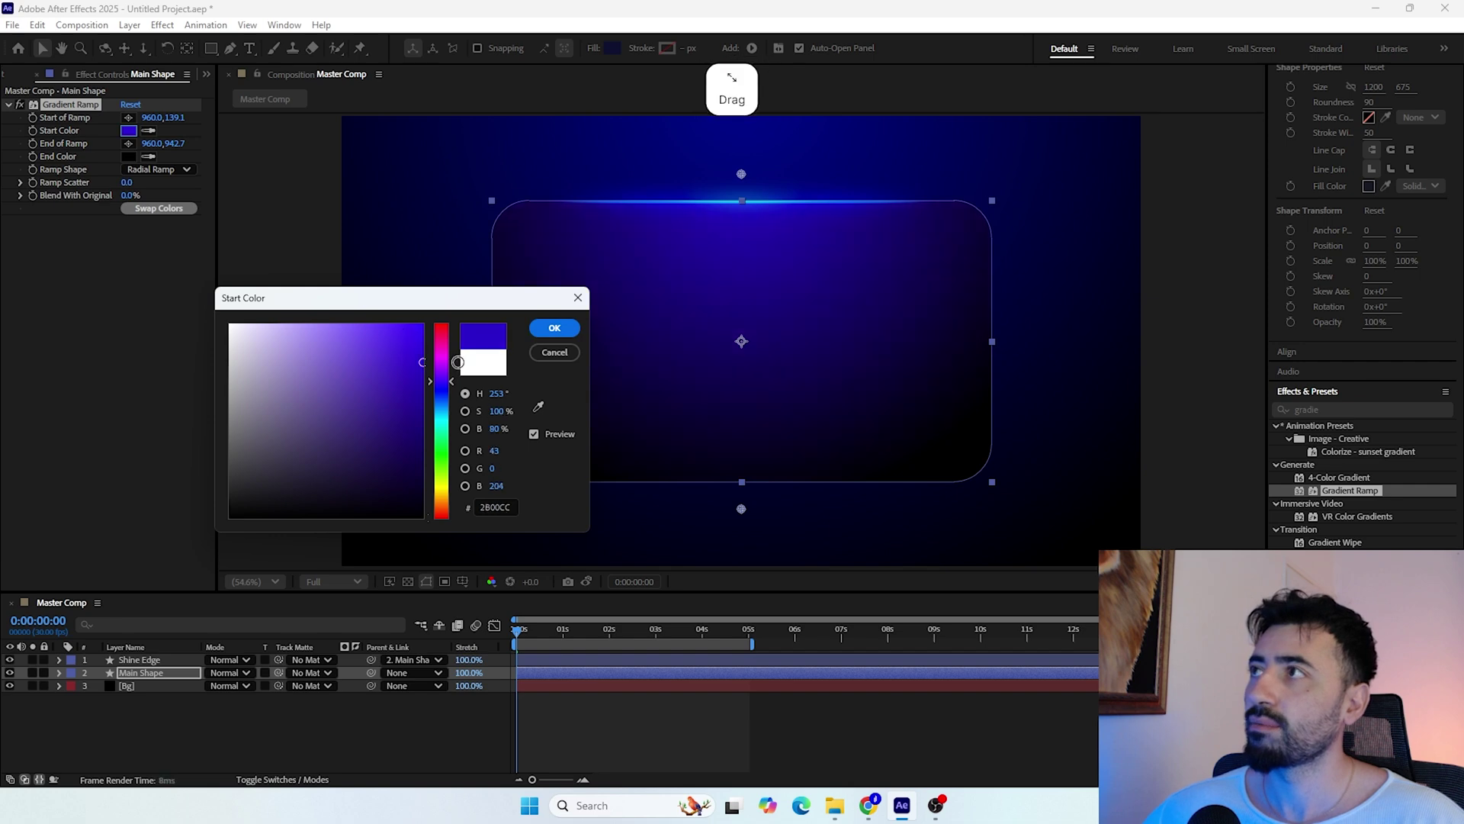
{"action": "left_click", "coordinate": [545, 328]}
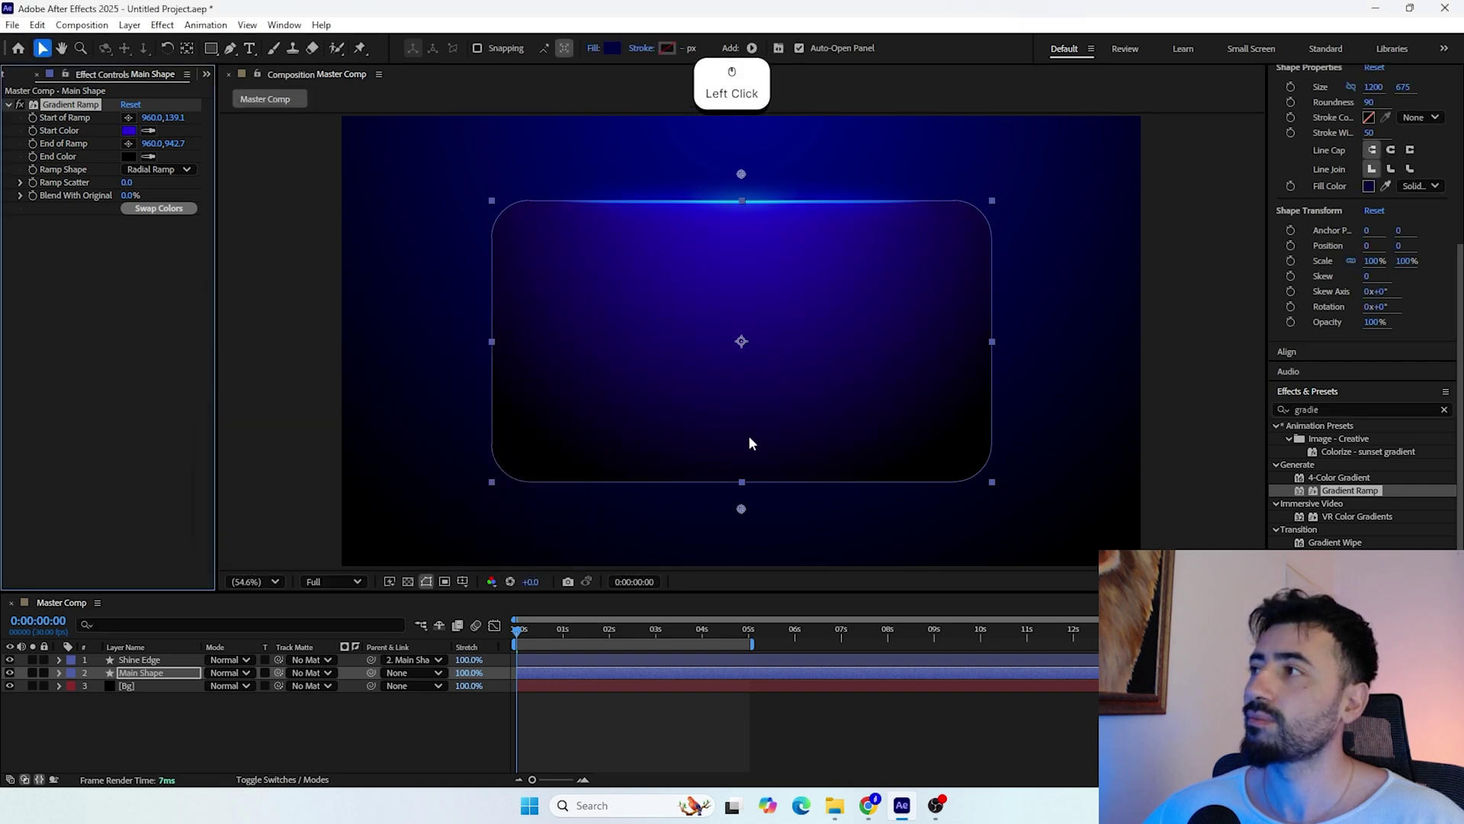
Deselect the layers and preview the animation in the Master Comp from the start
{"action": "left_click", "coordinate": [590, 729]}
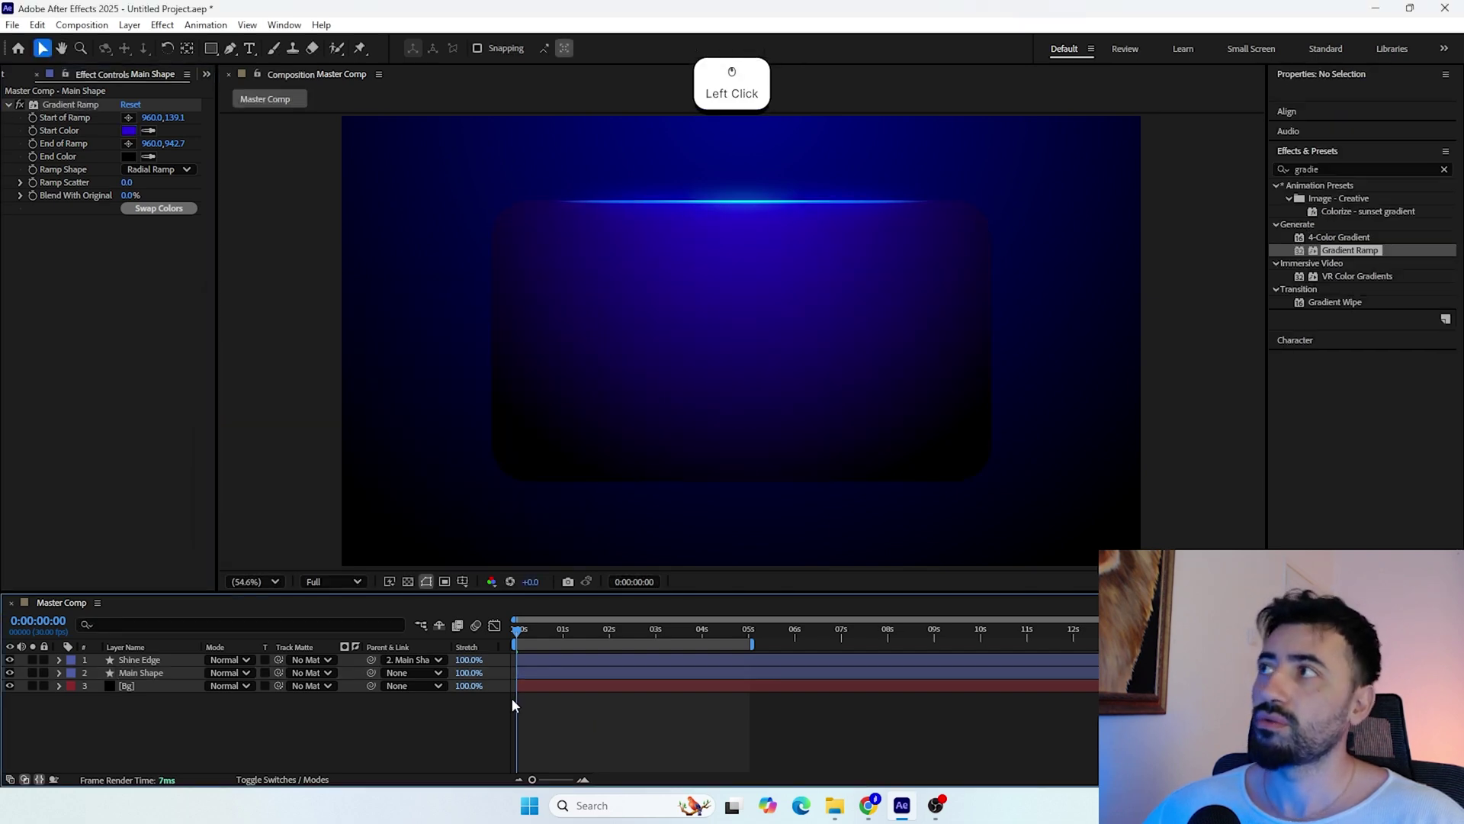
{"action": "left_click", "coordinate": [501, 637]}
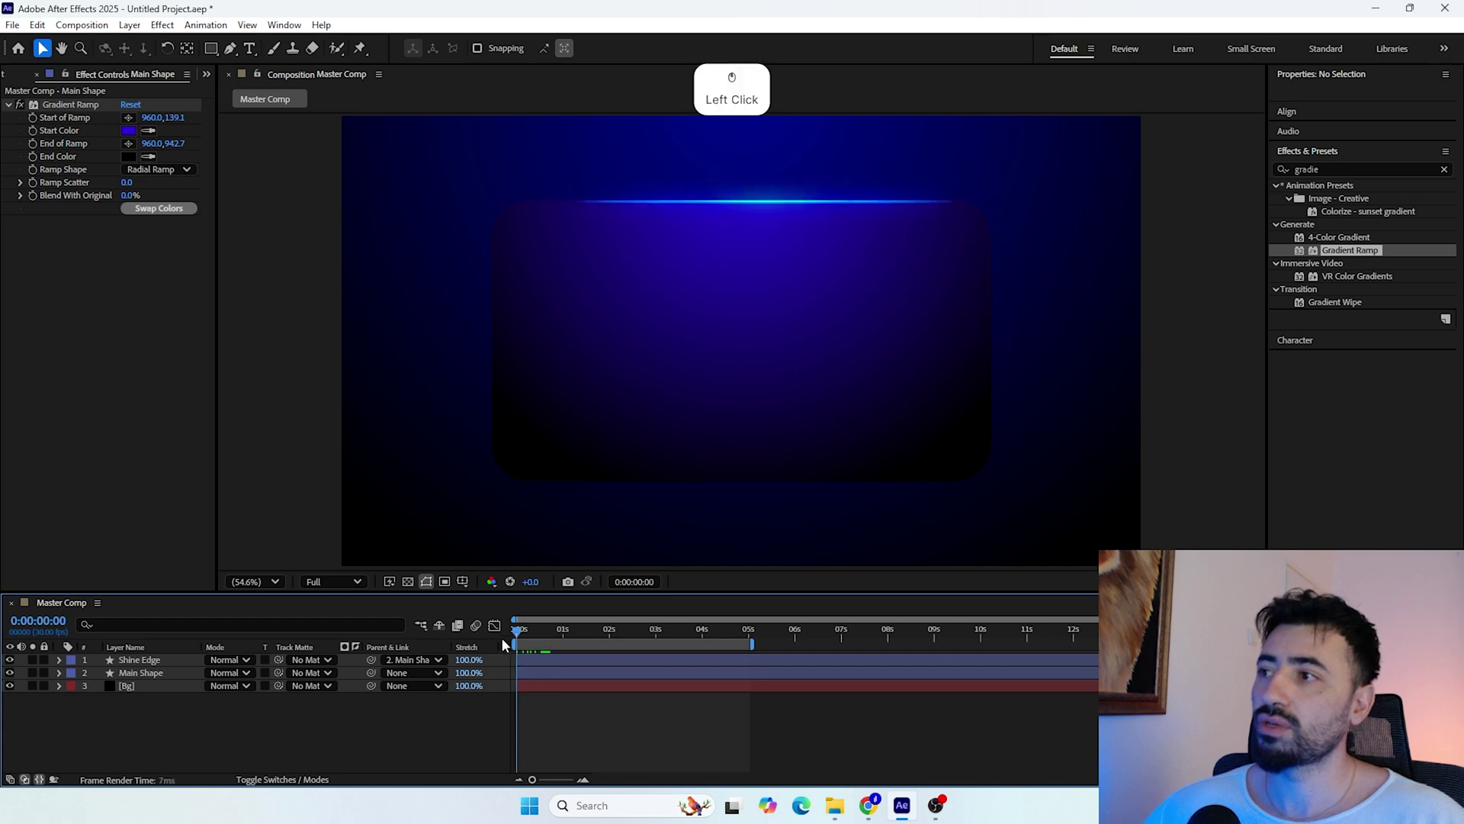
{"action": "key", "text": "space"}
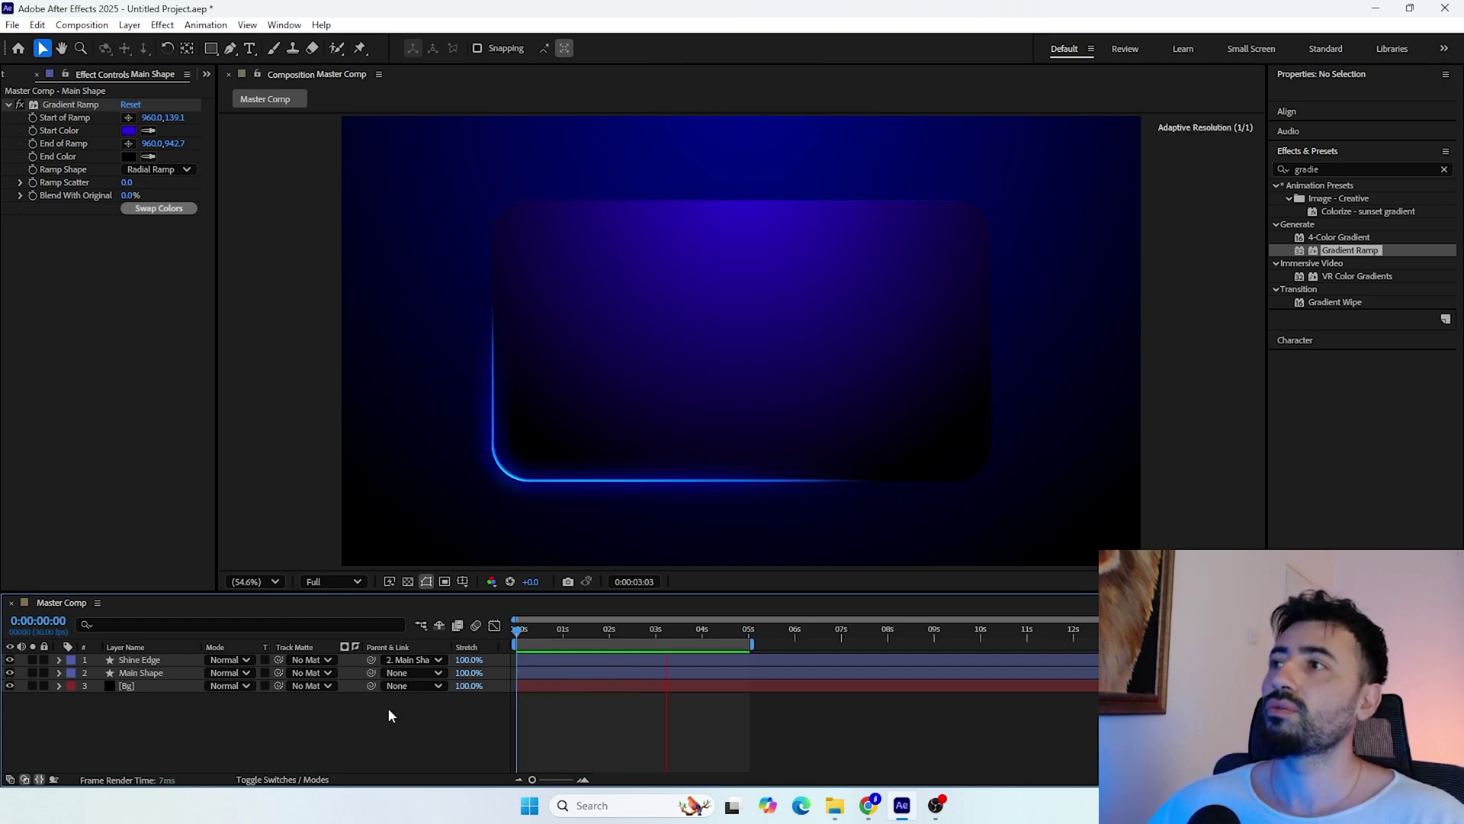
{"action": "key", "text": "space"}
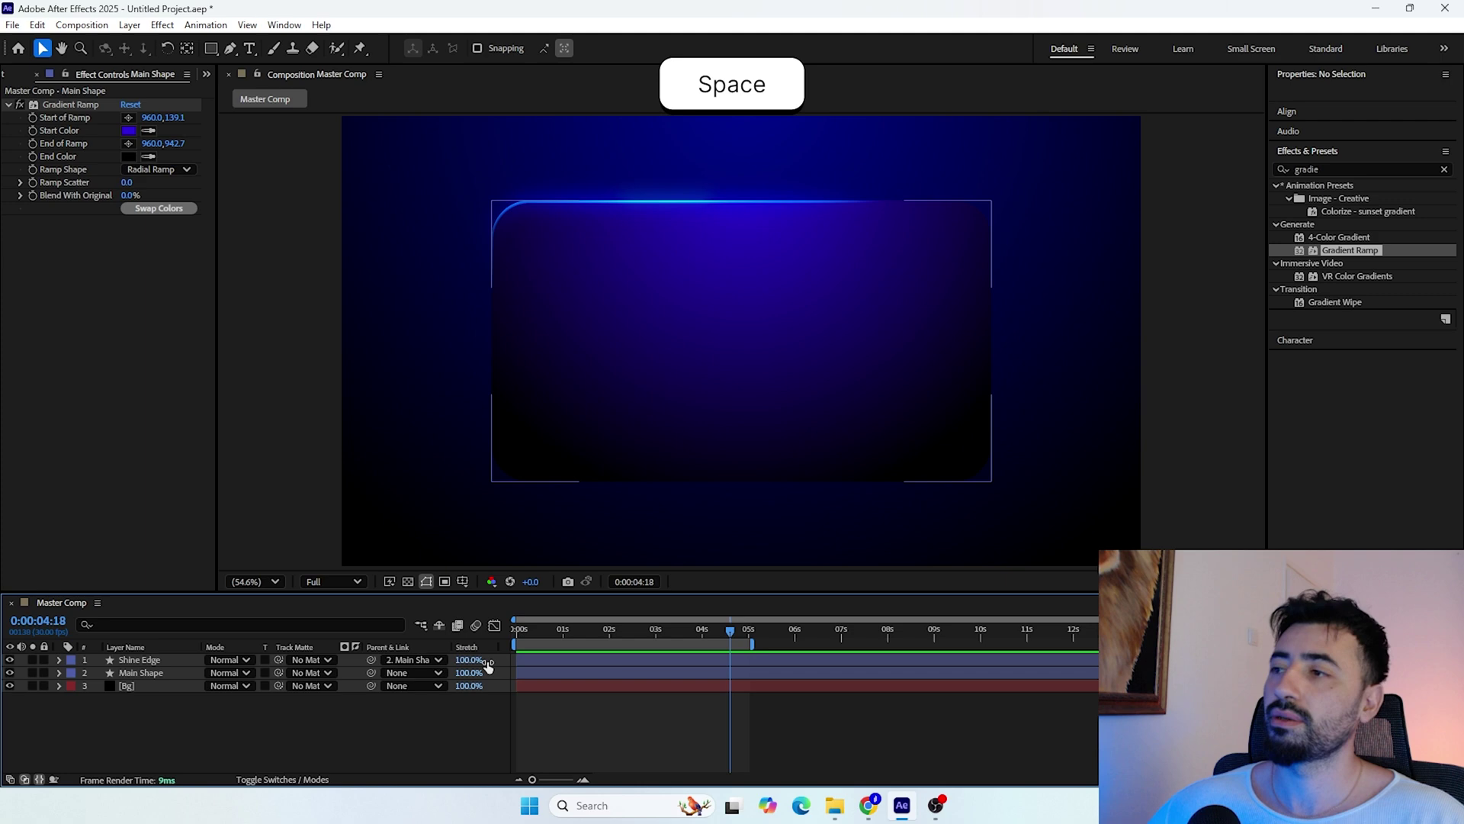
Test-move the Main Shape layer to about 387, 544 to check whether its gradient follows, and undo the move
{"action": "left_click", "coordinate": [551, 672]}
{"action": "left_click_drag", "start_coordinate": [855, 272], "coordinate": [614, 277]}
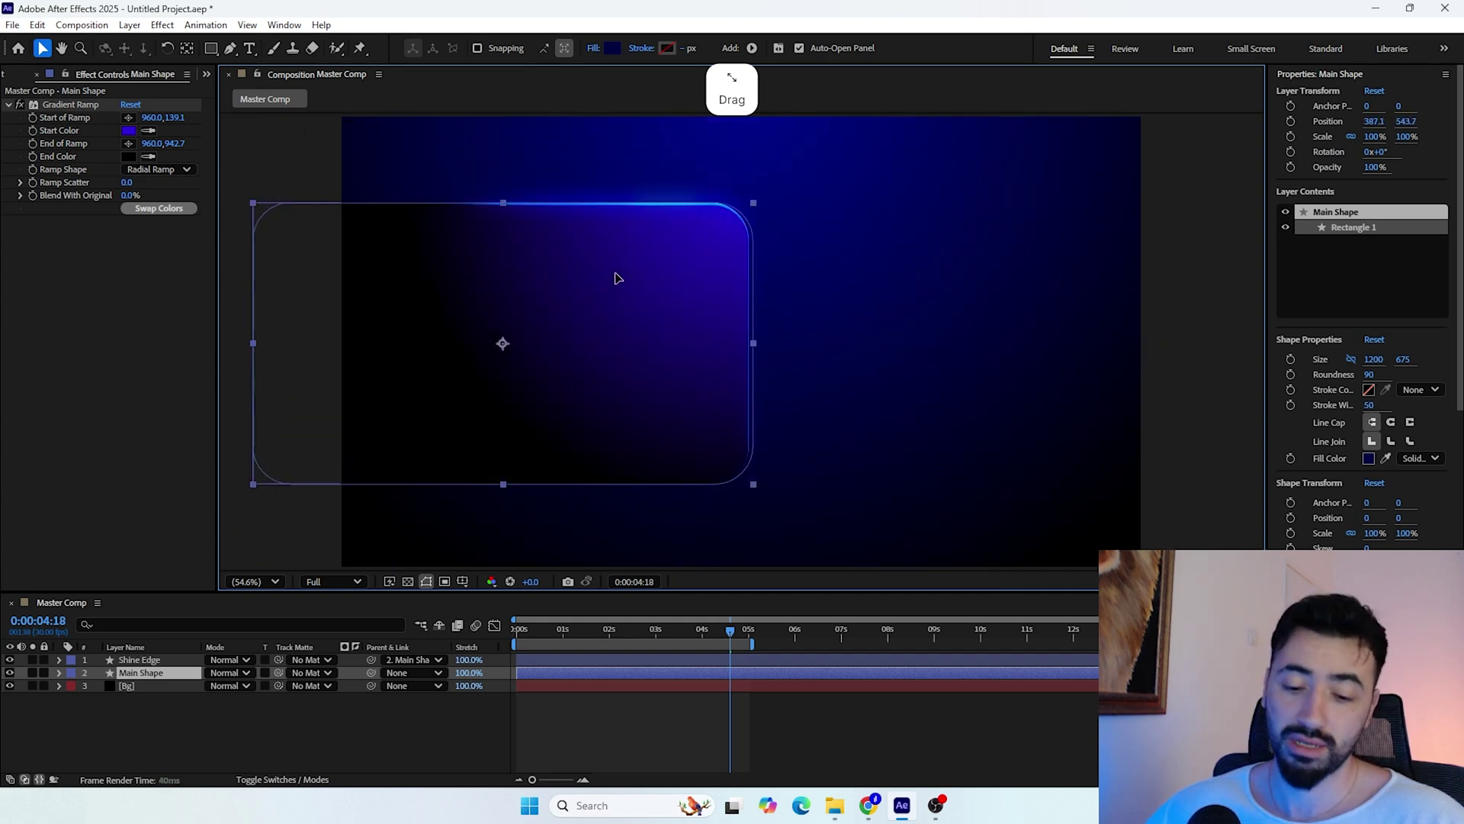
{"action": "key", "text": "ctrl+z"}
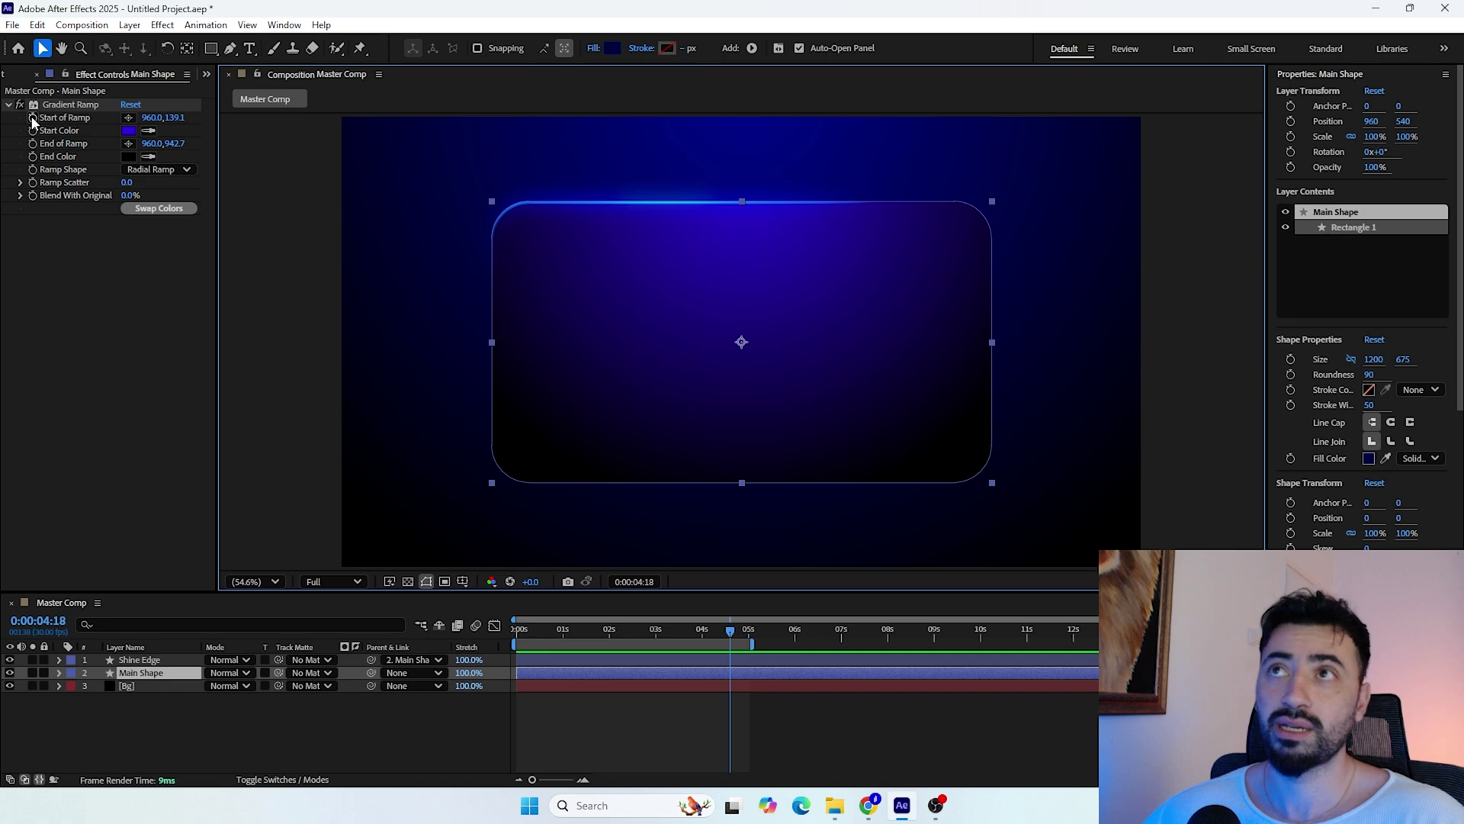
Add the expression toComp(value) to Main Shape's Start of Ramp and move the ramp's start point to about 964, 157
{"action": "key", "text": "alt"}
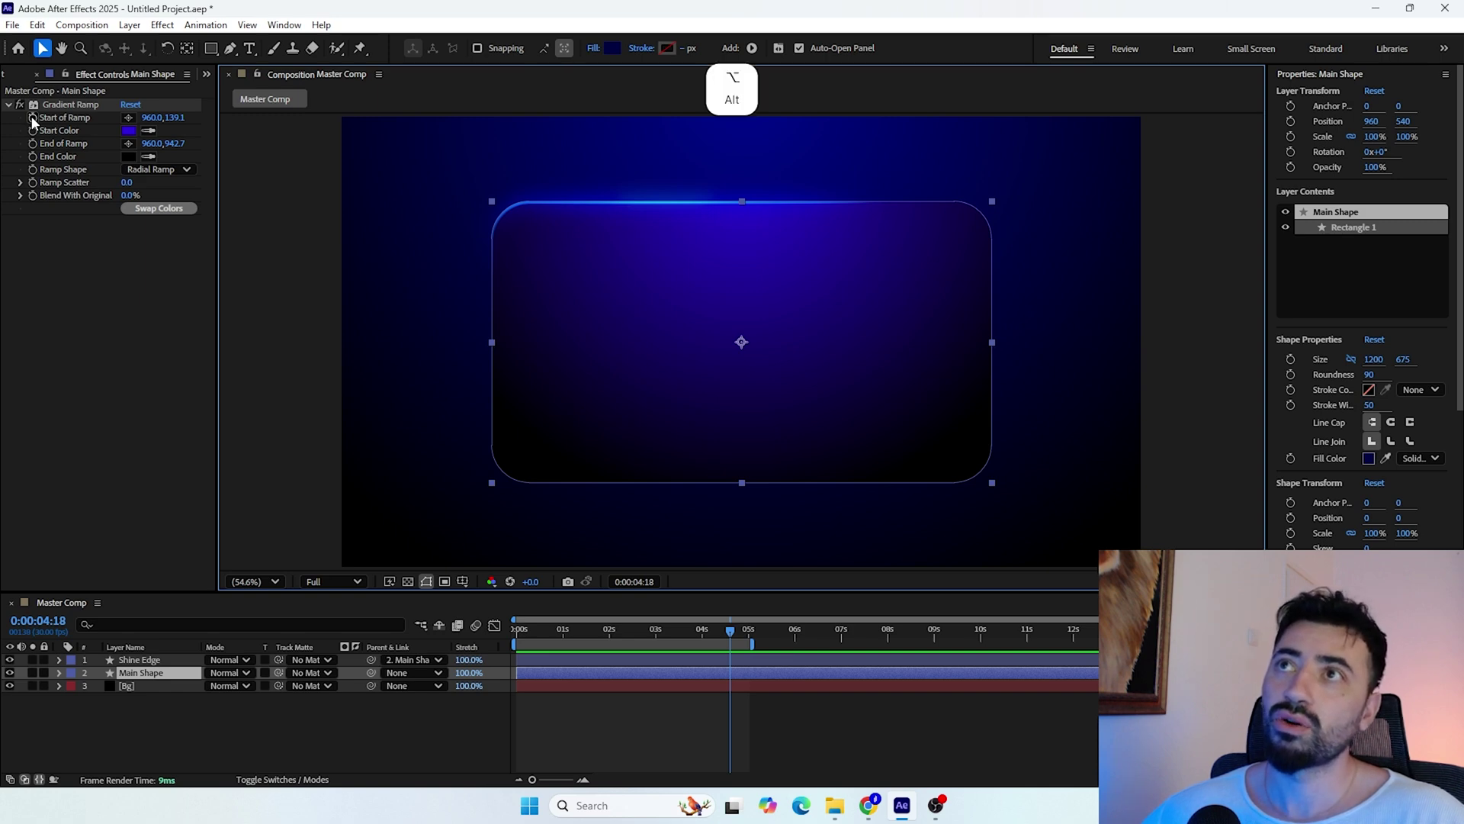
{"action": "left_click", "coordinate": [32, 118], "text": "alt"}
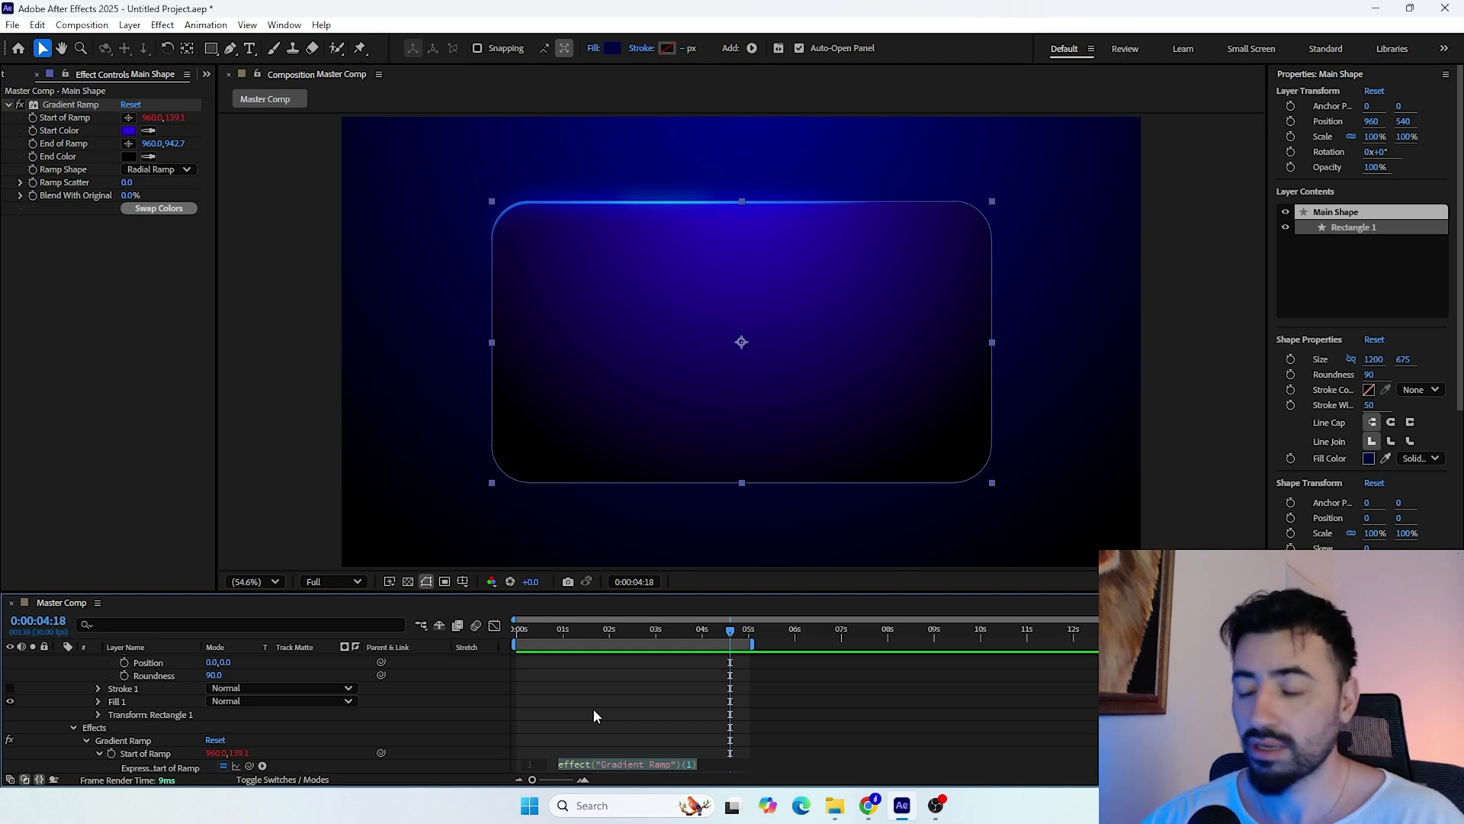
{"action": "type", "text": "to"}
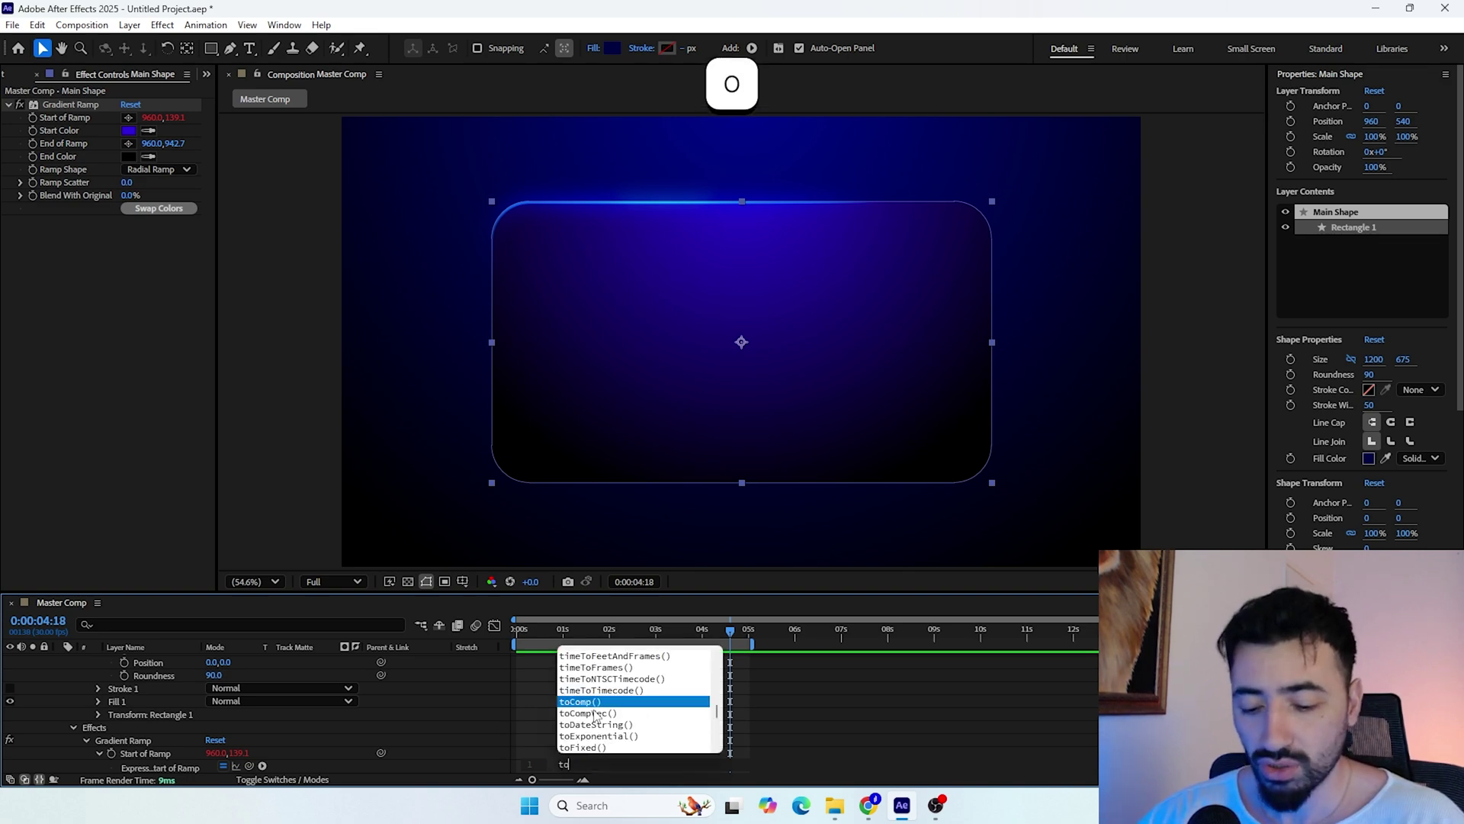
{"action": "type", "text": "Comp"}
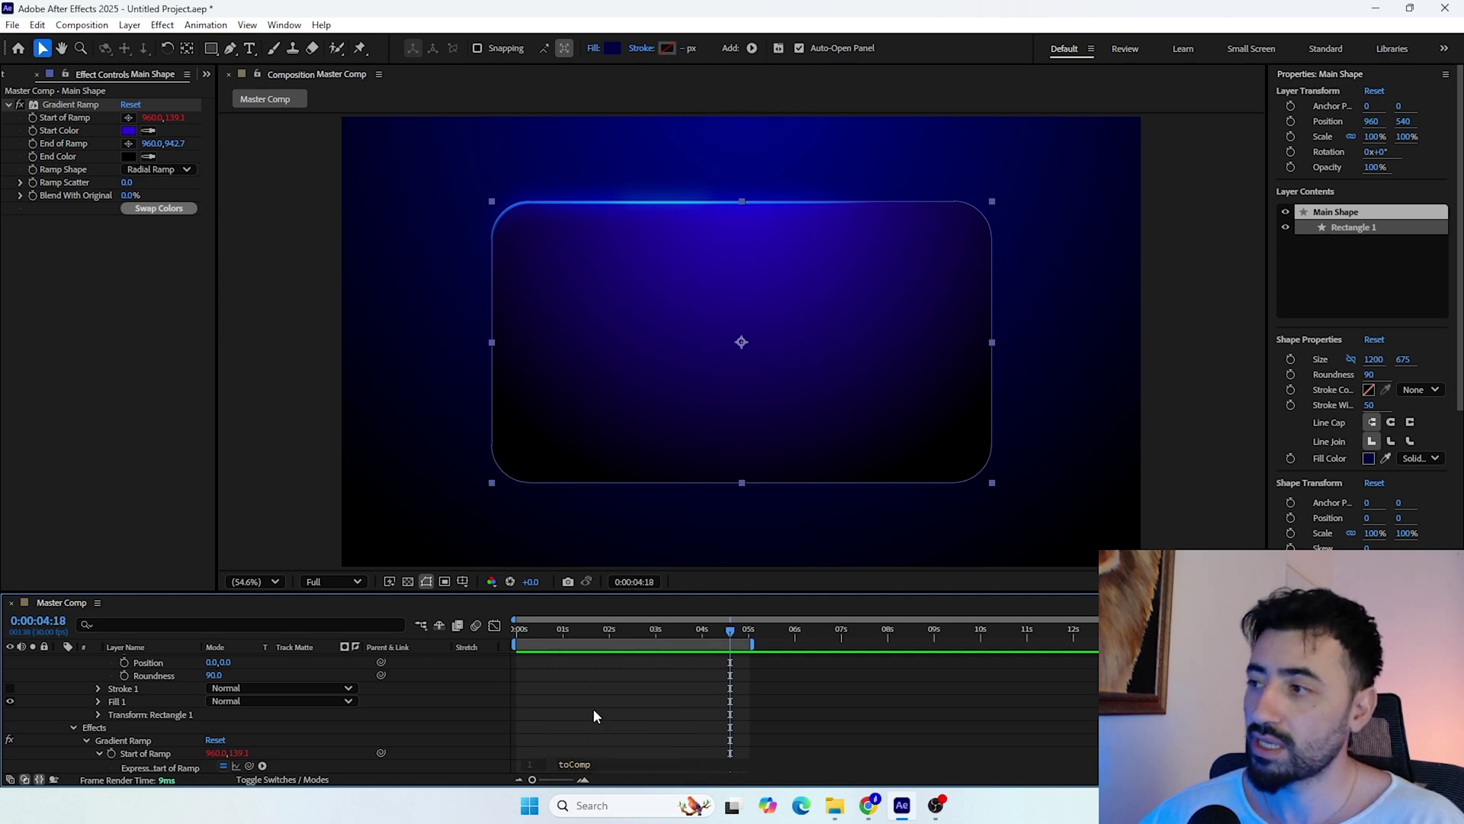
{"action": "key", "text": "Return"}
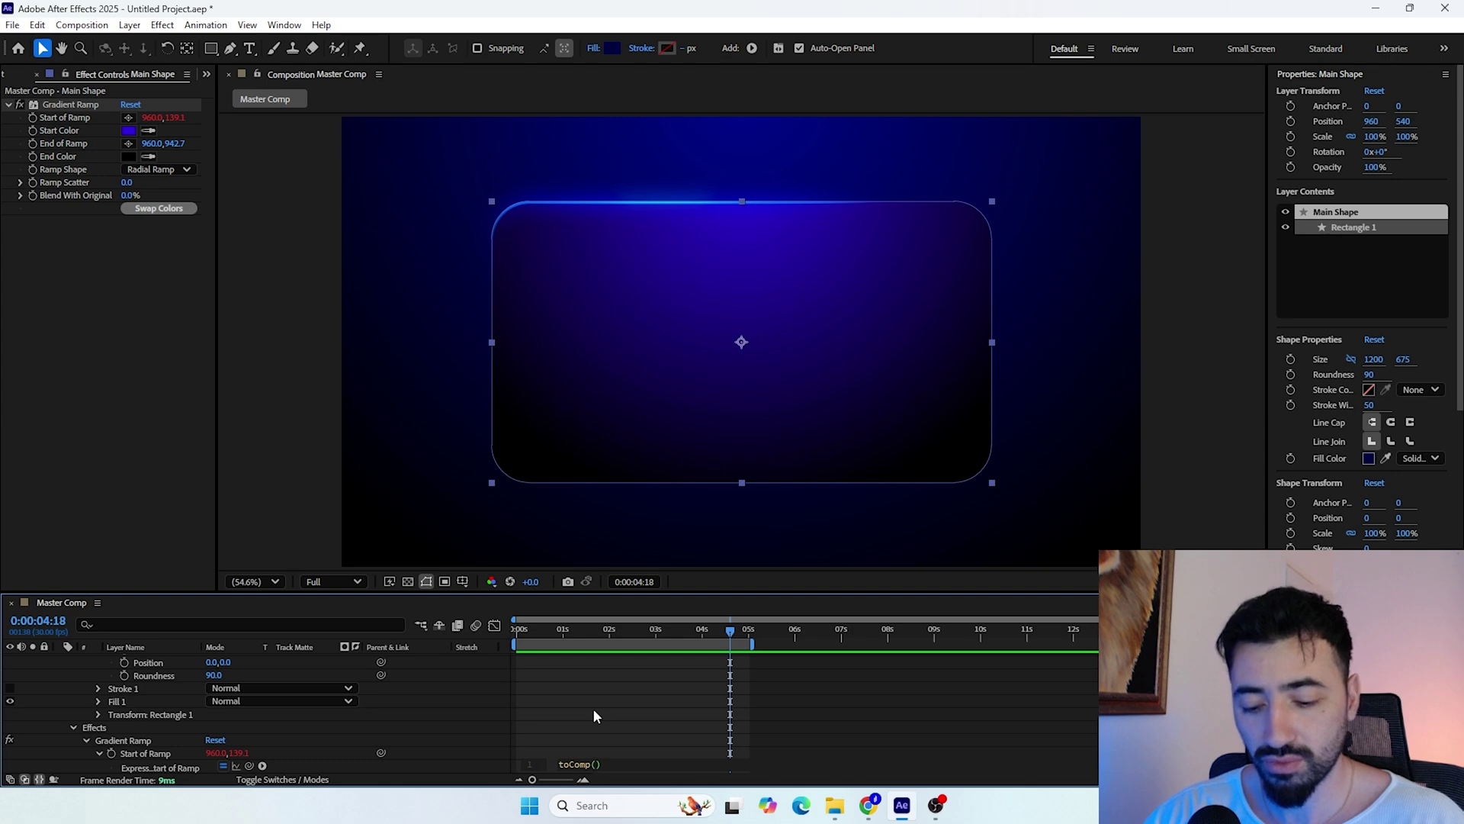
{"action": "type", "text": "value"}
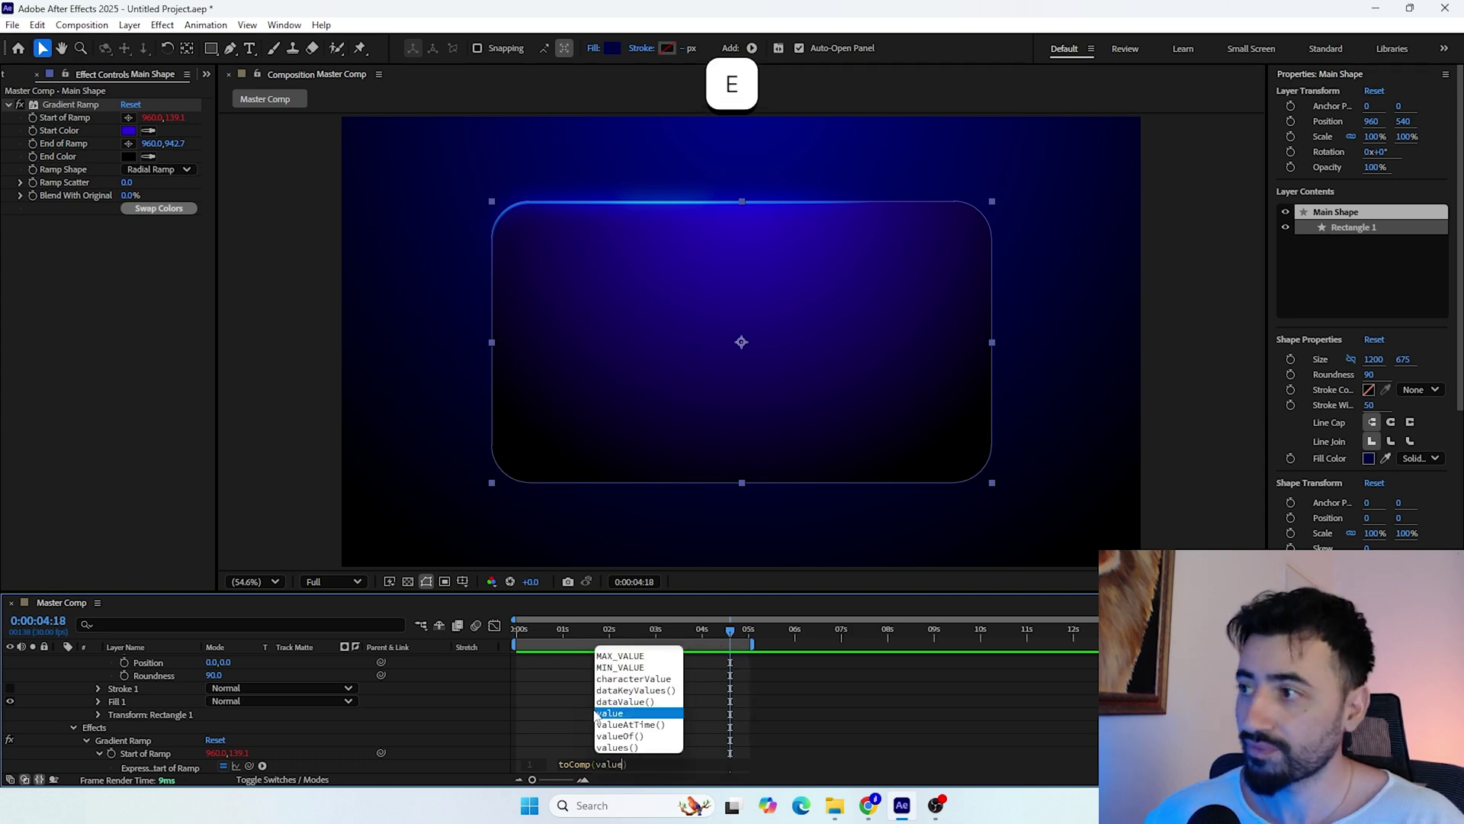
{"action": "left_click", "coordinate": [488, 694]}
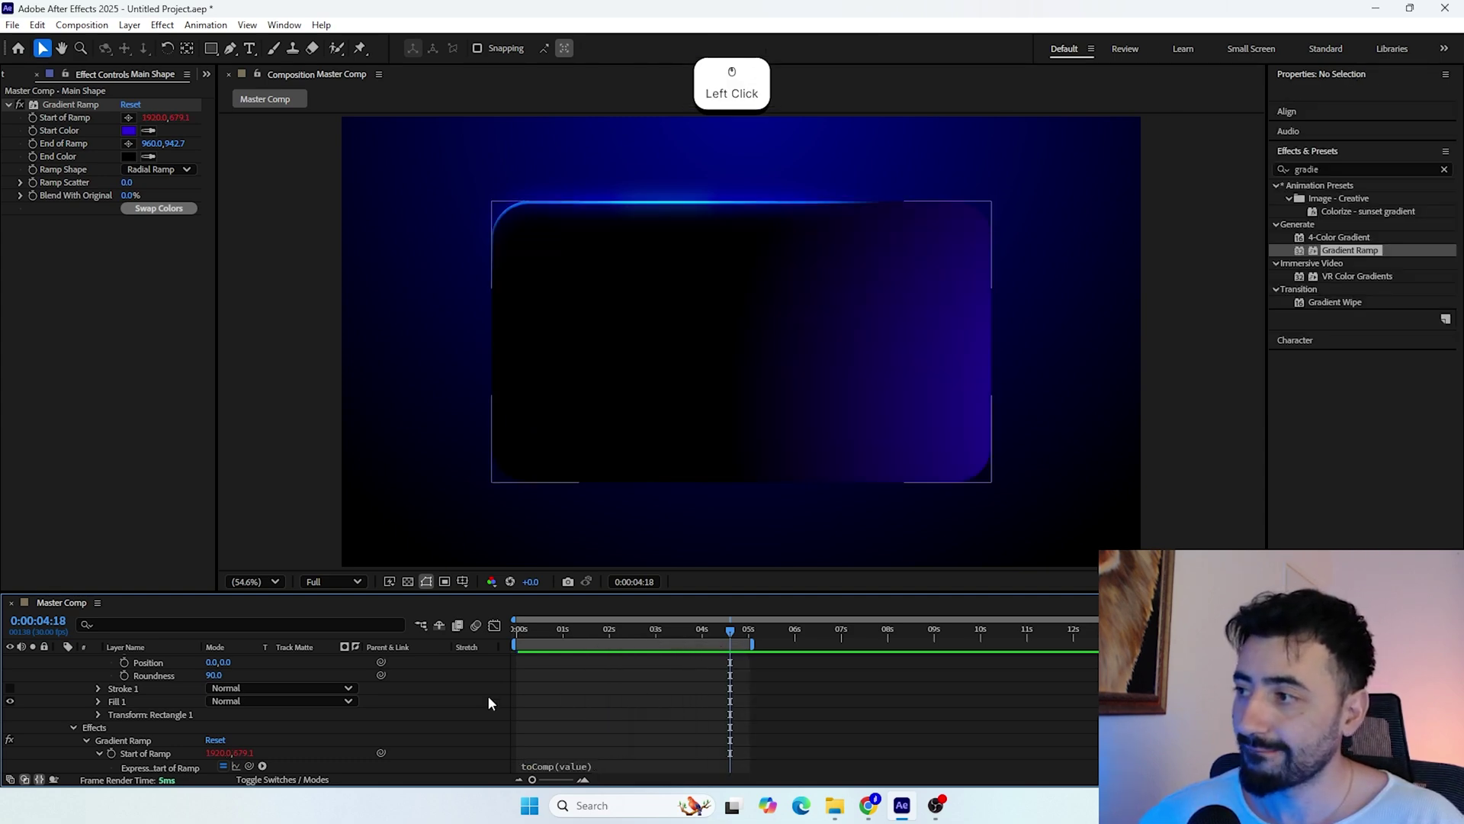
{"action": "left_click", "coordinate": [71, 107]}
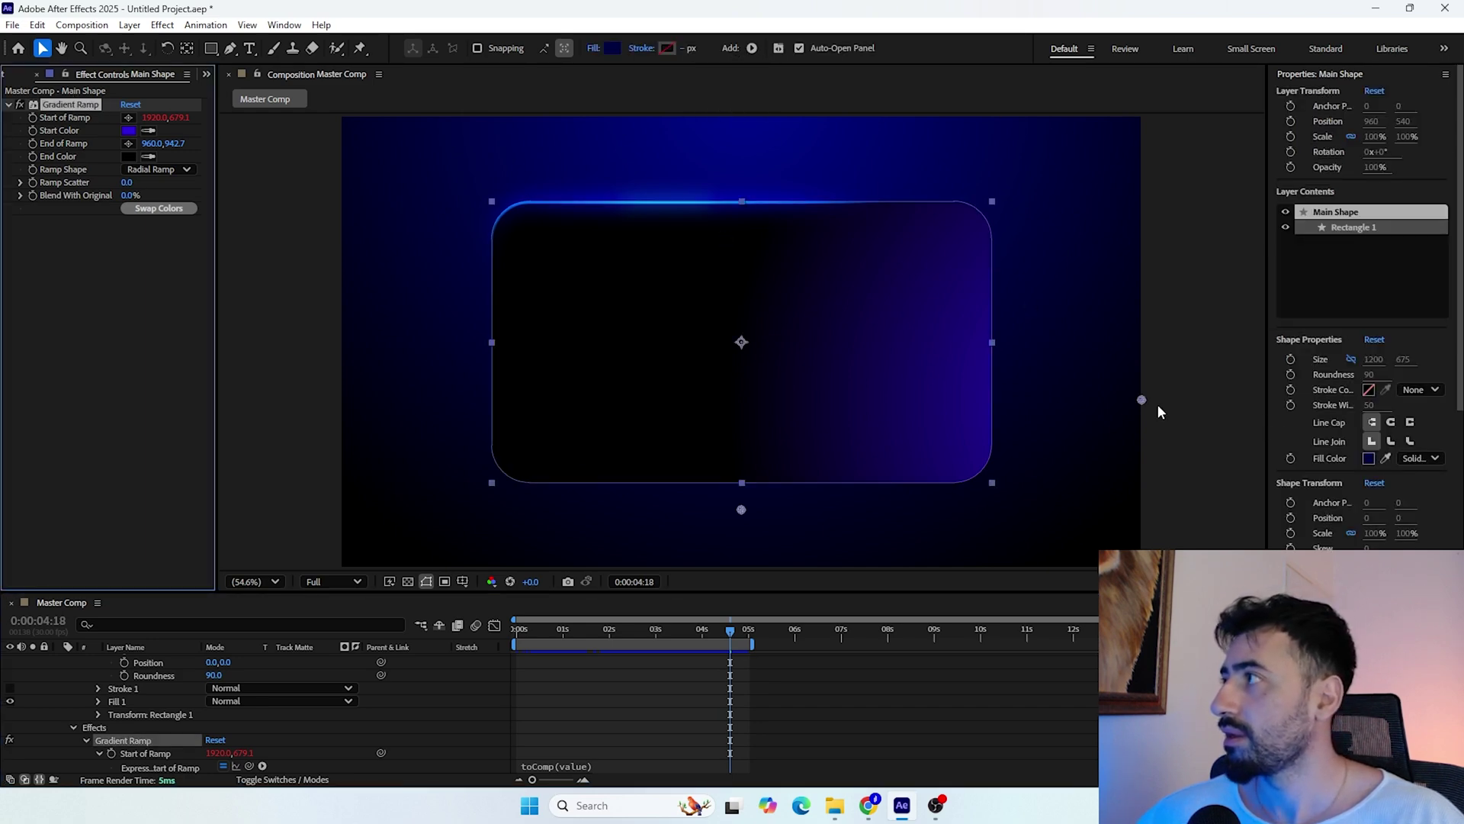
{"action": "left_click_drag", "start_coordinate": [1142, 400], "coordinate": [739, 170]}
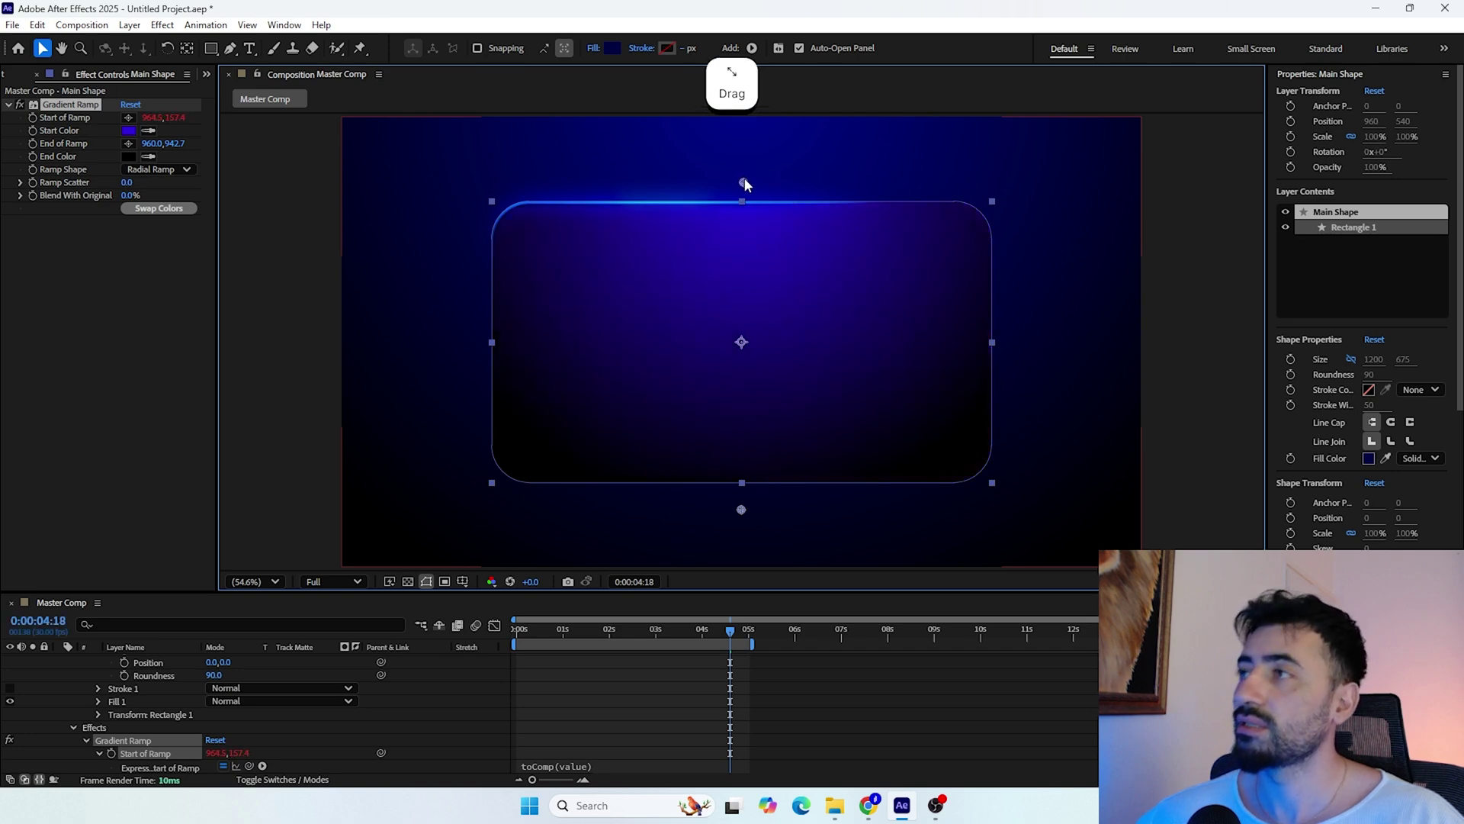
Add the expression toComp(value) to Main Shape's End of Ramp and move the ramp's end point to about 964, 947
{"action": "left_click", "coordinate": [32, 144], "text": "alt"}
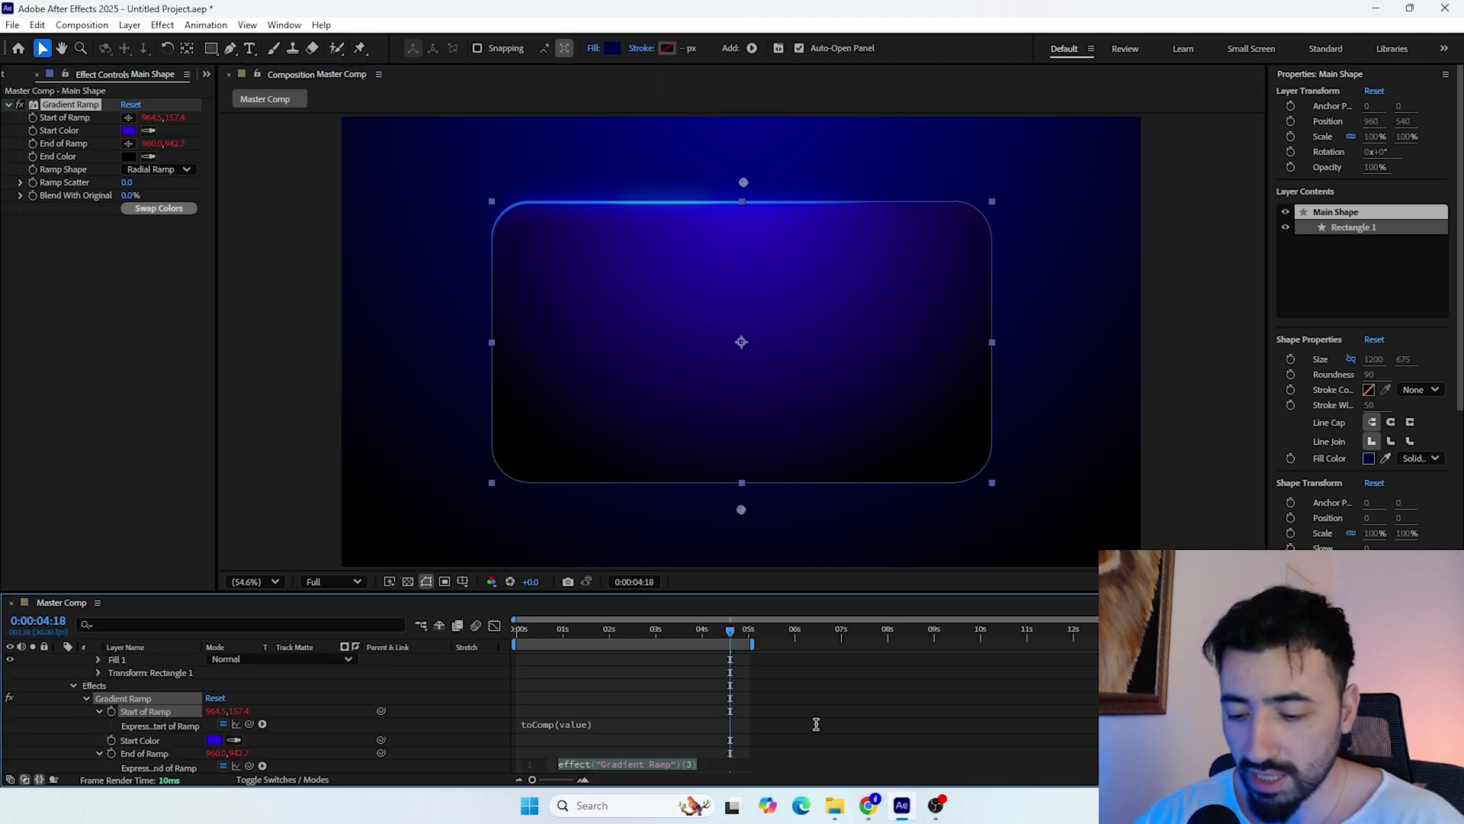
{"action": "type", "text": "to"}
{"action": "key", "text": "Return"}
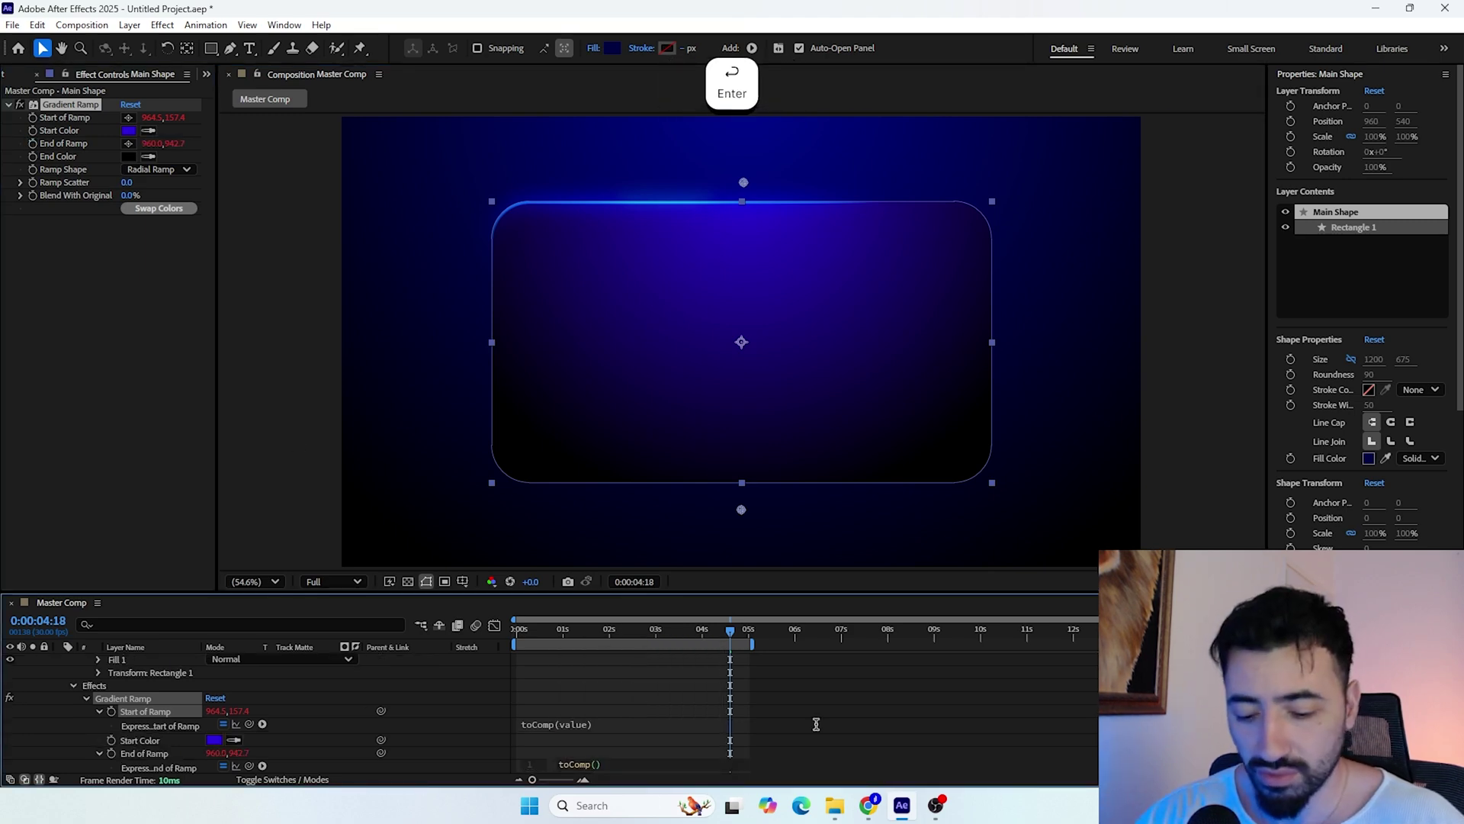
{"action": "type", "text": "value"}
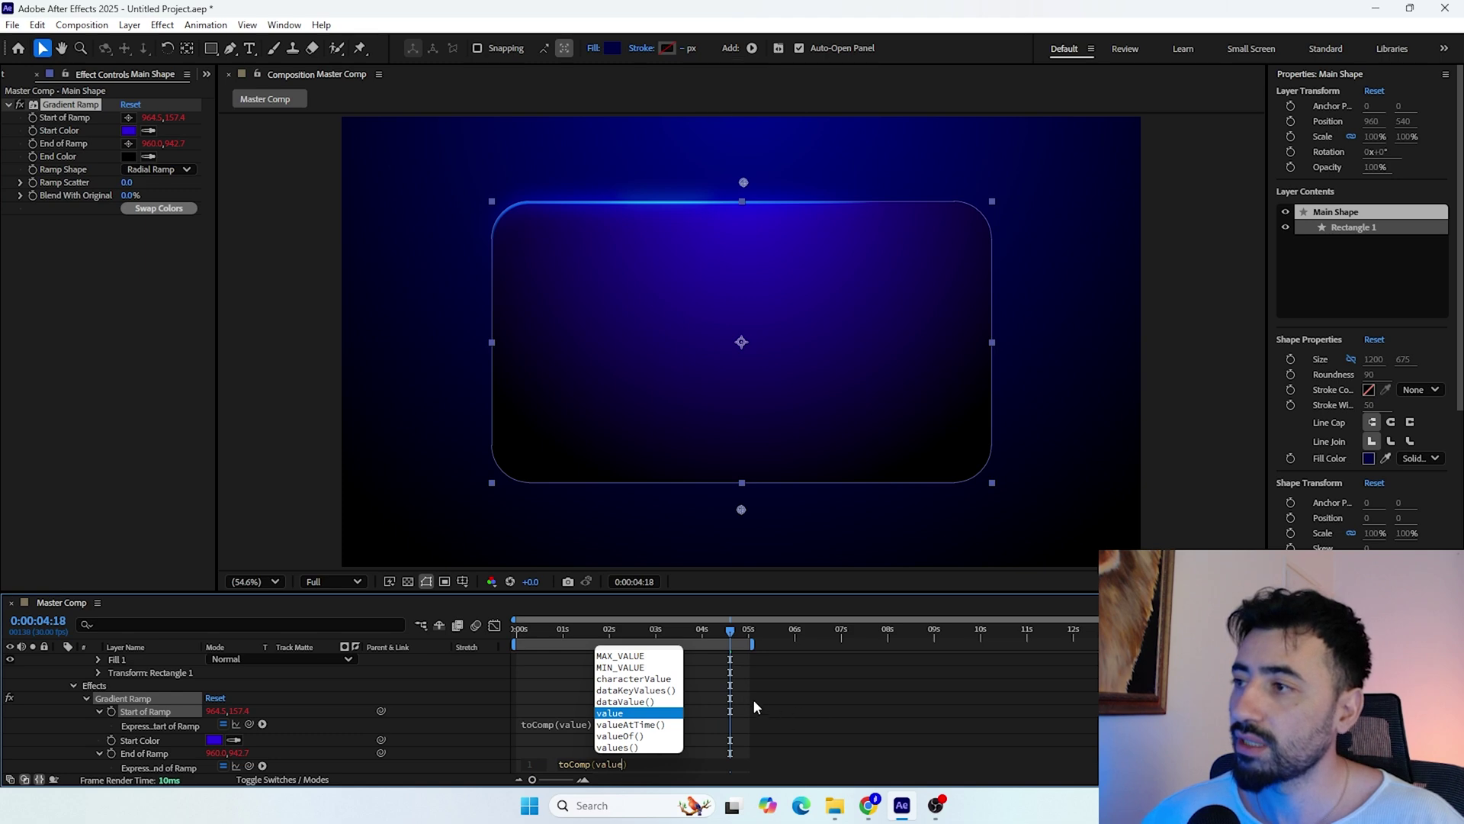
{"action": "left_click", "coordinate": [465, 685]}
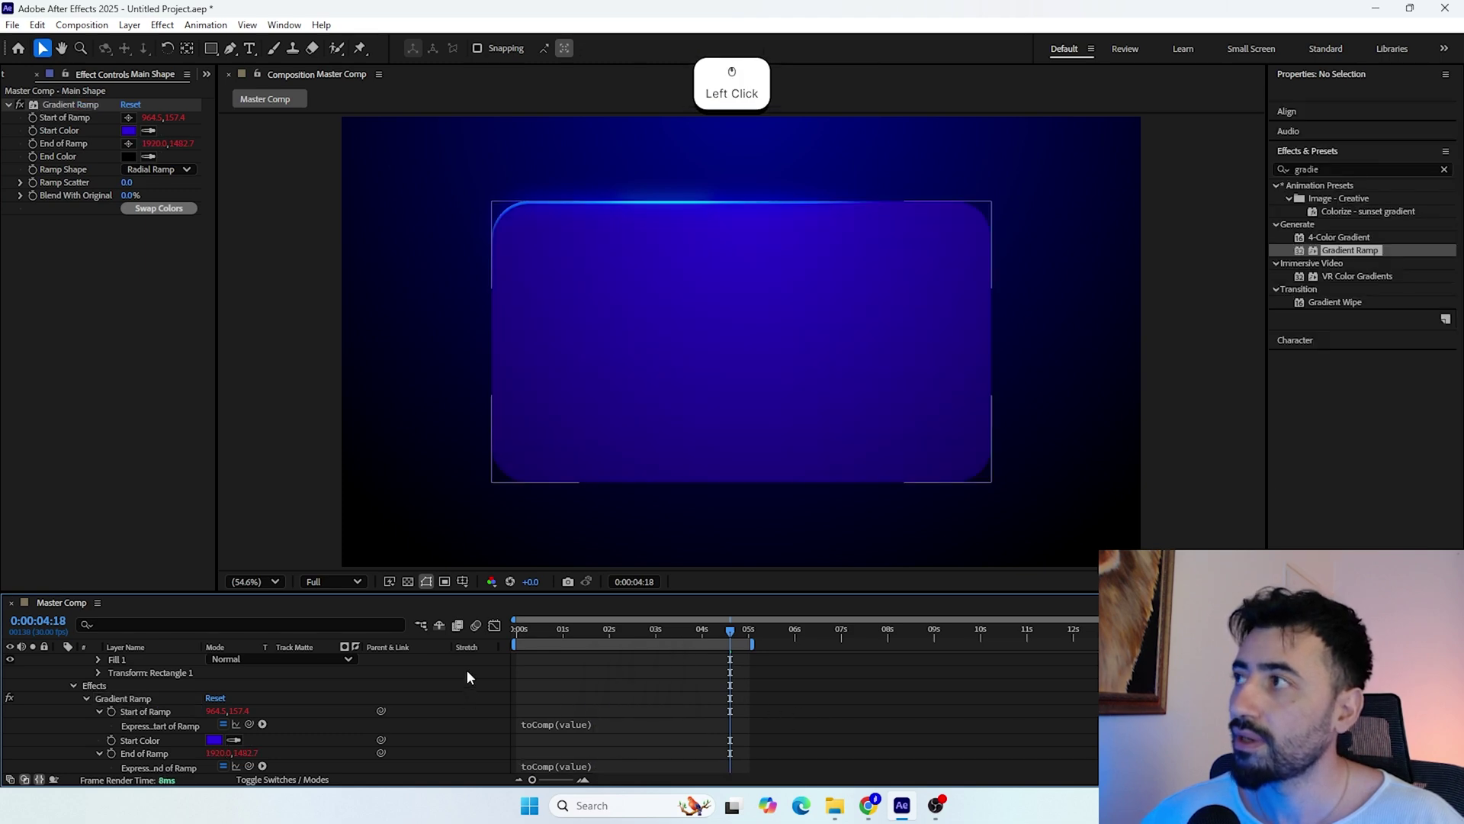
{"action": "left_click", "coordinate": [75, 104]}
{"action": "scroll", "coordinate": [755, 375], "scroll_direction": "down", "scroll_amount": 3}
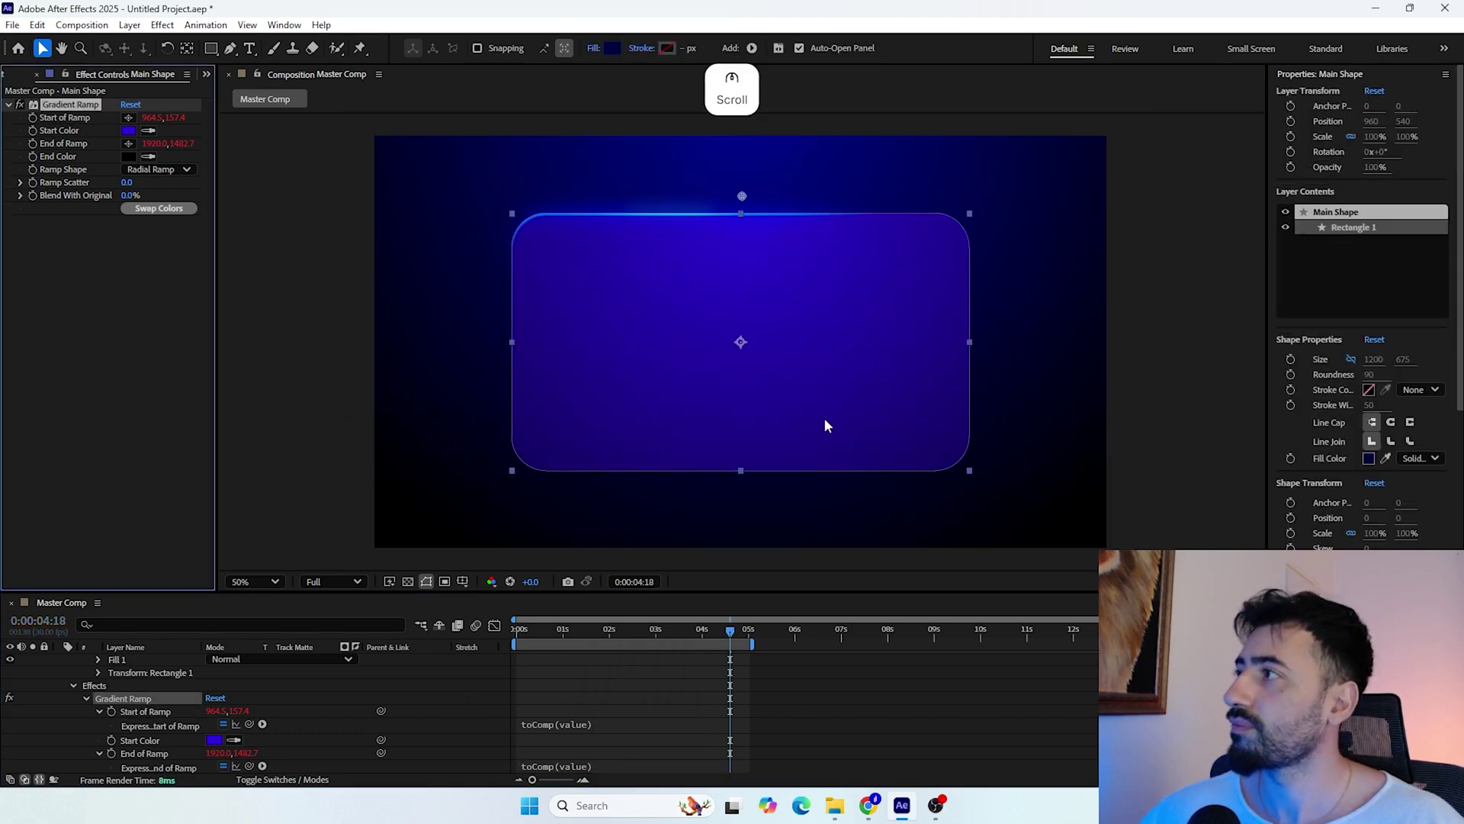
{"action": "left_click_drag", "start_coordinate": [925, 523], "coordinate": [741, 410]}
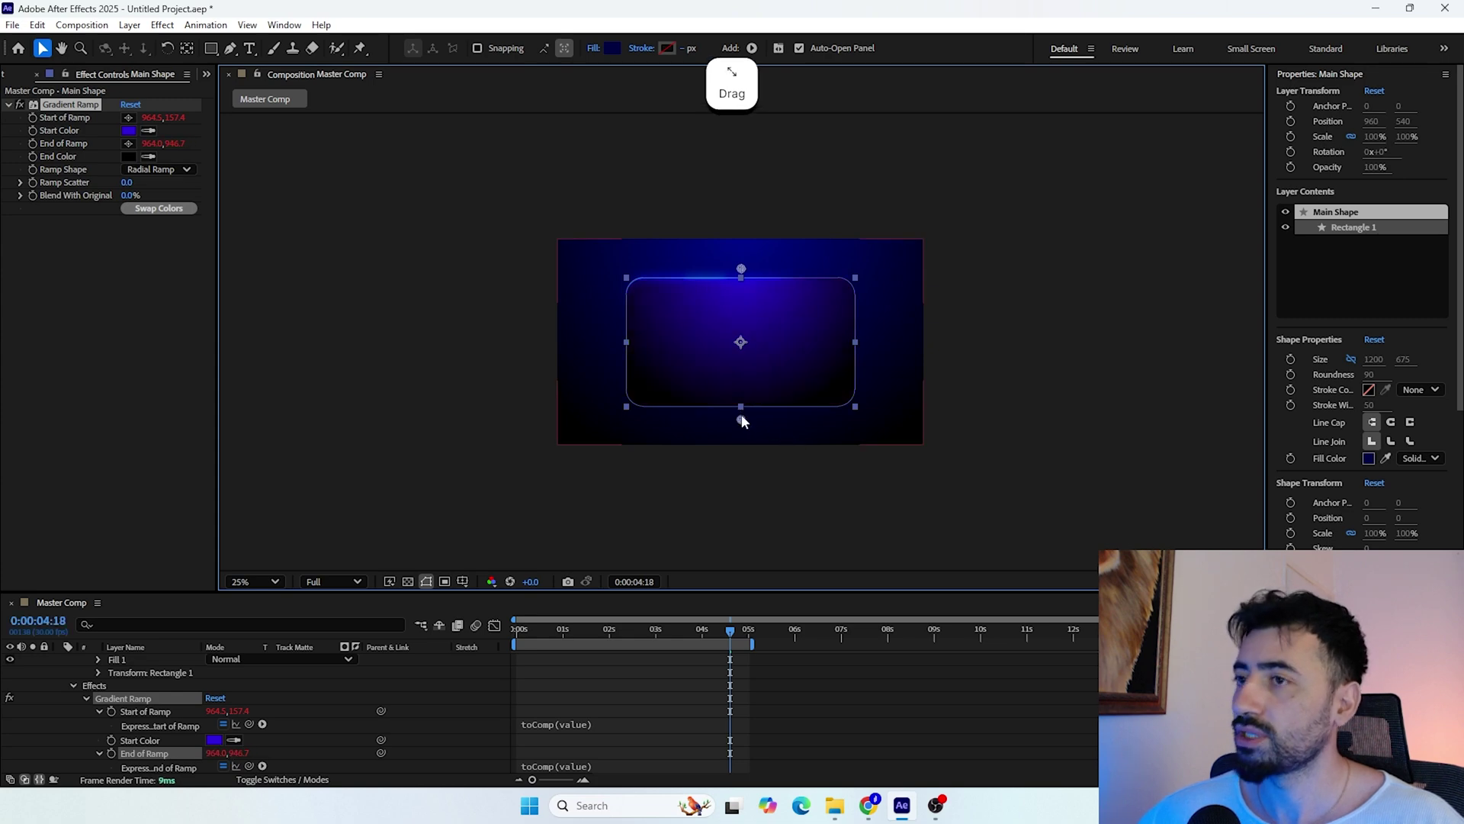
{"action": "left_click", "coordinate": [486, 412]}
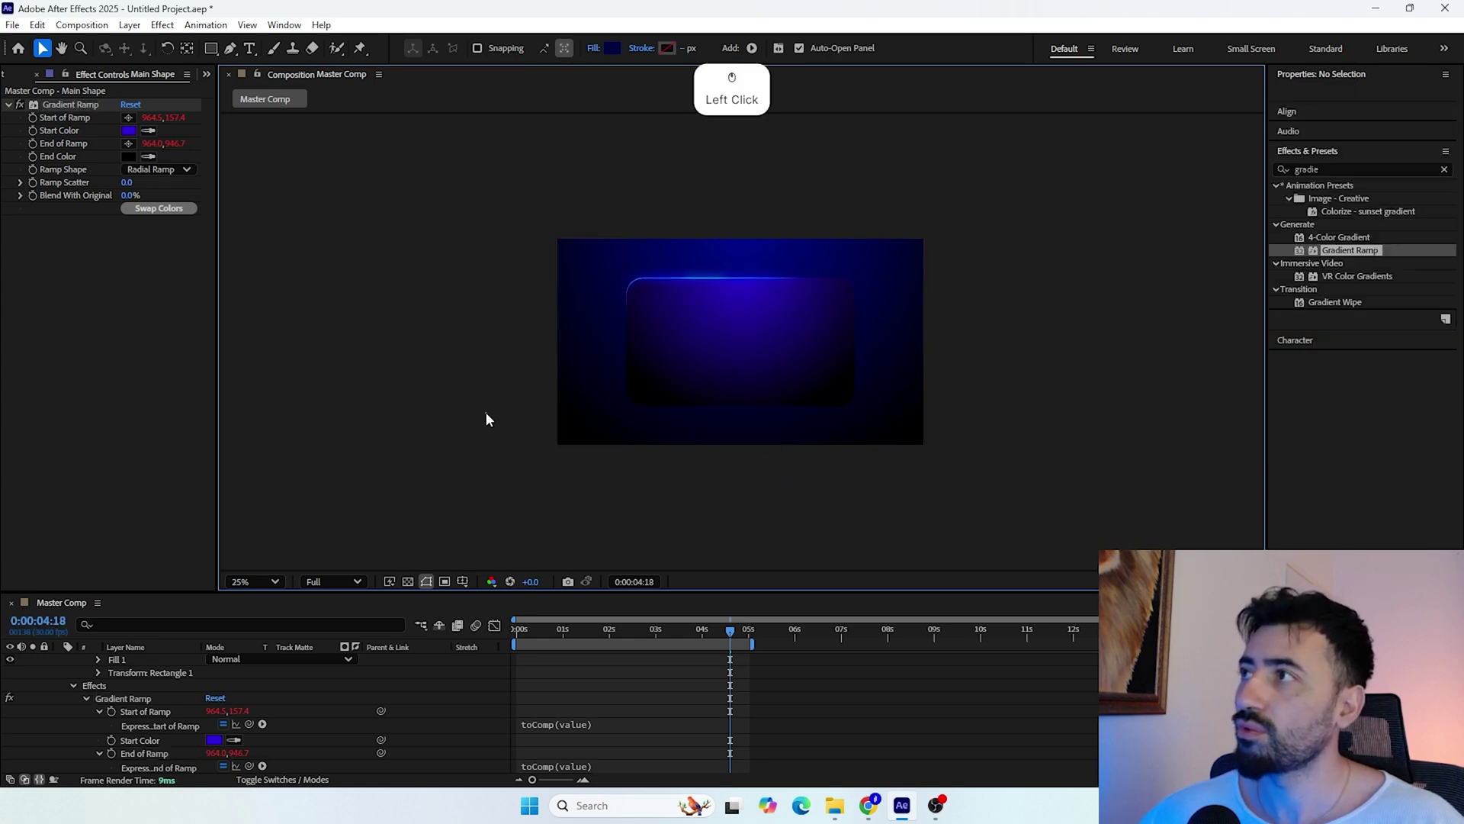
{"action": "scroll", "coordinate": [99, 734], "scroll_direction": "up", "scroll_amount": 4}
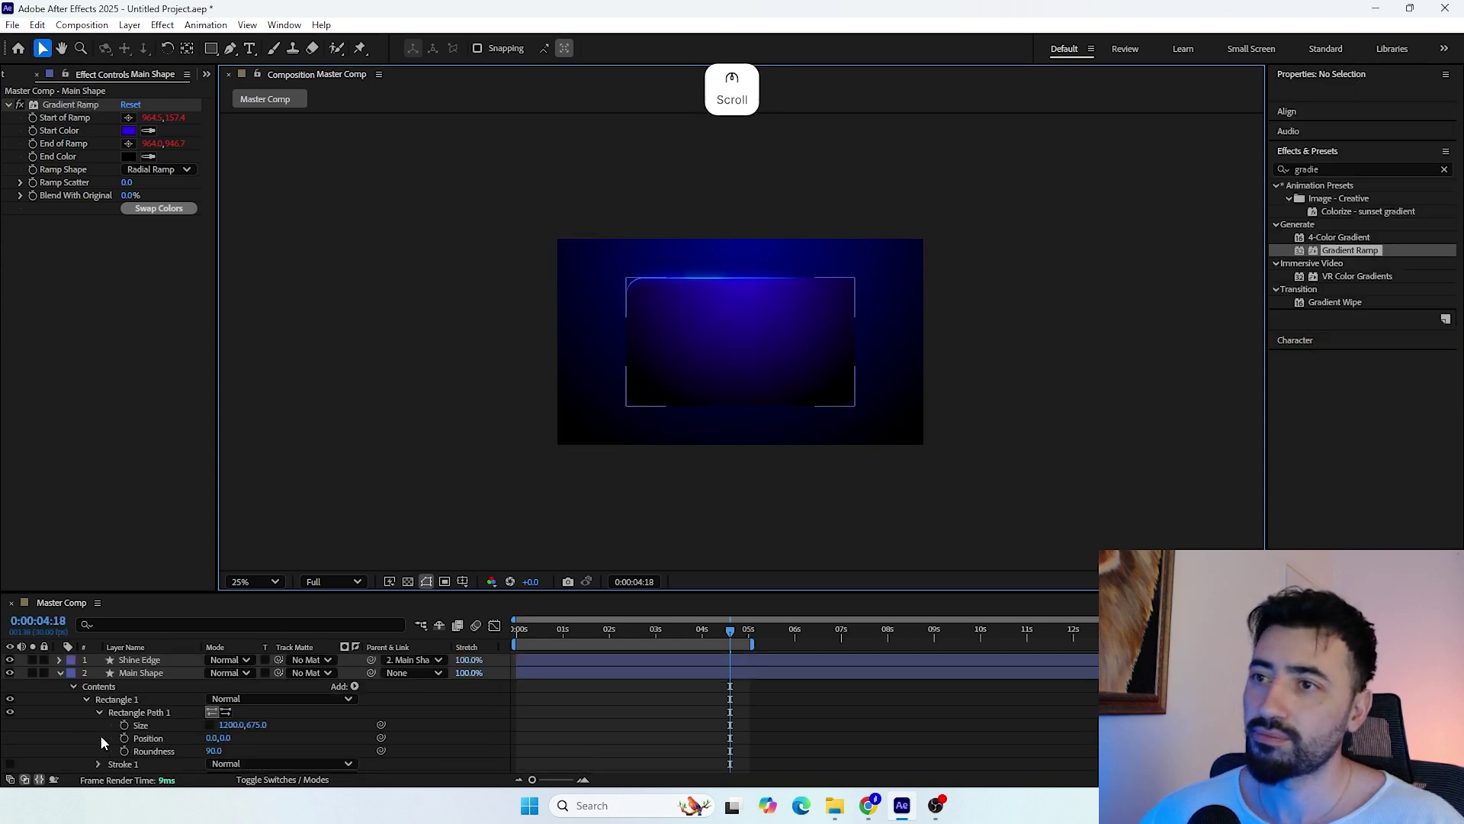
{"action": "left_click", "coordinate": [60, 673]}
Test-move the Main Shape layer slightly to check that its gradient travels with it, and undo the move
{"action": "left_click", "coordinate": [140, 672]}
{"action": "scroll", "coordinate": [732, 366], "scroll_direction": "up", "scroll_amount": 2}
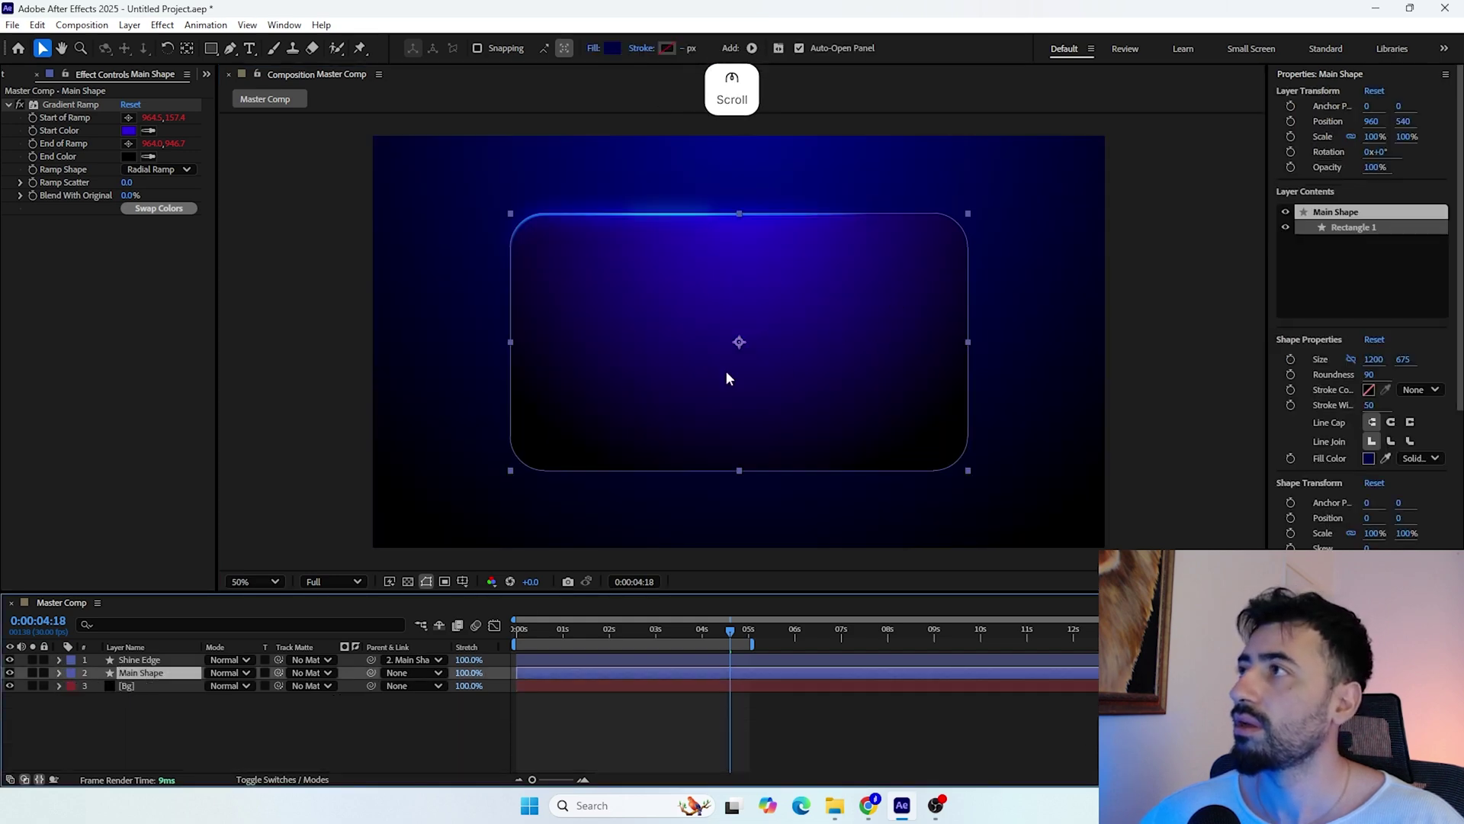
{"action": "left_click_drag", "start_coordinate": [725, 376], "coordinate": [649, 393]}
{"action": "key", "text": "ctrl+z"}
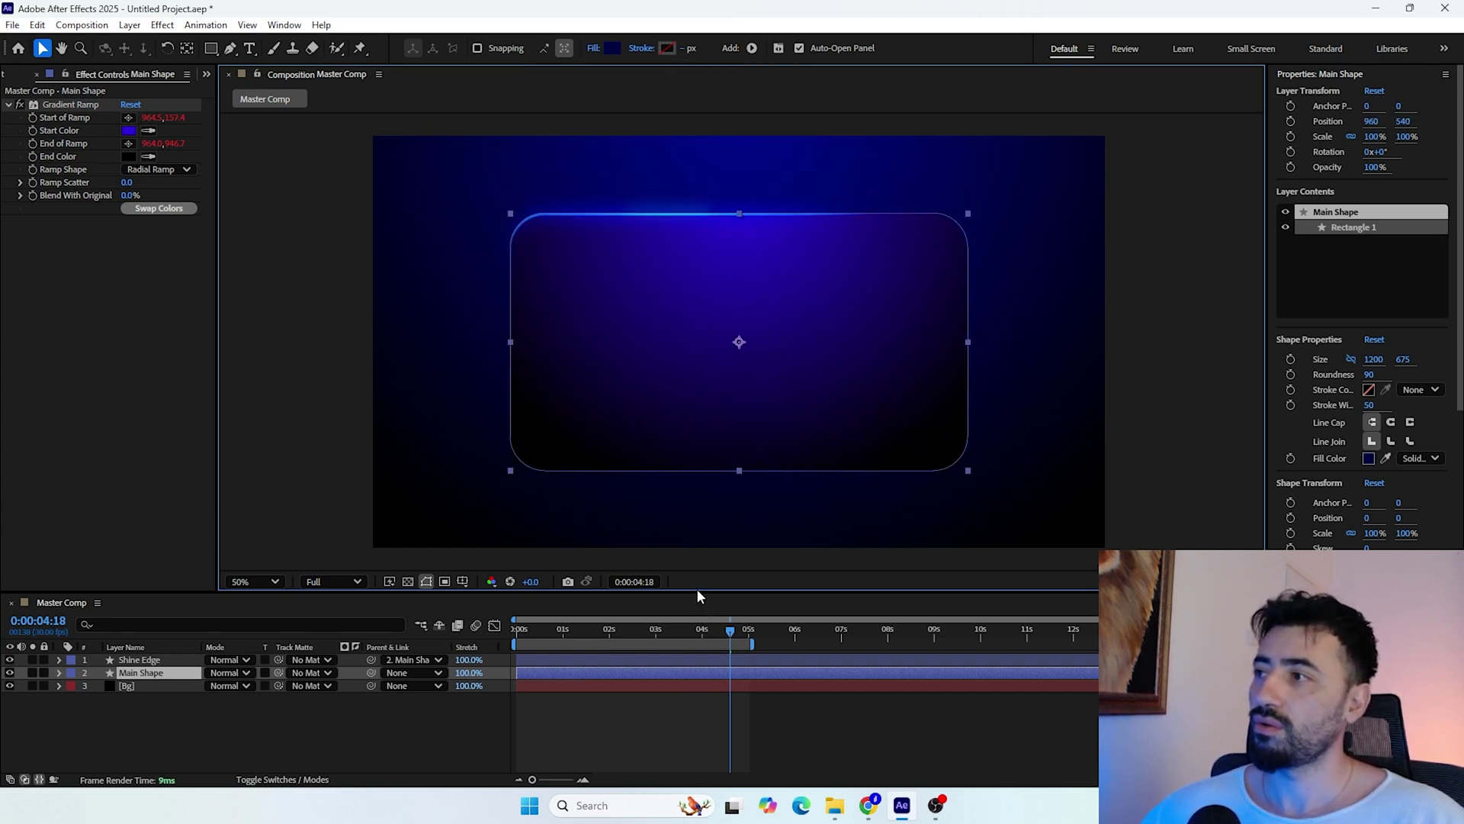
Enlarge the composition viewer, set its magnification to Fit, and preview the animation from the first frame
{"action": "left_click_drag", "start_coordinate": [700, 592], "coordinate": [430, 674]}
{"action": "left_click", "coordinate": [337, 762]}
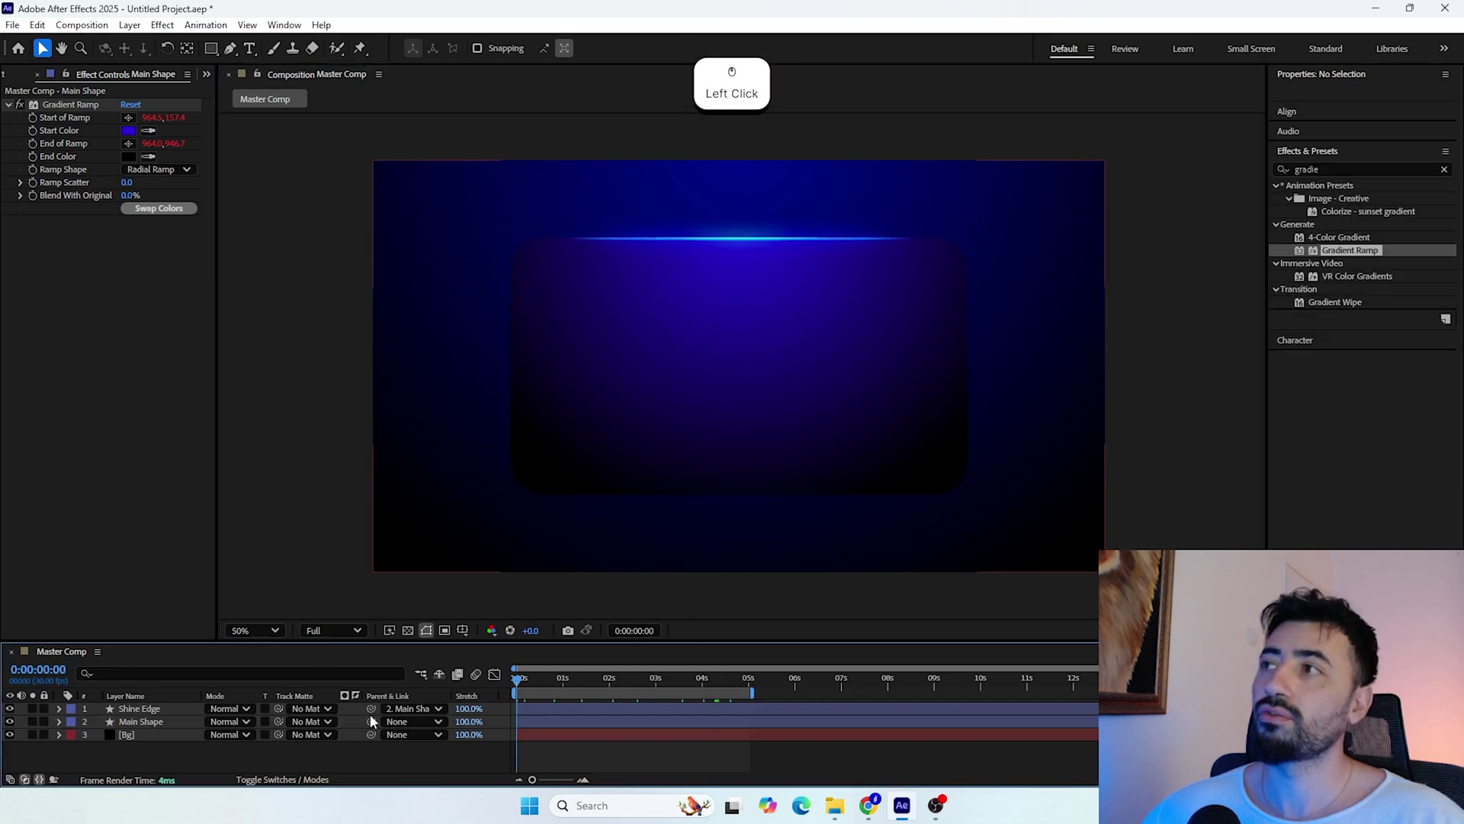
{"action": "left_click", "coordinate": [259, 629]}
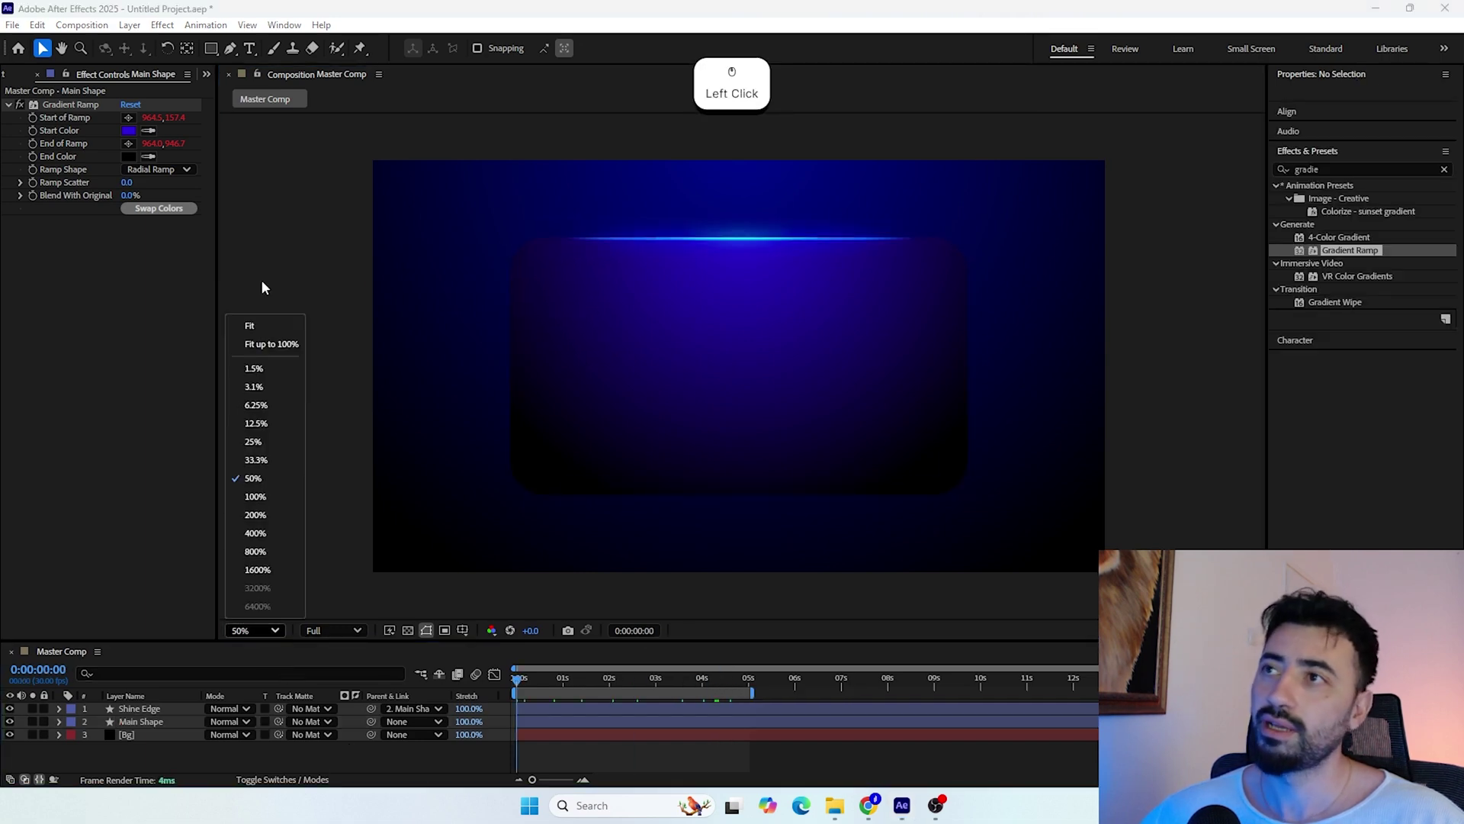
{"action": "left_click", "coordinate": [286, 325]}
{"action": "key", "text": "space"}
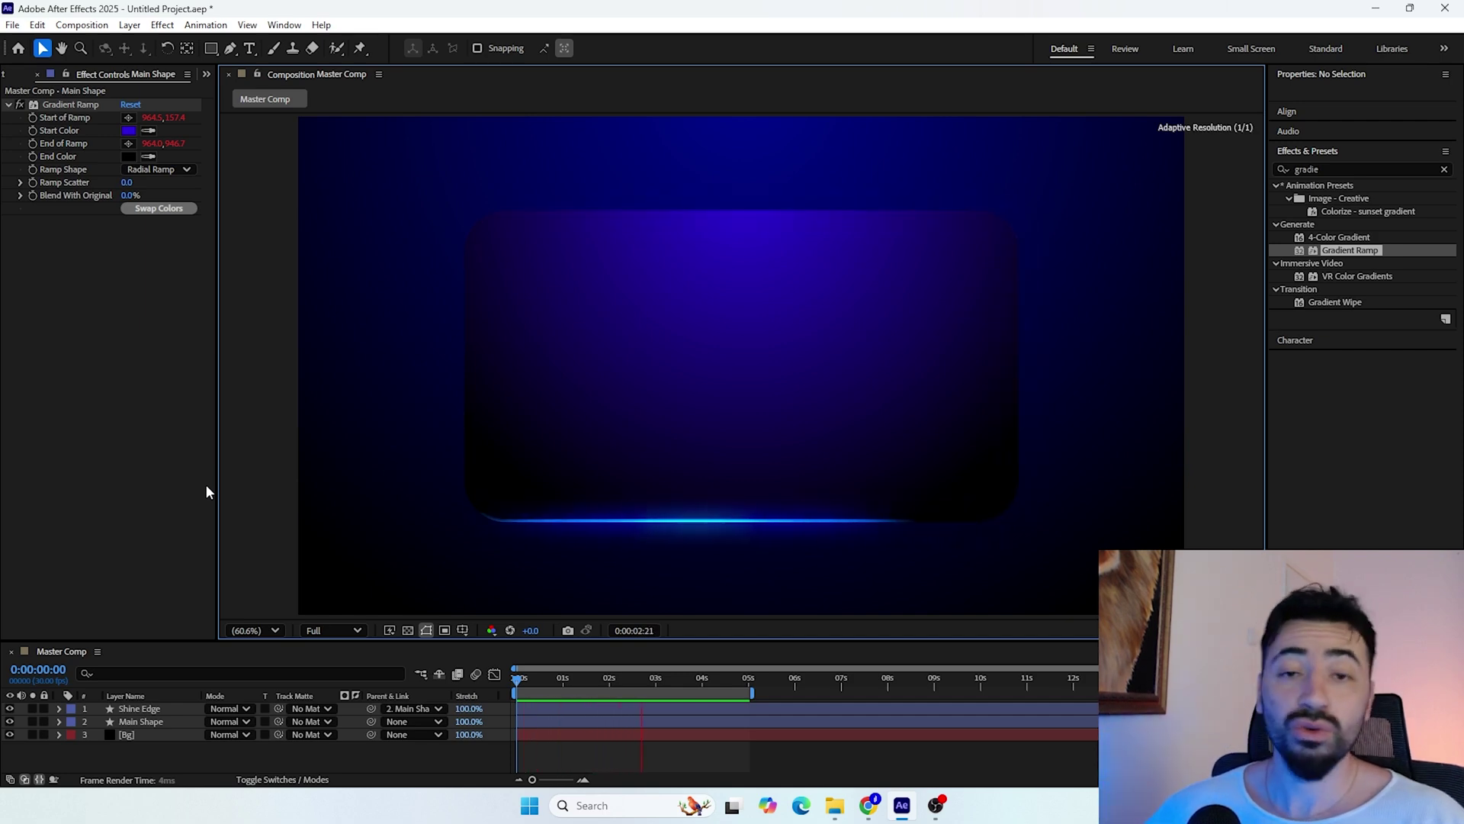
{"action": "key", "text": "space"}
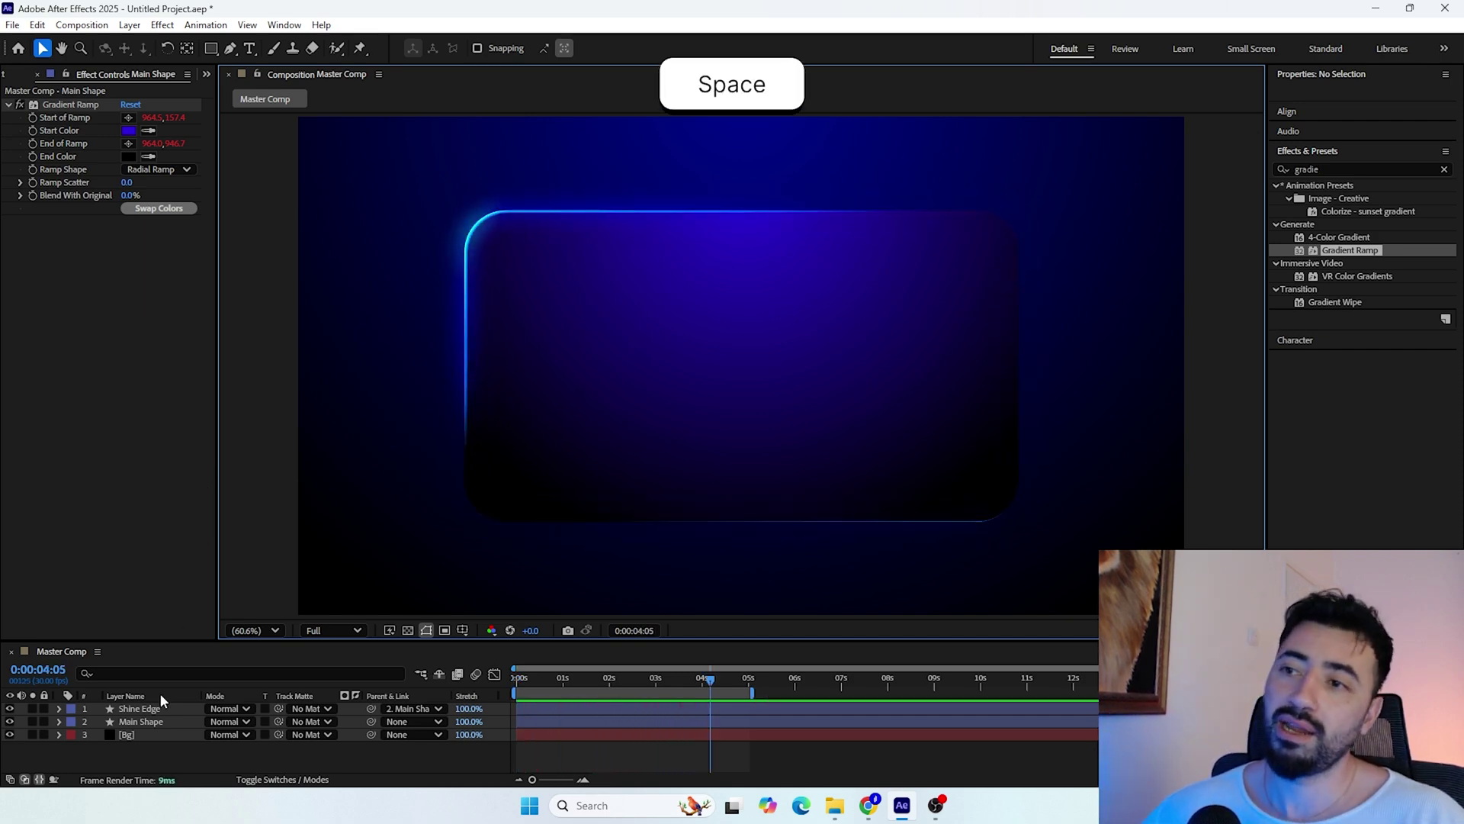
Set the Width of the Shine Edge layer's CC Light Sweep effect to 200
{"action": "left_click", "coordinate": [137, 709]}
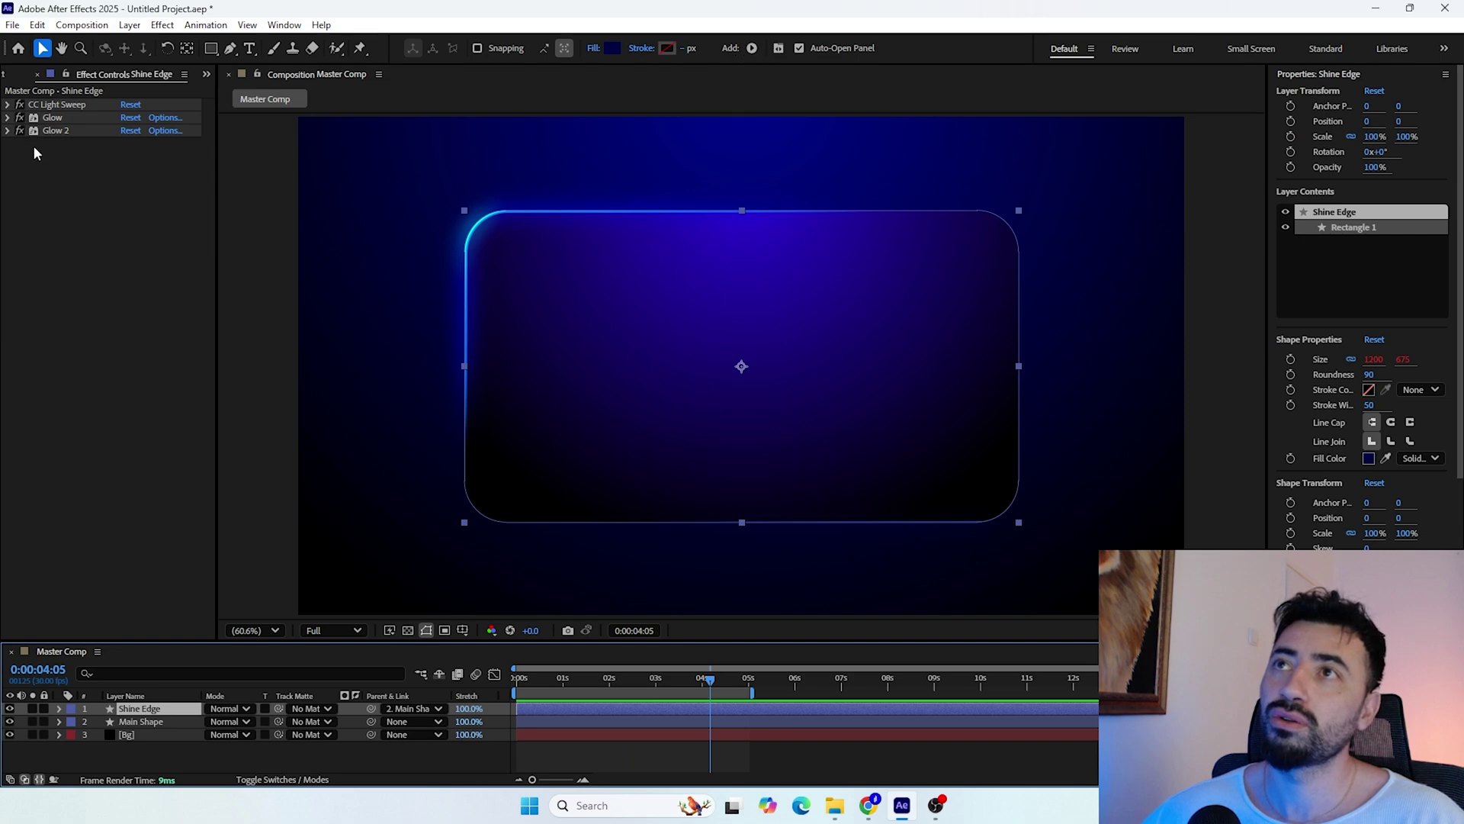
{"action": "left_click", "coordinate": [8, 104]}
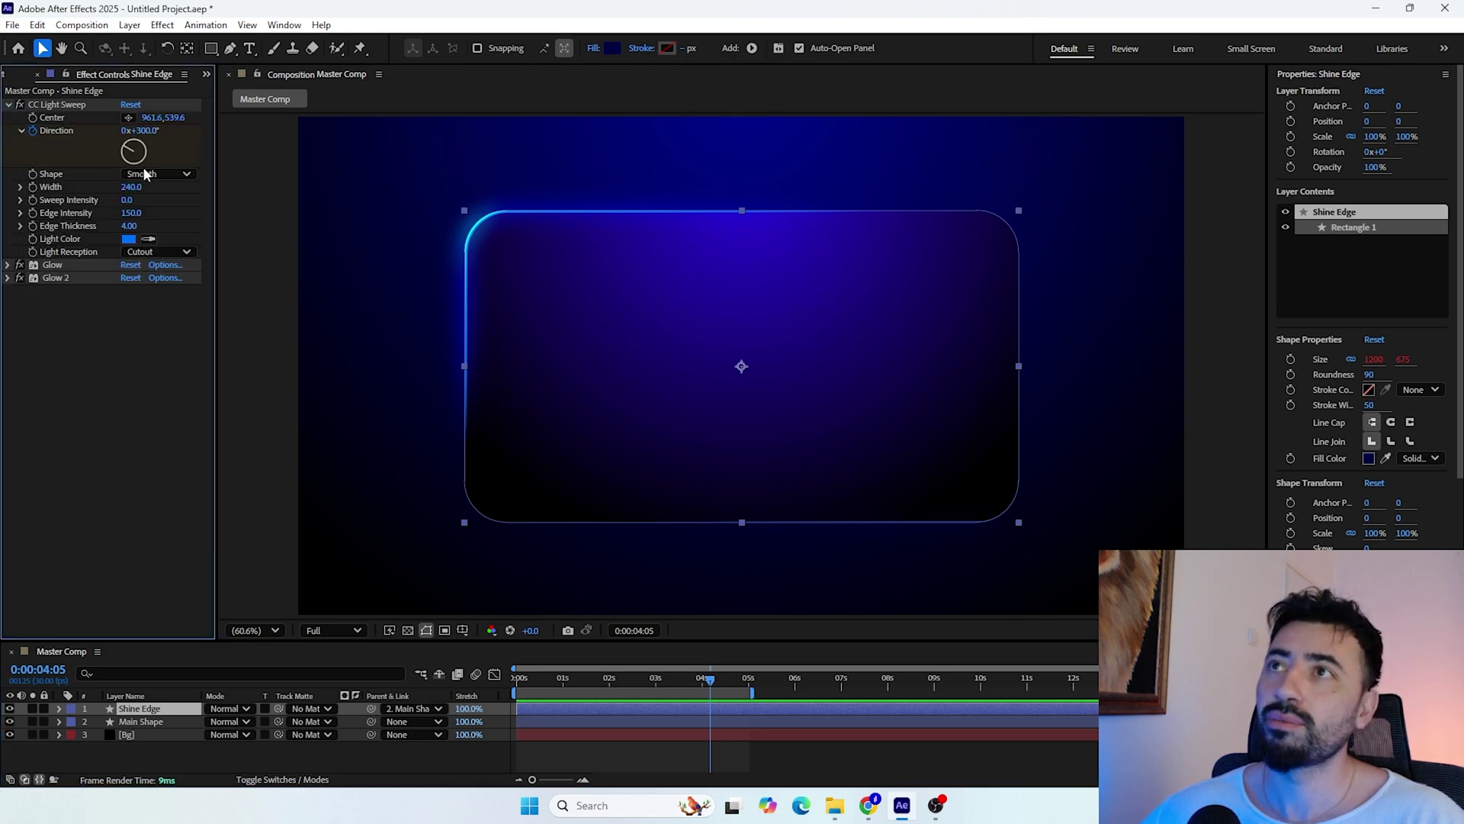
{"action": "left_click_drag", "start_coordinate": [136, 189], "coordinate": [136, 190]}
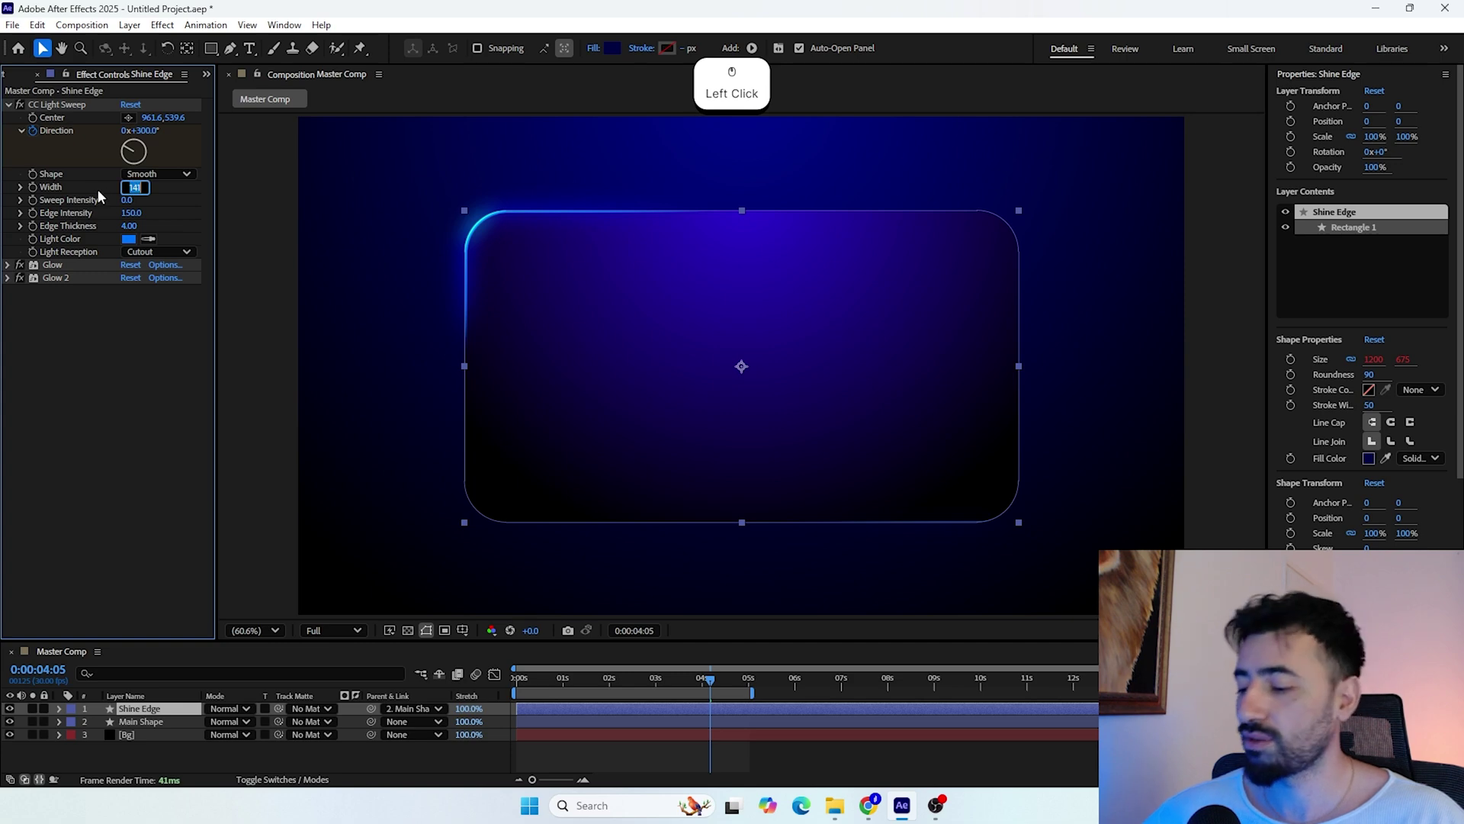
{"action": "type", "text": "200"}
{"action": "key", "text": "Return"}
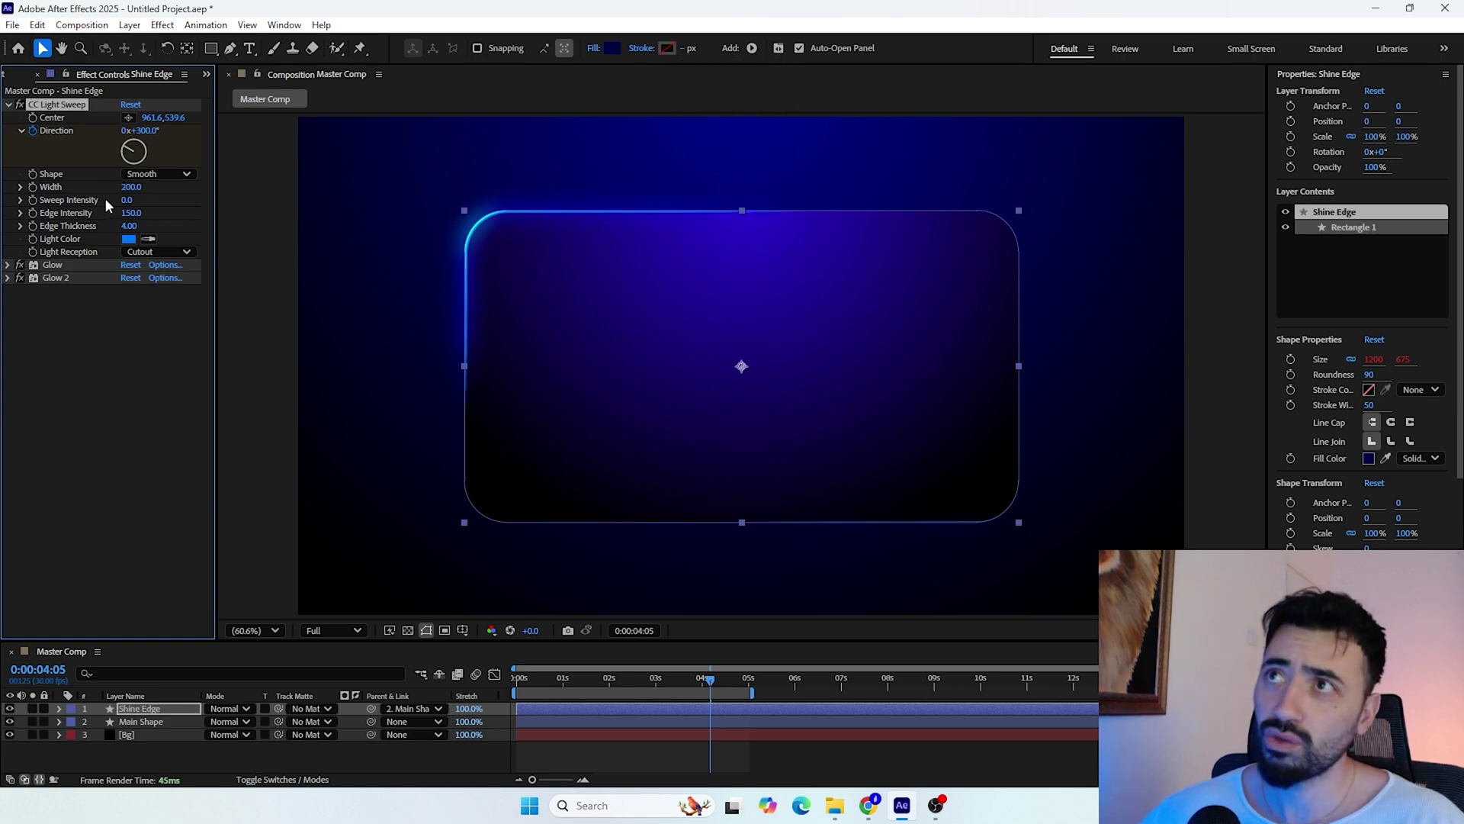
Set the Edge Intensity of Shine Edge's CC Light Sweep effect to 220
{"action": "left_click_drag", "start_coordinate": [132, 218], "coordinate": [211, 238]}
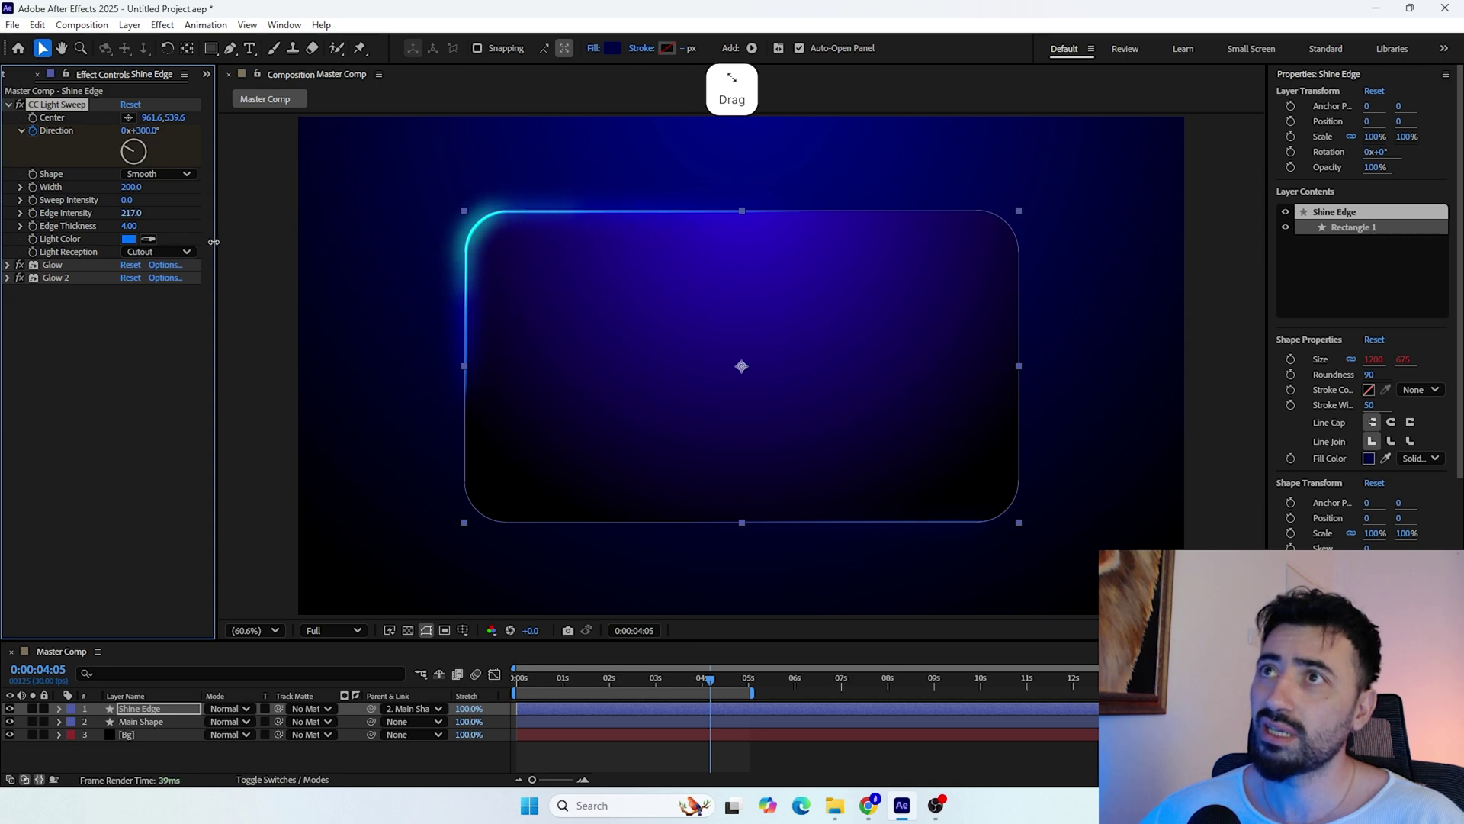
{"action": "left_click", "coordinate": [125, 216]}
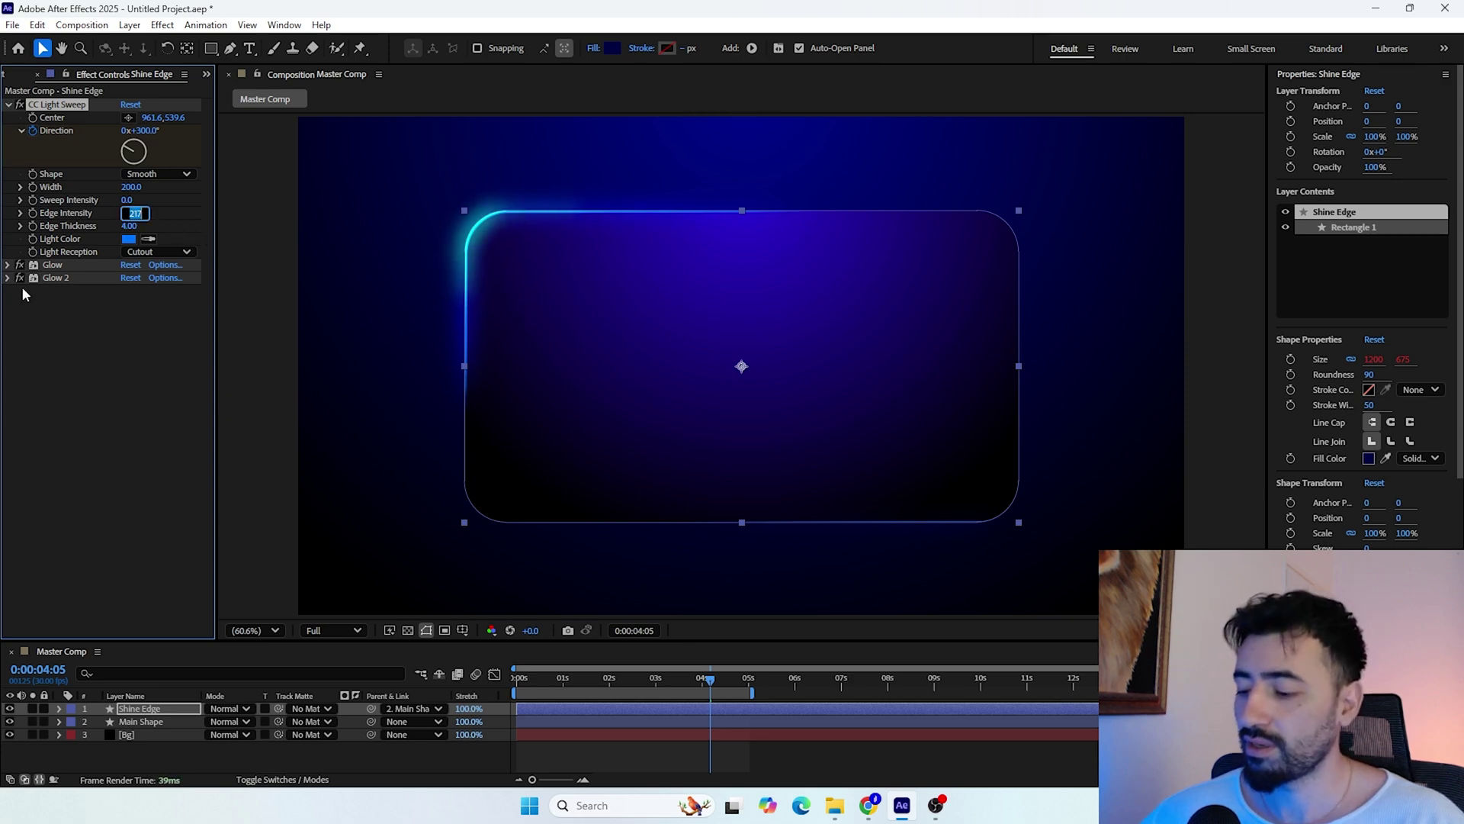
{"action": "type", "text": "220.0"}
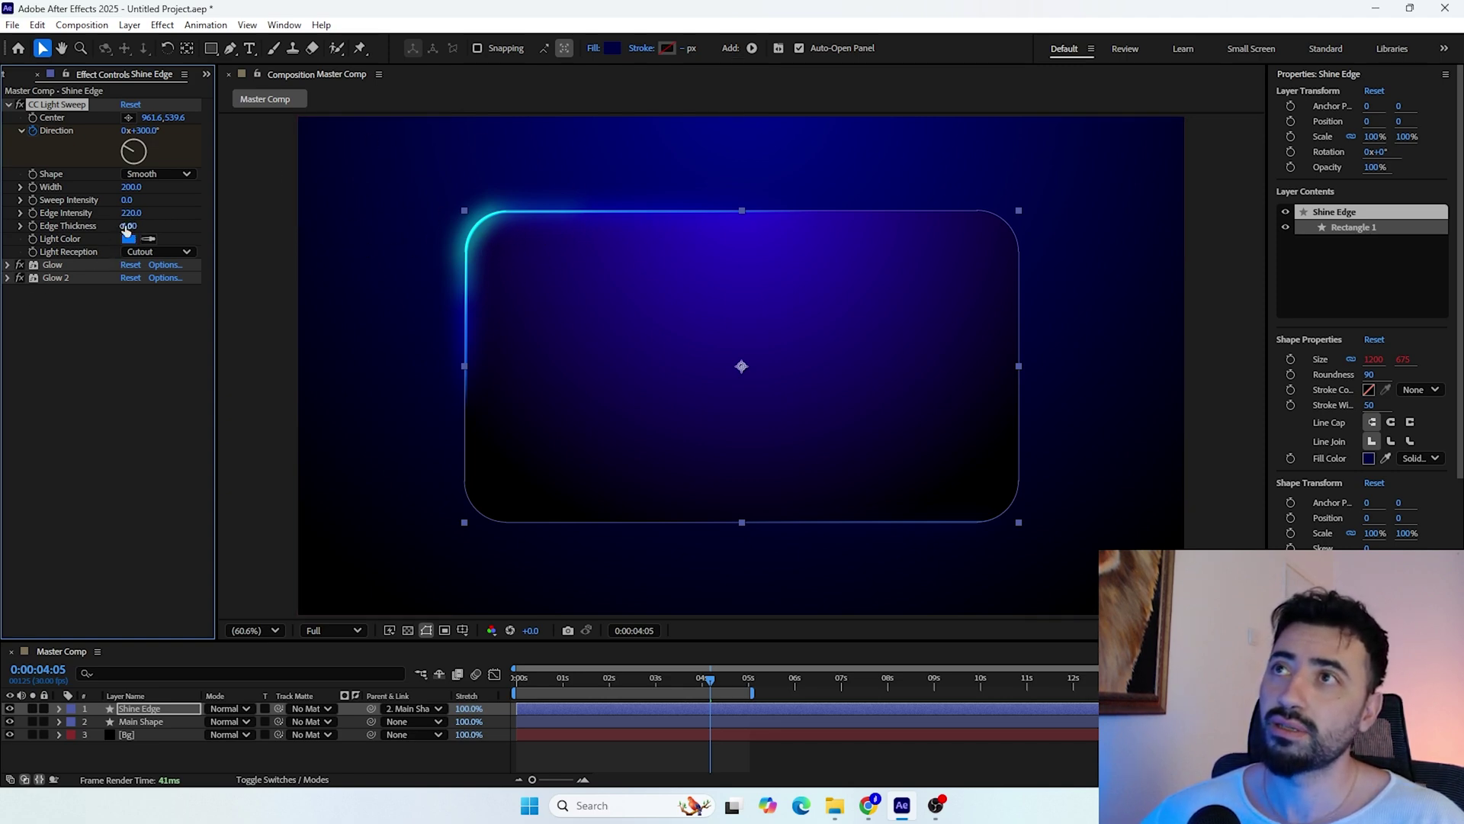
Try an Edge Thickness of 3.40 for the light sweep and set it back to 4
{"action": "mouse_move", "coordinate": [131, 229]}
{"action": "left_mouse_down"}
{"action": "mouse_move", "coordinate": [191, 237]}
{"action": "mouse_move", "coordinate": [147, 241]}
{"action": "left_mouse_up"}
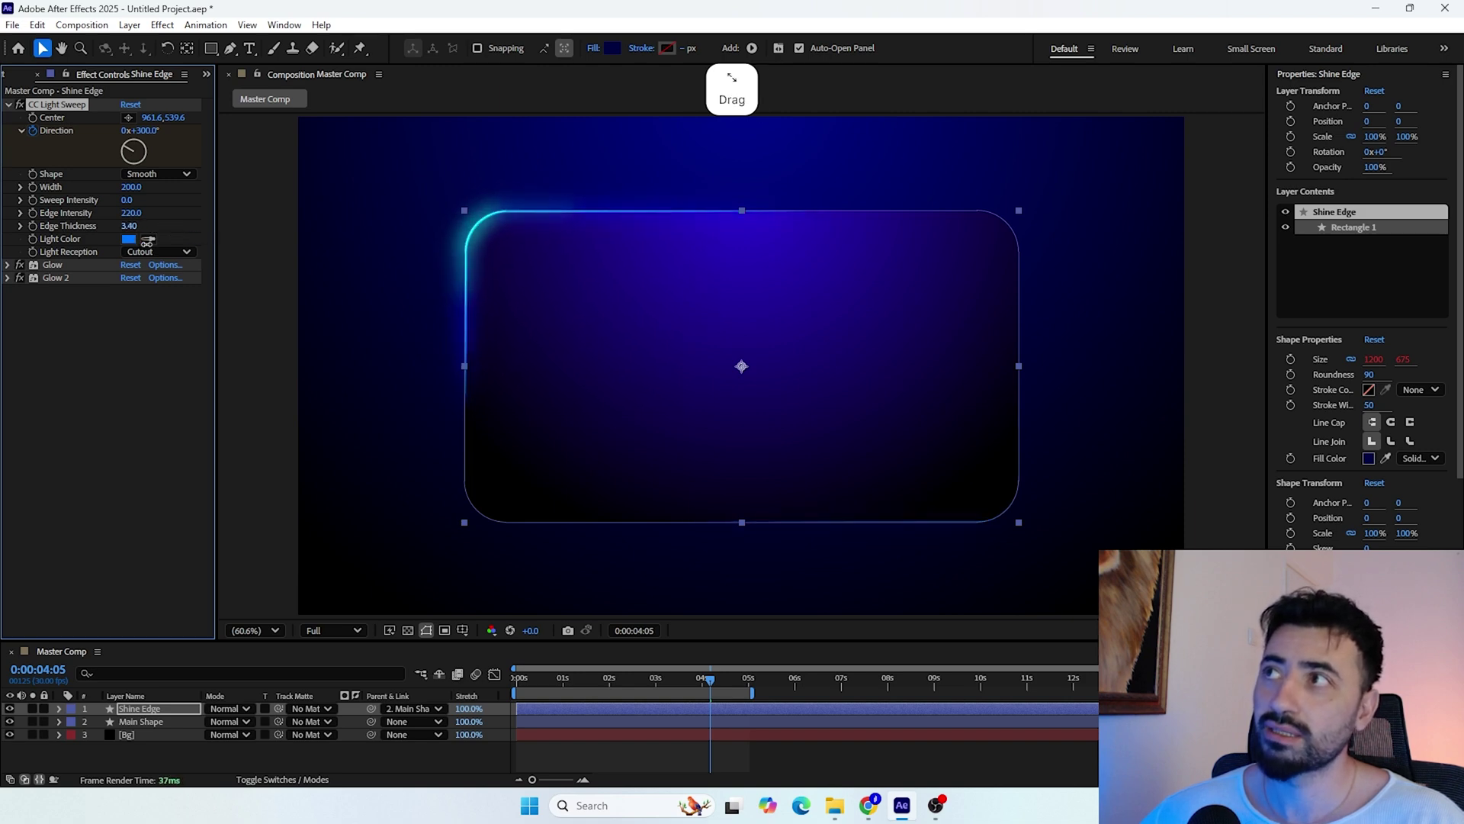
{"action": "left_click", "coordinate": [129, 228]}
{"action": "type", "text": "4"}
{"action": "key", "text": "Return"}
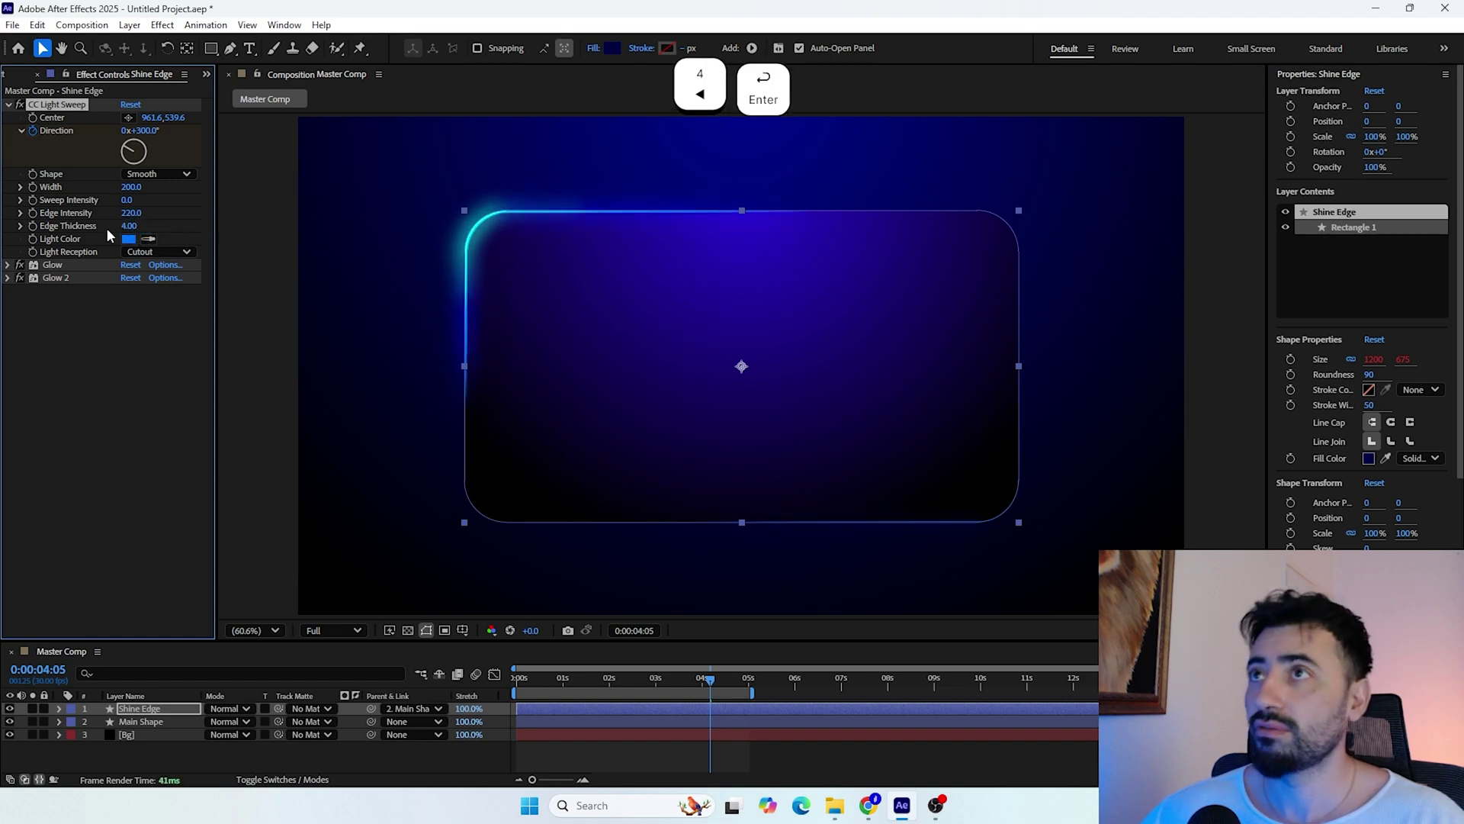
Try a yellow Light Color for the light sweep and settle on the blue 006CFF
{"action": "left_click", "coordinate": [129, 239]}
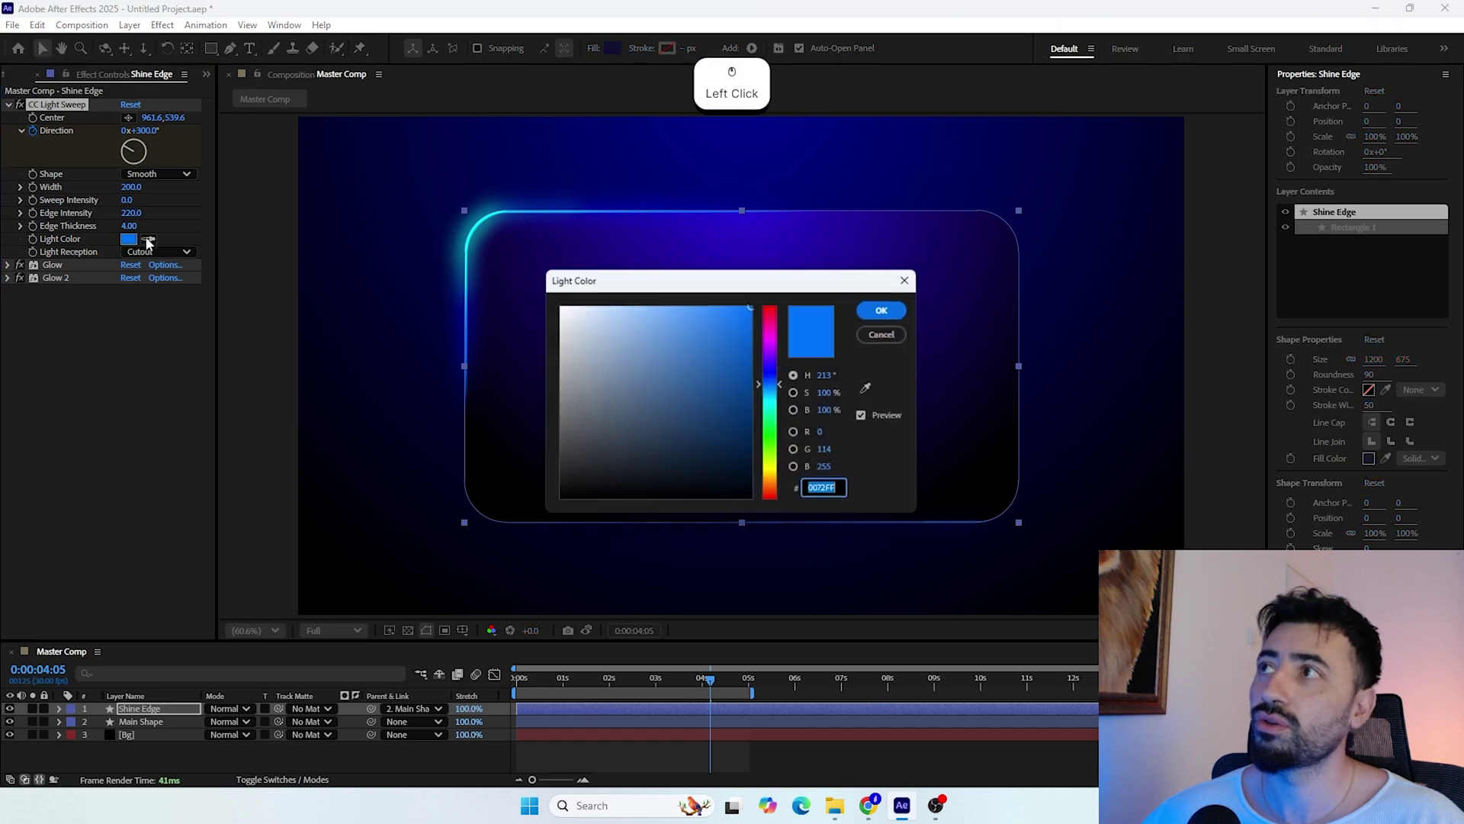
{"action": "left_click_drag", "start_coordinate": [775, 391], "coordinate": [768, 469]}
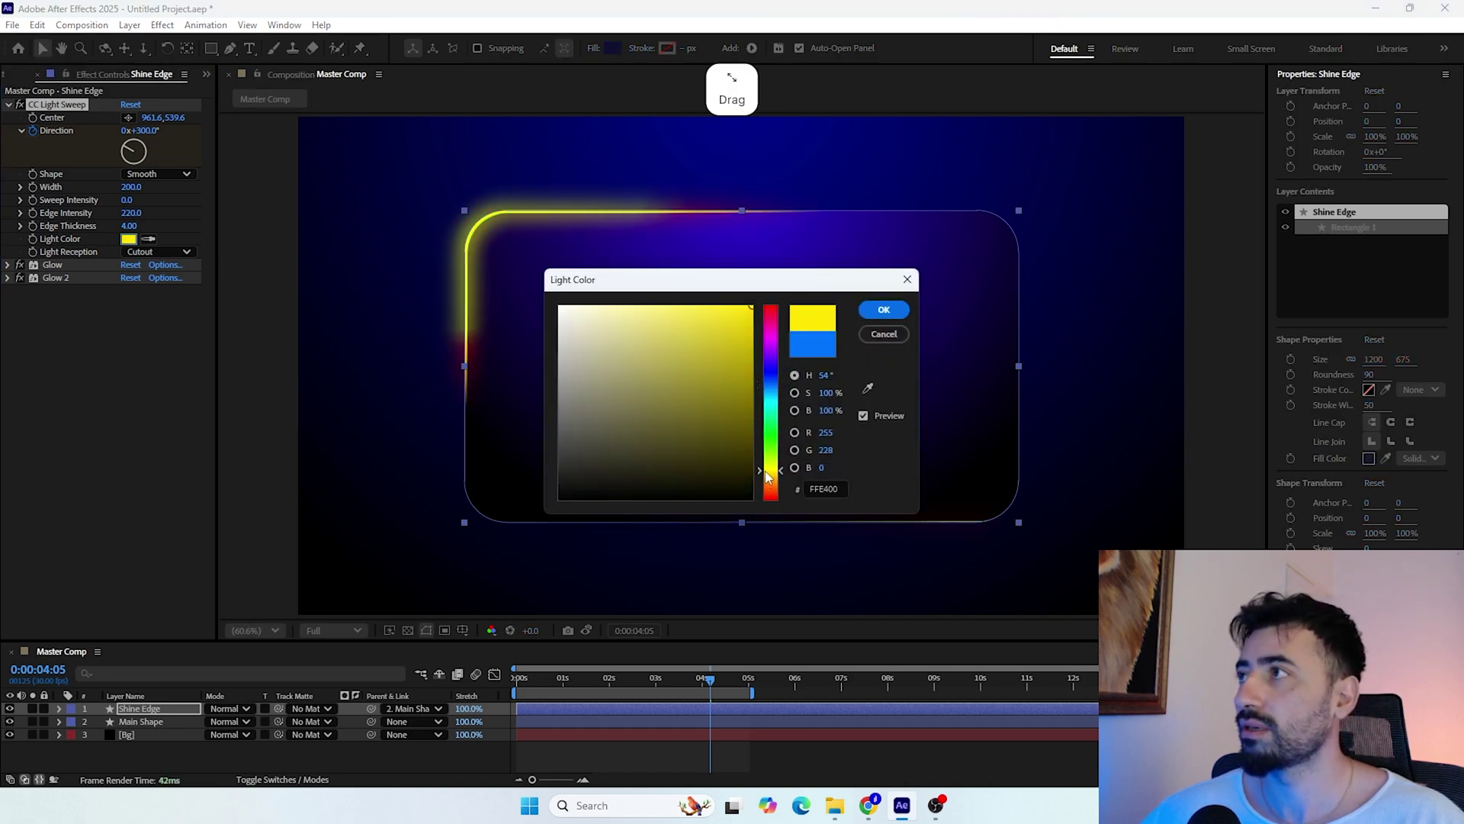
{"action": "left_click_drag", "start_coordinate": [713, 330], "coordinate": [811, 288]}
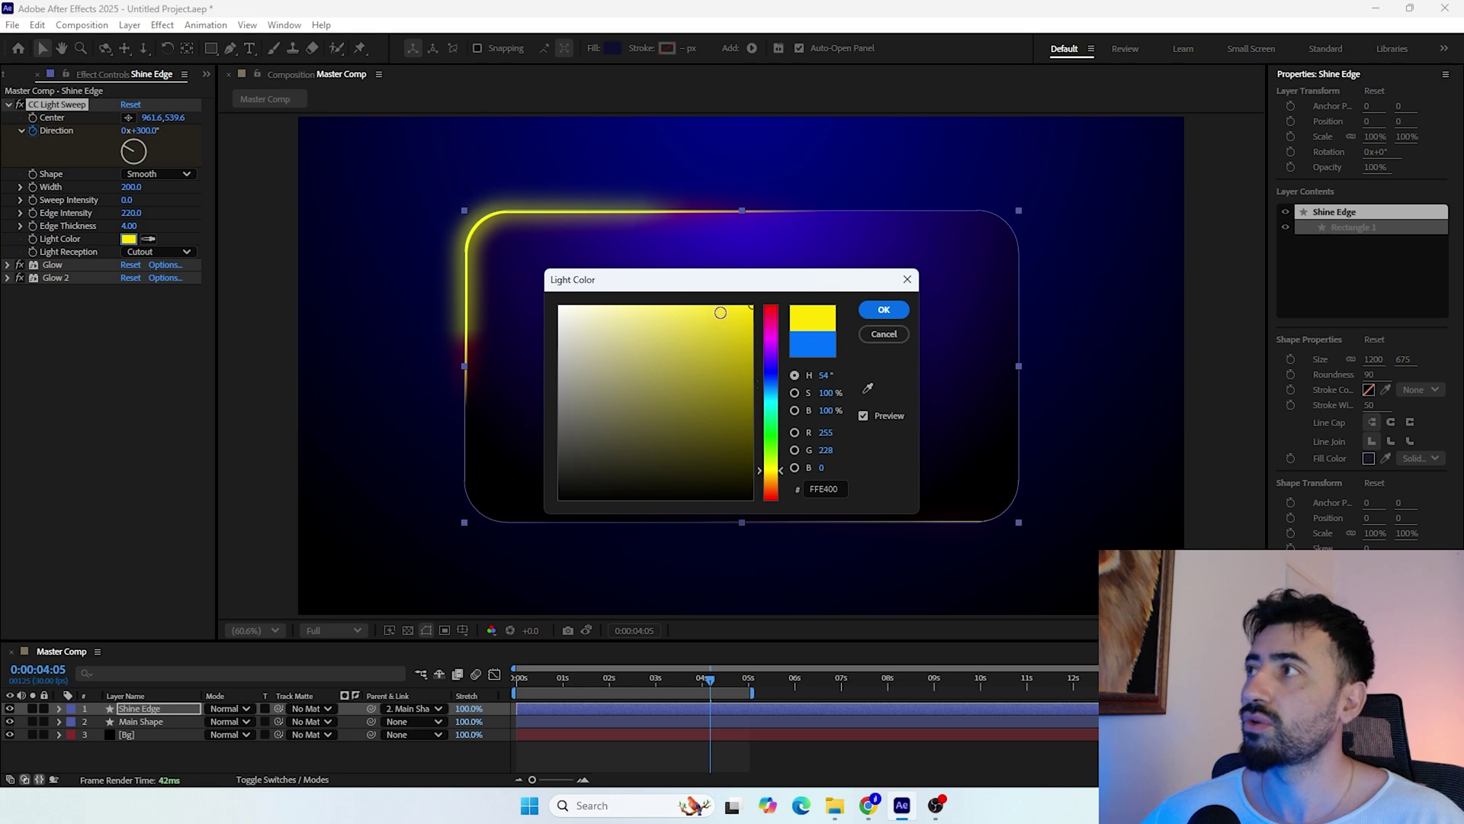
{"action": "mouse_move", "coordinate": [720, 312]}
{"action": "left_mouse_down"}
{"action": "mouse_move", "coordinate": [563, 268]}
{"action": "mouse_move", "coordinate": [787, 245]}
{"action": "mouse_move", "coordinate": [750, 399]}
{"action": "mouse_move", "coordinate": [771, 407]}
{"action": "mouse_move", "coordinate": [770, 381]}
{"action": "left_mouse_up"}
{"action": "left_click", "coordinate": [769, 410]}
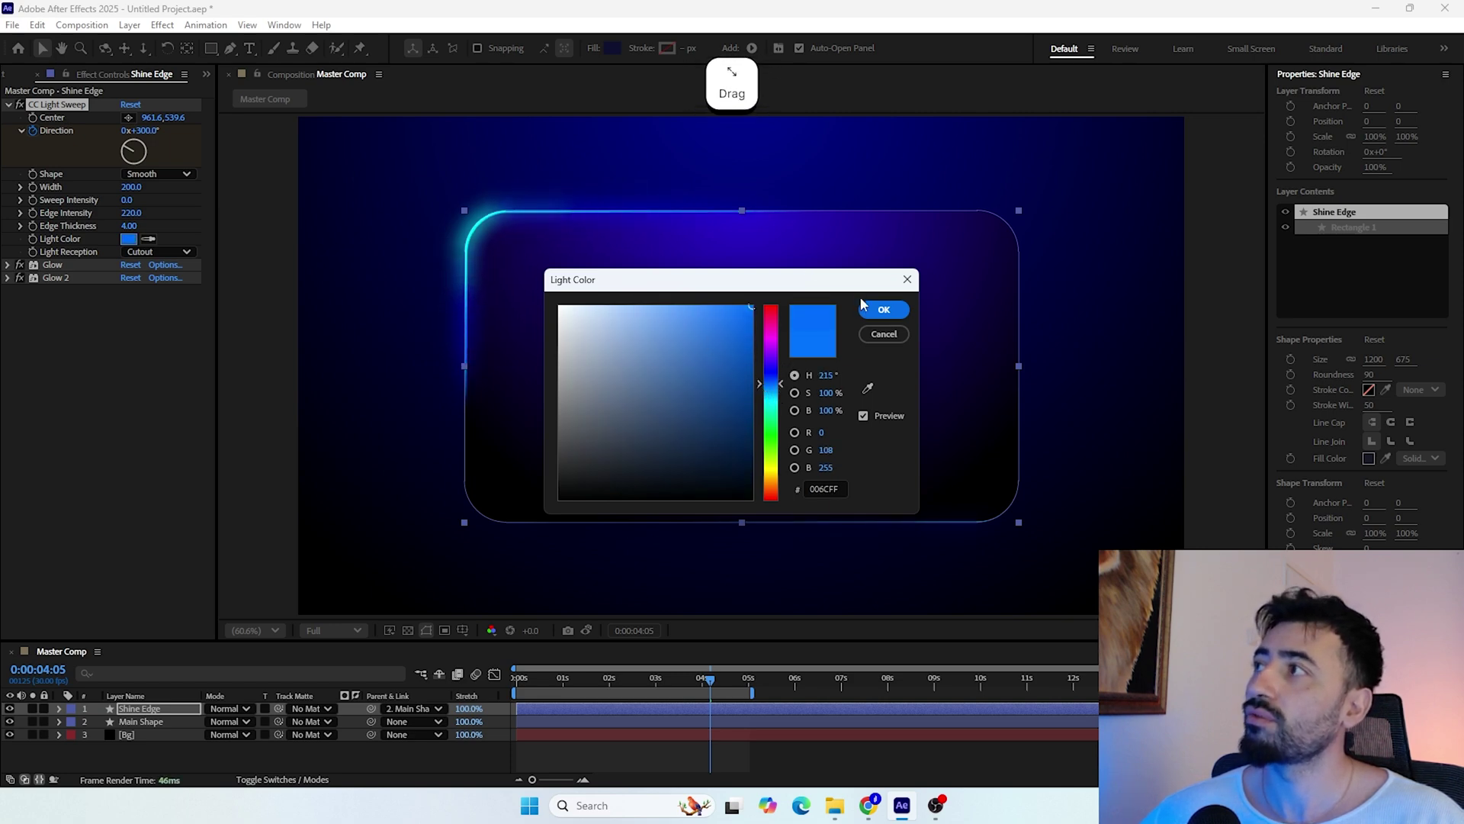
{"action": "left_click", "coordinate": [884, 309]}
Return to the first frame, deselect all layers and preview the glowing edge animation
{"action": "left_click_drag", "start_coordinate": [710, 678], "coordinate": [346, 737]}
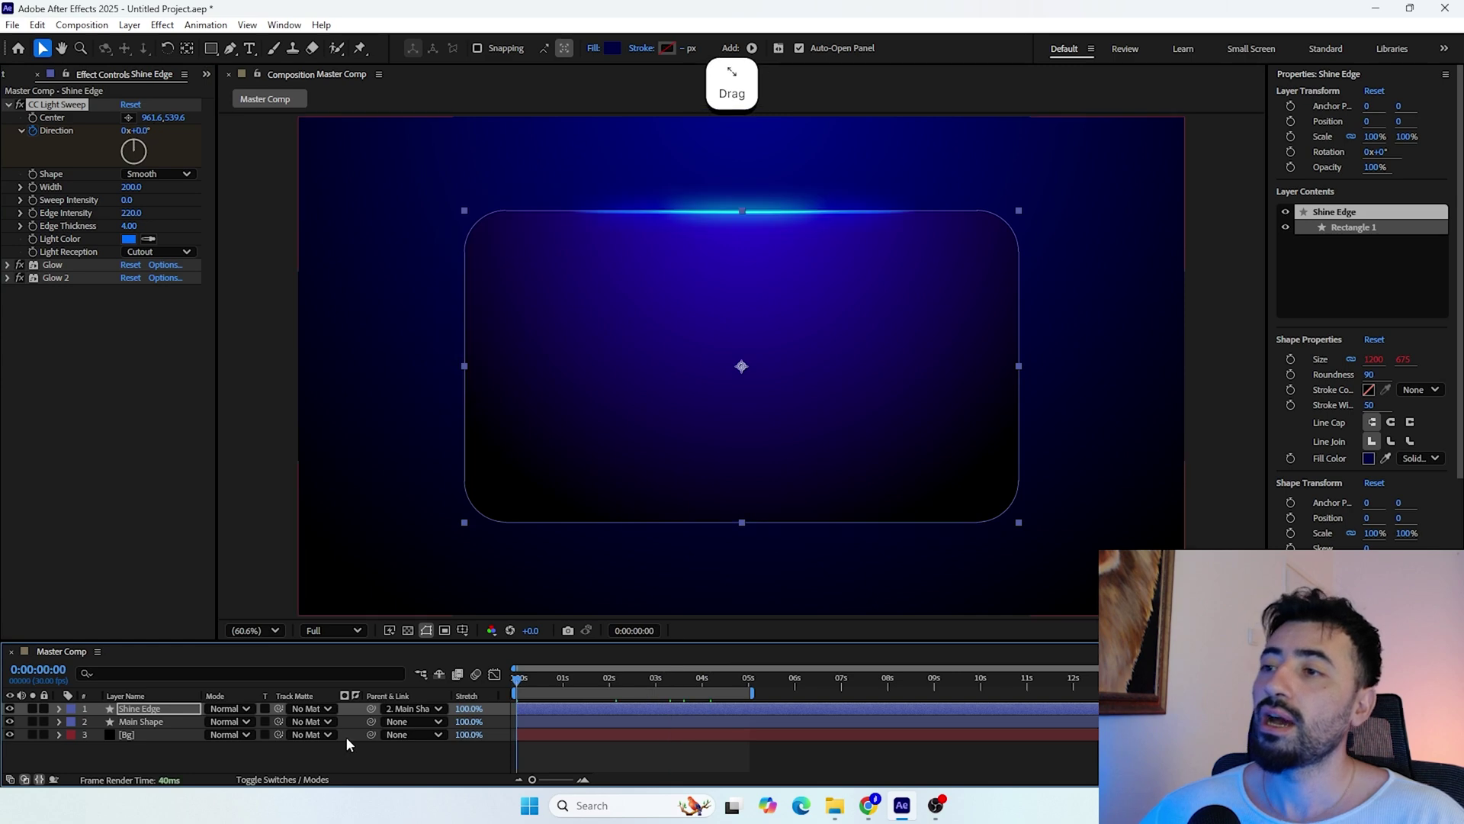
{"action": "left_click", "coordinate": [345, 740]}
{"action": "key", "text": "space"}
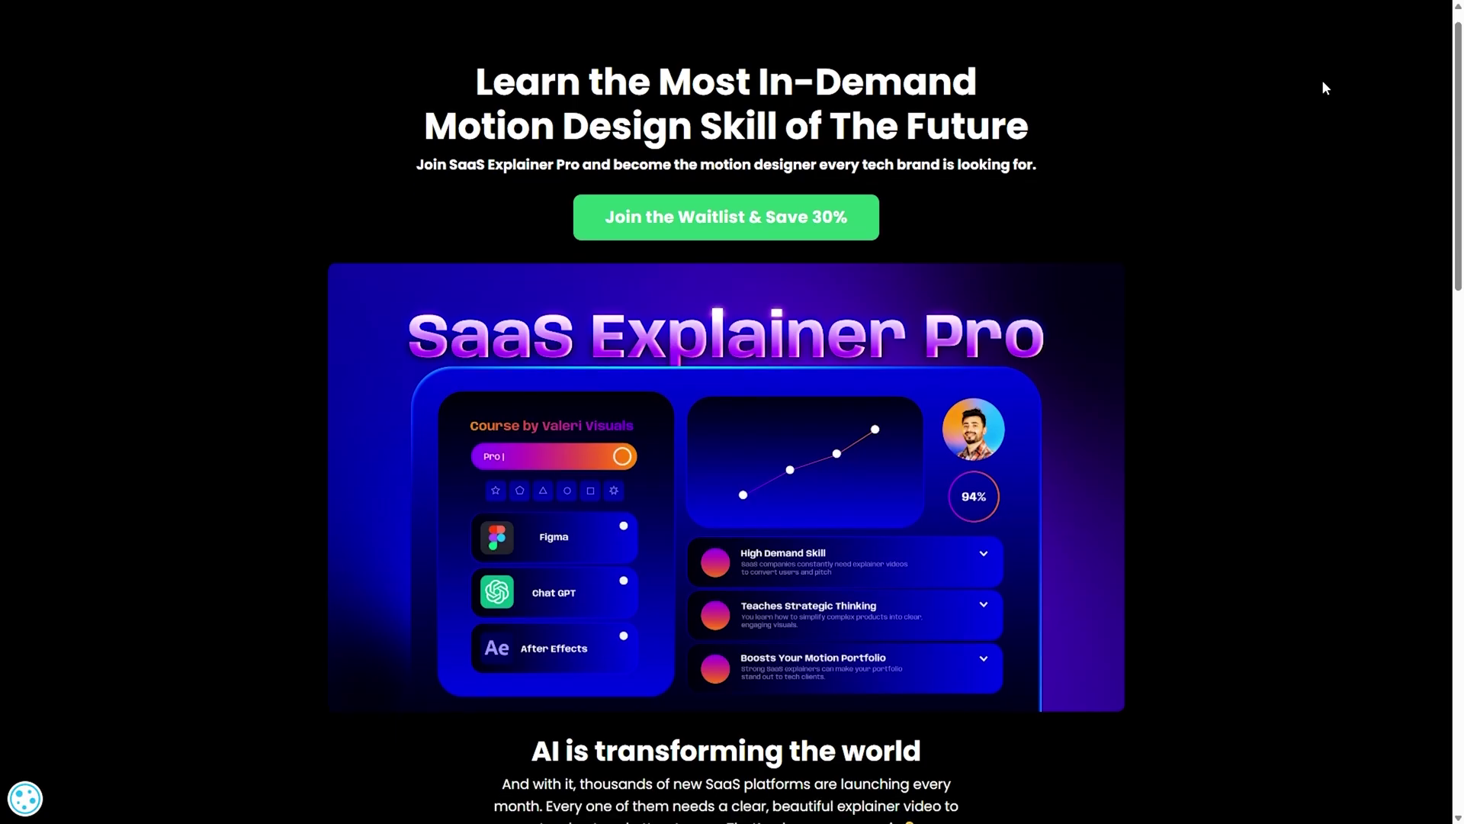
Look through the SaaS Explainer Pro course page in the web browser, down to the bundle offers and the waitlist form
{"action": "scroll", "coordinate": [1325, 88], "scroll_direction": "down", "scroll_amount": 2}
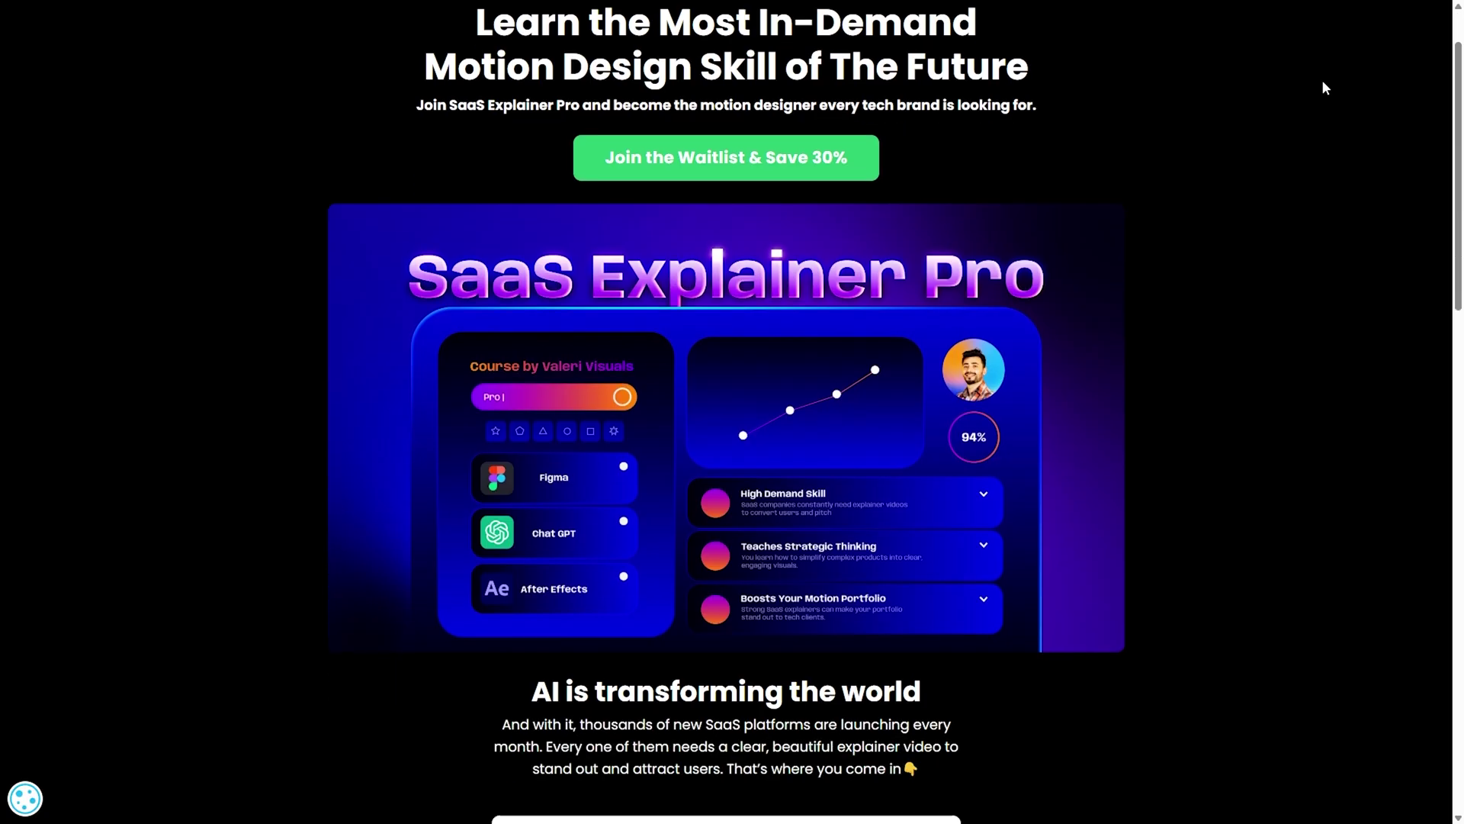
{"action": "scroll", "coordinate": [1325, 89], "scroll_direction": "down", "scroll_amount": 7}
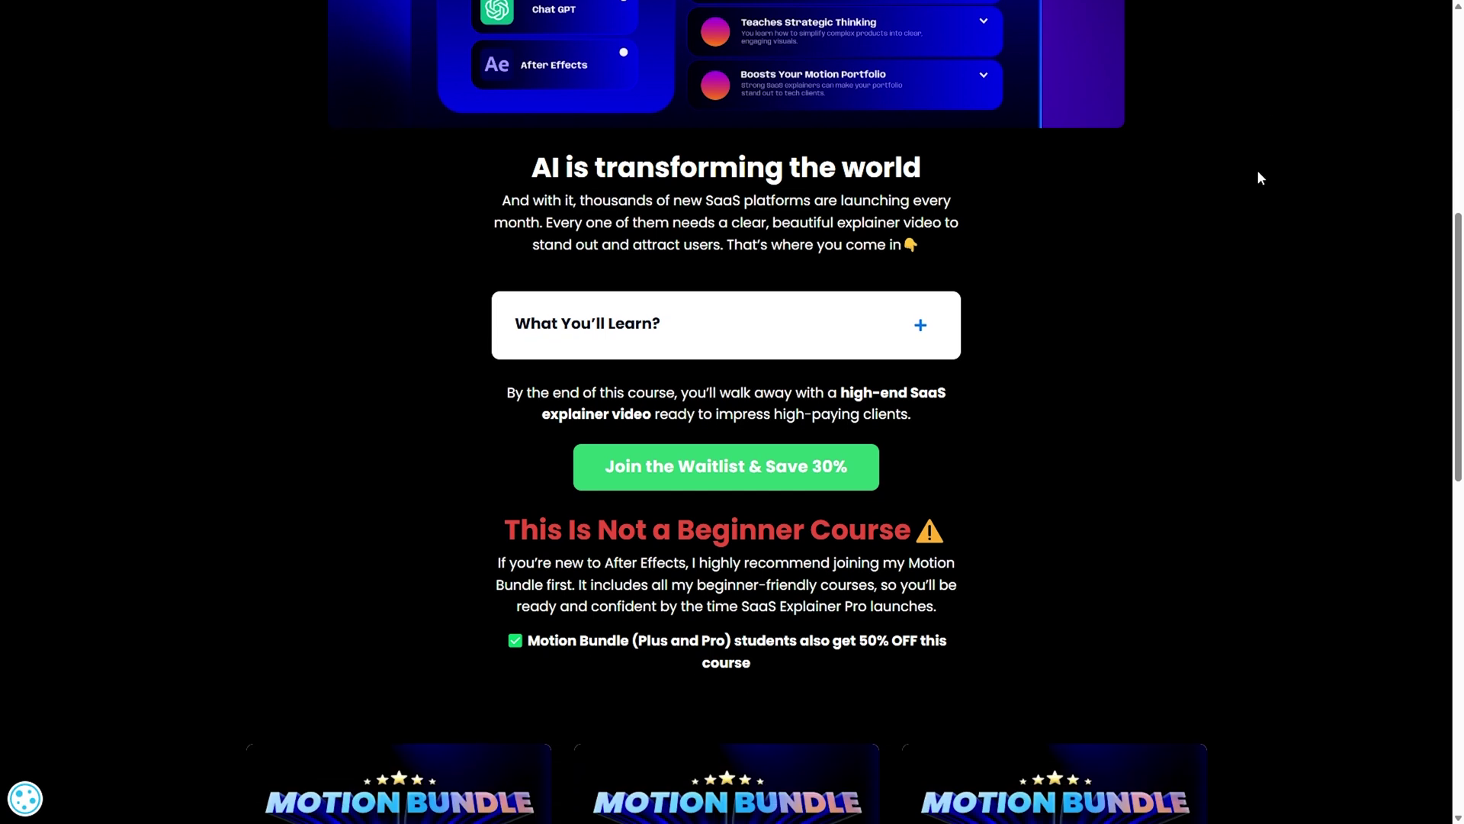
{"action": "scroll", "coordinate": [1260, 178], "scroll_direction": "down", "scroll_amount": 7}
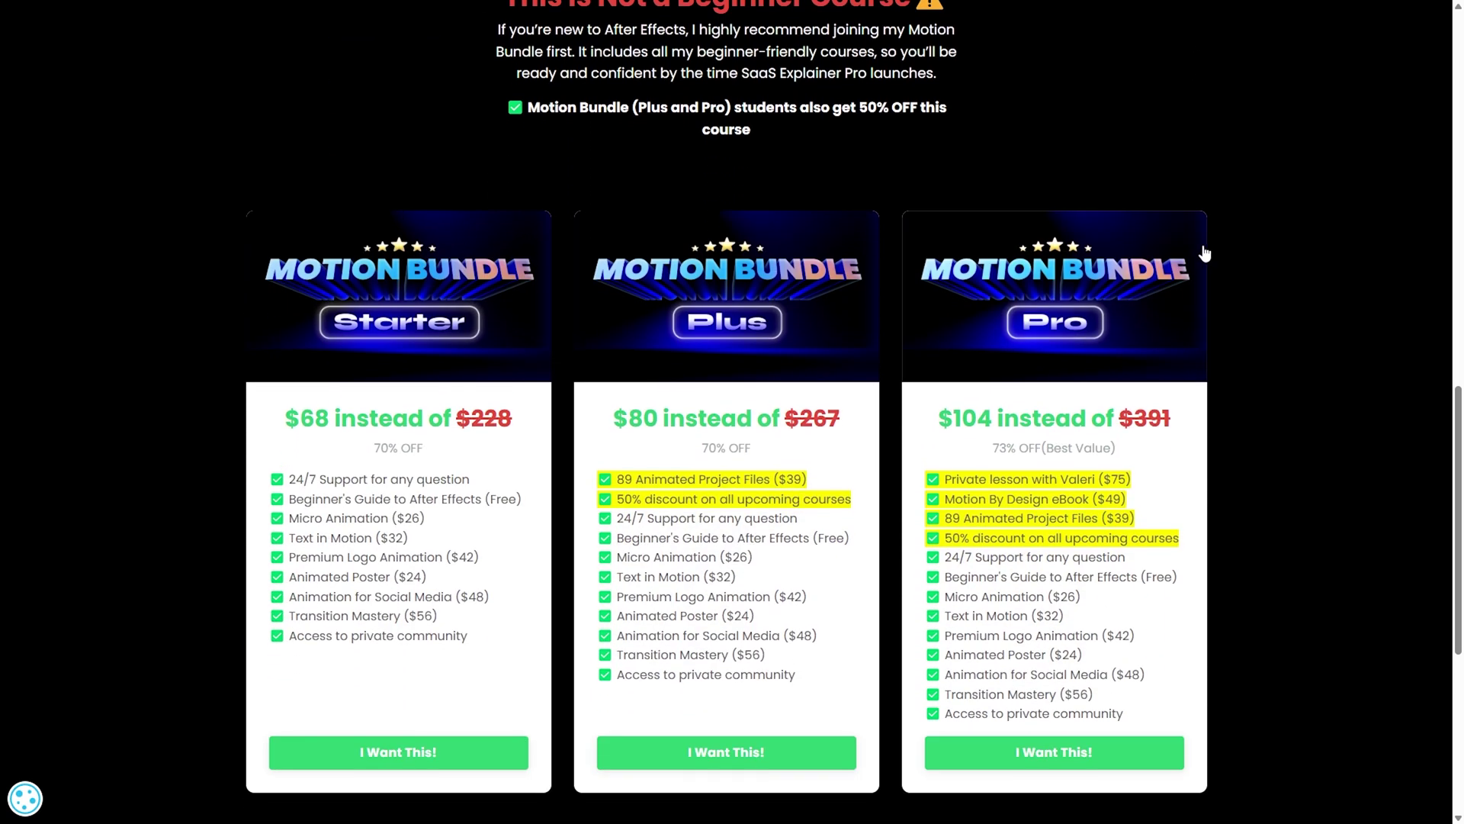
{"action": "scroll", "coordinate": [1205, 254], "scroll_direction": "down", "scroll_amount": 6}
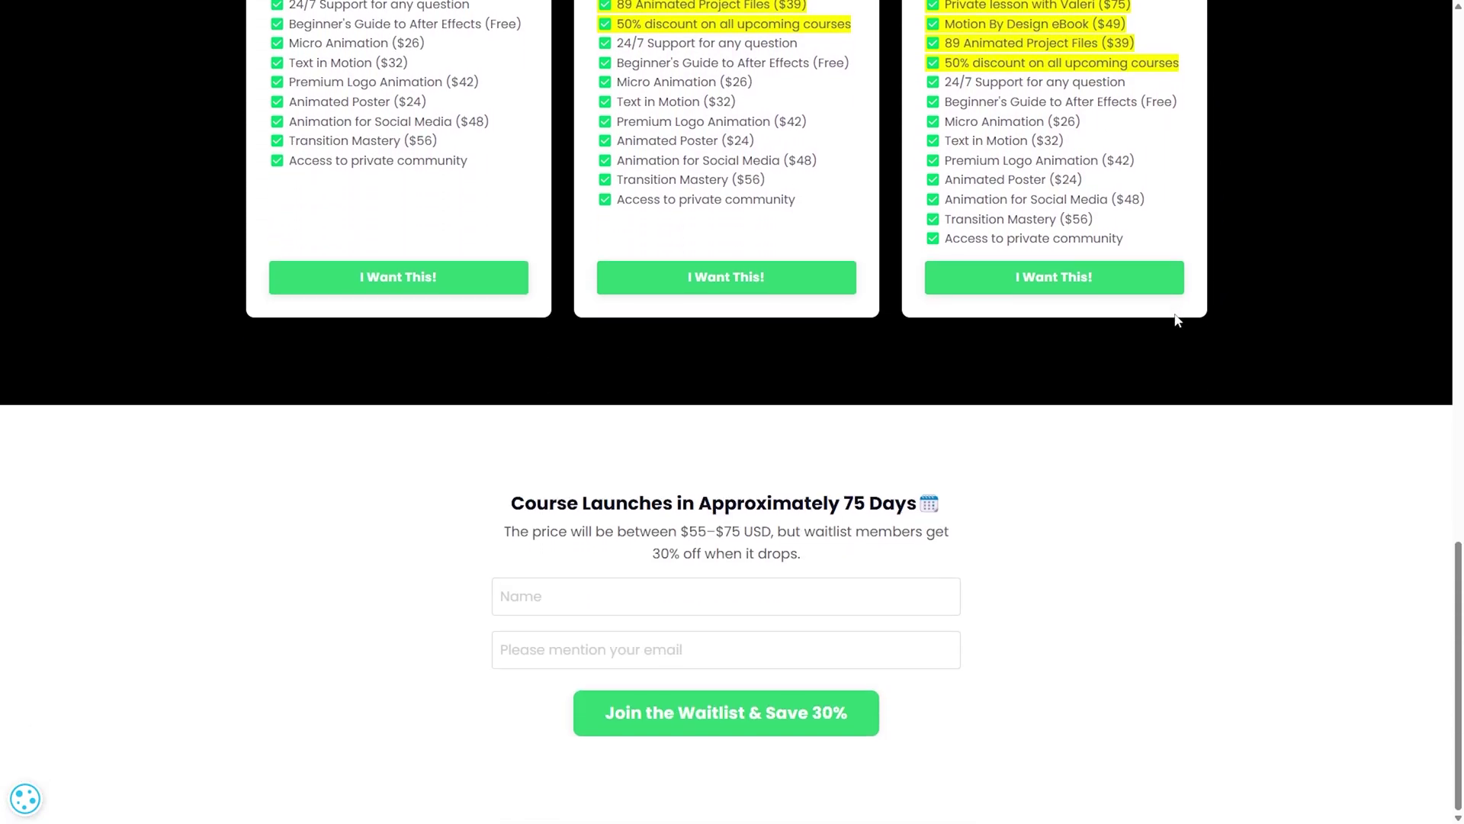